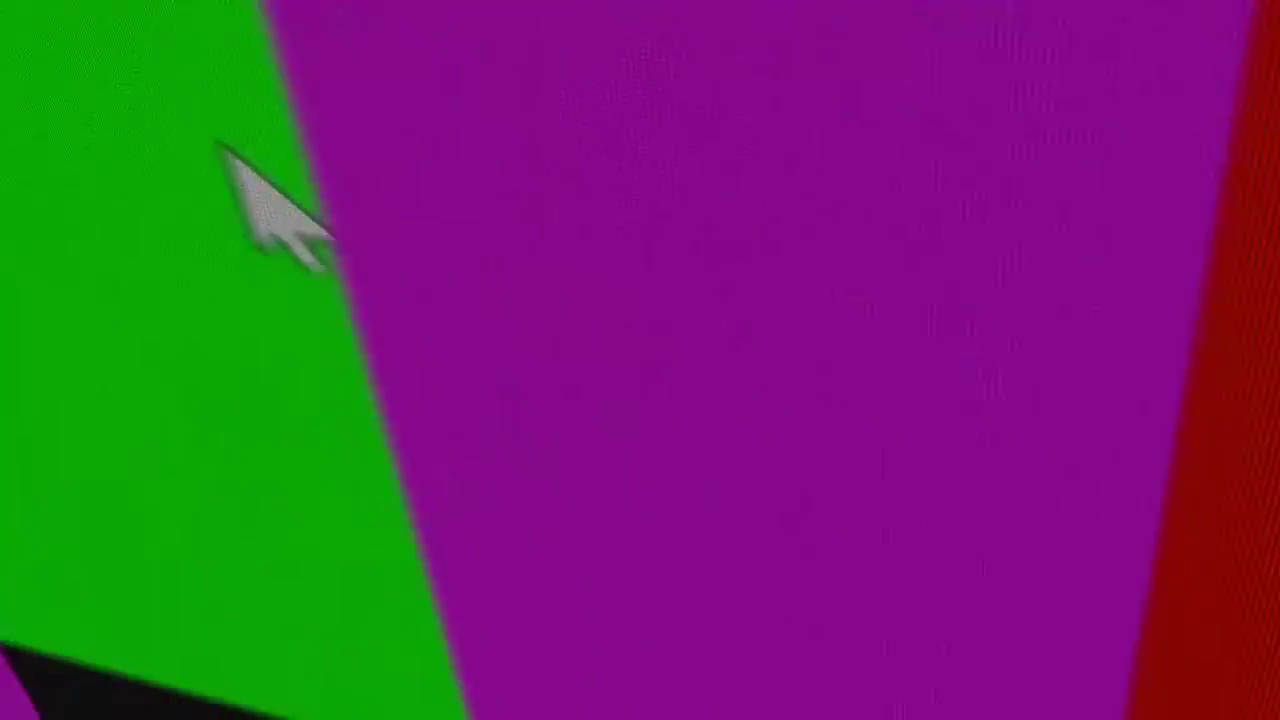
pyautogui.rightClick(223, 143)
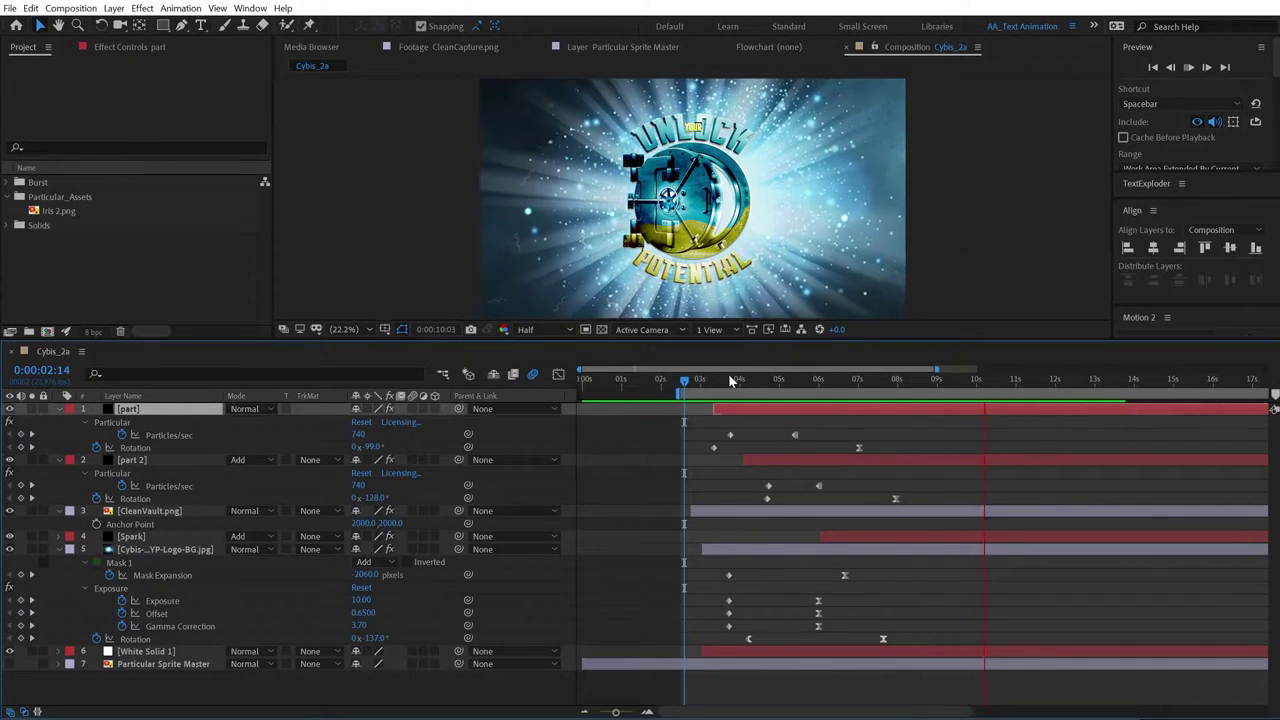
# Step: Preview the finished particle burst animation in the Cybis_2a composition from around the 3-second mark
pyautogui.moveTo(740, 383)
pyautogui.mouseDown()
pyautogui.moveTo(686, 389)
pyautogui.moveTo(716, 381)
pyautogui.mouseUp()
pyautogui.press('space')
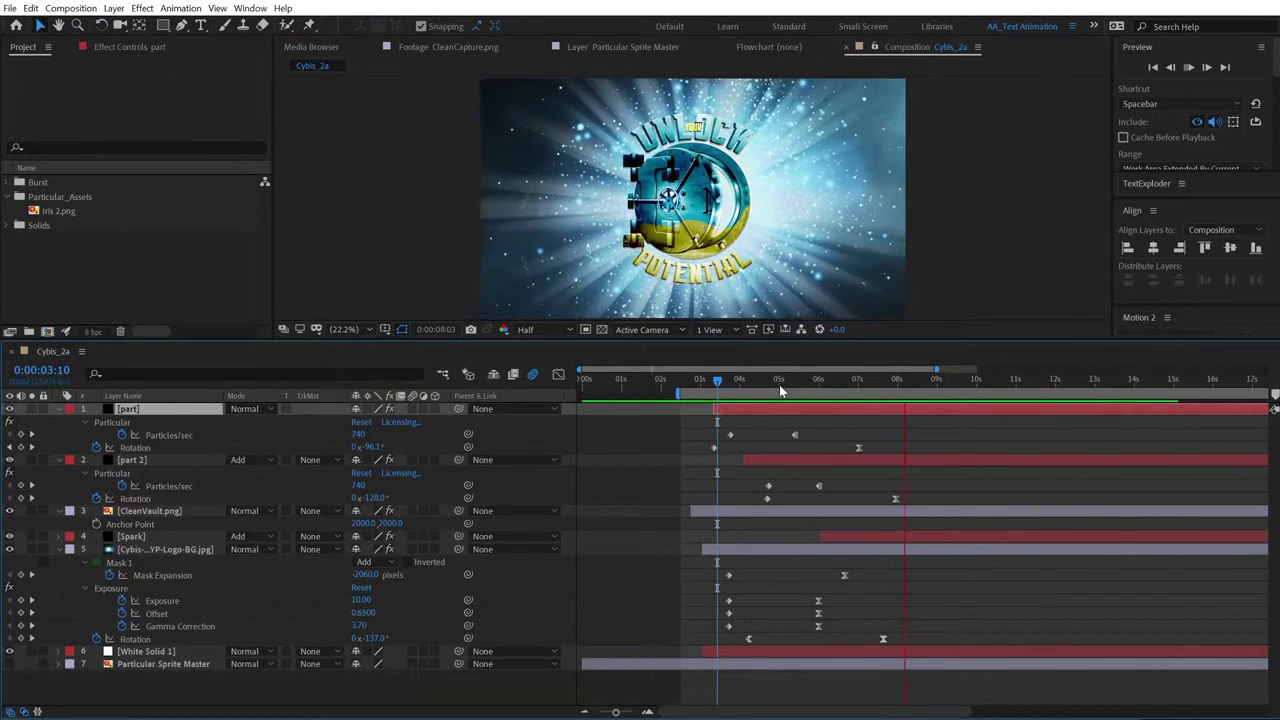
pyautogui.click(706, 383)
pyautogui.press('space')
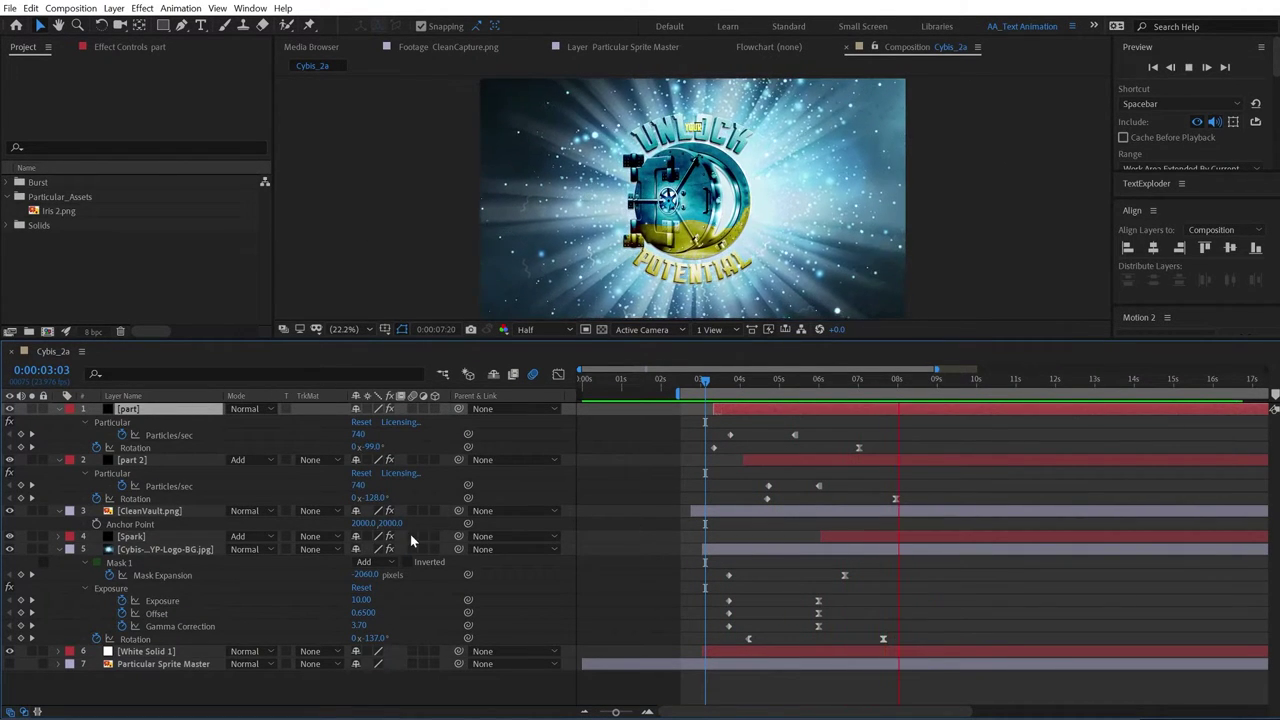
pyautogui.press('space')
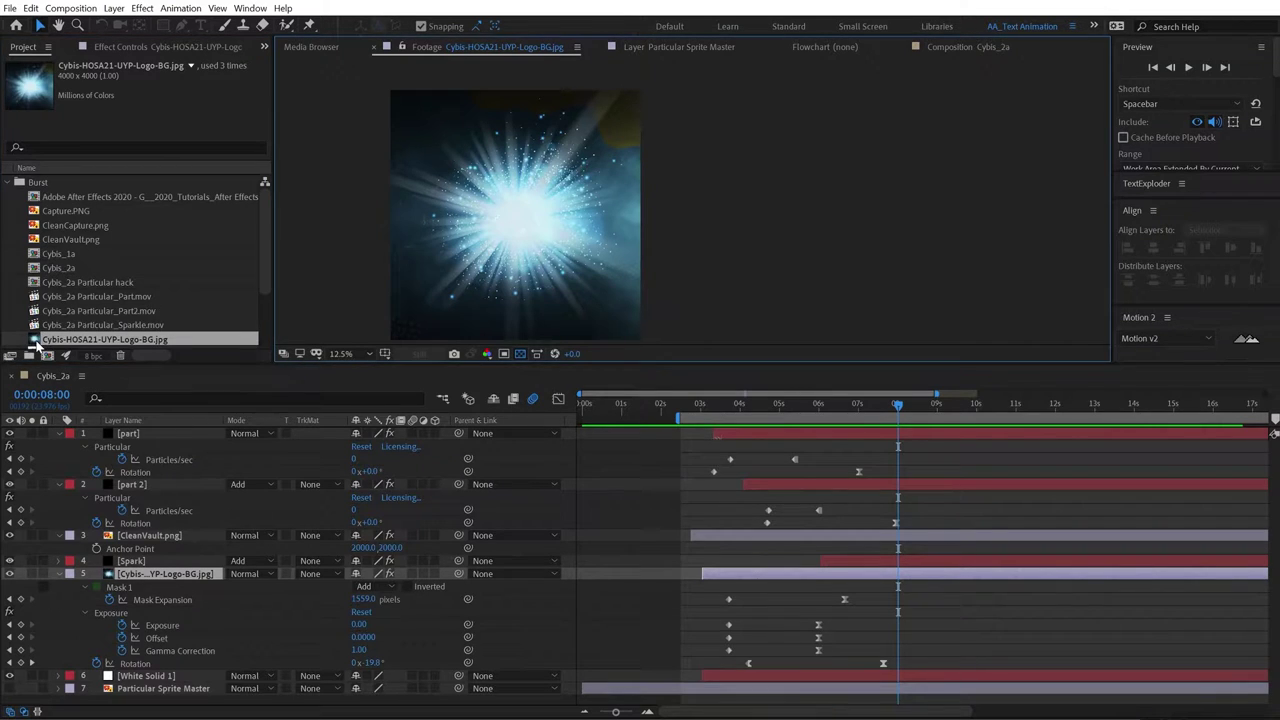
# Step: View the CleanVault.png footage and the source names of the Cybis_2a layers, and collapse the Burst folder
pyautogui.doubleClick(35, 239)
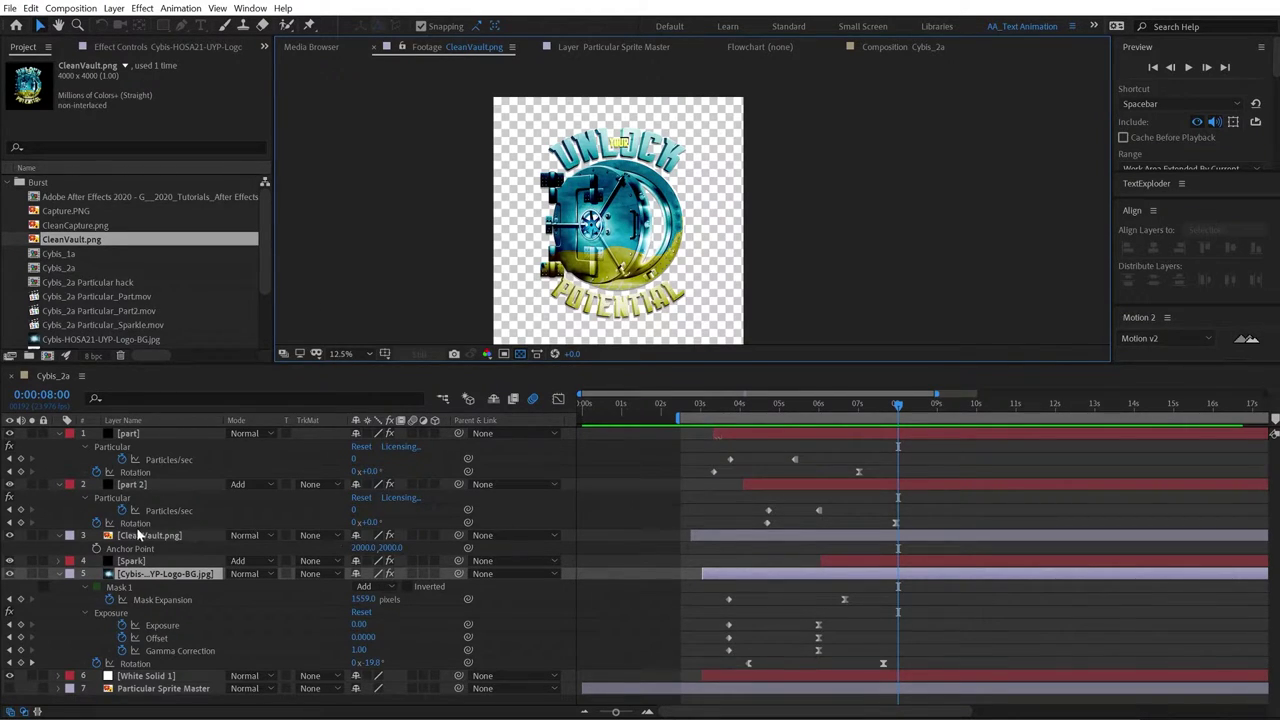
pyautogui.click(151, 422)
pyautogui.click(185, 433)
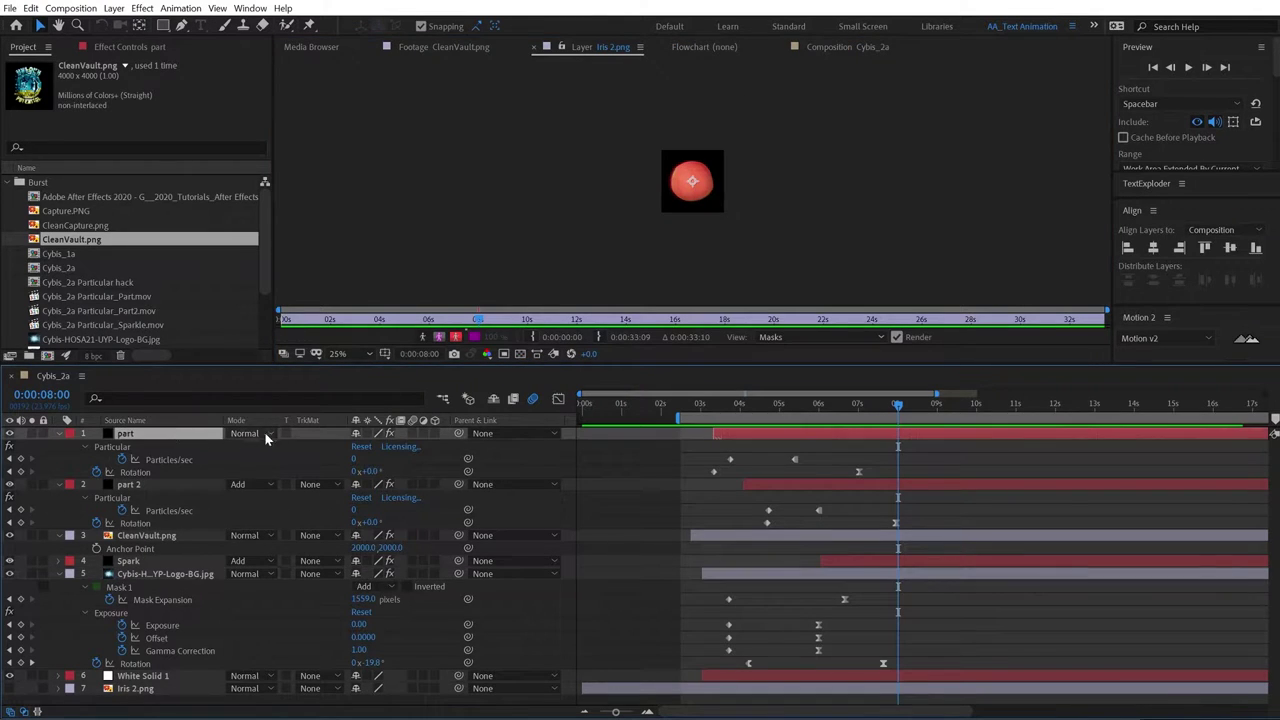
pyautogui.click(18, 183)
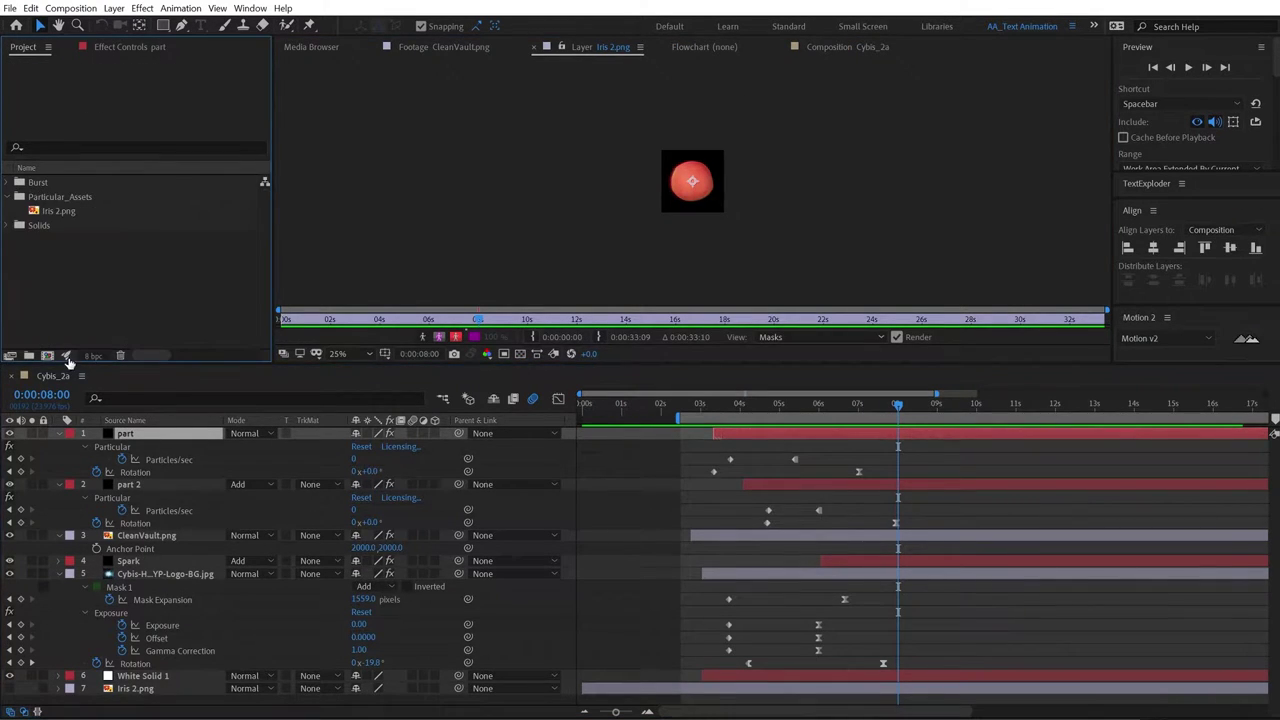
# Step: Create a 20-second composition named Blast with the UHD 4K 23.976 preset
pyautogui.click(55, 356)
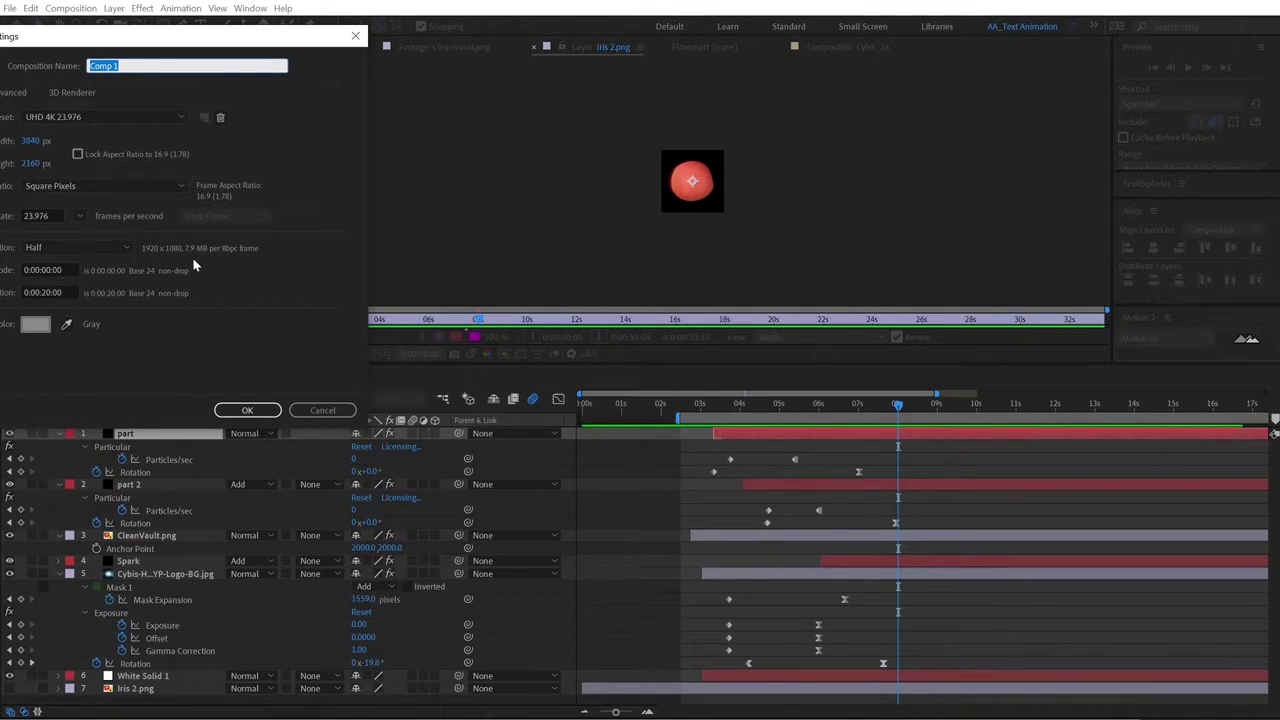
pyautogui.write('Blast')
pyautogui.press('Return')
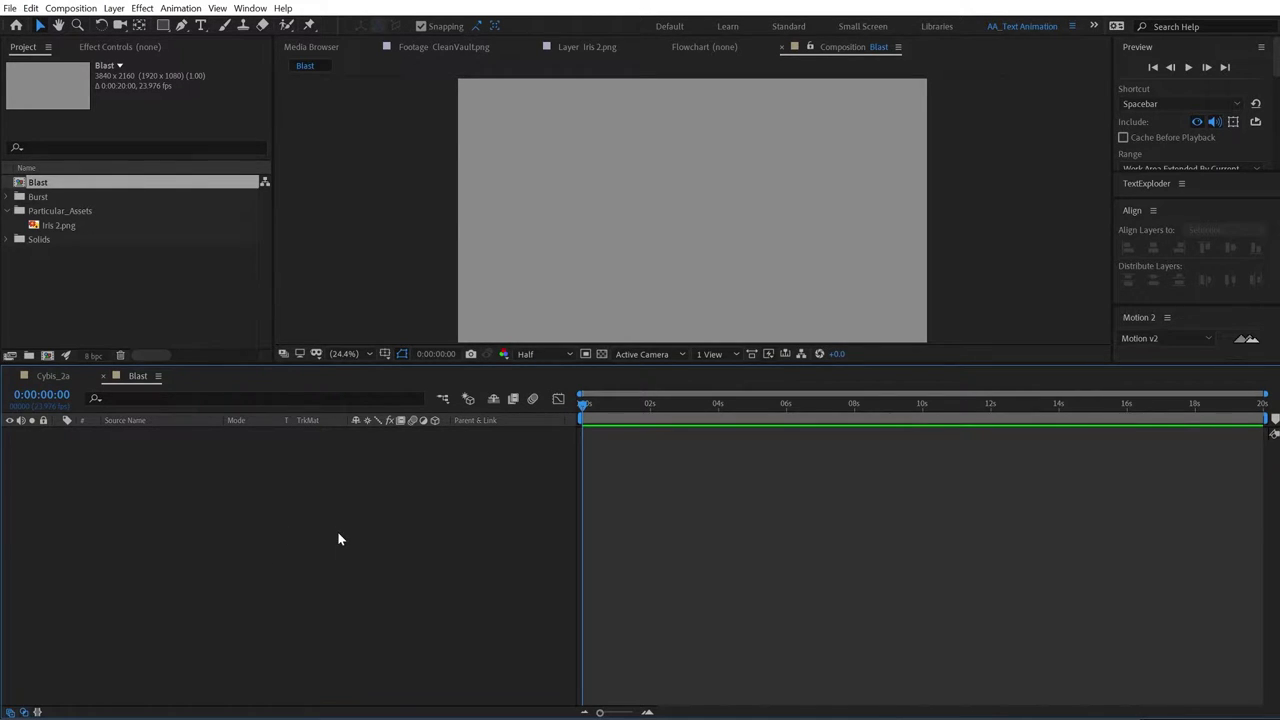
# Step: Add a black solid layer named Part2 to the Blast composition and apply the Particular effect to it
pyautogui.hotkey('ctrl', 'y')
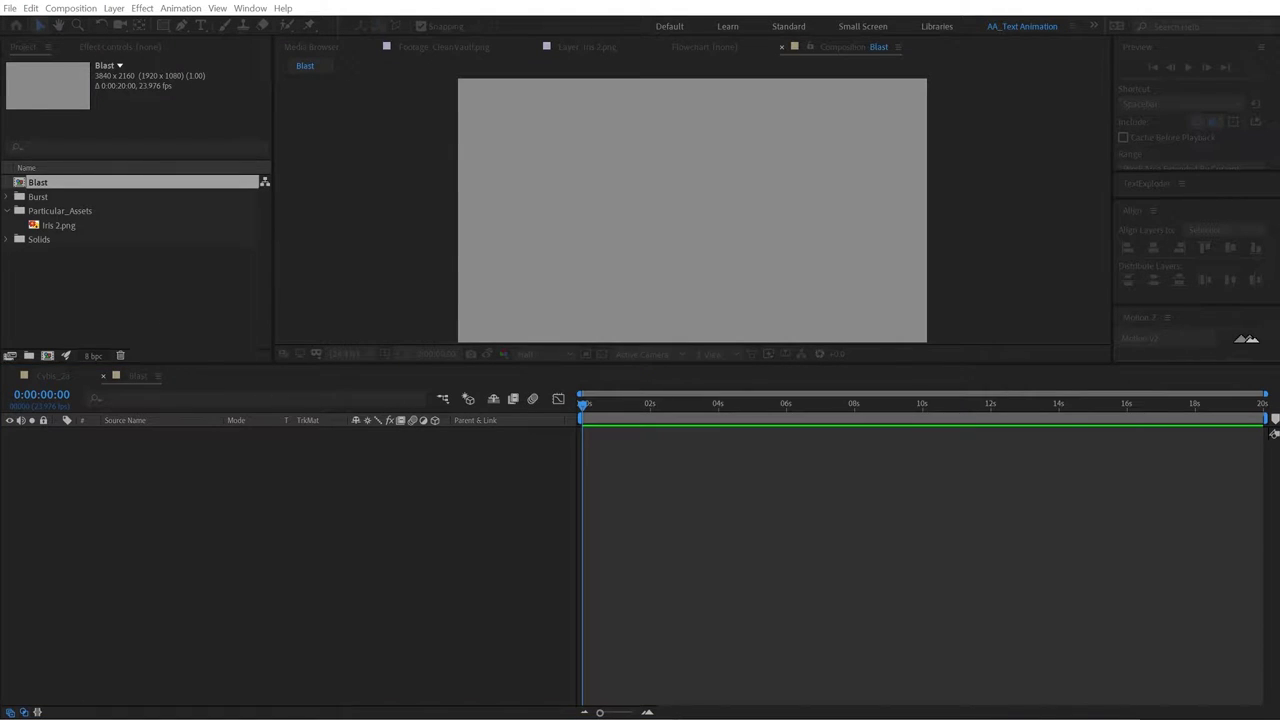
pyautogui.press('Return')
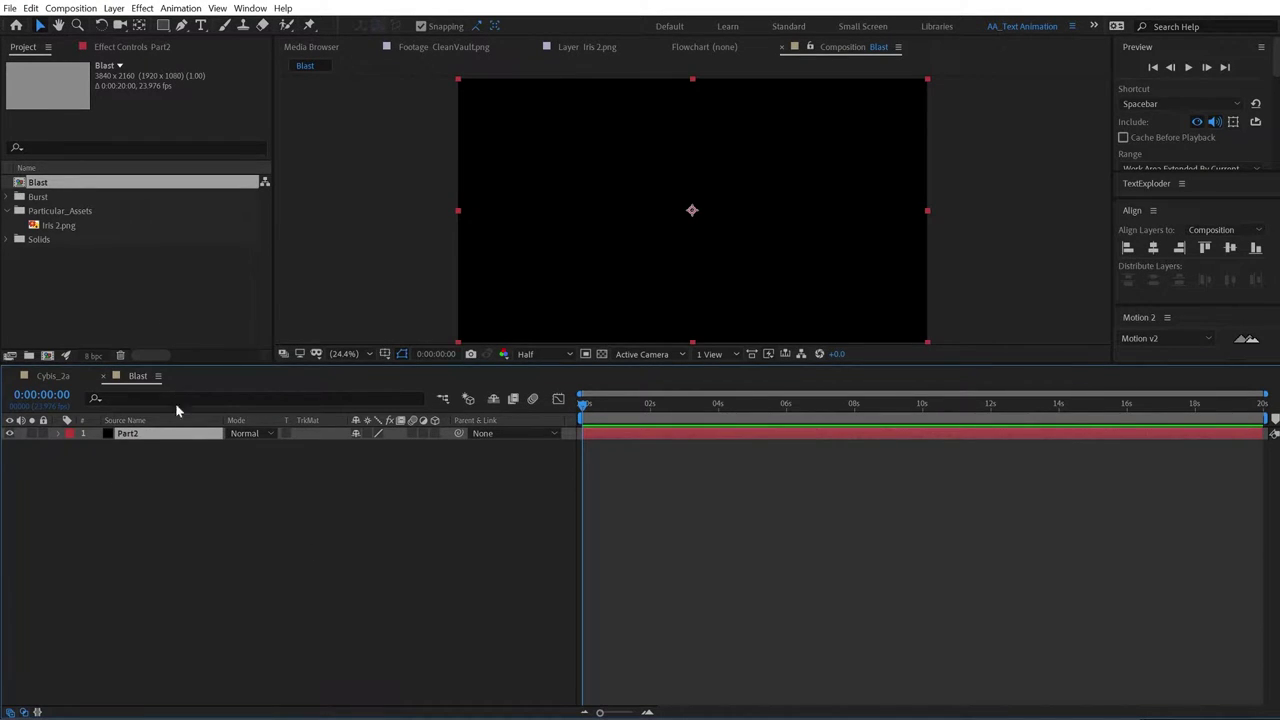
pyautogui.hotkey('ctrl', 'space')
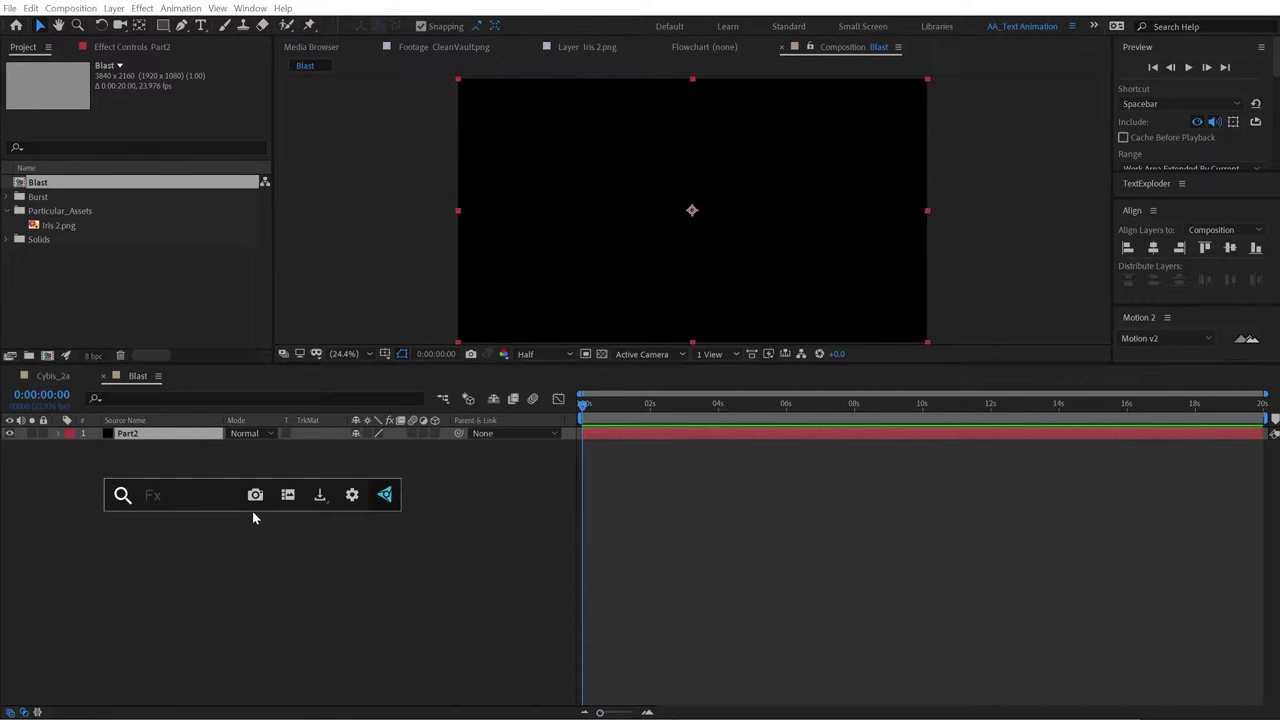
pyautogui.write('part')
pyautogui.press('Return')
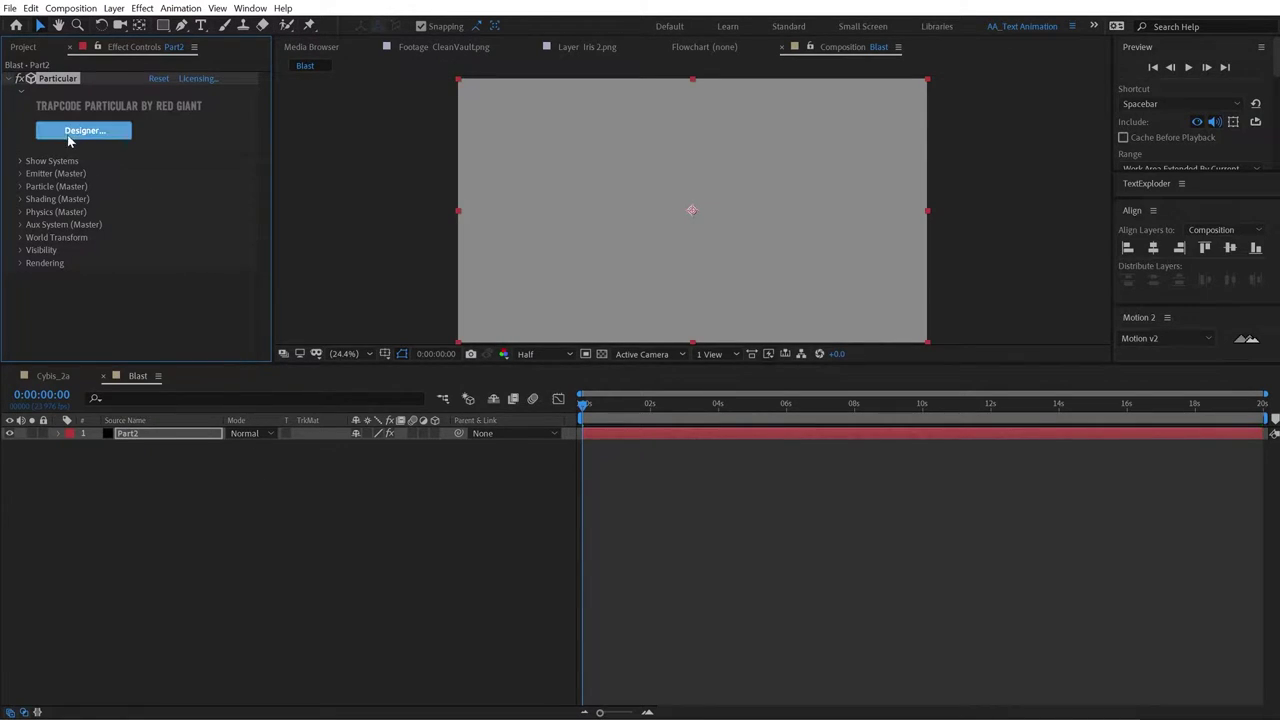
# Step: Apply the Basic Blue Particles preset to the Part2 layer in the Particular Designer
pyautogui.click(115, 131)
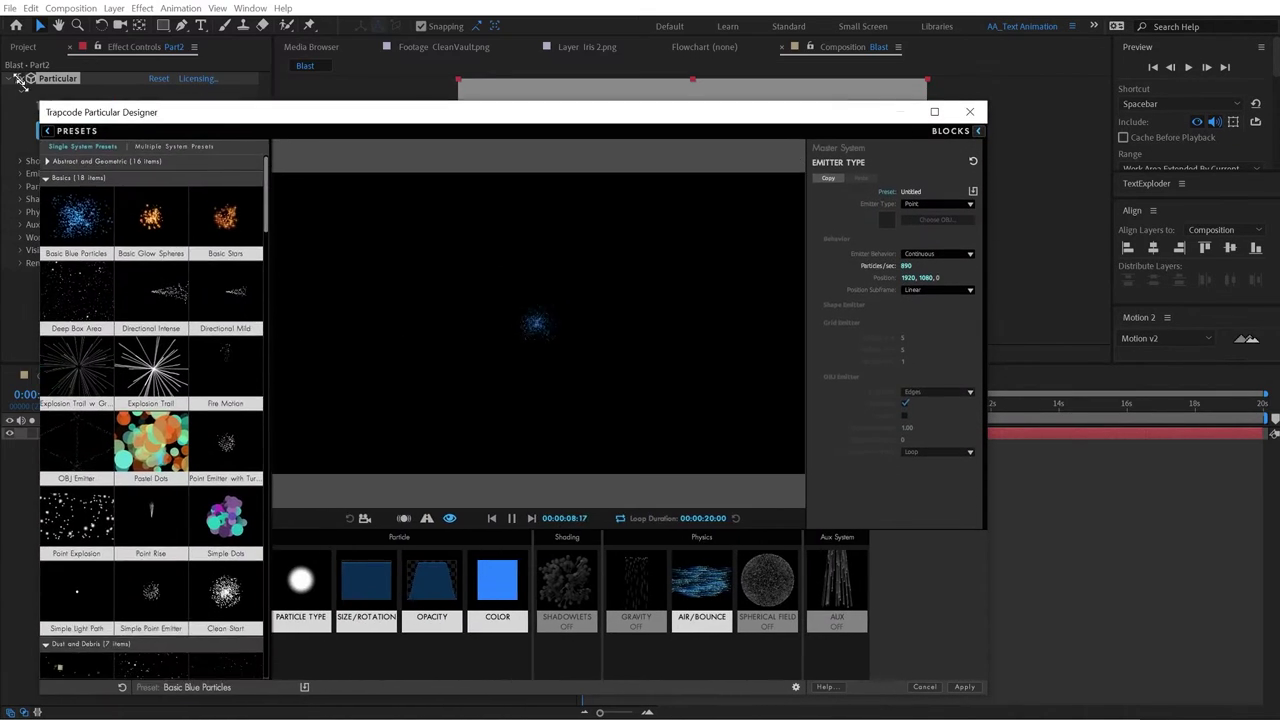
pyautogui.moveTo(20, 80); pyautogui.dragTo(3, 2)
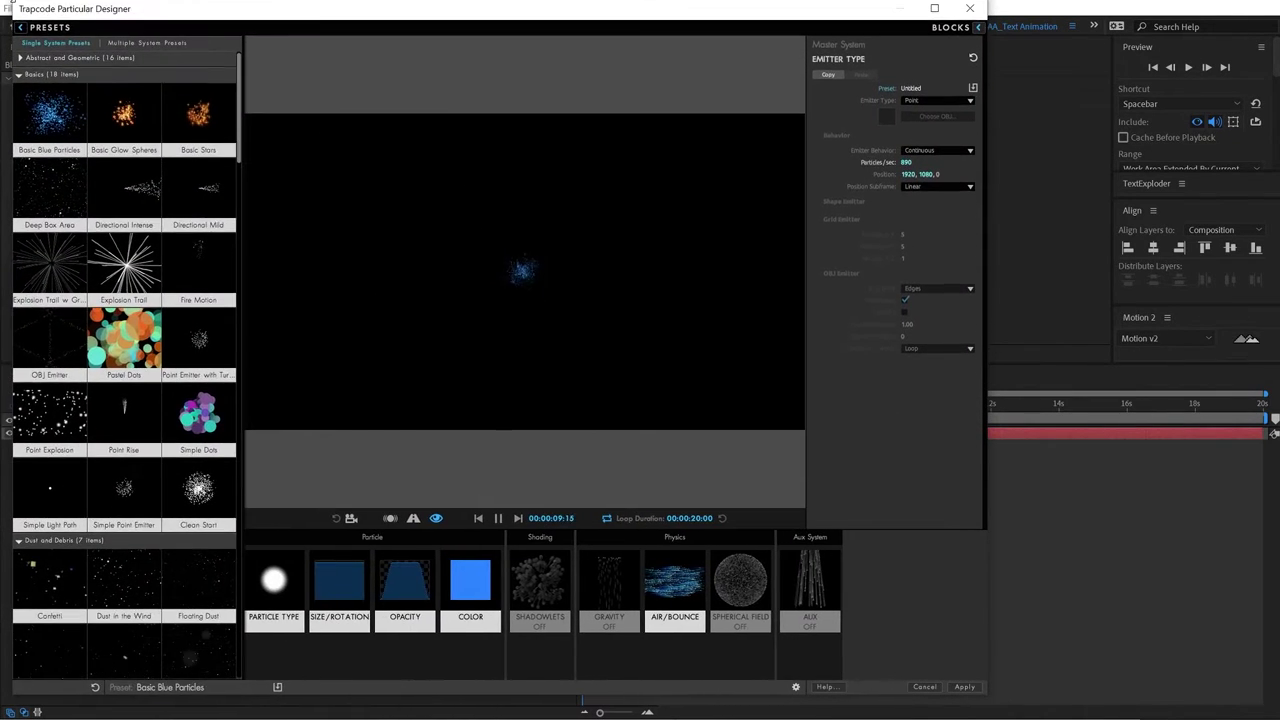
pyautogui.click(57, 121)
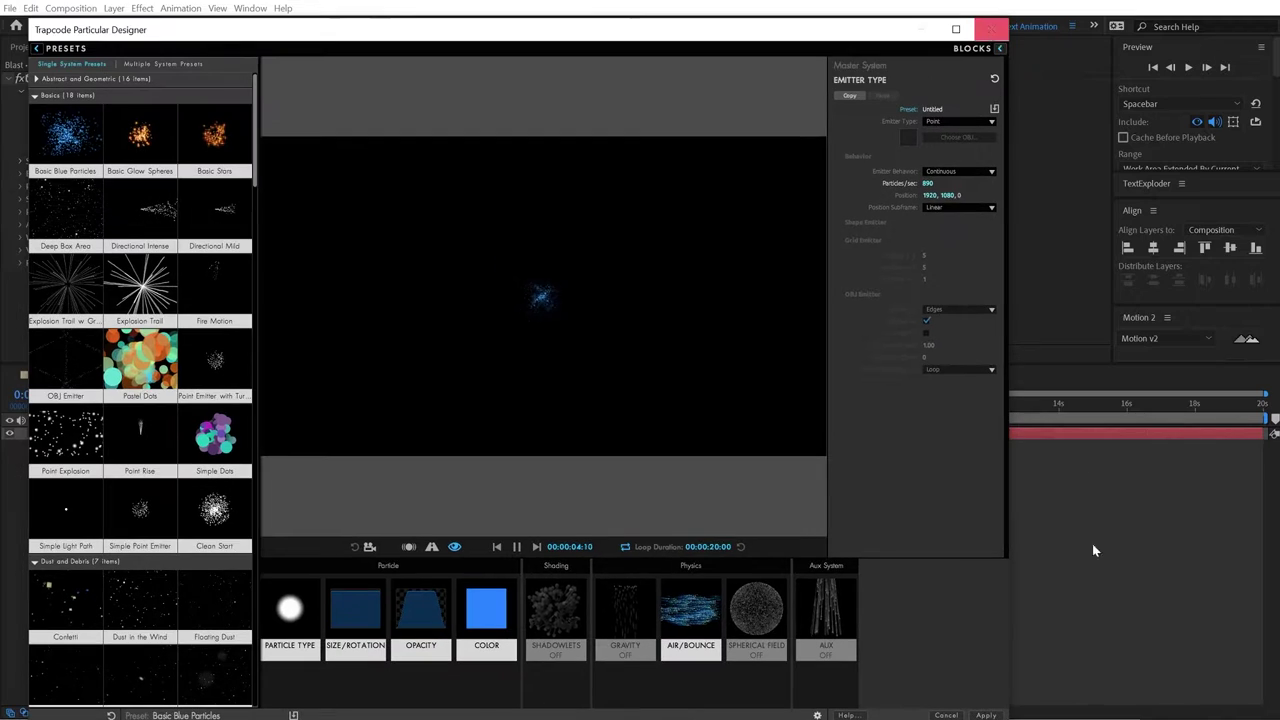
pyautogui.click(986, 714)
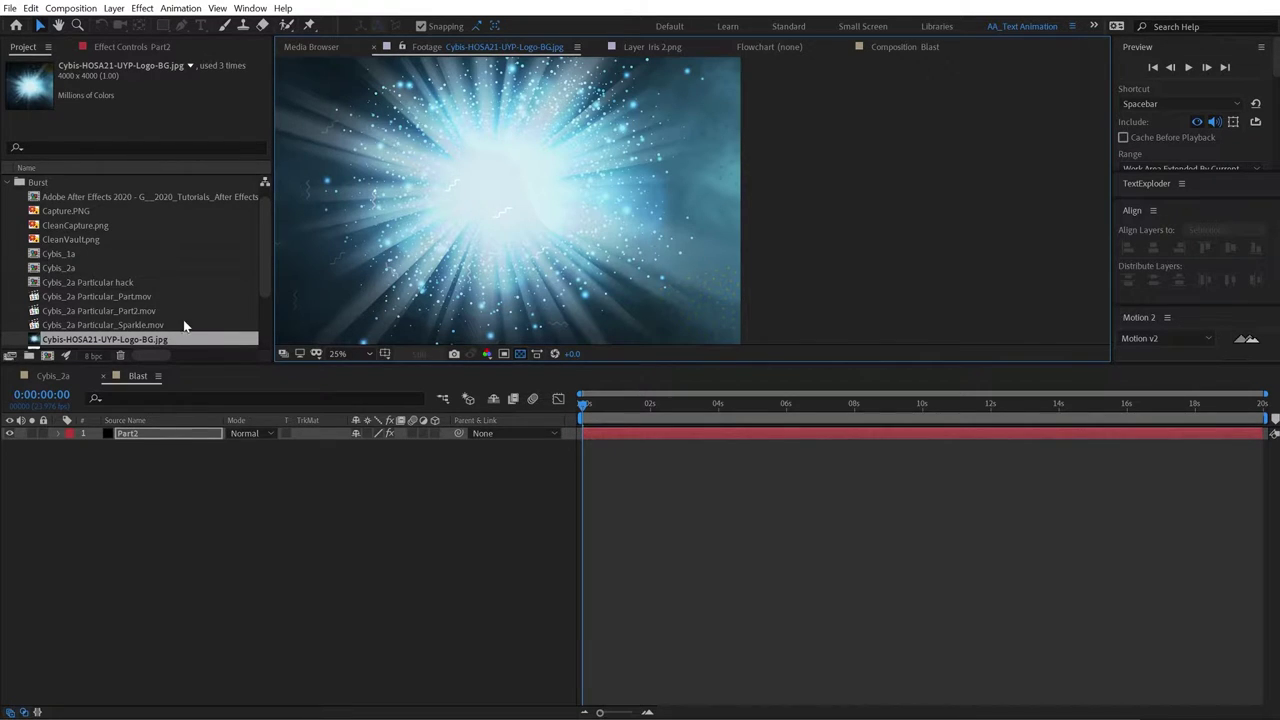
# Step: Reopen the Designer for the Part2 layer and set the particle Size to 14.5 and Size Random to 100%
pyautogui.click(160, 432)
pyautogui.click(133, 47)
pyautogui.click(68, 134)
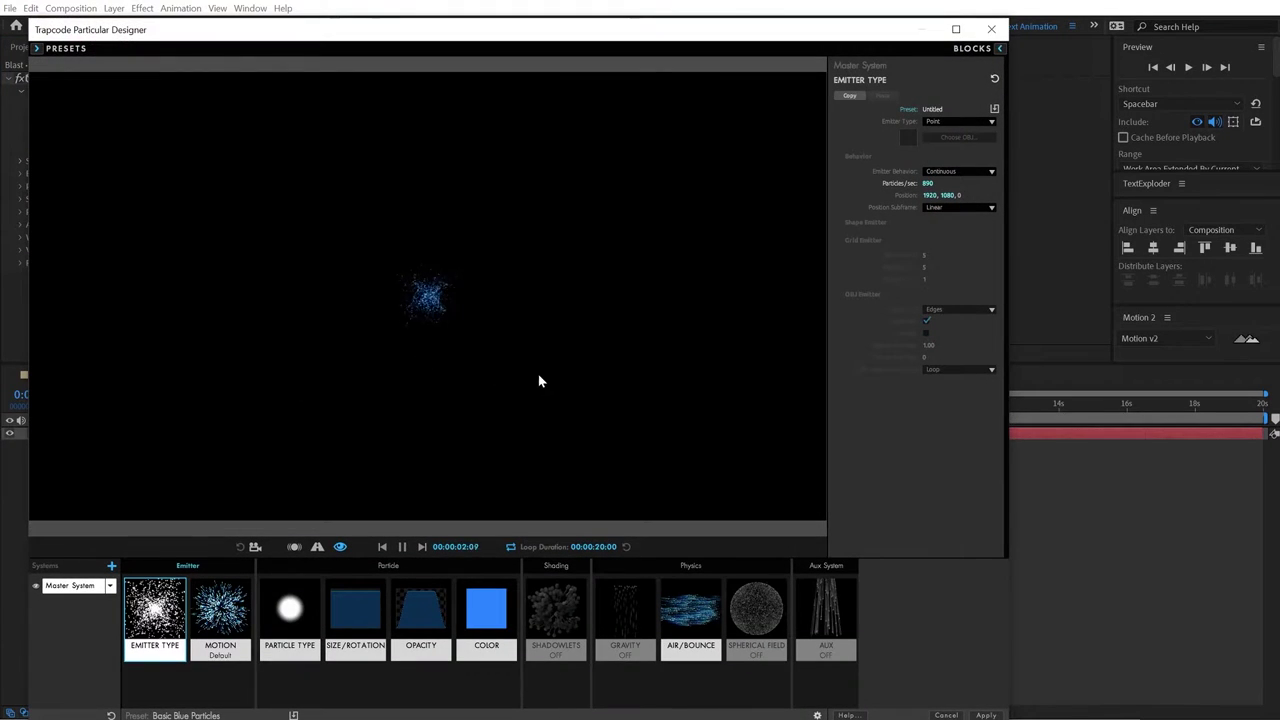
pyautogui.click(356, 628)
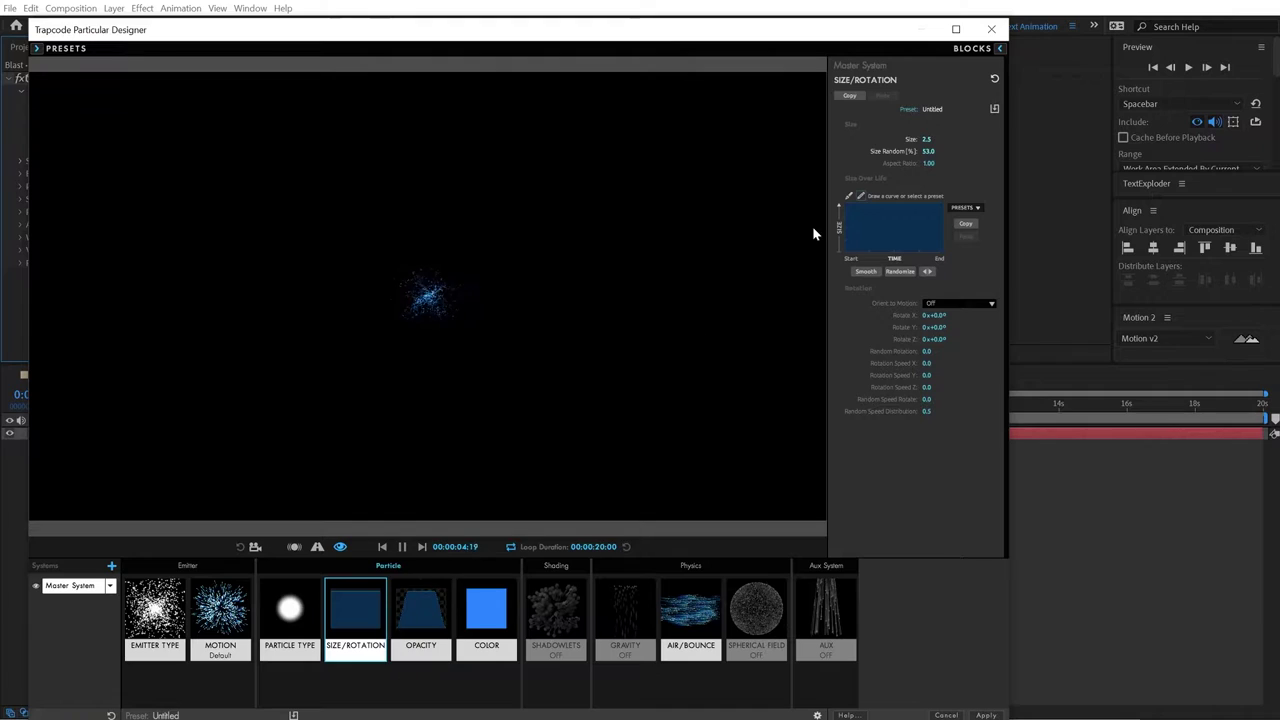
pyautogui.click(943, 144)
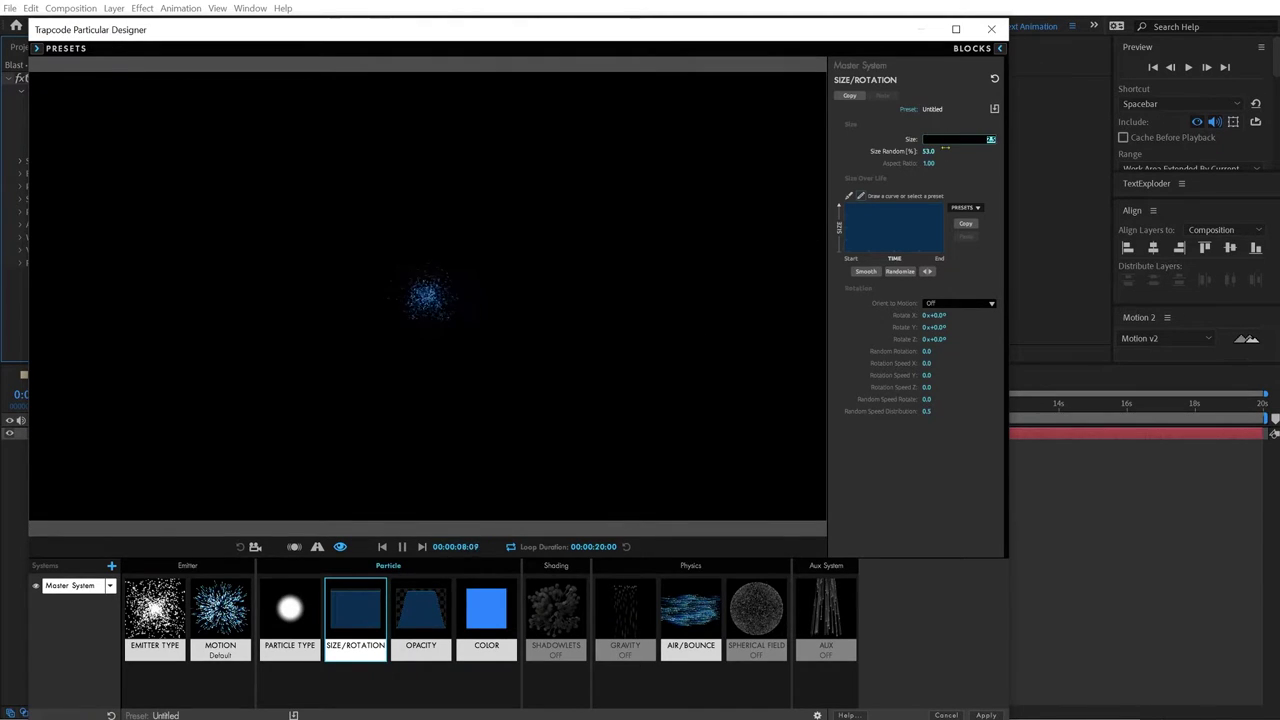
pyautogui.write('14.5')
pyautogui.press('Return')
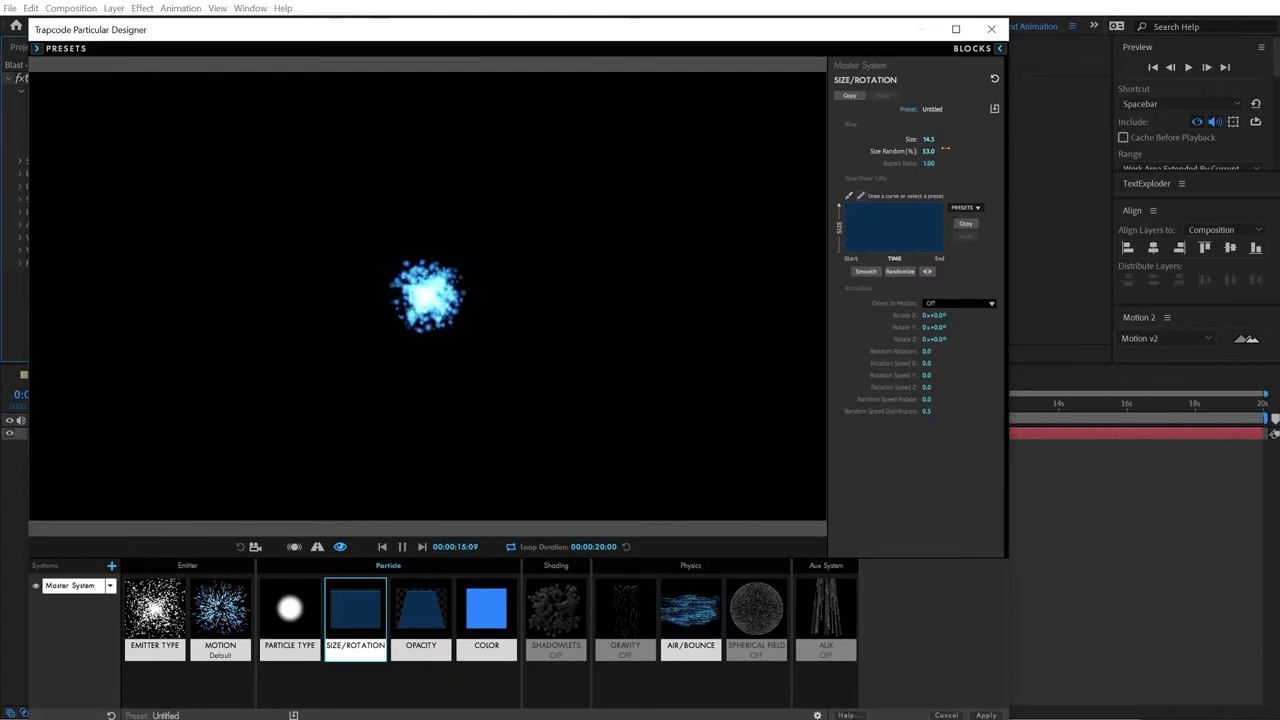
pyautogui.moveTo(928, 151); pyautogui.dragTo(975, 151)
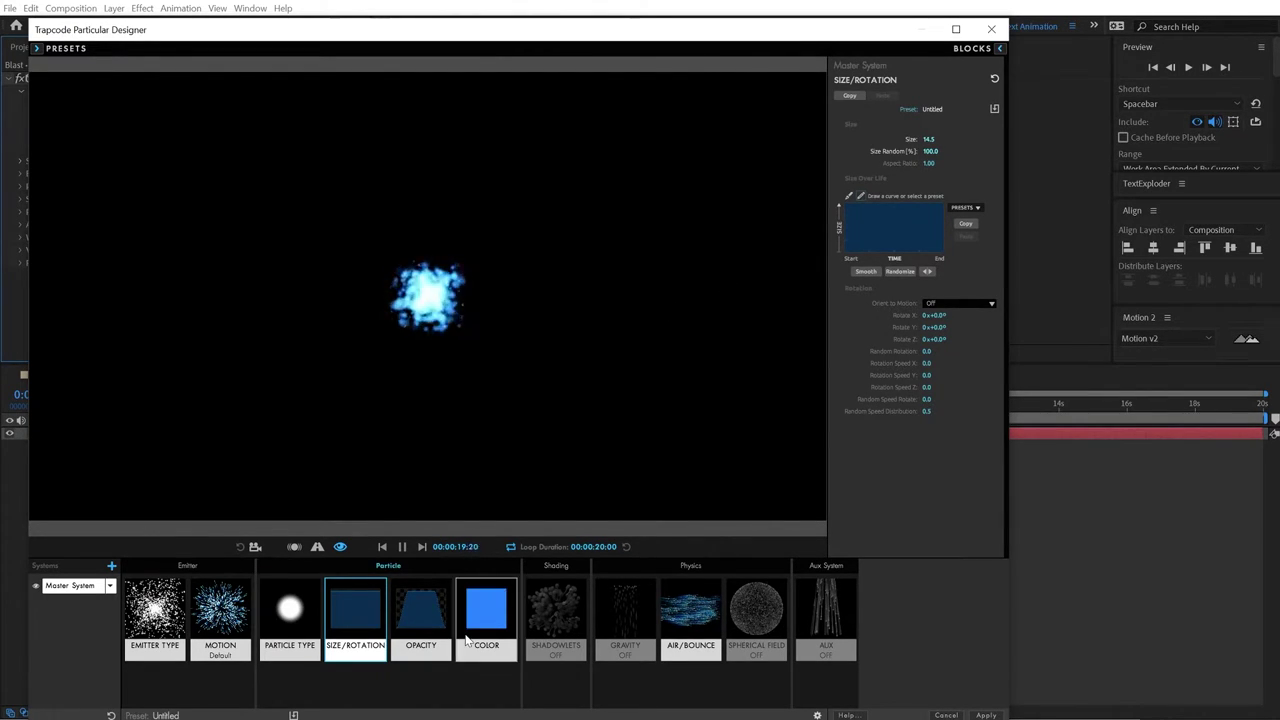
# Step: Set the particle Life to 3.9 seconds in the Particle Type block
pyautogui.click(300, 607)
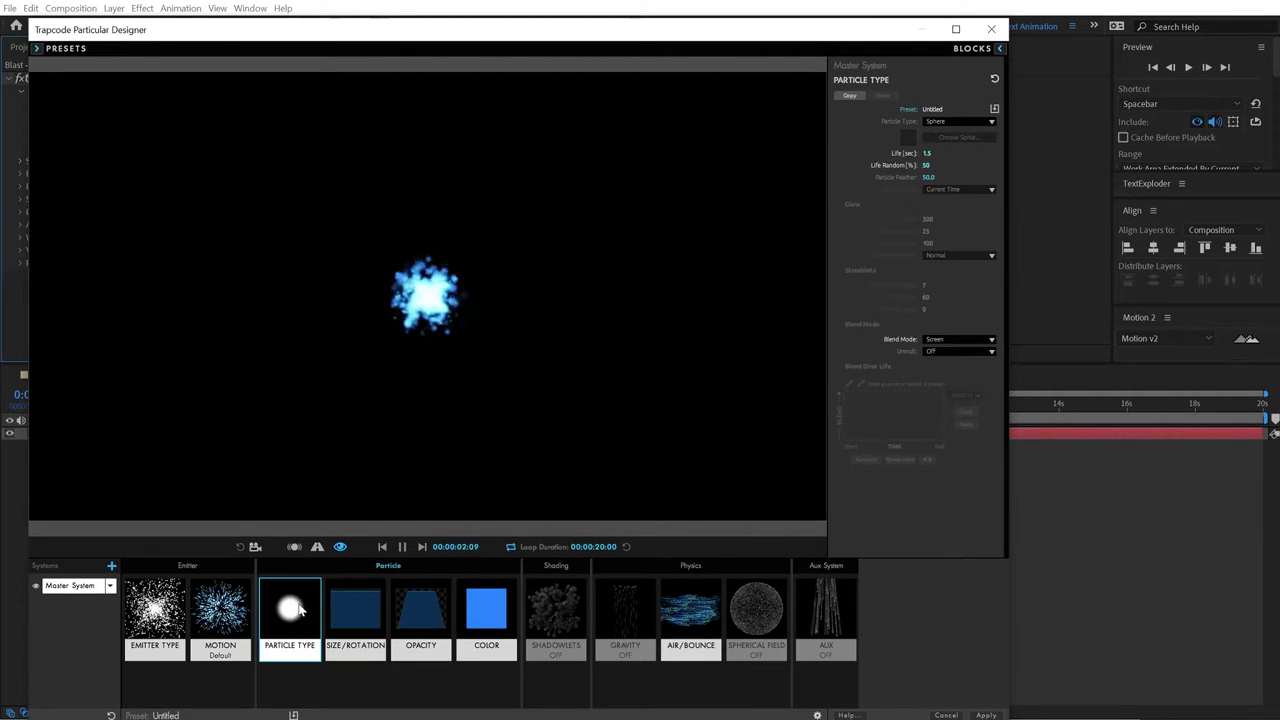
pyautogui.click(928, 154)
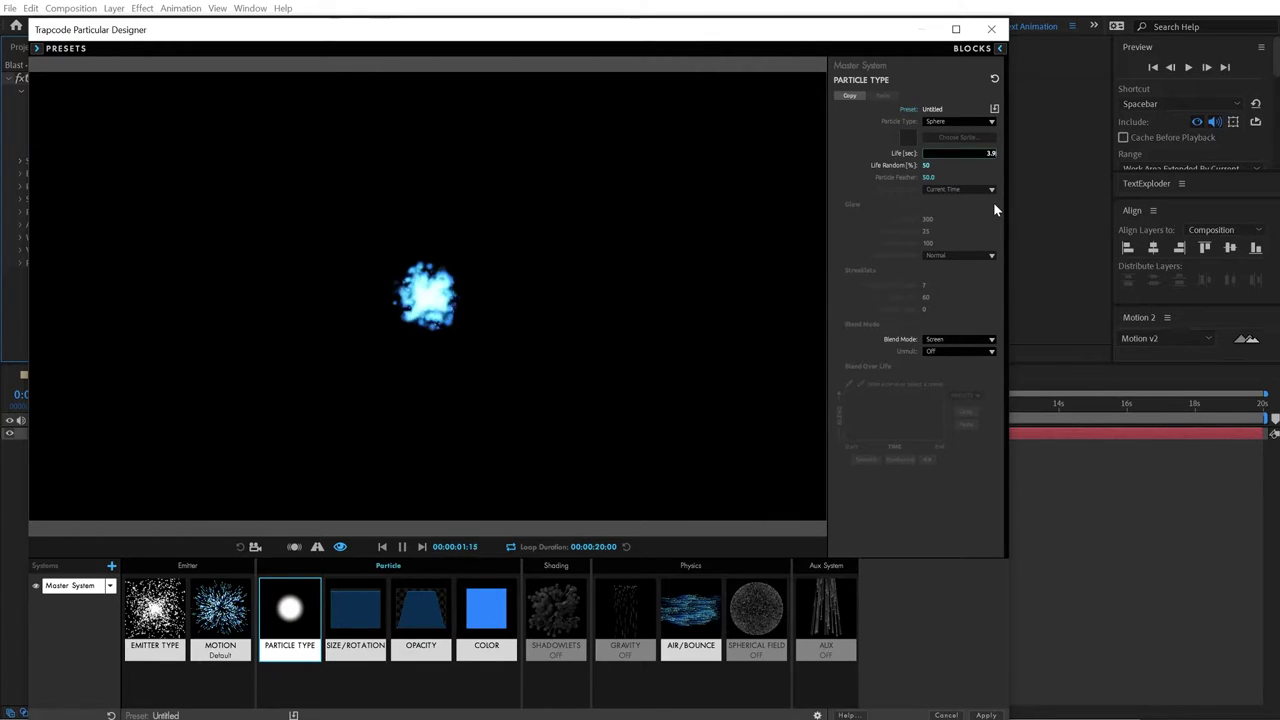
pyautogui.click(994, 204)
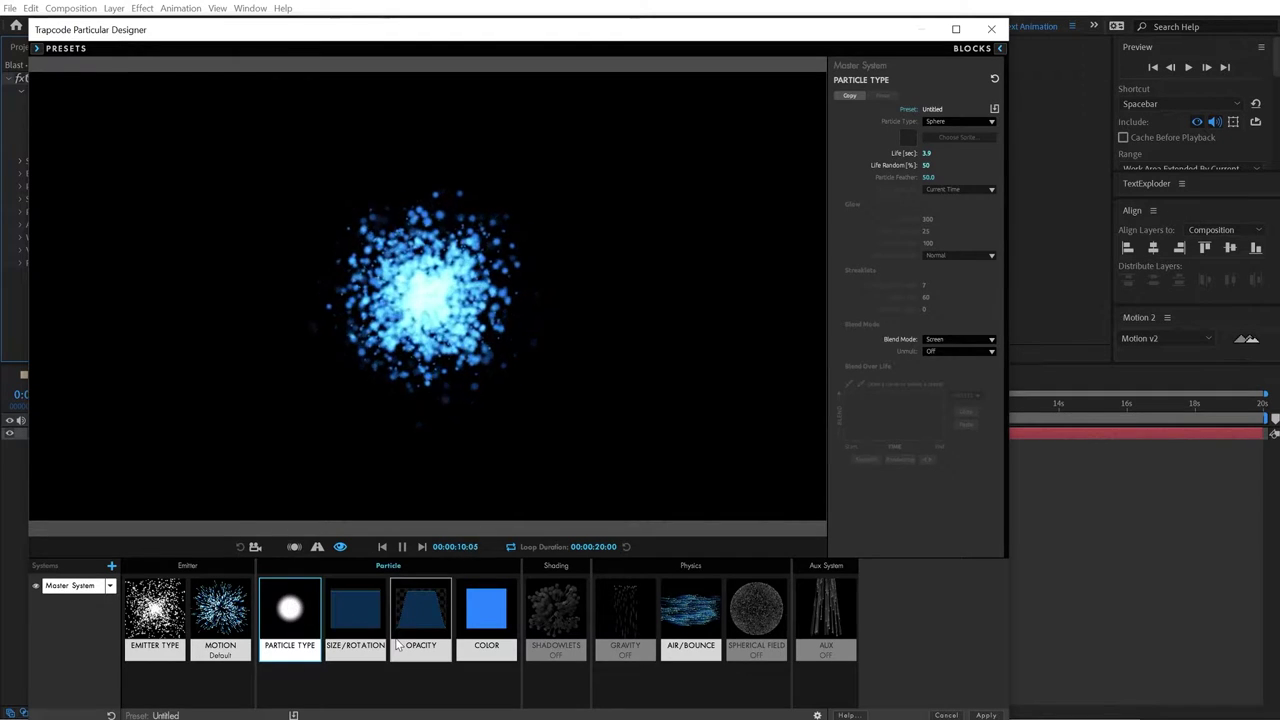
# Step: Raise the emitter Motion Velocity to about 1152 and apply the Designer settings to the layer
pyautogui.click(242, 621)
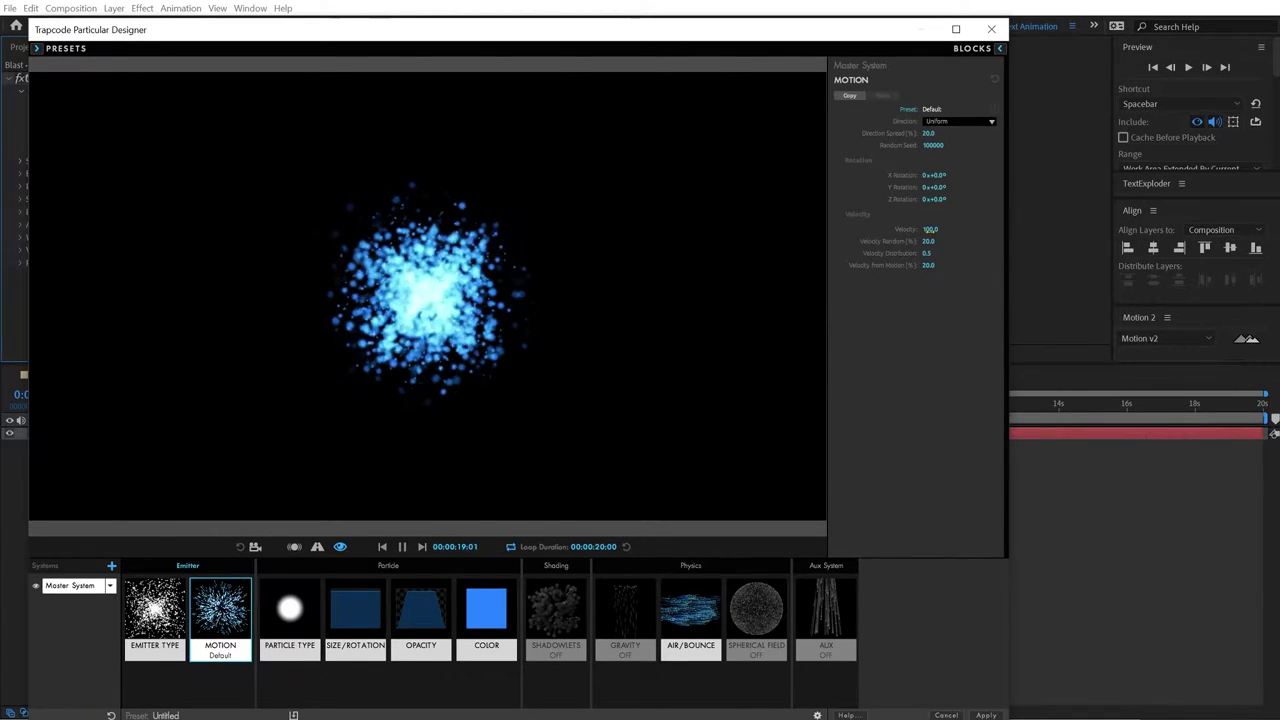
pyautogui.moveTo(930, 229); pyautogui.dragTo(1275, 229)
pyautogui.moveTo(426, 296); pyautogui.dragTo(427, 296)
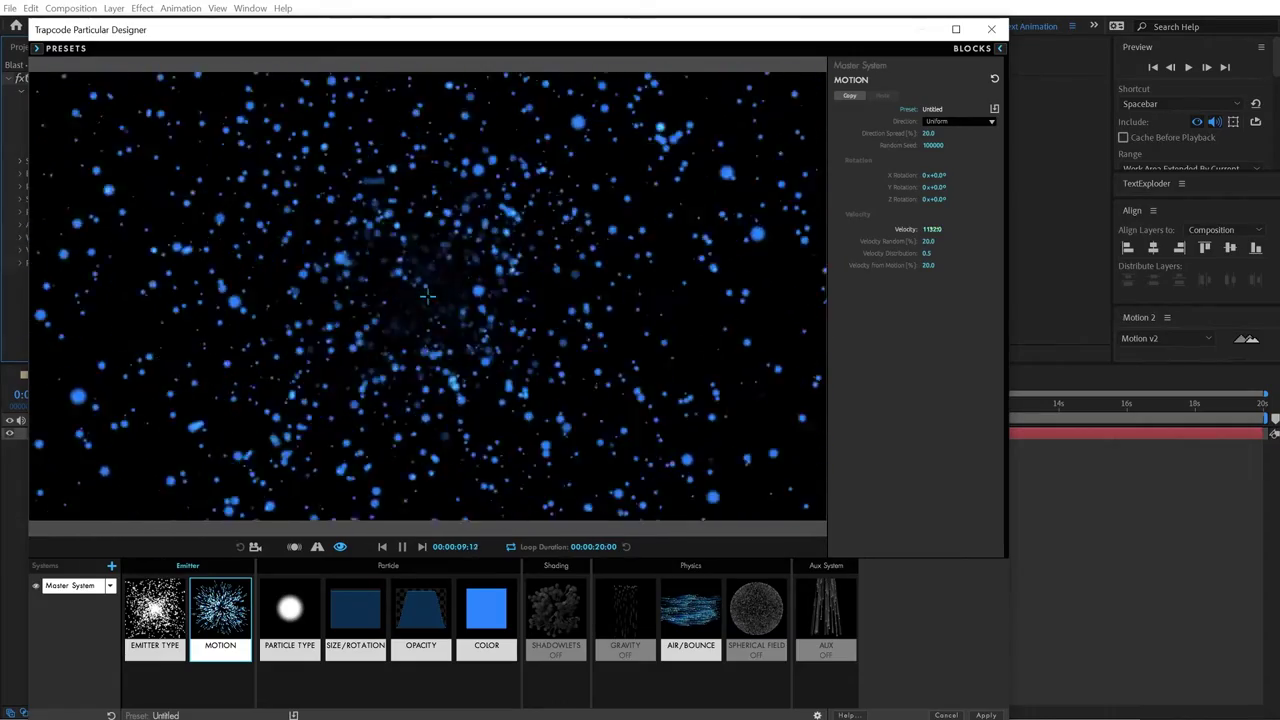
pyautogui.click(985, 715)
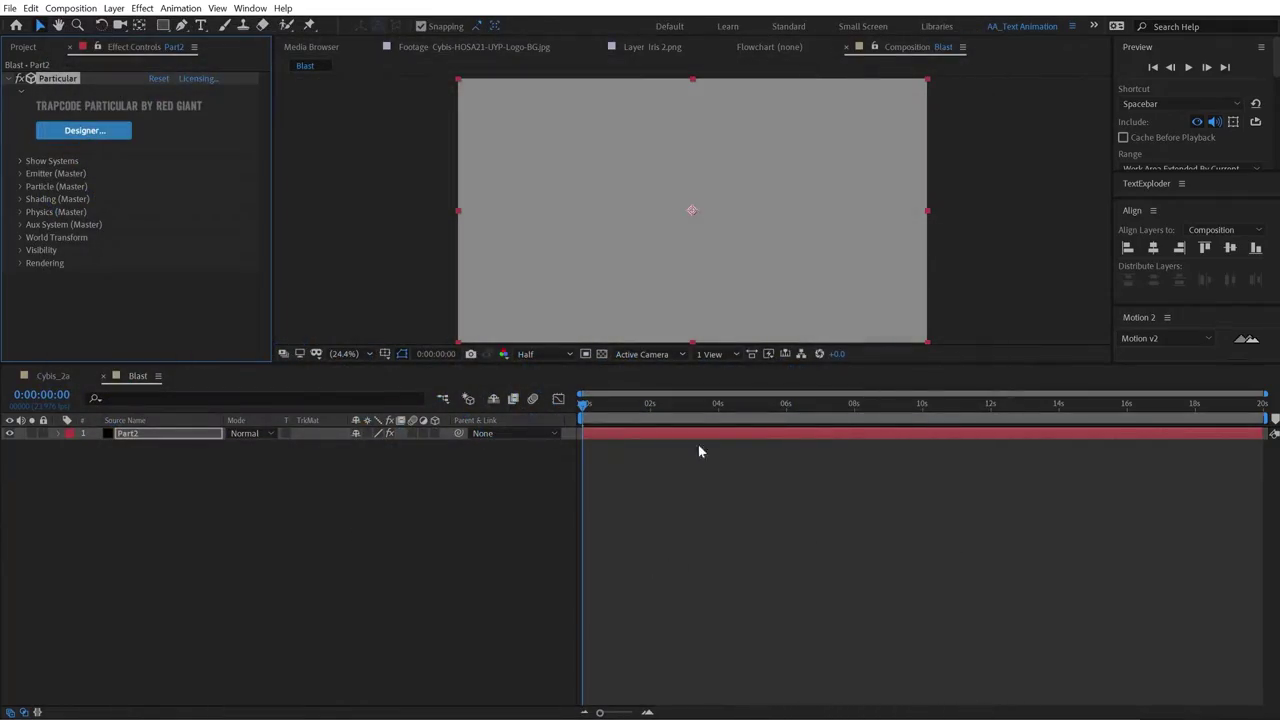
# Step: Play the particles briefly and change the Blast composition's background color to black
pyautogui.press('space')
pyautogui.hotkey('ctrl', 'k')
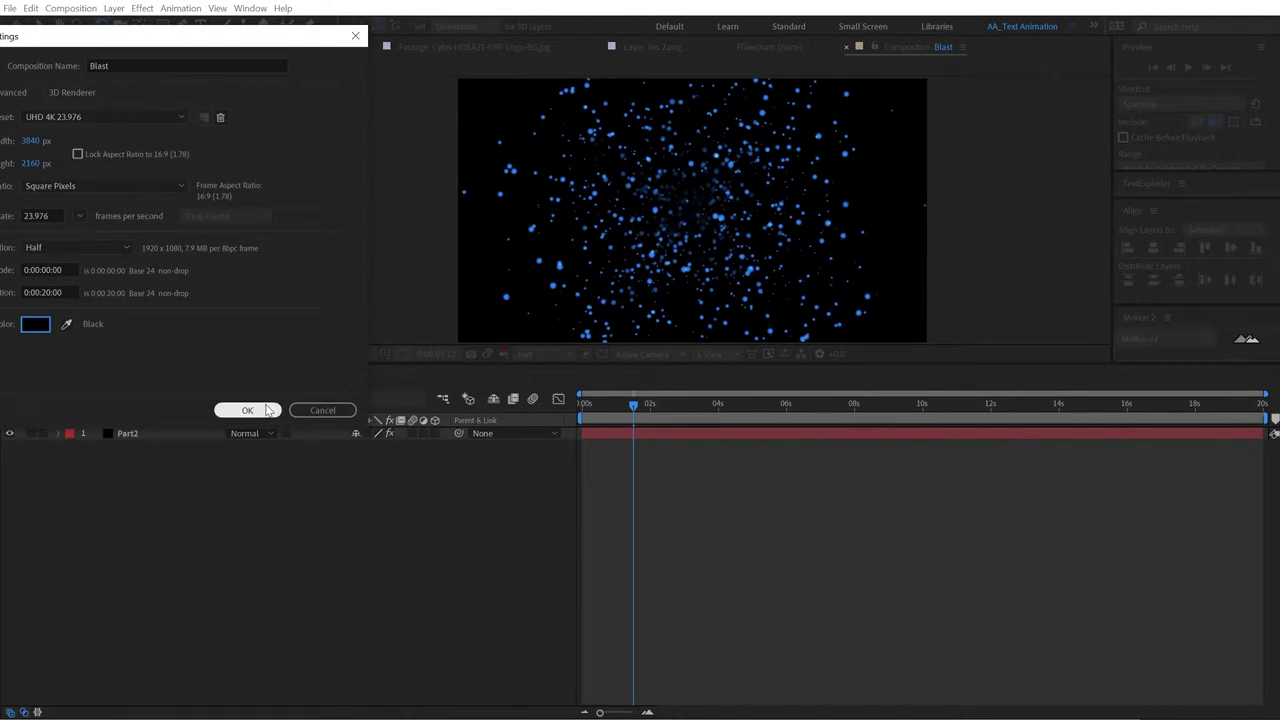
pyautogui.click(262, 409)
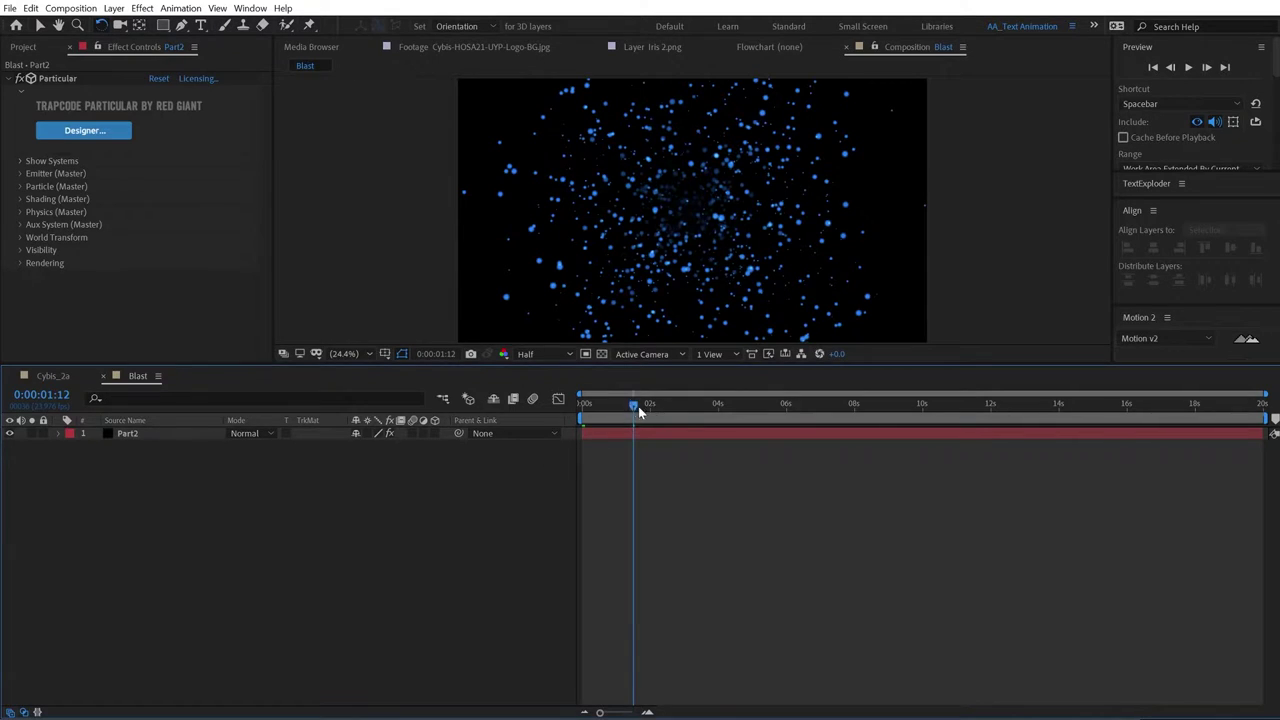
# Step: Preview the blue particle burst in the Blast composition from the start of the timeline
pyautogui.moveTo(636, 405); pyautogui.dragTo(549, 457)
pyautogui.press('space')
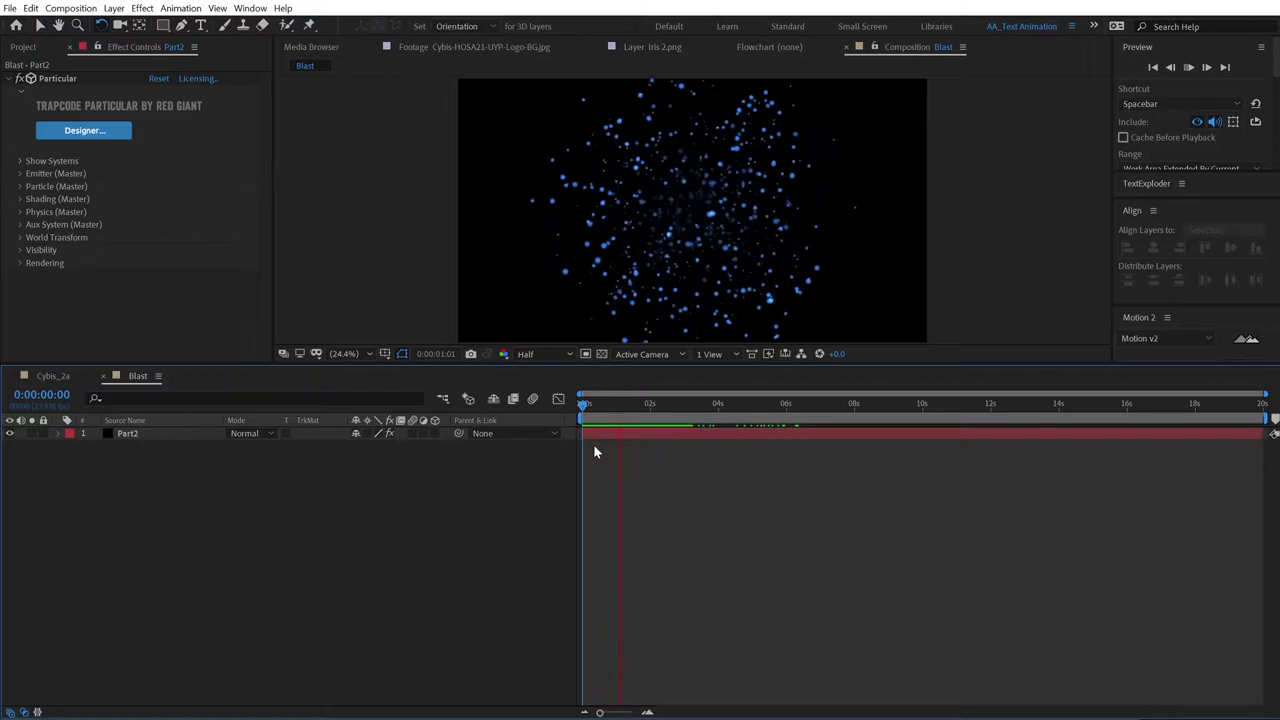
pyautogui.press('space')
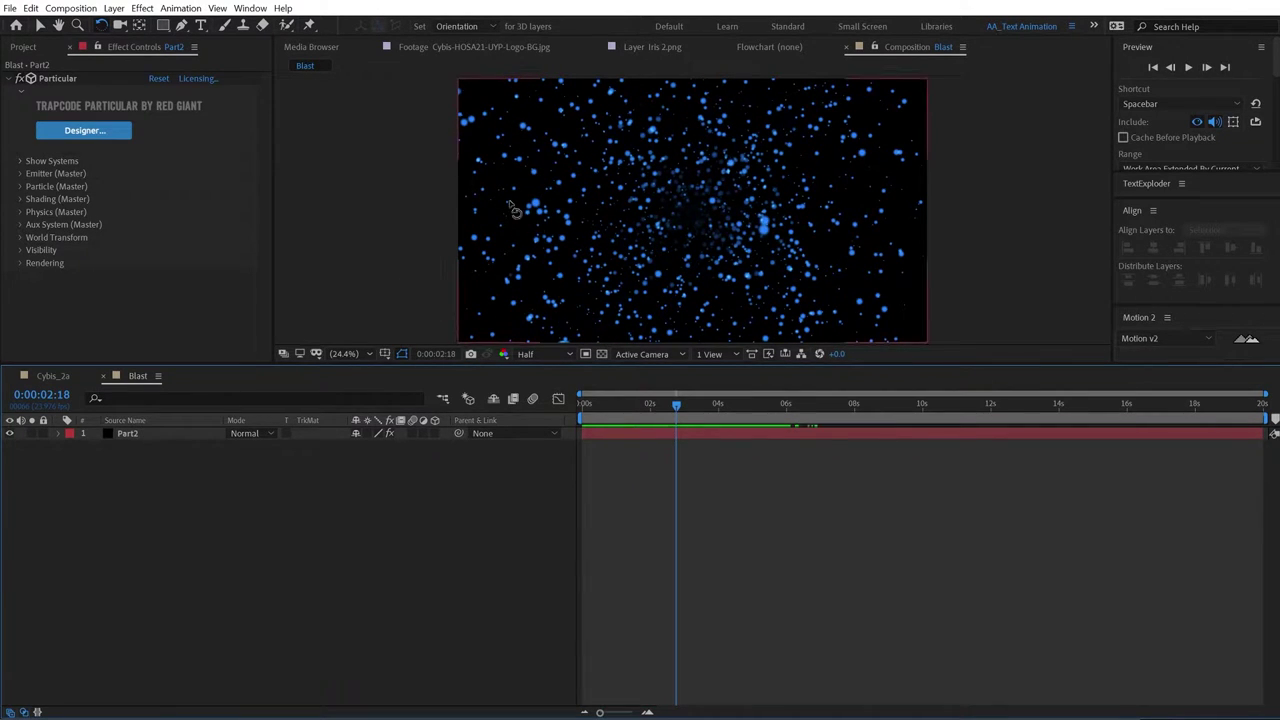
# Step: Reopen the Particular Designer and adjust the turbulence field's Affect Position in the Air/Bounce block
pyautogui.click(84, 130)
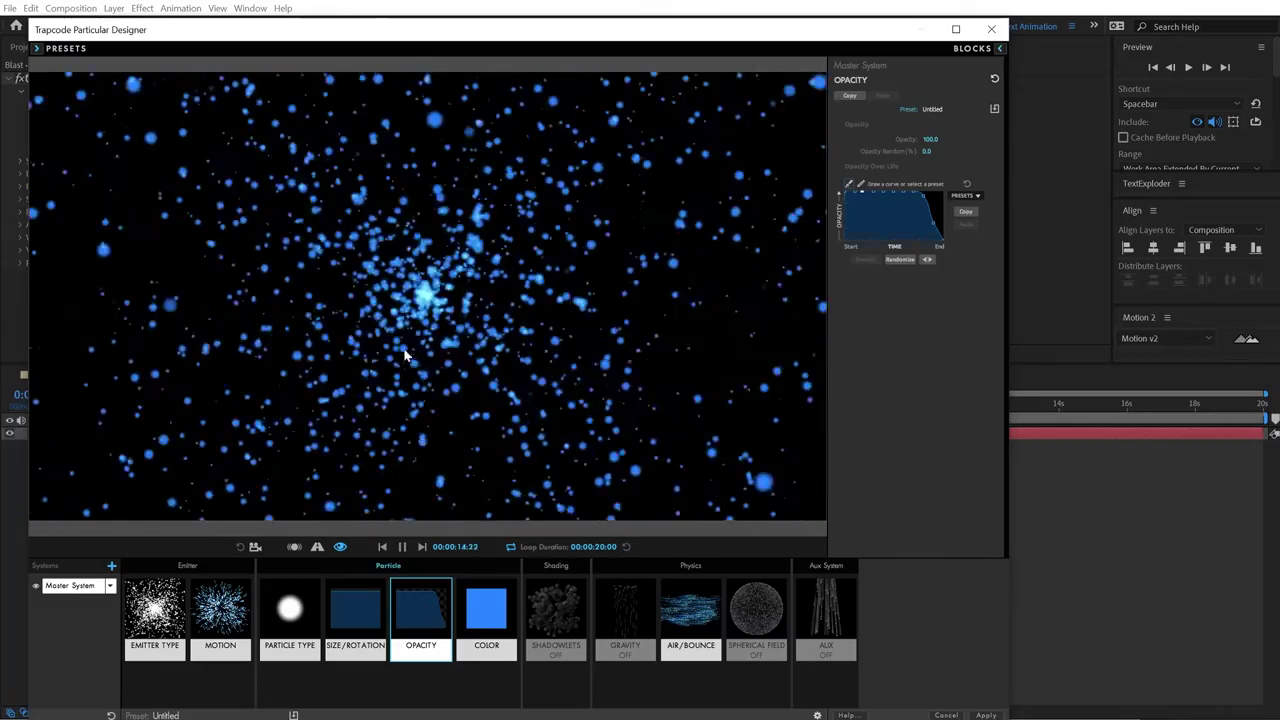
pyautogui.click(683, 616)
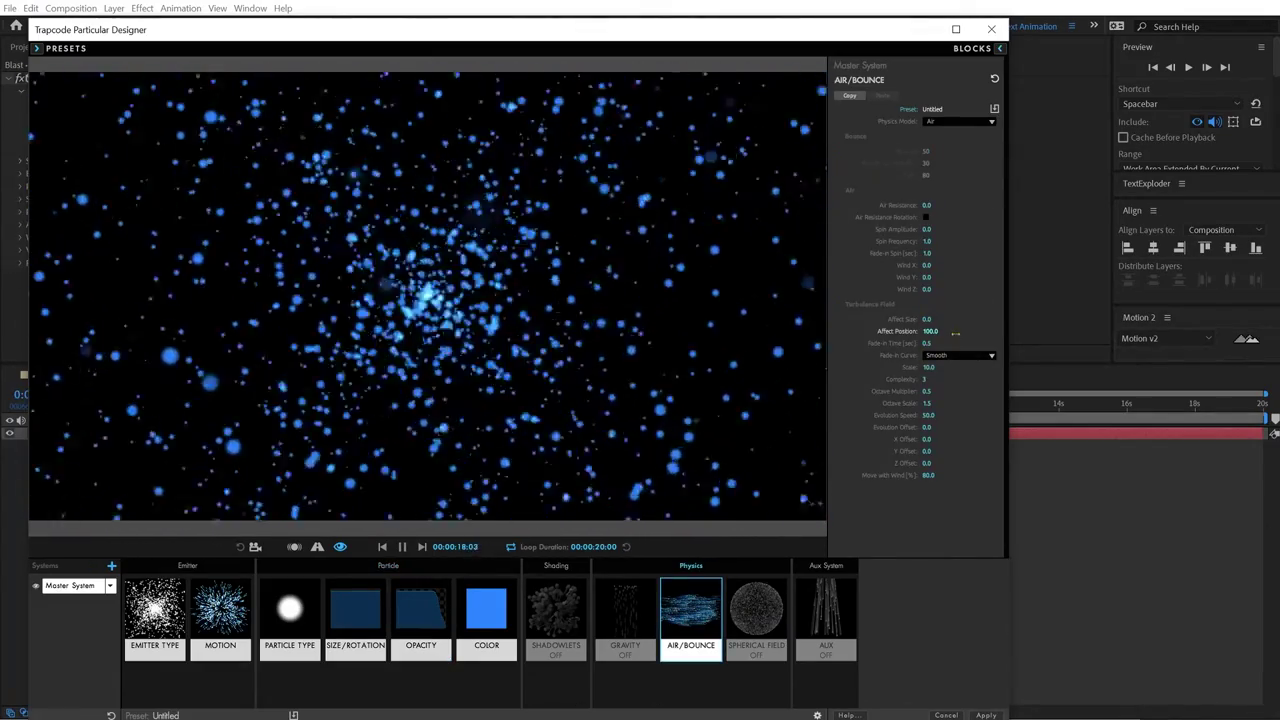
pyautogui.click(930, 331)
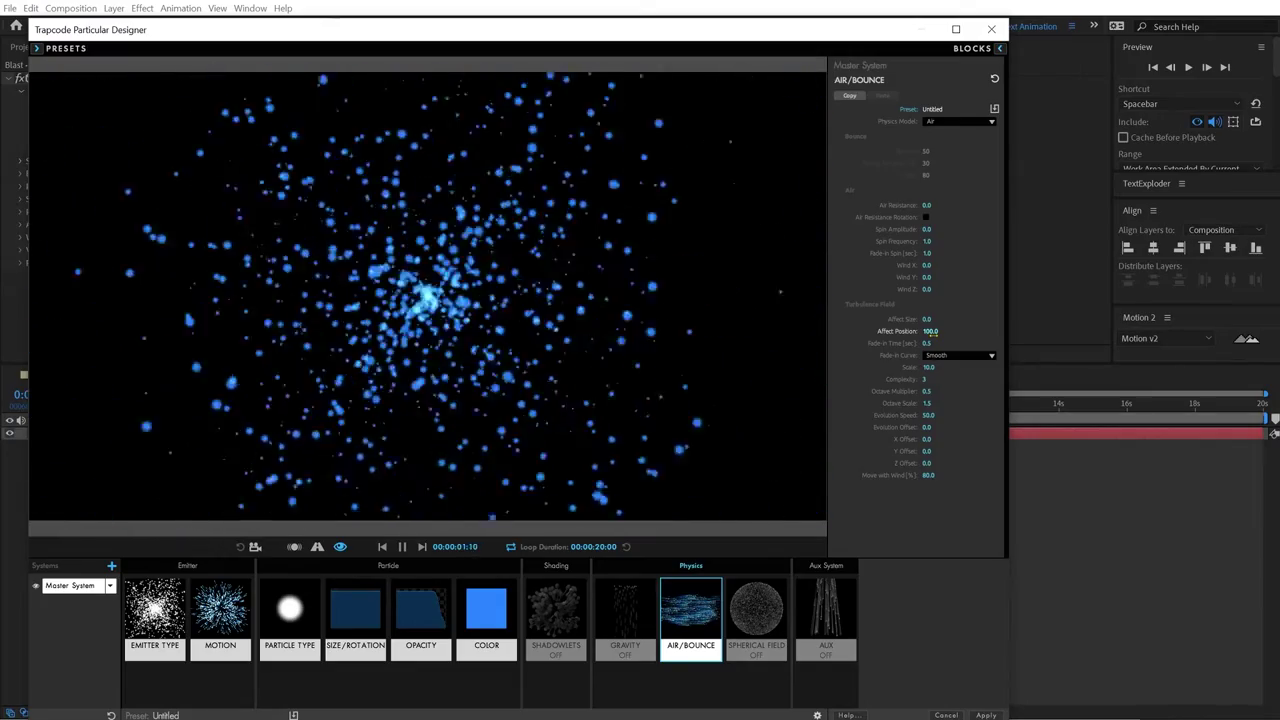
pyautogui.moveTo(928, 331); pyautogui.dragTo(942, 331)
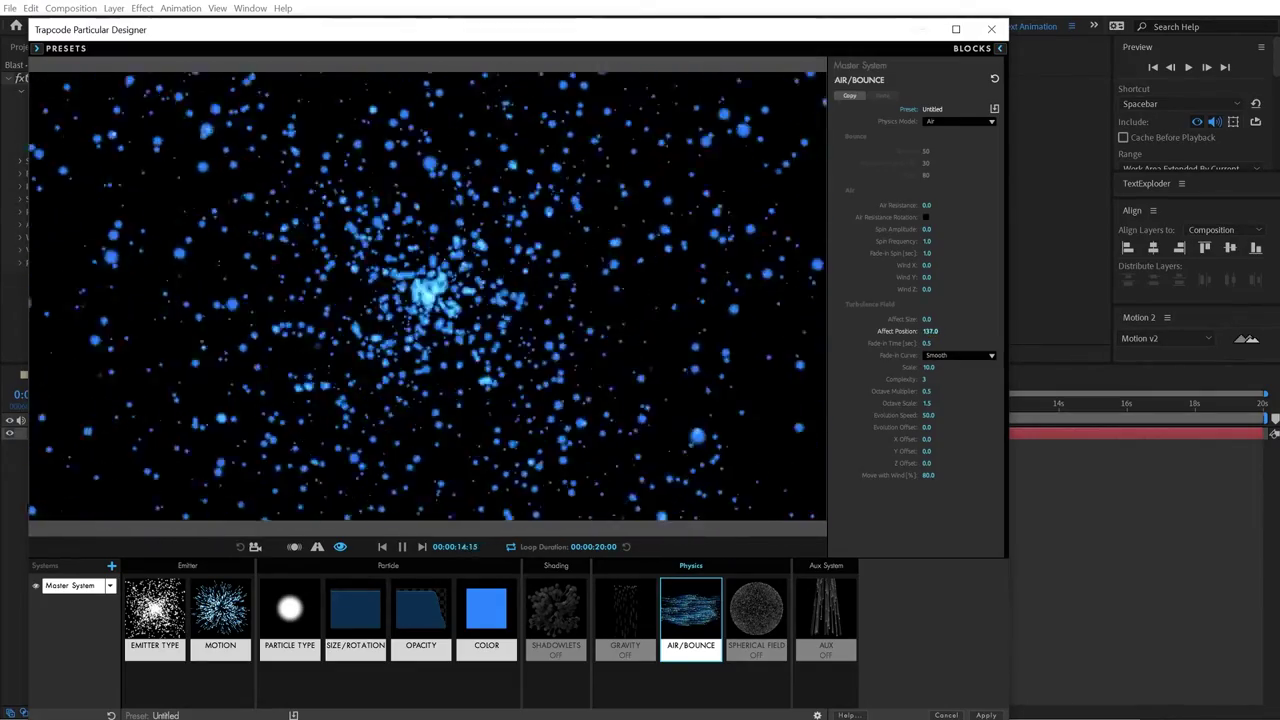
pyautogui.moveTo(942, 331); pyautogui.dragTo(848, 331)
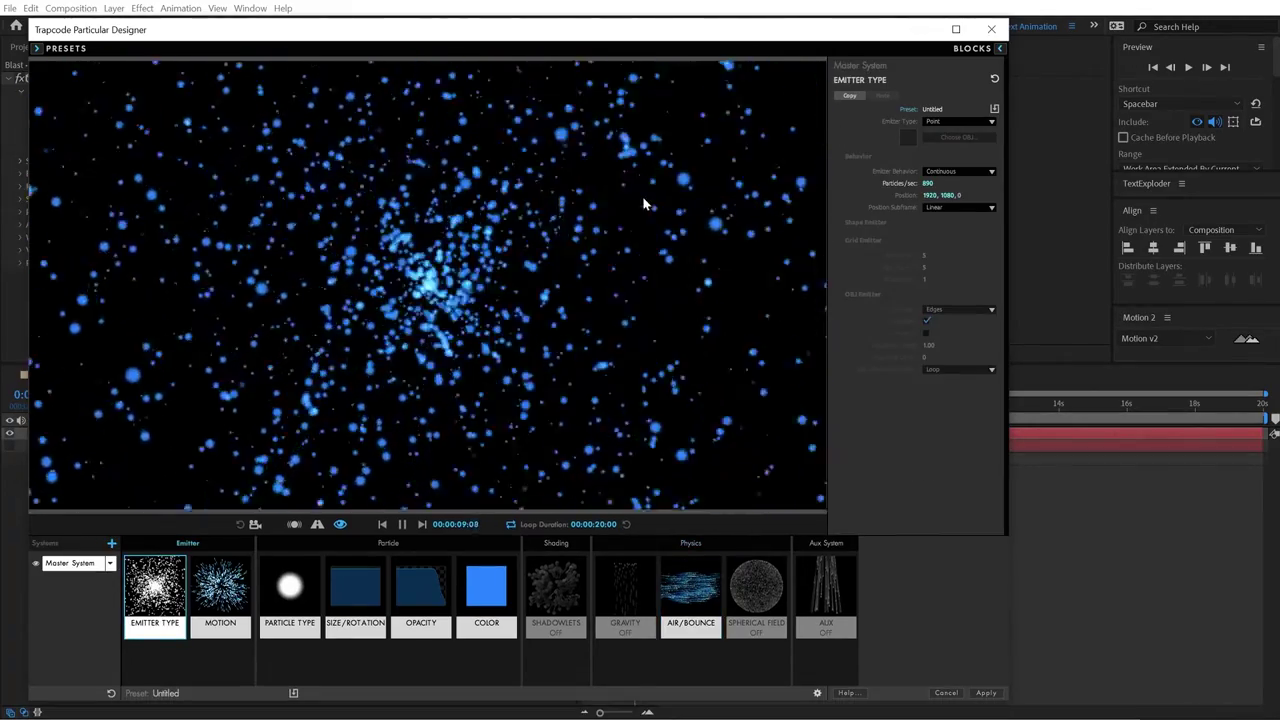
# Step: Change the Emitter Type to Sphere, raise Emitter Size XYZ to about 1039, and apply the Designer settings
pyautogui.click(945, 122)
pyautogui.click(960, 166)
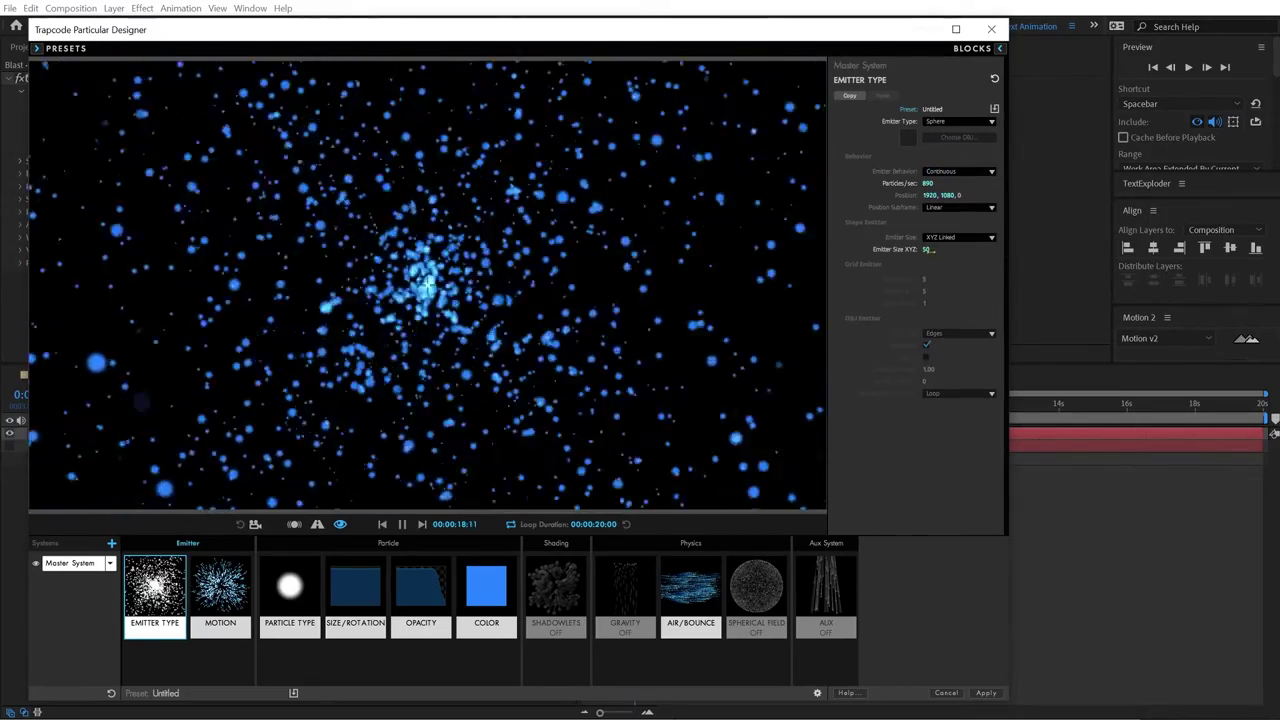
pyautogui.moveTo(926, 249); pyautogui.dragTo(1279, 249)
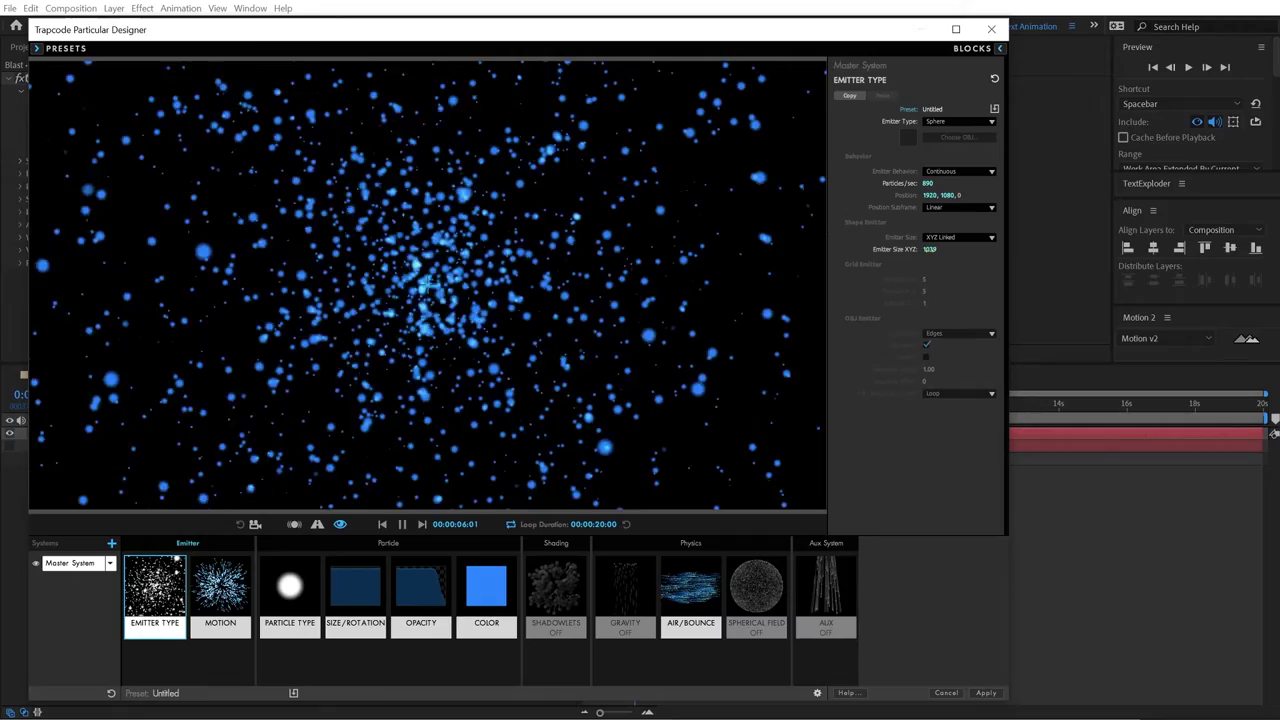
pyautogui.click(987, 693)
# Step: Enlarge the Part2 solid to a square extending beyond the composition frame through its Solid Settings
pyautogui.click(116, 437)
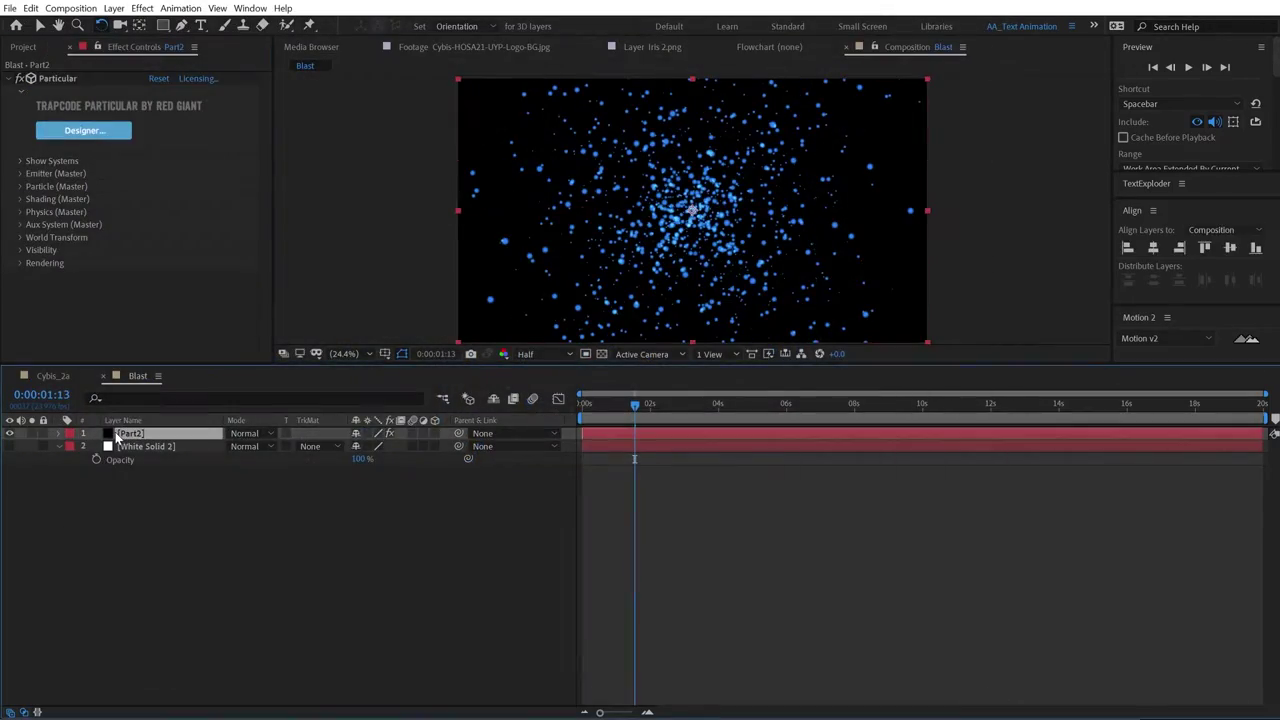
pyautogui.click(113, 9)
pyautogui.click(148, 42)
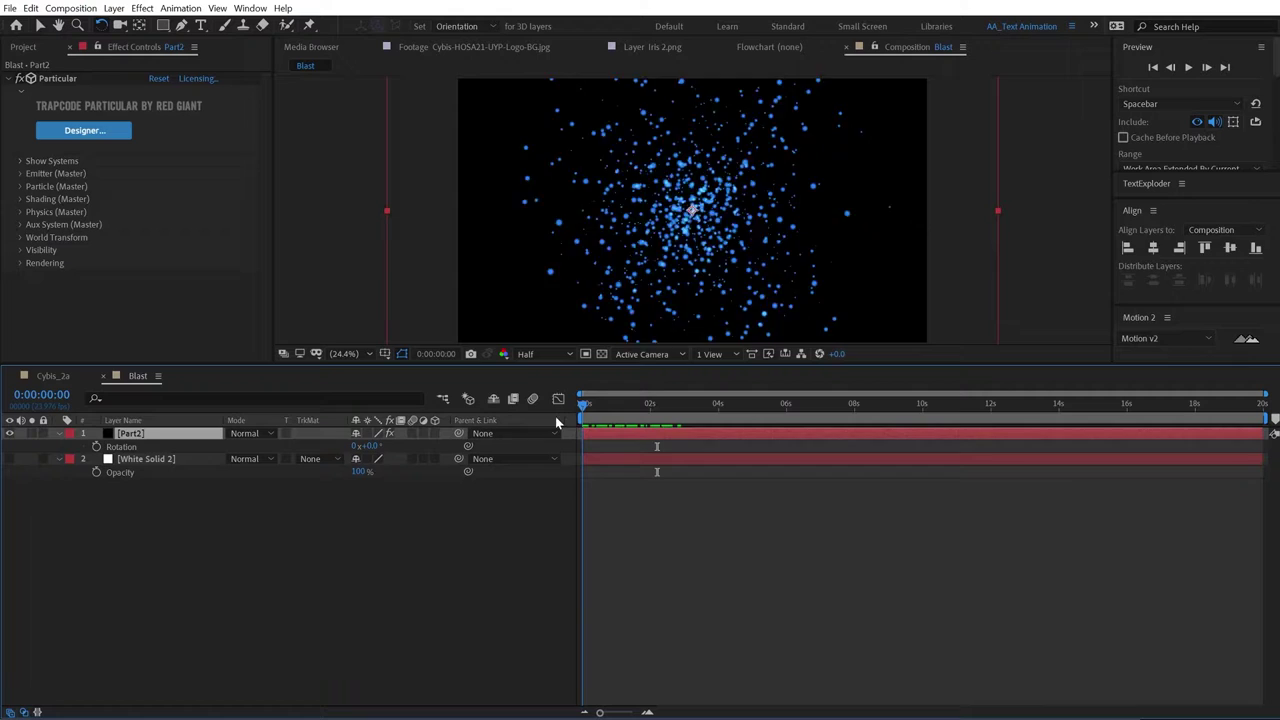
# Step: Add keyframes at 0:00:00:00 for Part2's Rotation at 0° and the emitter's Particles/sec at 890
pyautogui.moveTo(555, 416)
pyautogui.mouseDown()
pyautogui.moveTo(640, 423)
pyautogui.moveTo(563, 430)
pyautogui.mouseUp()
pyautogui.click(98, 447)
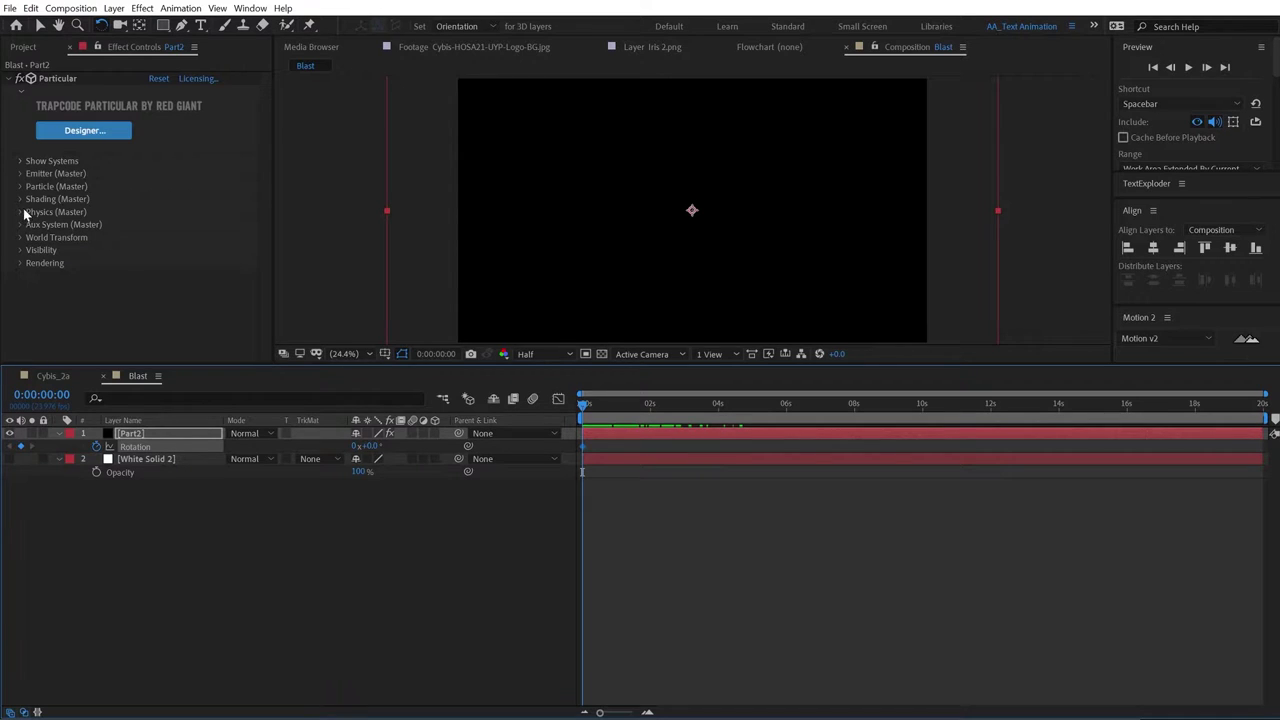
pyautogui.click(18, 179)
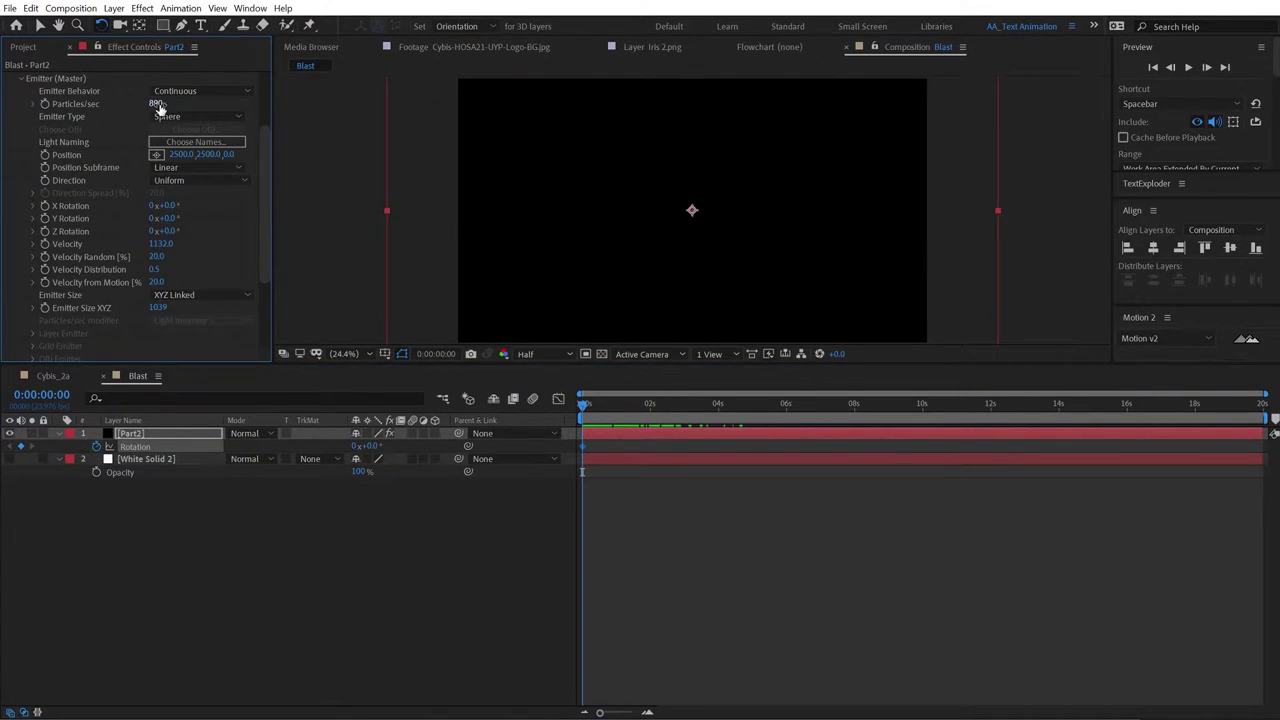
pyautogui.click(44, 104)
pyautogui.moveTo(583, 403)
pyautogui.mouseDown()
pyautogui.moveTo(752, 409)
pyautogui.moveTo(568, 414)
pyautogui.mouseUp()
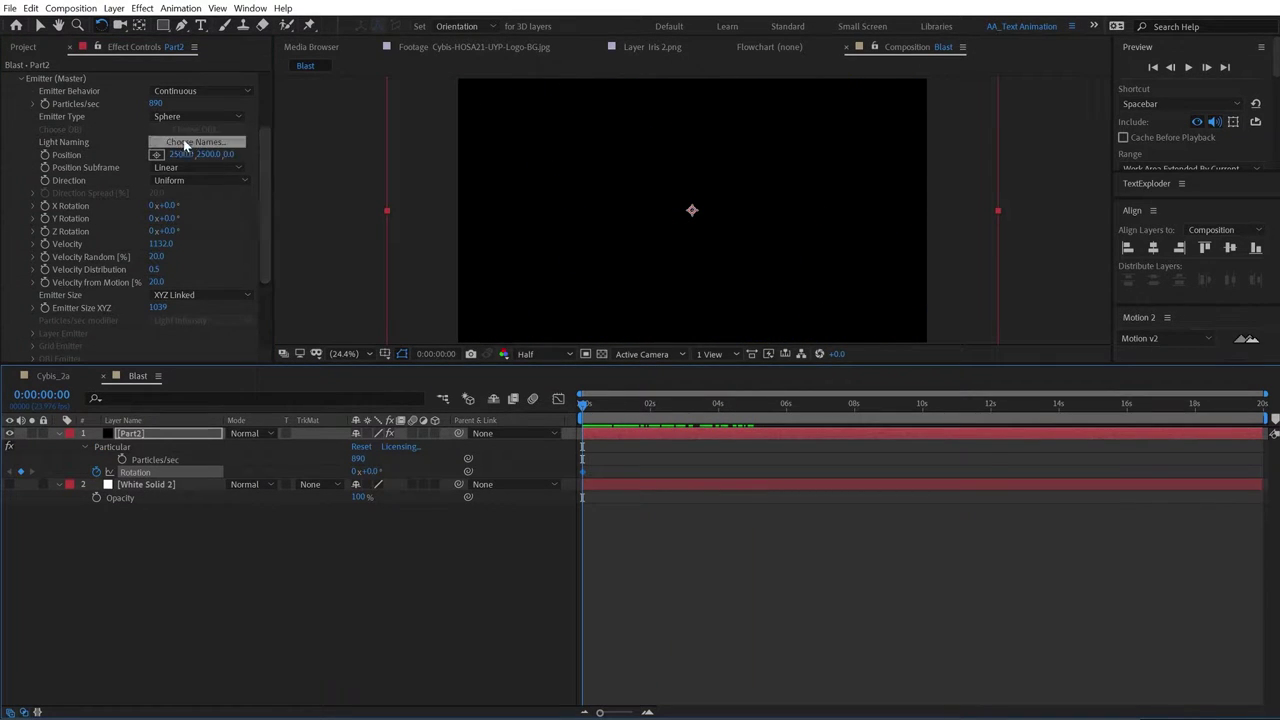
pyautogui.click(44, 104)
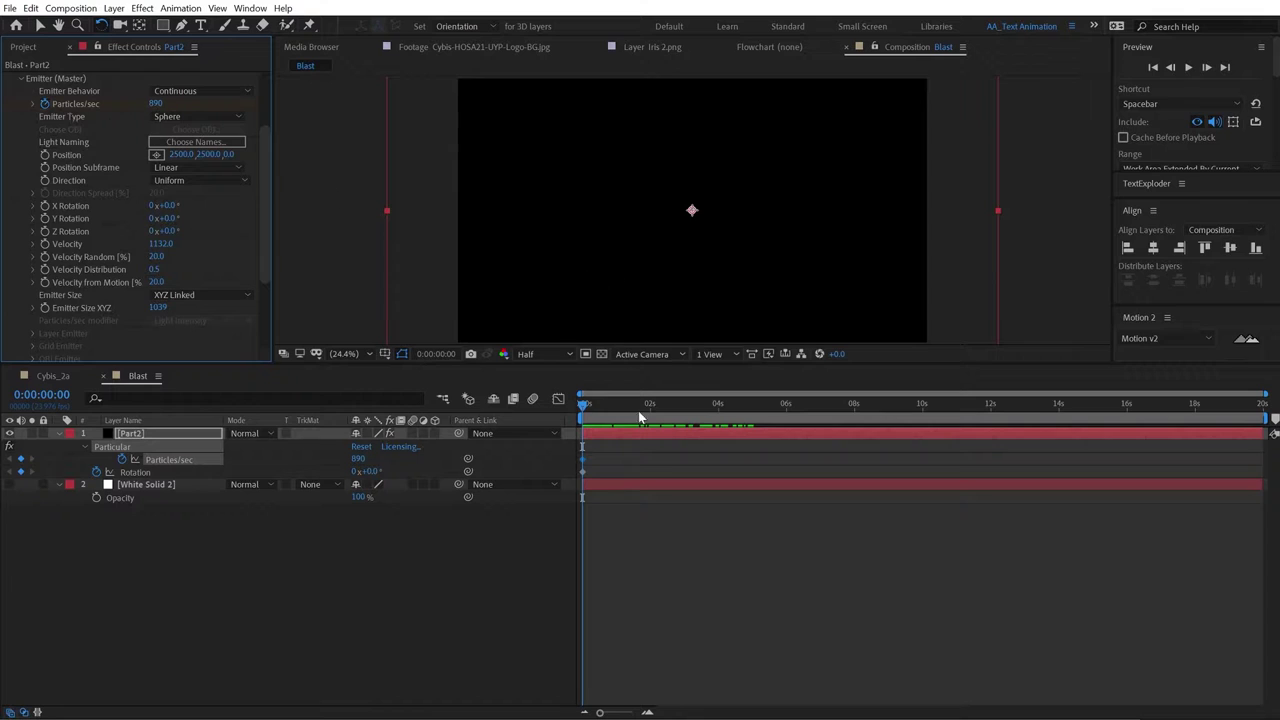
# Step: Key Particles/sec to 0 at 0:00:01:13 and preview the short particle burst from the start
pyautogui.moveTo(609, 412); pyautogui.dragTo(636, 410)
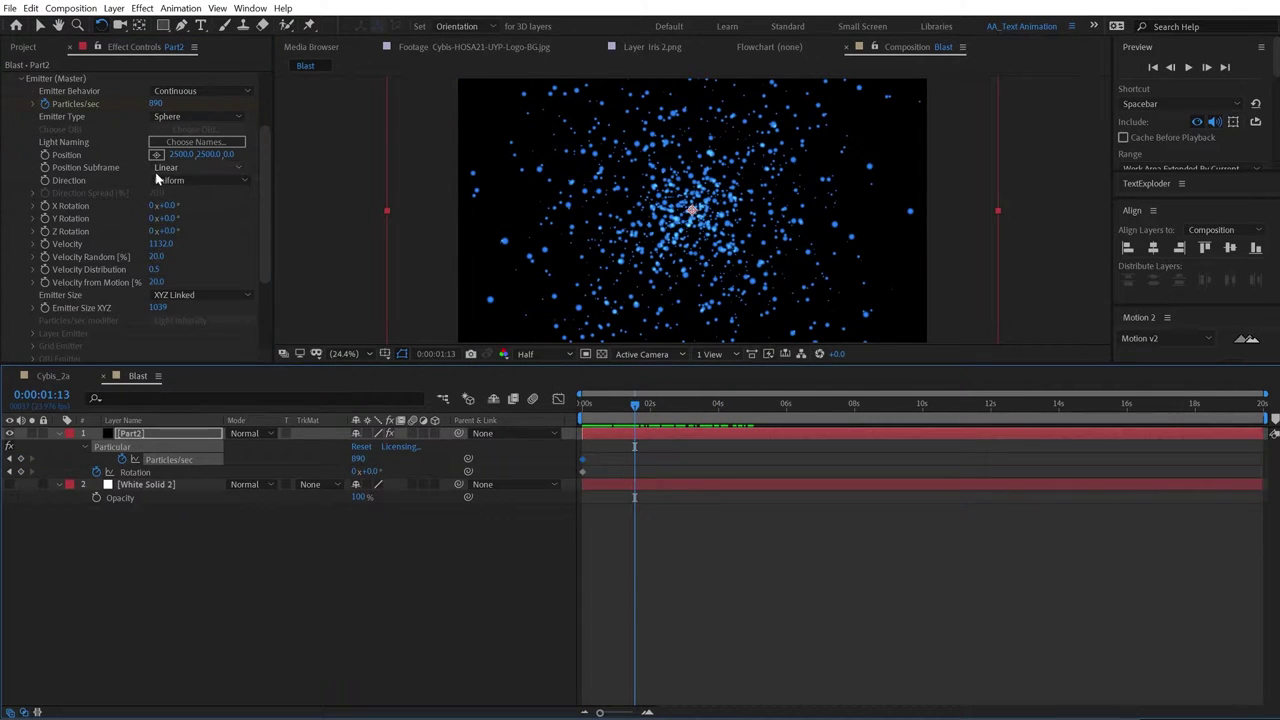
pyautogui.click(155, 104)
pyautogui.write('0')
pyautogui.press('Return')
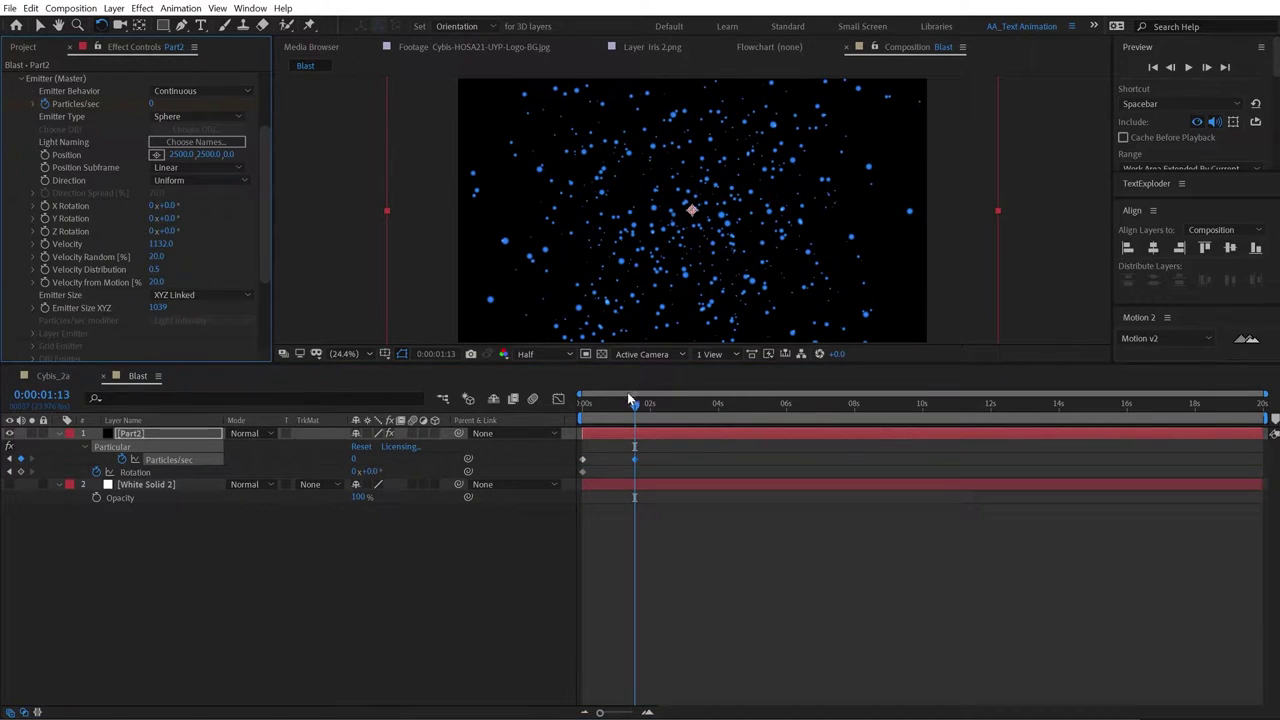
pyautogui.moveTo(630, 399); pyautogui.dragTo(556, 421)
pyautogui.press('space')
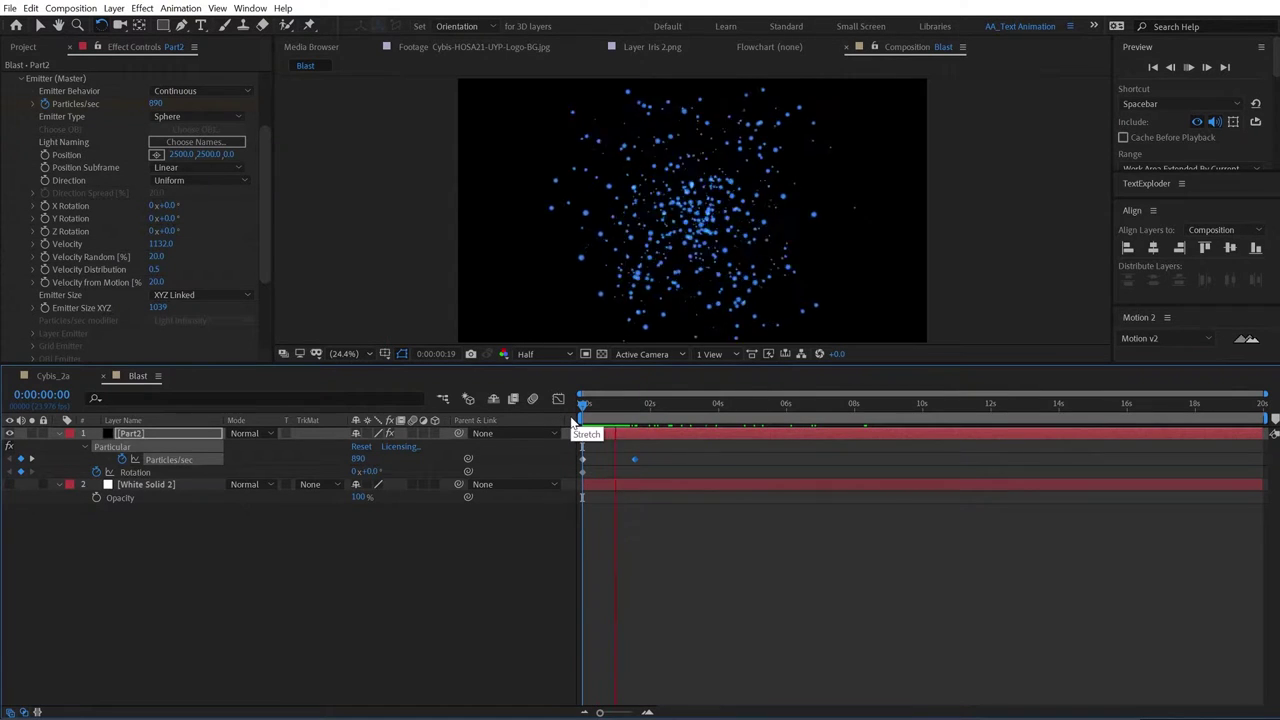
pyautogui.press('space')
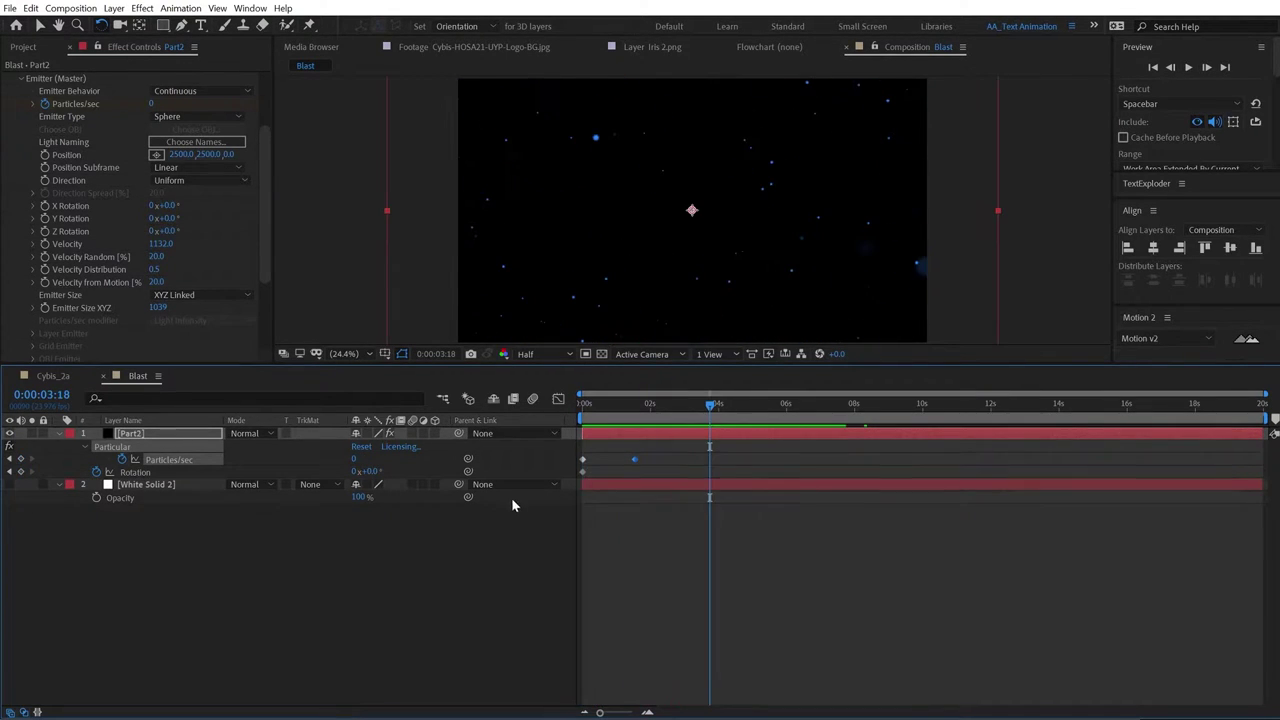
# Step: Move the 0° Rotation keyframe to just past 3 seconds, key about 224° at the first frame, and preview the spin
pyautogui.click(584, 472)
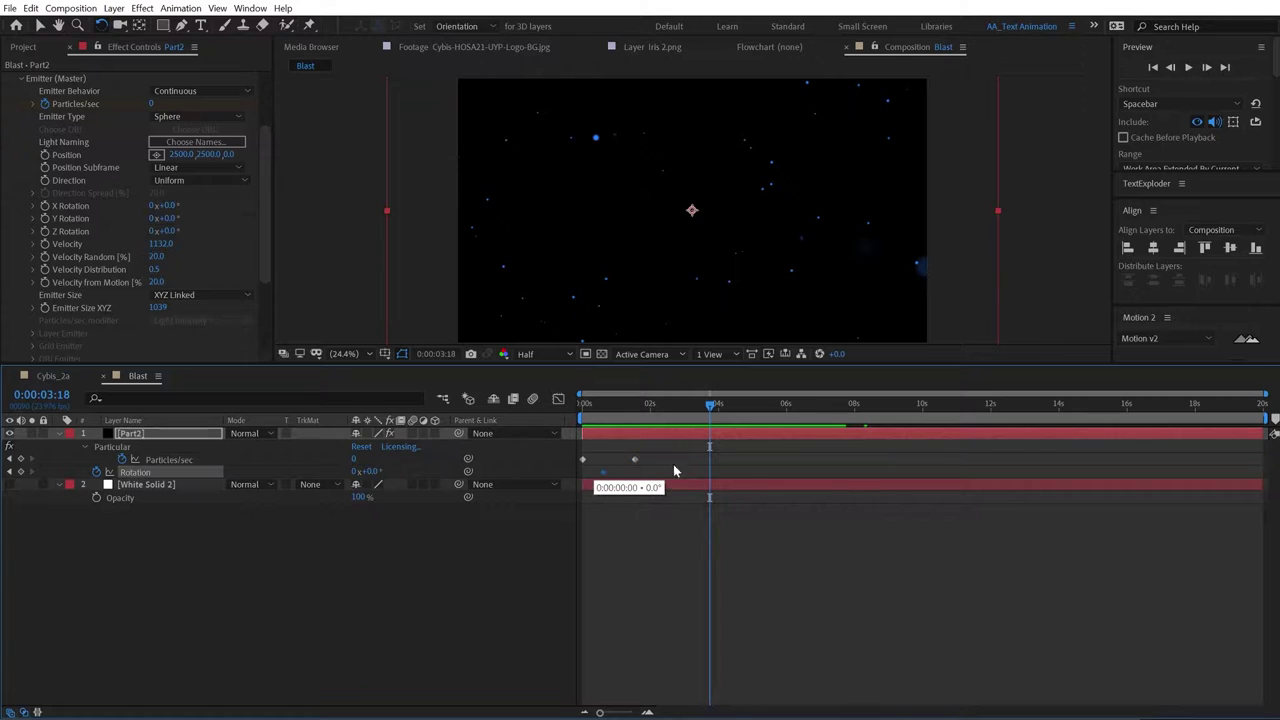
pyautogui.moveTo(681, 467); pyautogui.dragTo(692, 464)
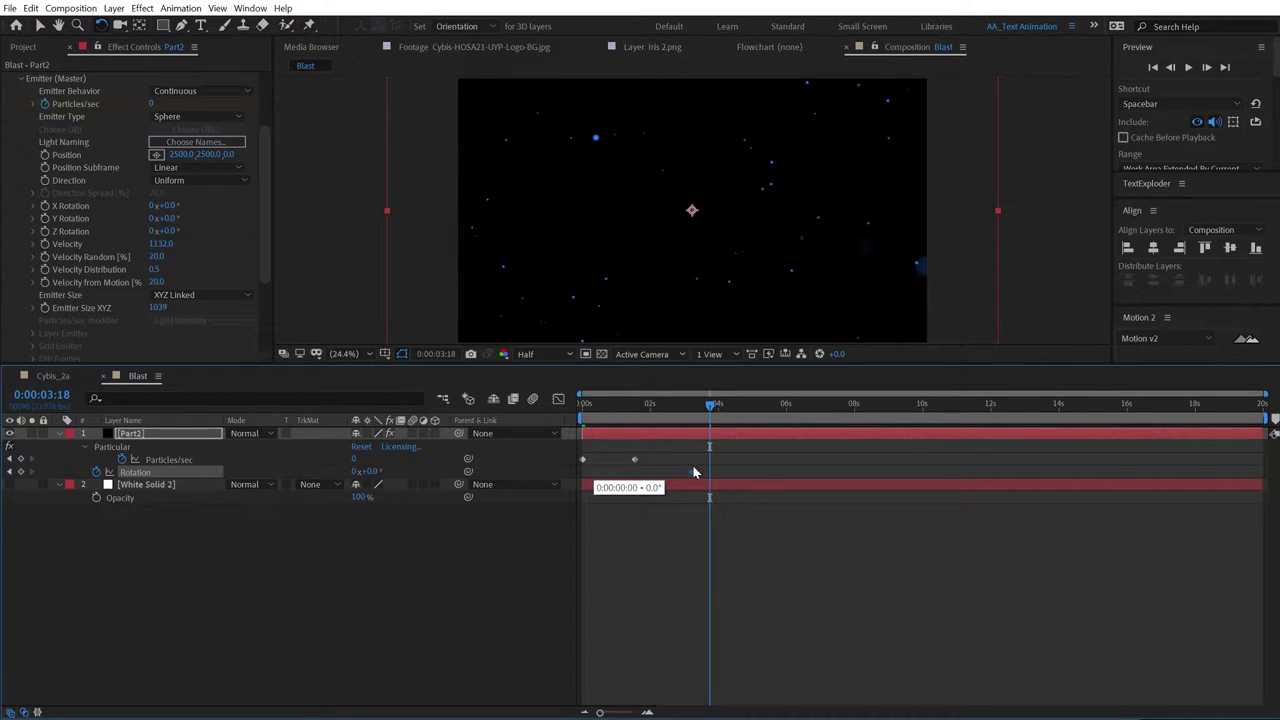
pyautogui.moveTo(705, 408); pyautogui.dragTo(339, 482)
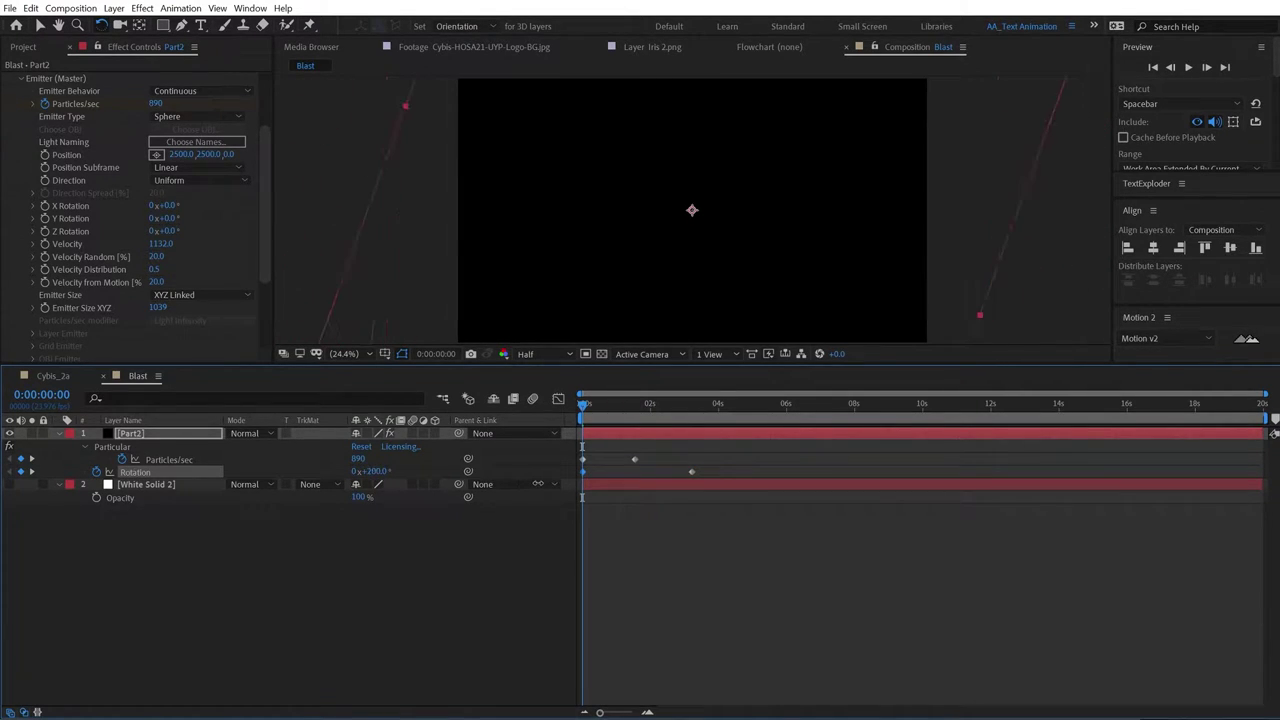
pyautogui.moveTo(538, 484); pyautogui.dragTo(562, 482)
pyautogui.moveTo(585, 407)
pyautogui.mouseDown()
pyautogui.moveTo(680, 403)
pyautogui.moveTo(589, 403)
pyautogui.mouseUp()
pyautogui.press('space')
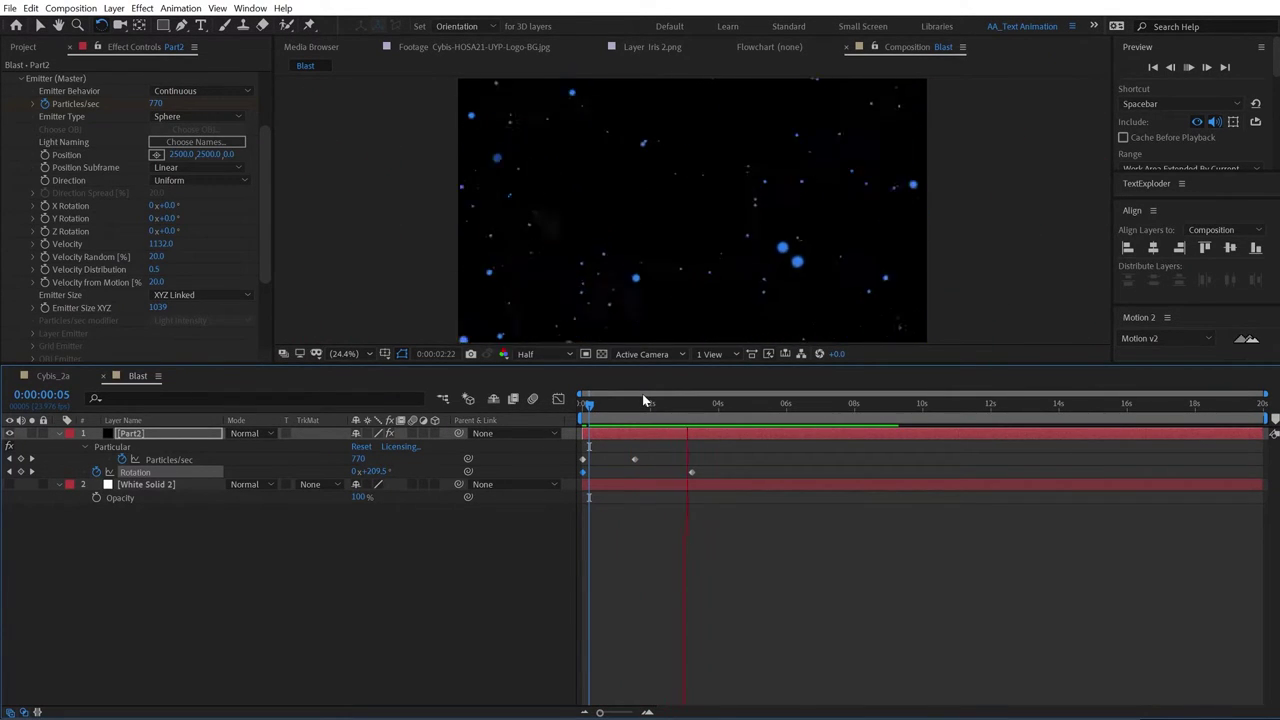
pyautogui.press('space')
pyautogui.press('space')
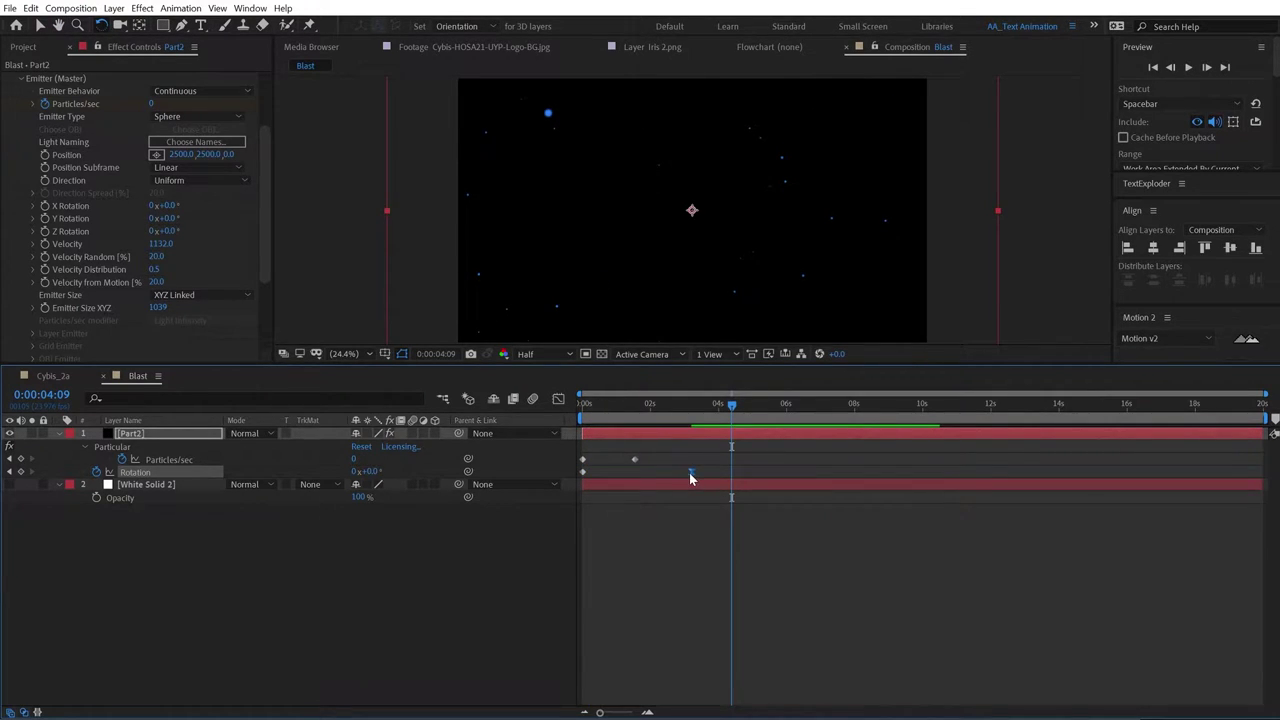
# Step: Apply Easy Ease to the last Rotation keyframe and check how the spin slows toward its end
pyautogui.click(690, 472)
pyautogui.press('space')
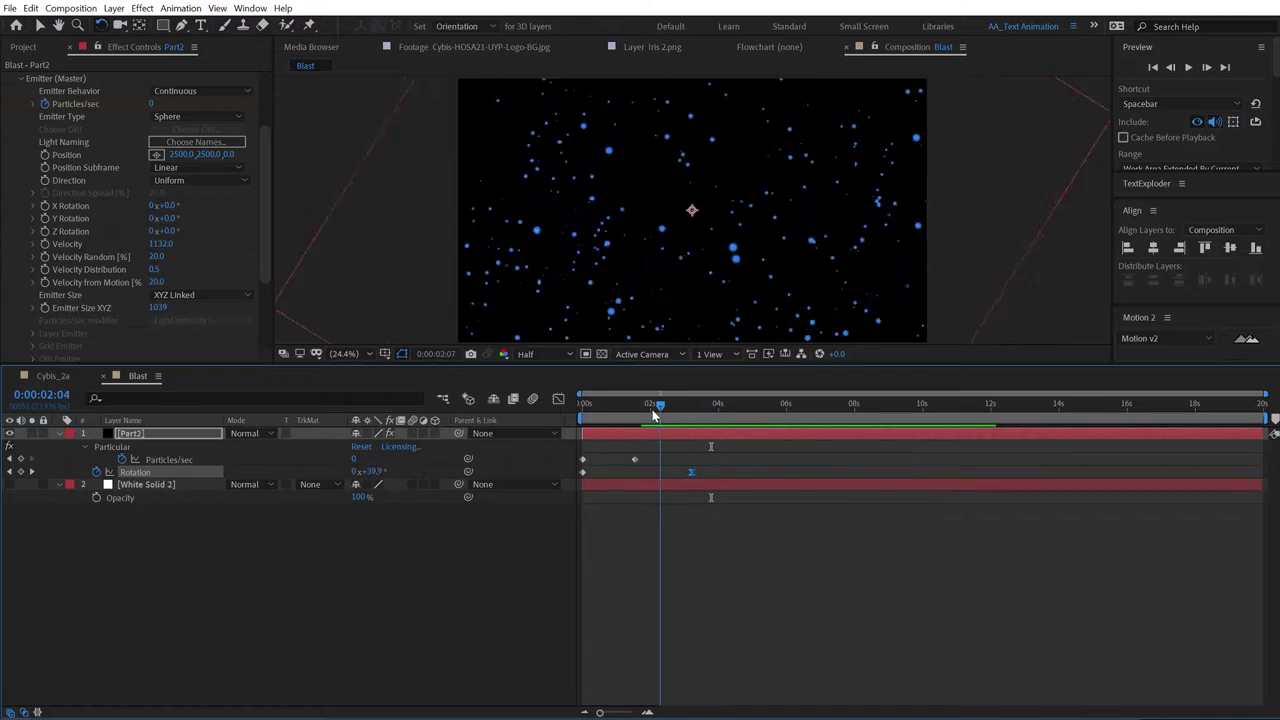
pyautogui.click(713, 425)
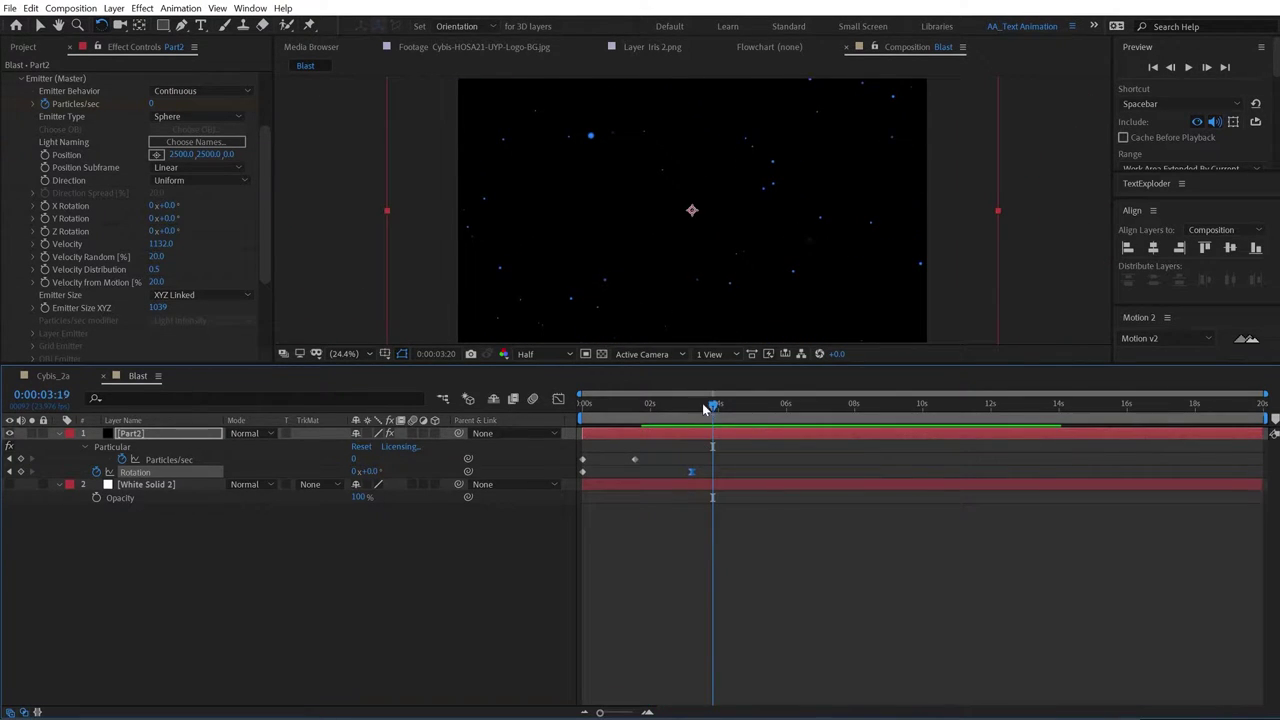
pyautogui.moveTo(704, 409); pyautogui.dragTo(680, 408)
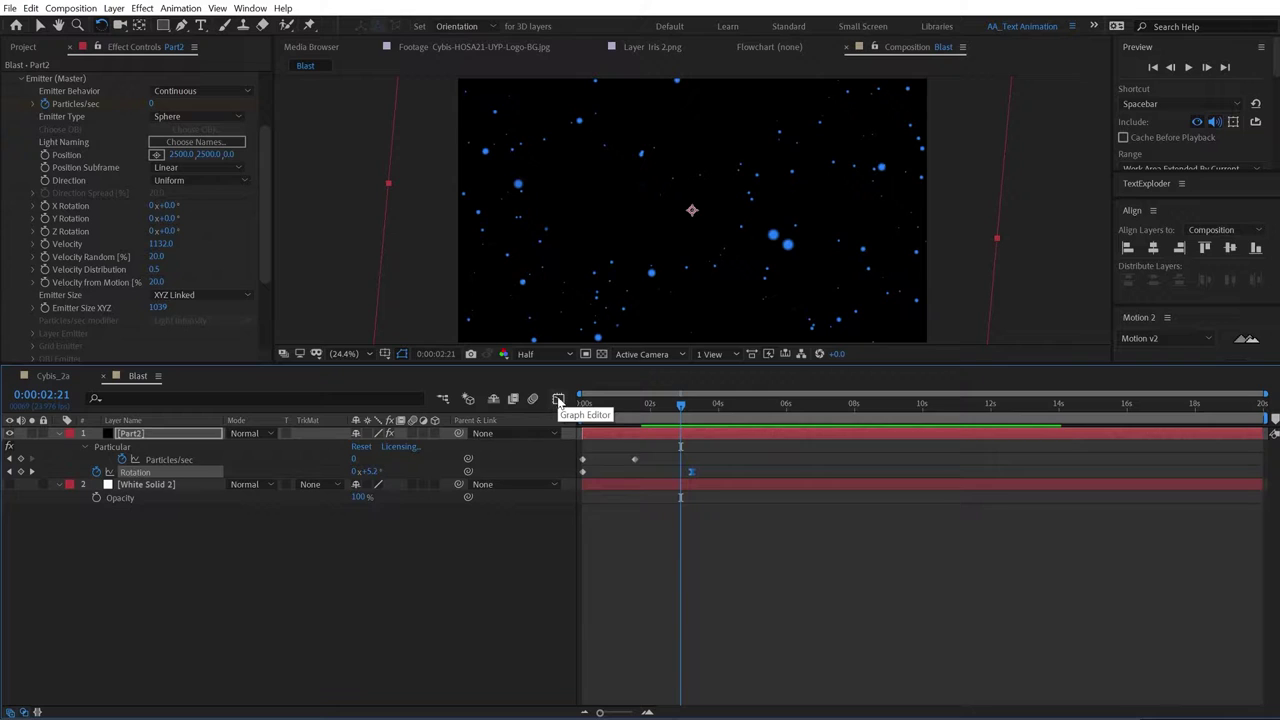
# Step: Lengthen the last Rotation keyframe's incoming ease in the Graph Editor for a longer slowdown, and preview it
pyautogui.click(558, 399)
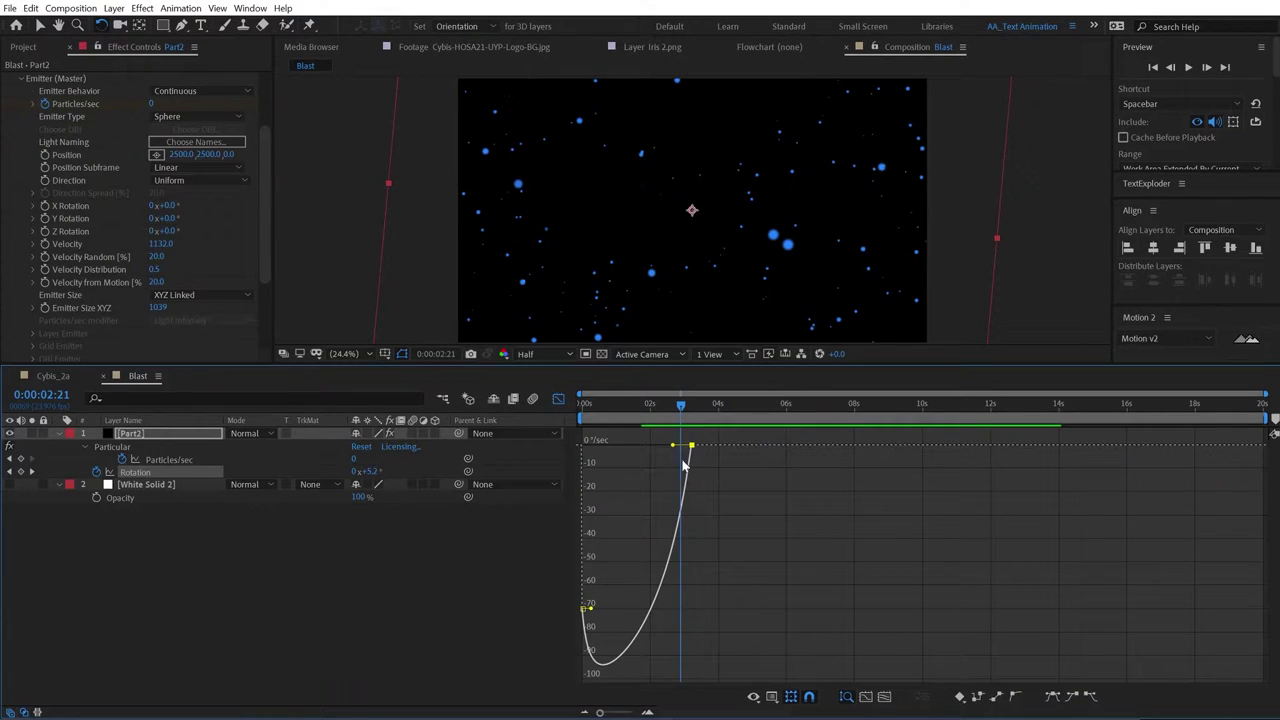
pyautogui.moveTo(673, 446); pyautogui.dragTo(636, 443)
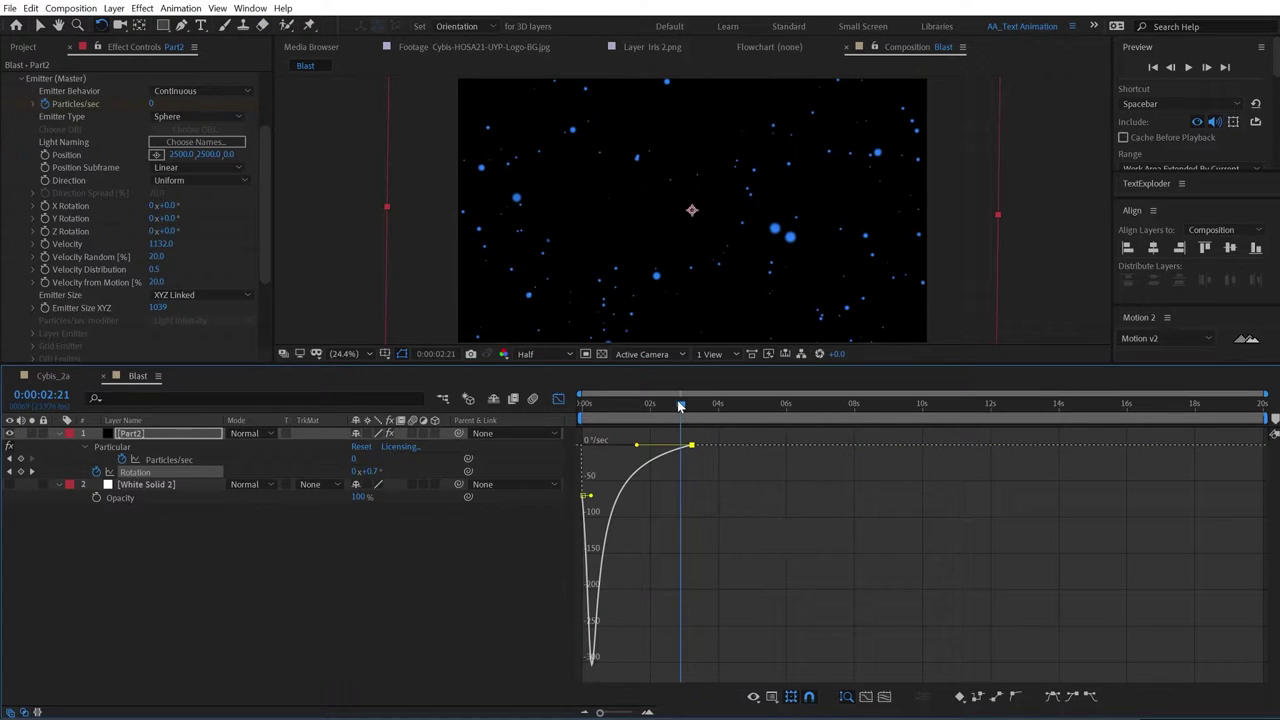
pyautogui.moveTo(679, 405); pyautogui.dragTo(546, 422)
pyautogui.press('space')
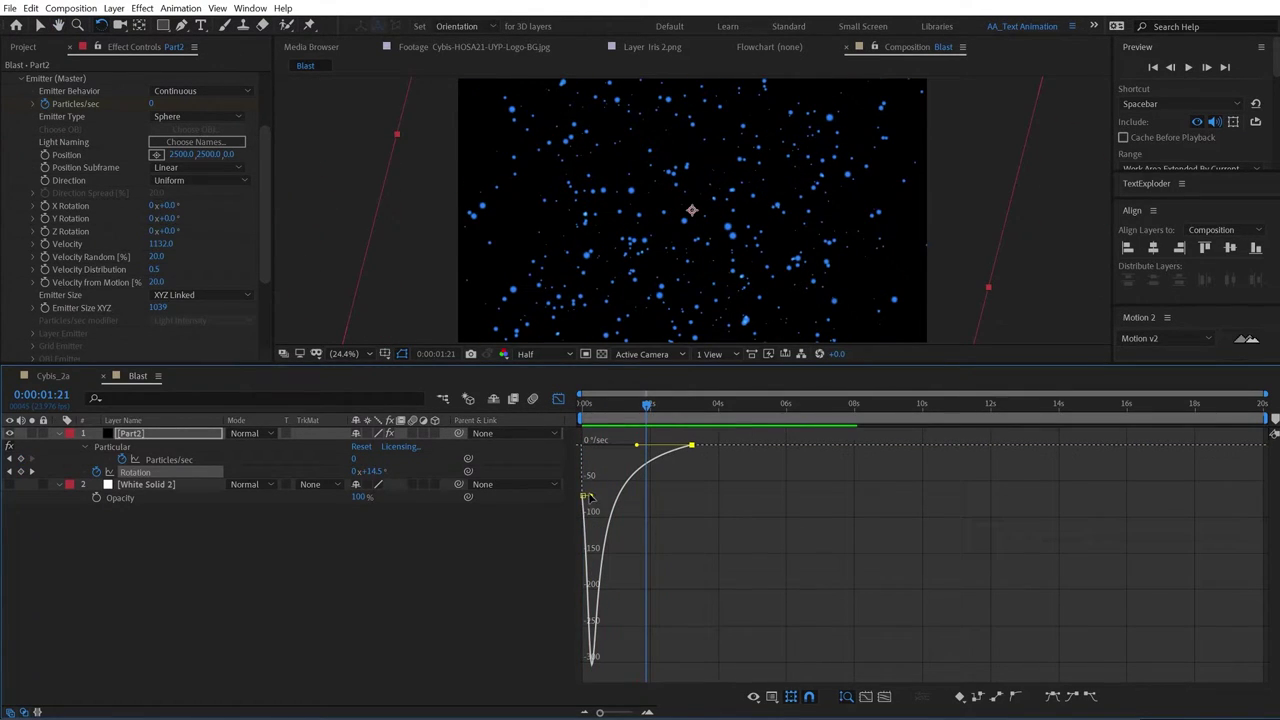
# Step: Shorten the first Rotation keyframe's outgoing ease so the spin starts at full speed, preview it, and close the Graph Editor
pyautogui.moveTo(590, 497); pyautogui.dragTo(562, 497)
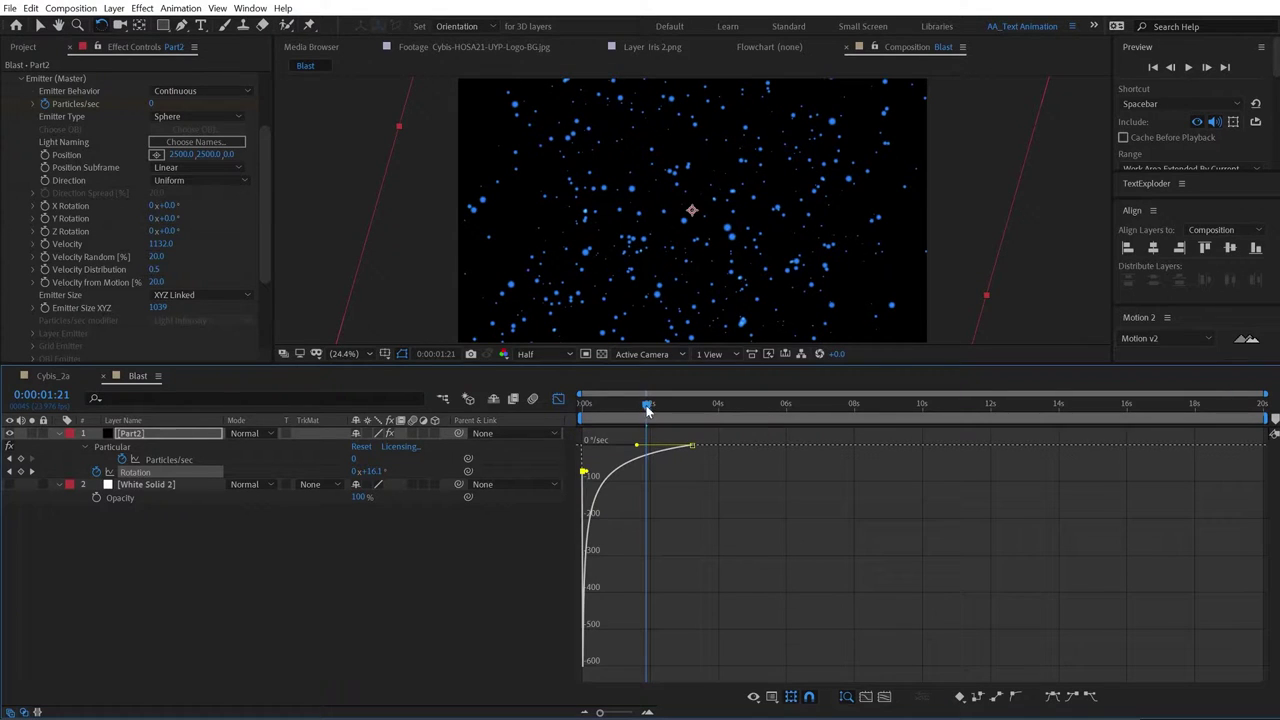
pyautogui.moveTo(648, 410); pyautogui.dragTo(554, 418)
pyautogui.press('space')
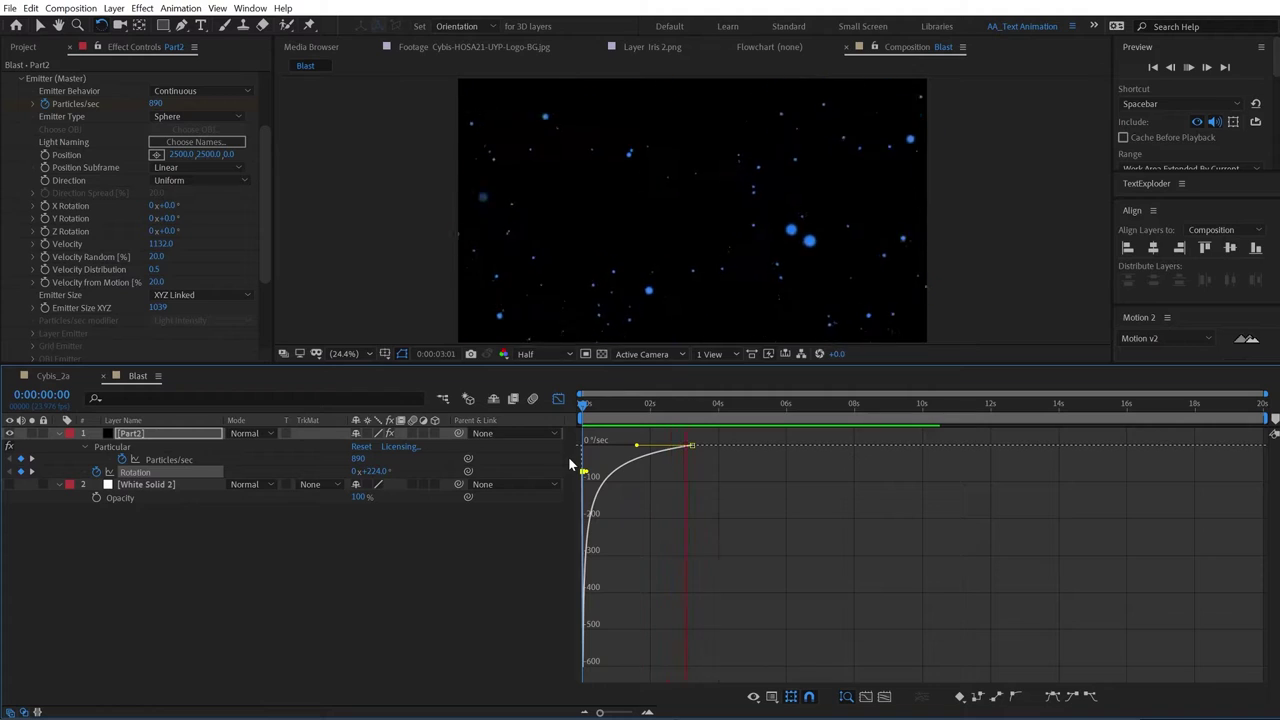
pyautogui.press('space')
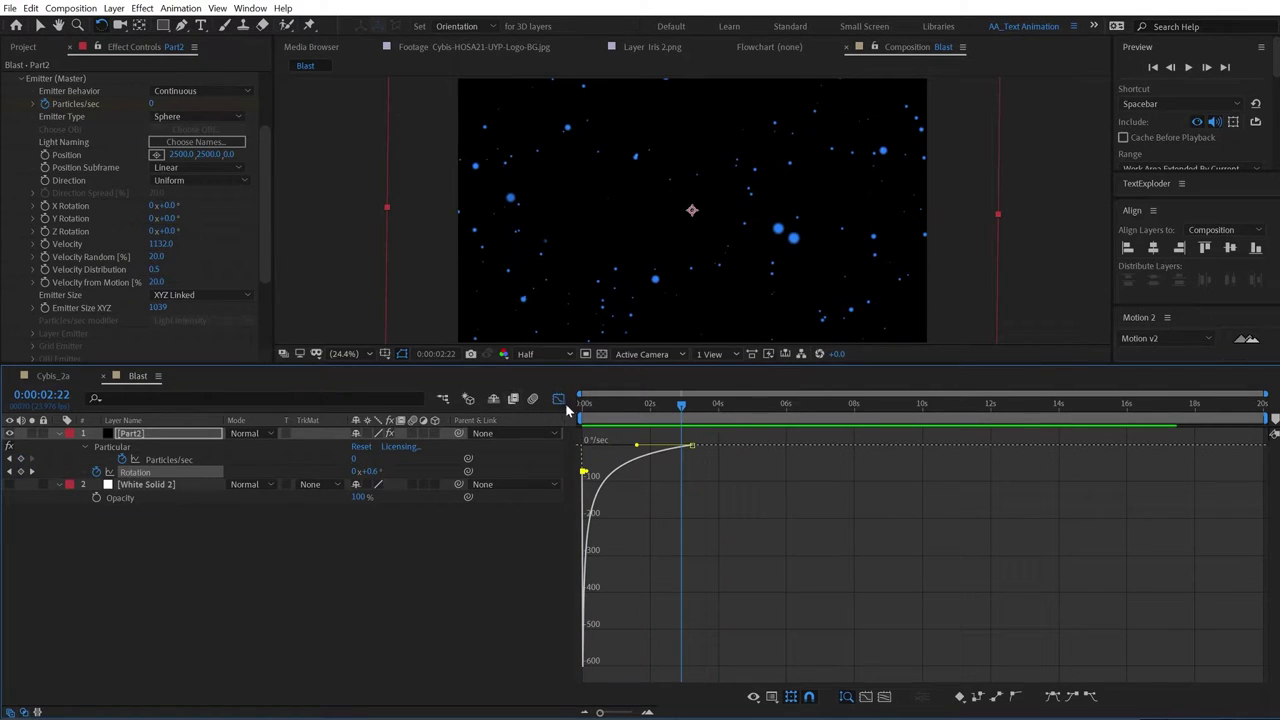
pyautogui.click(559, 399)
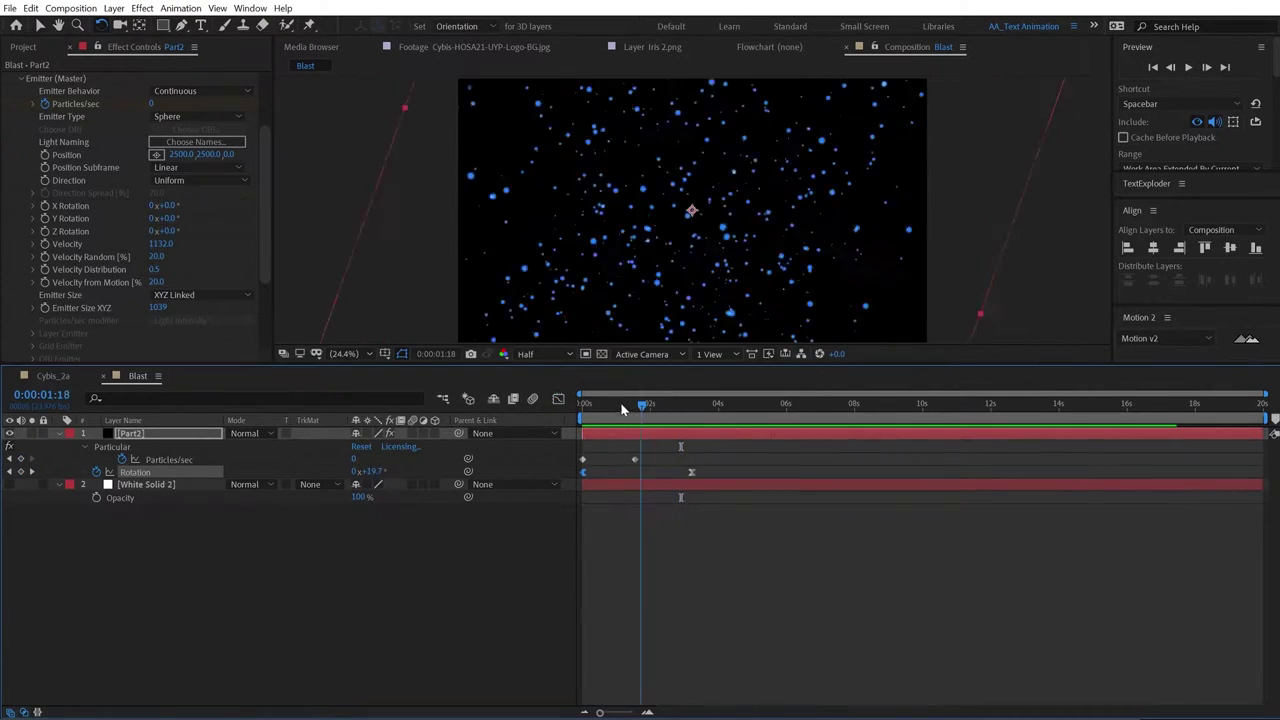
pyautogui.press('space')
pyautogui.press('space')
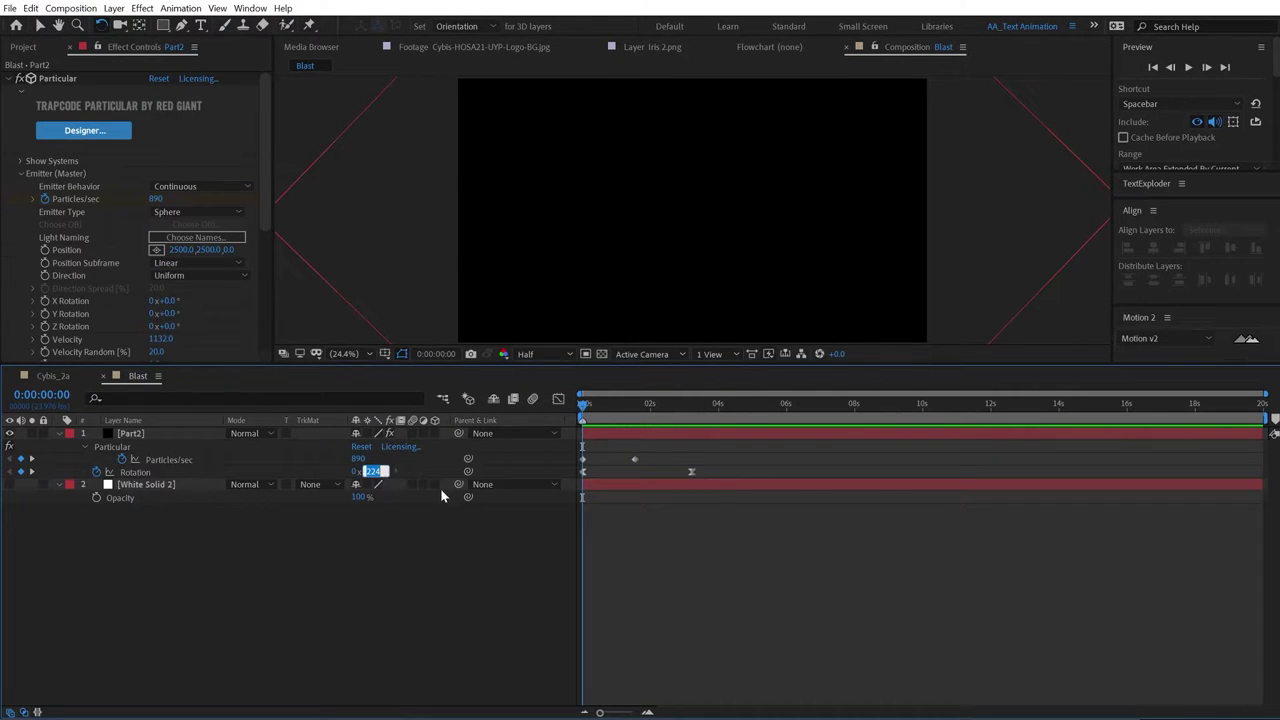
# Step: Set the first Rotation keyframe to -224° to reverse the spin direction, and play the burst
pyautogui.press('Left')
pyautogui.press('Home')
pyautogui.write('-')
pyautogui.press('Return')
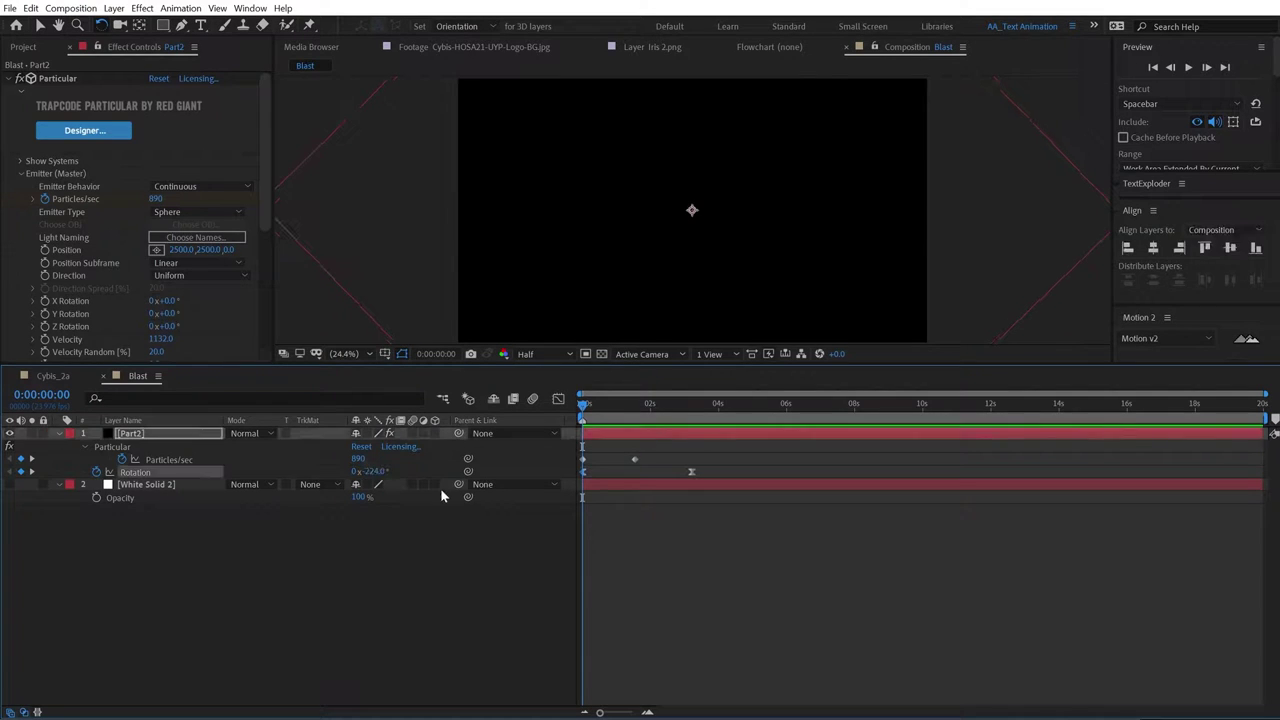
pyautogui.press('space')
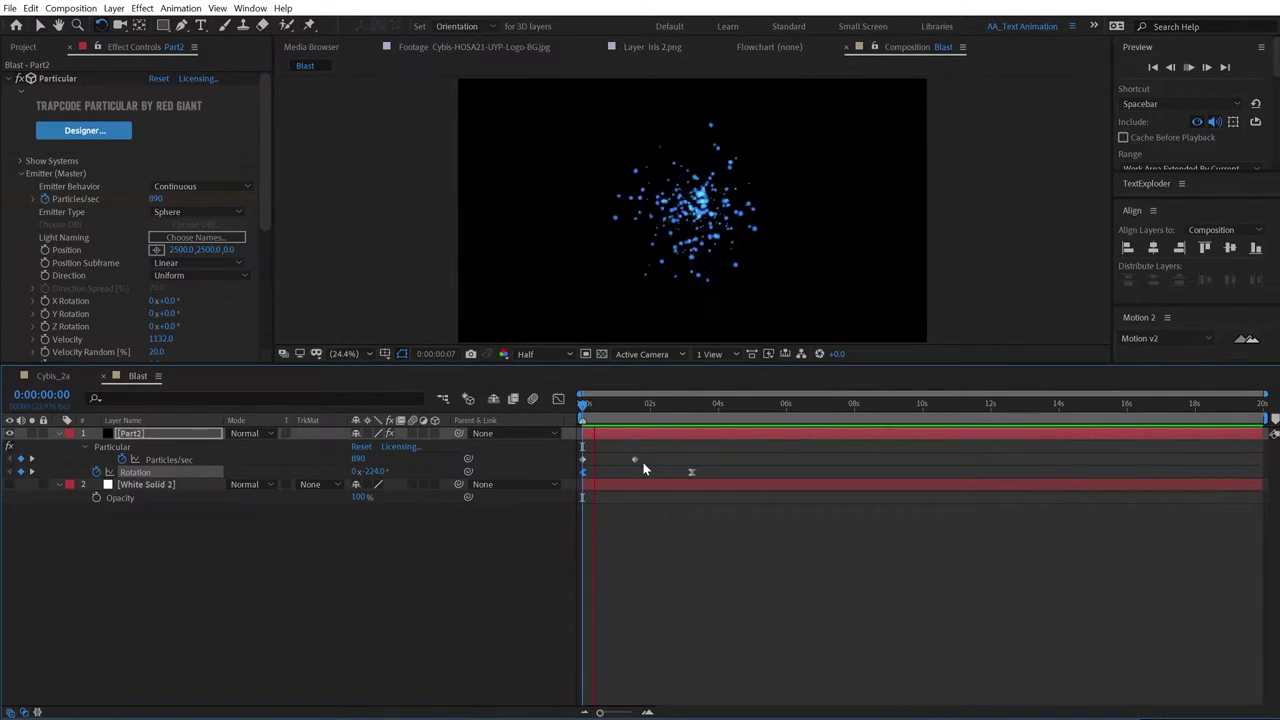
# Step: Duplicate the Part2 particle layer and rename the copy Part1
pyautogui.click(110, 437)
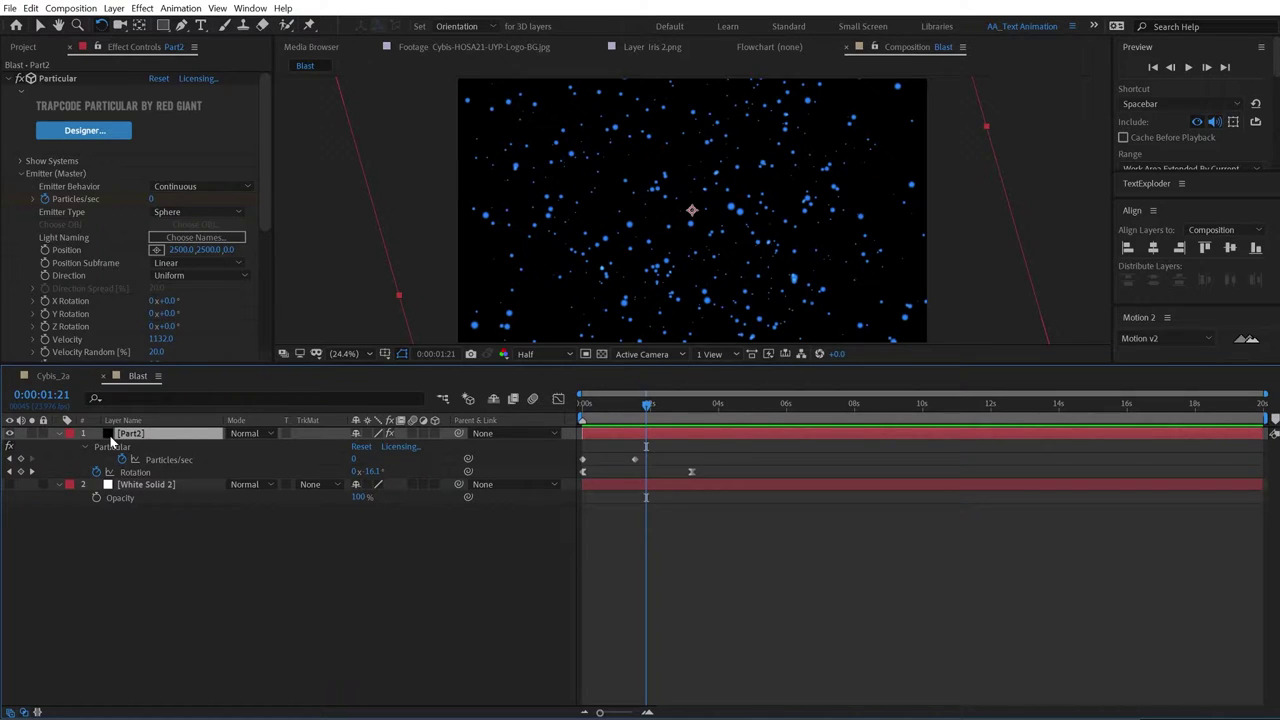
pyautogui.hotkey('ctrl', 'd')
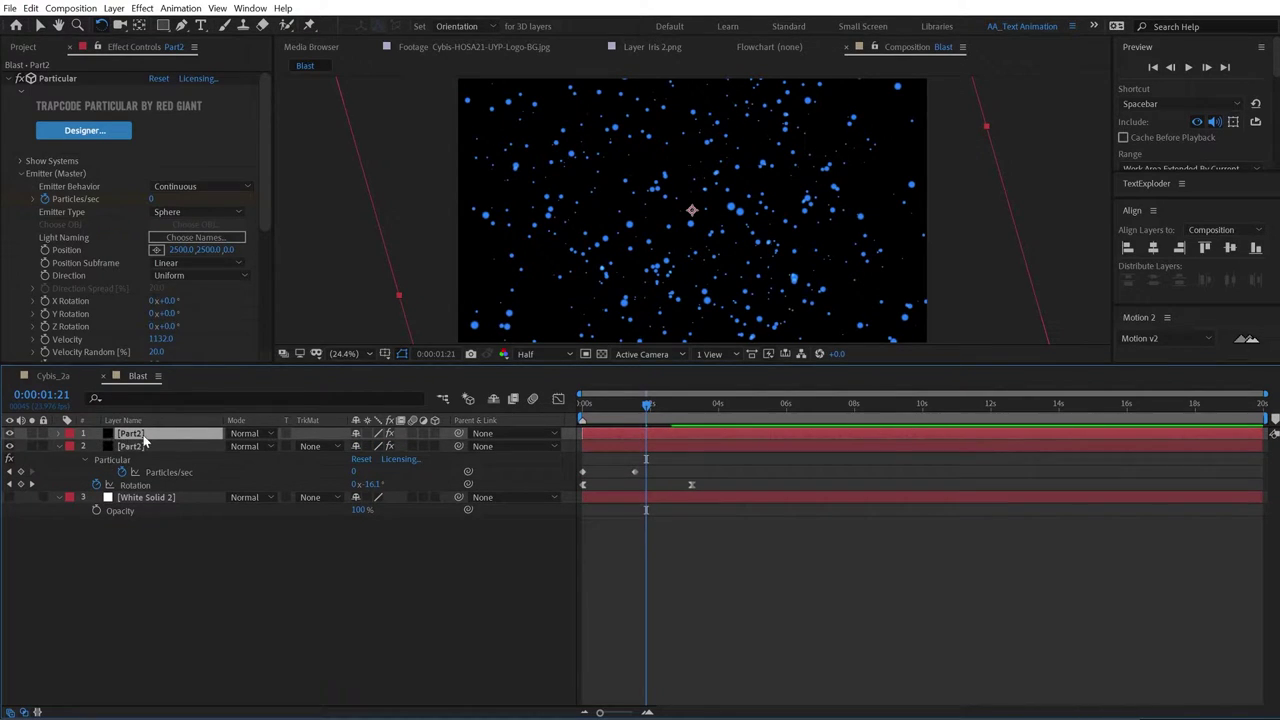
pyautogui.press('Return')
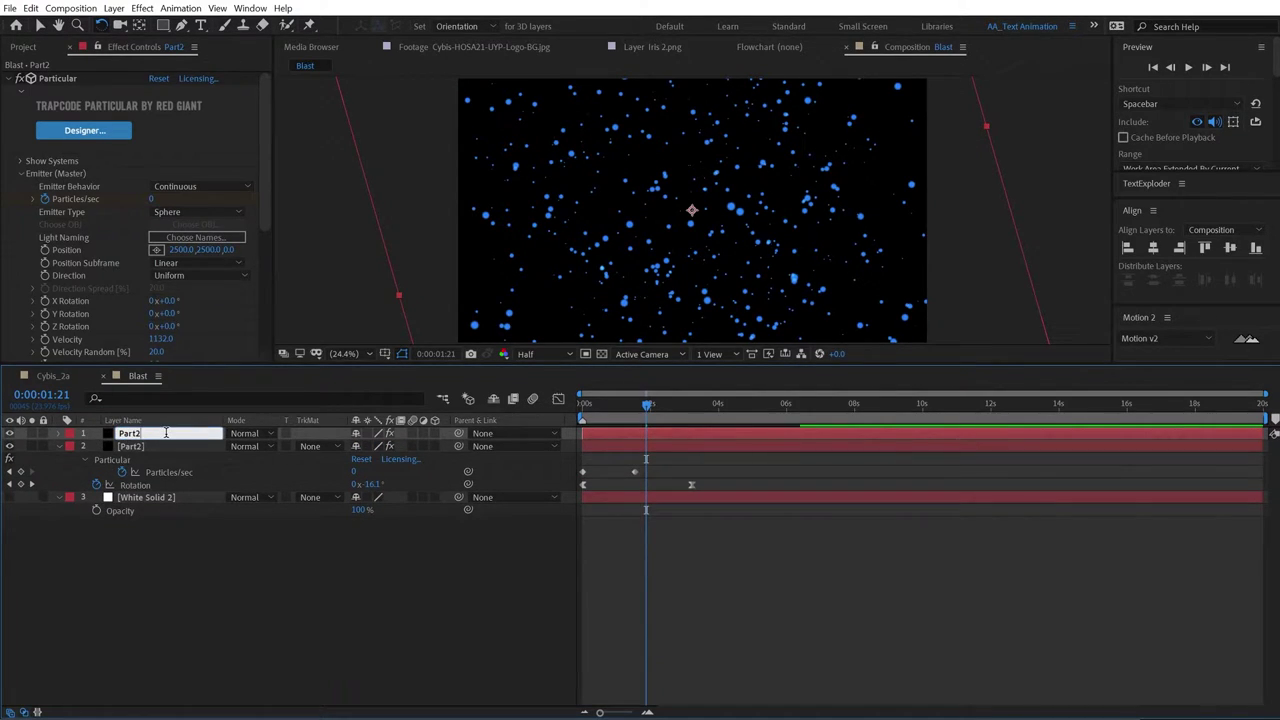
pyautogui.press('Return')
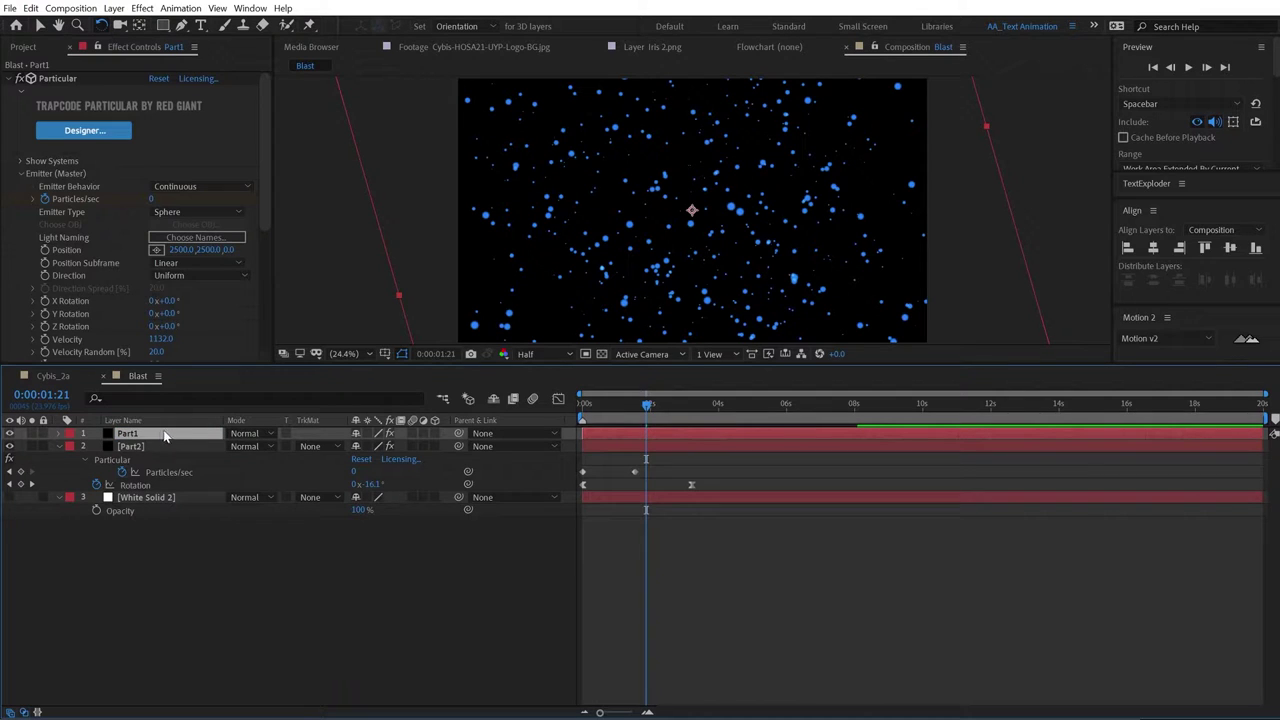
# Step: Reveal Part1's keyframes and delete its second Particles/sec keyframe so the emission stays constant
pyautogui.press('u')
pyautogui.click(634, 459)
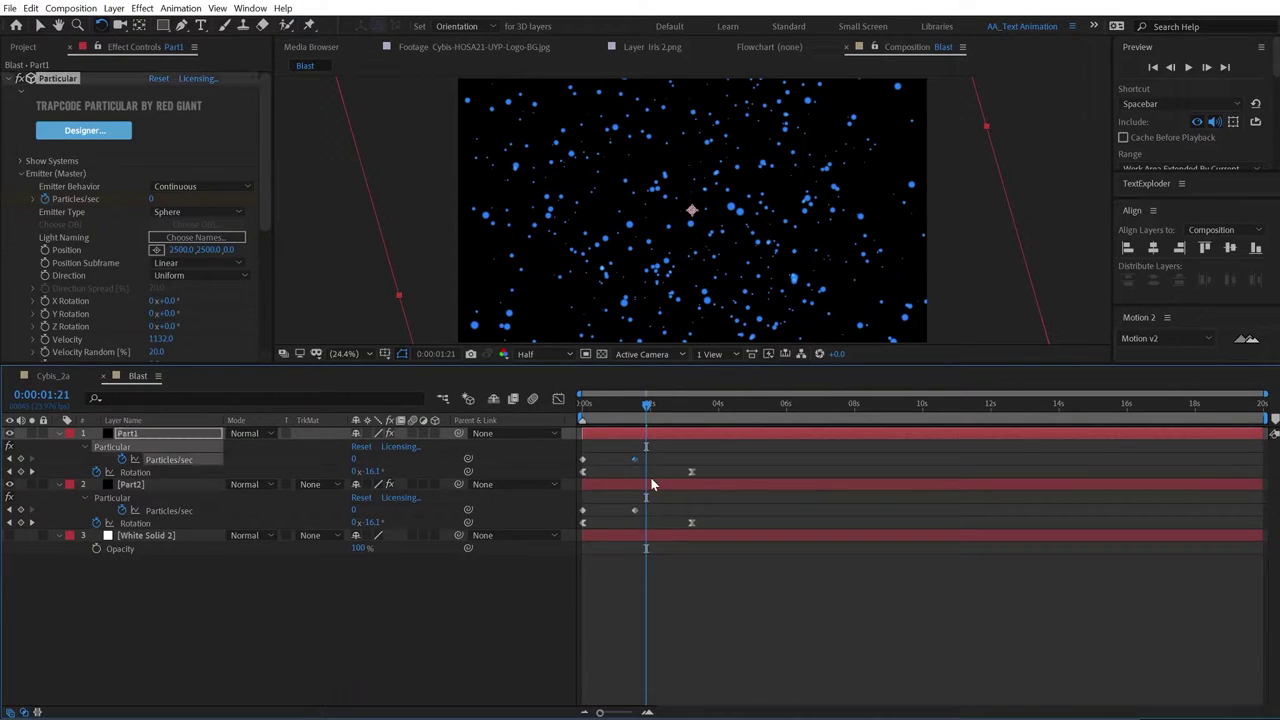
pyautogui.press('Delete')
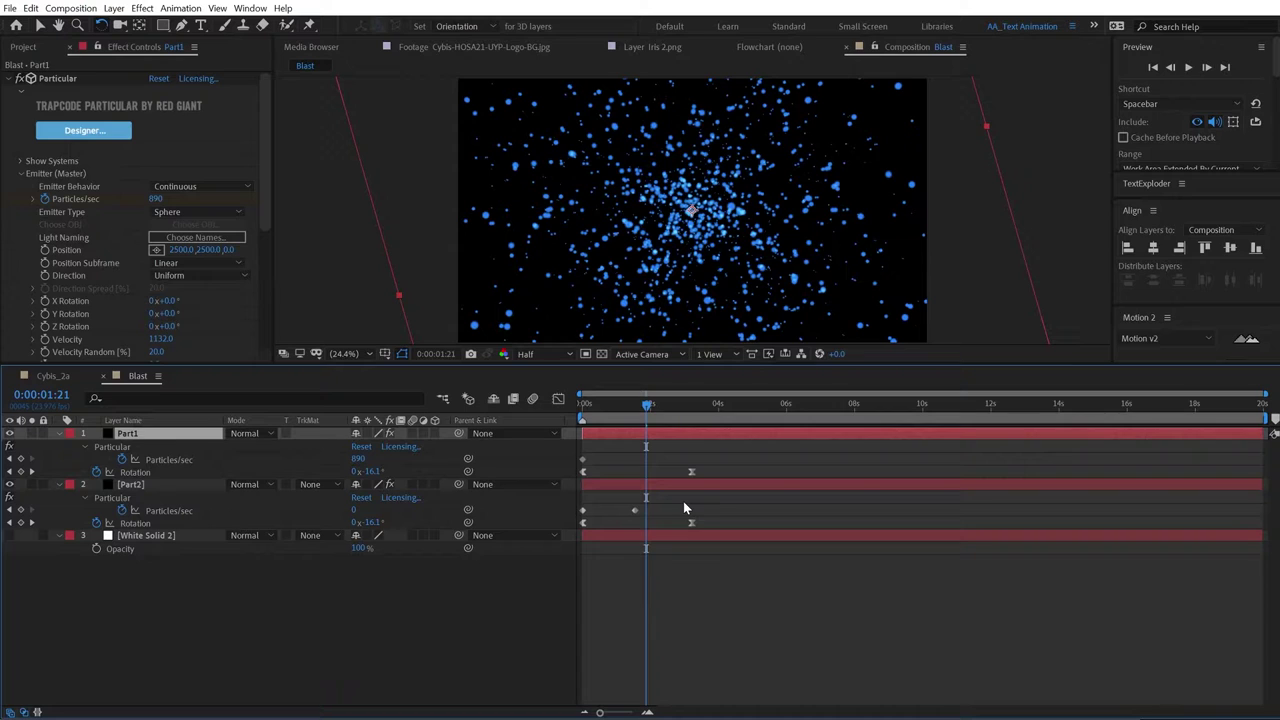
# Step: In Part1's Particular Designer, set the emitter type to Point and the particle life to 2 seconds
pyautogui.click(84, 131)
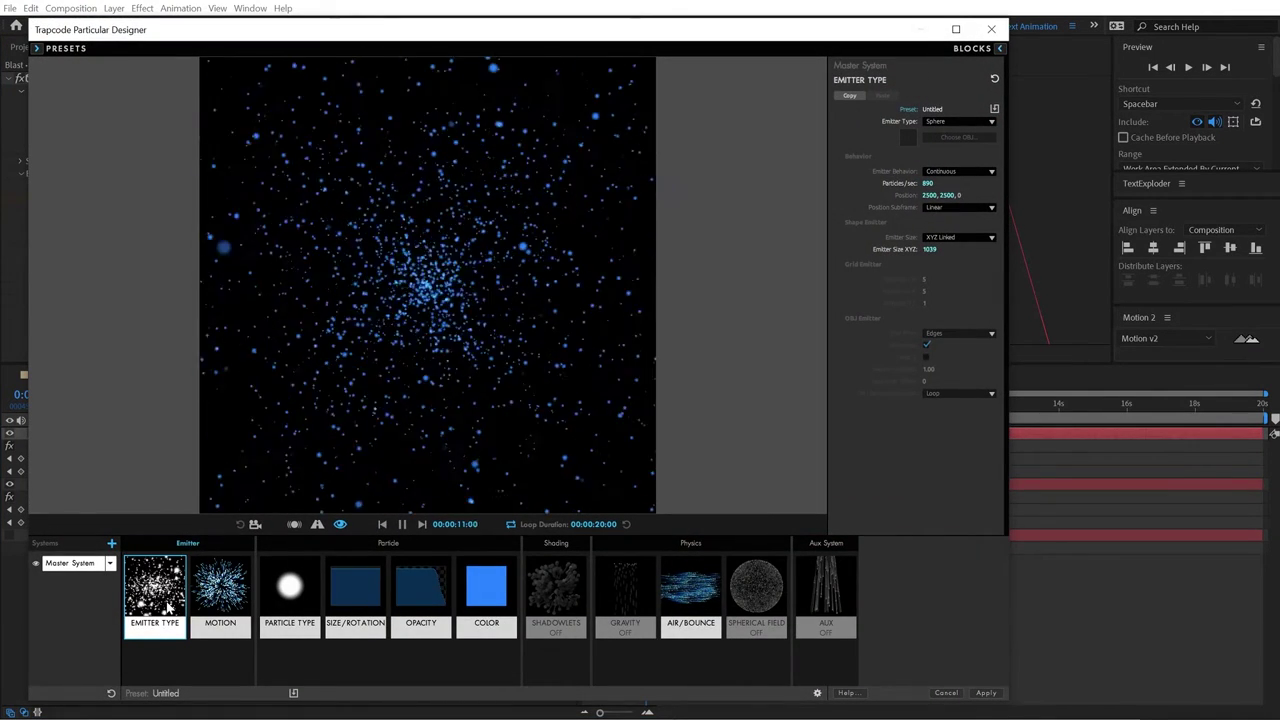
pyautogui.click(952, 122)
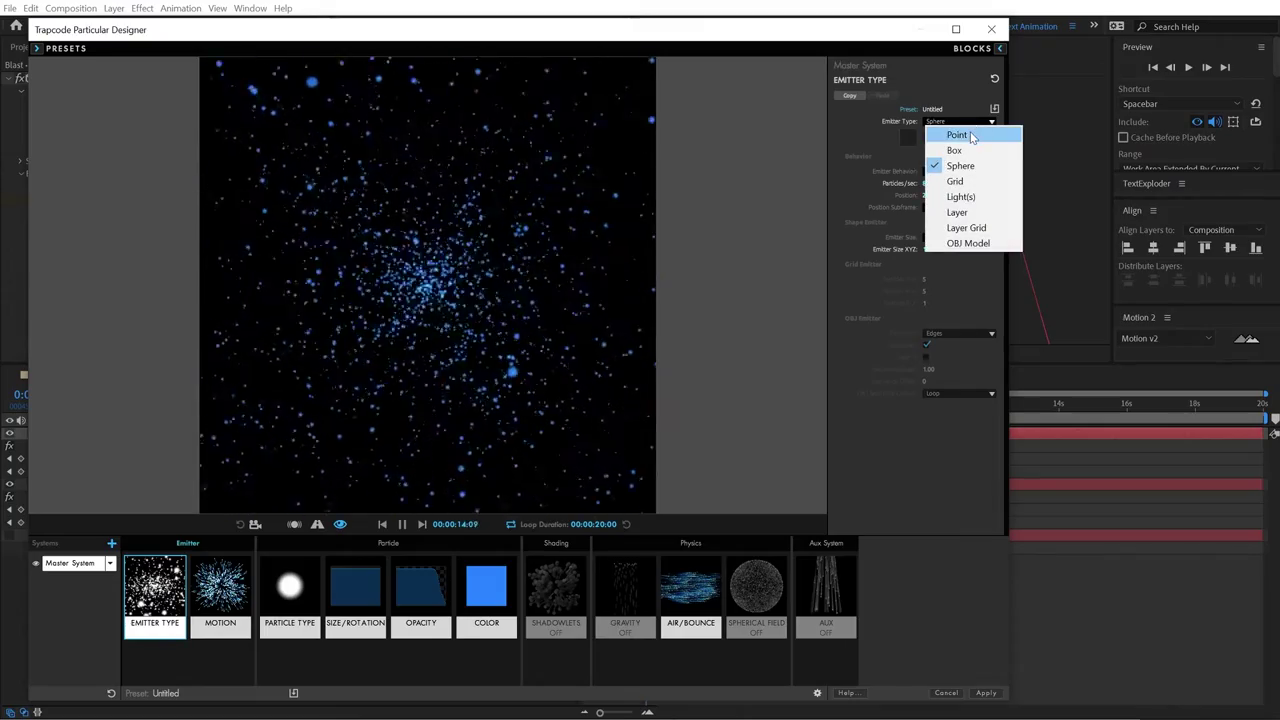
pyautogui.click(958, 134)
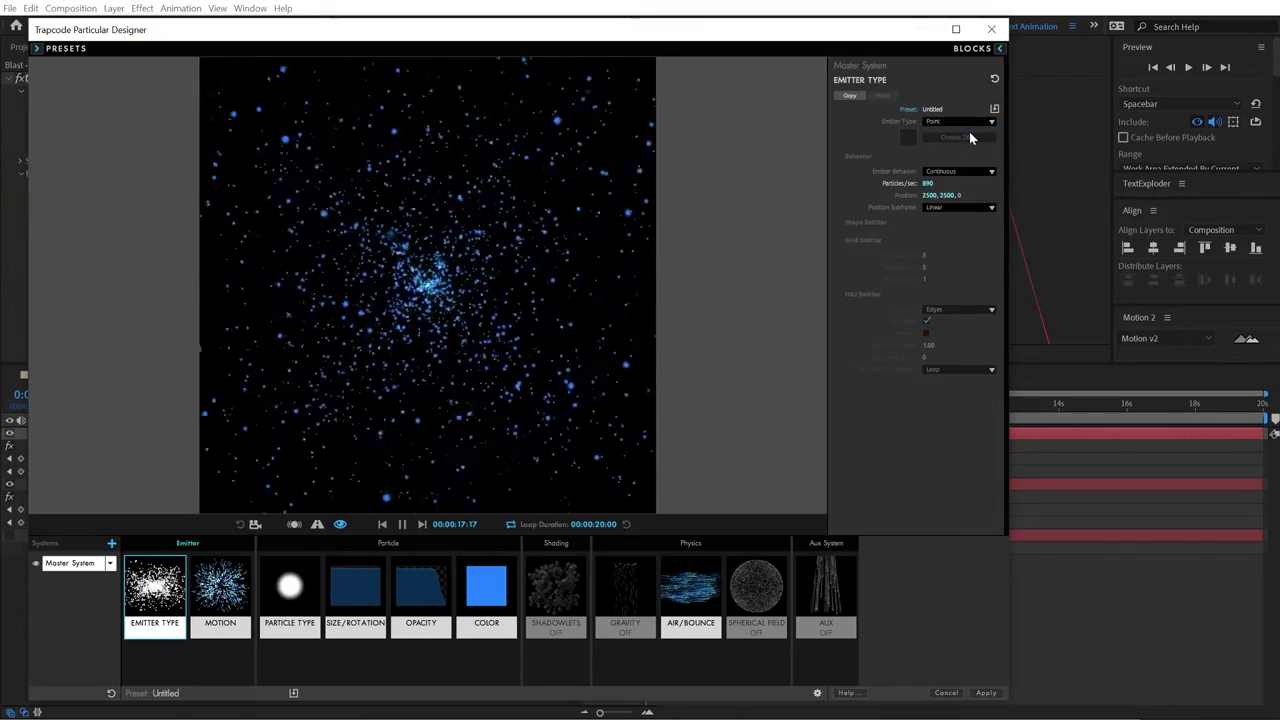
pyautogui.click(276, 592)
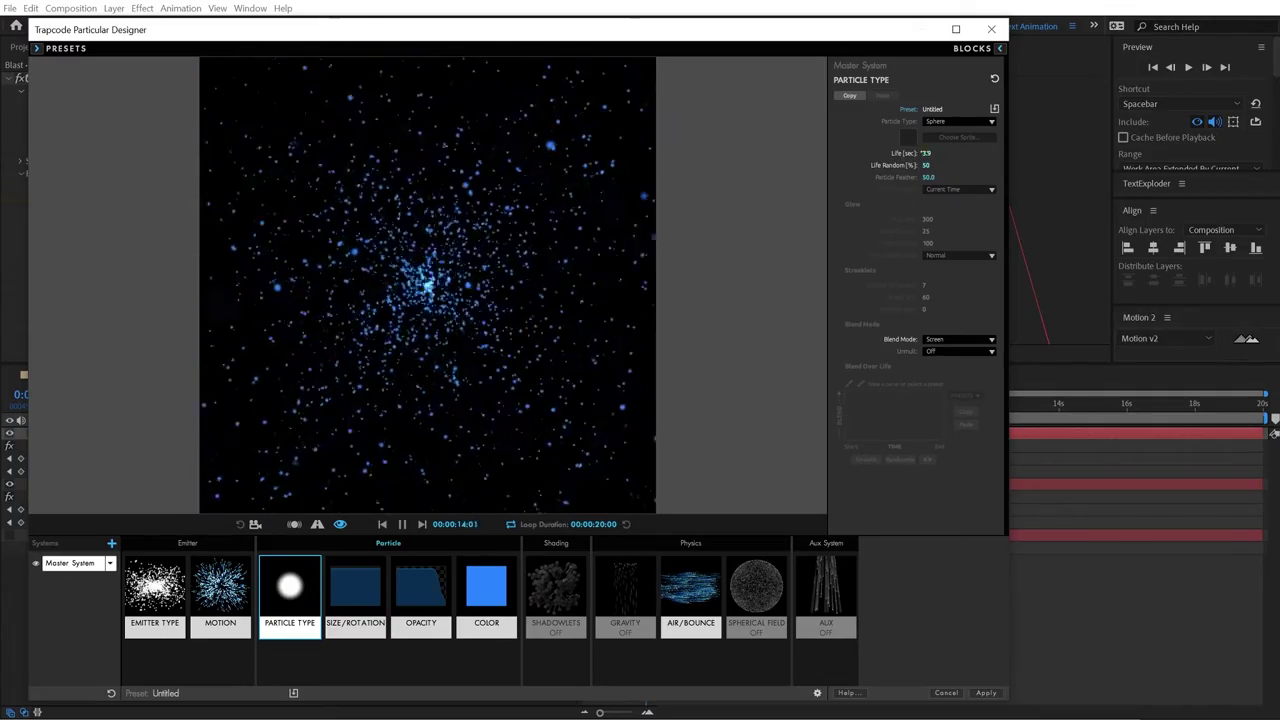
pyautogui.click(926, 153)
pyautogui.write('2')
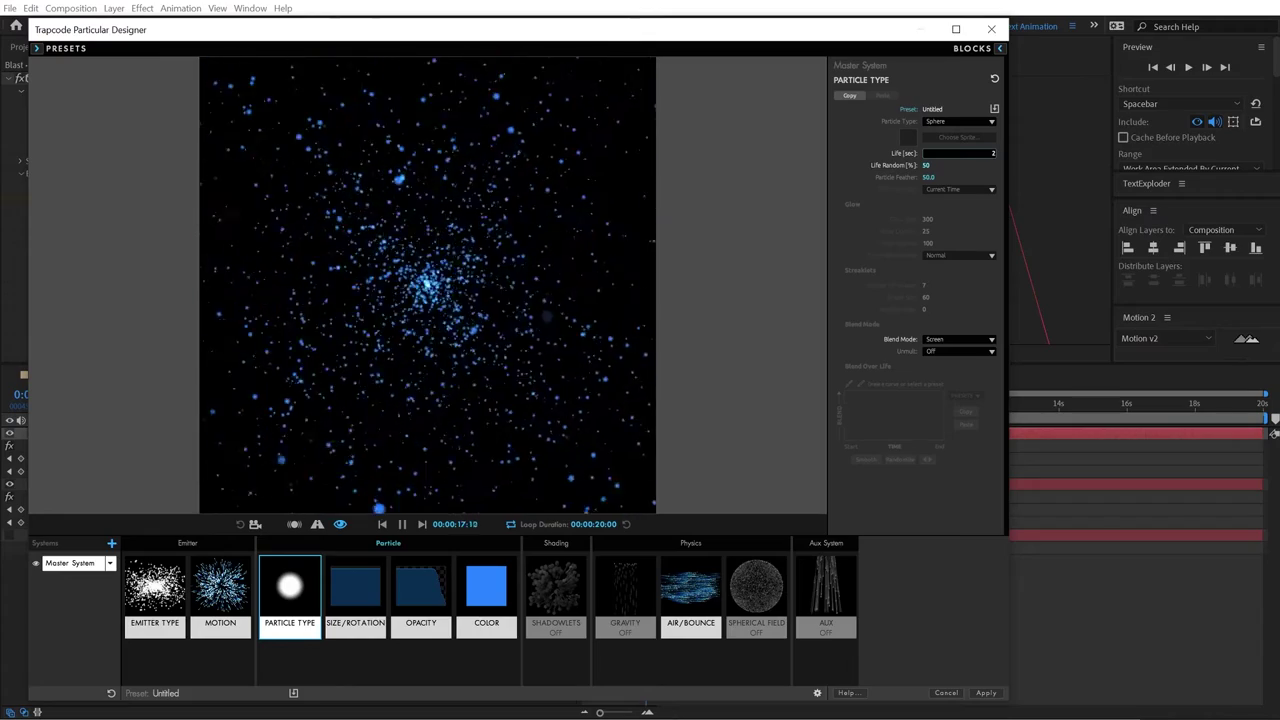
pyautogui.click(972, 200)
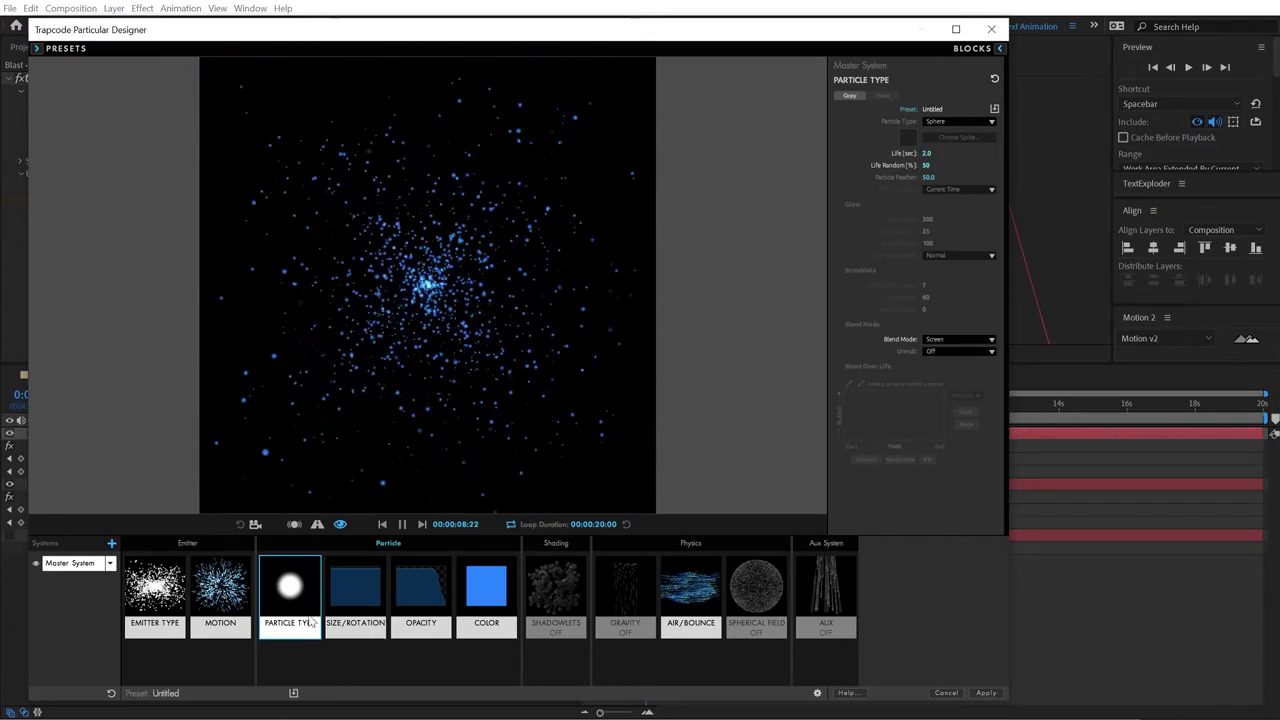
# Step: Set Part1's emitter velocity to 800 and apply the Designer changes
pyautogui.click(228, 584)
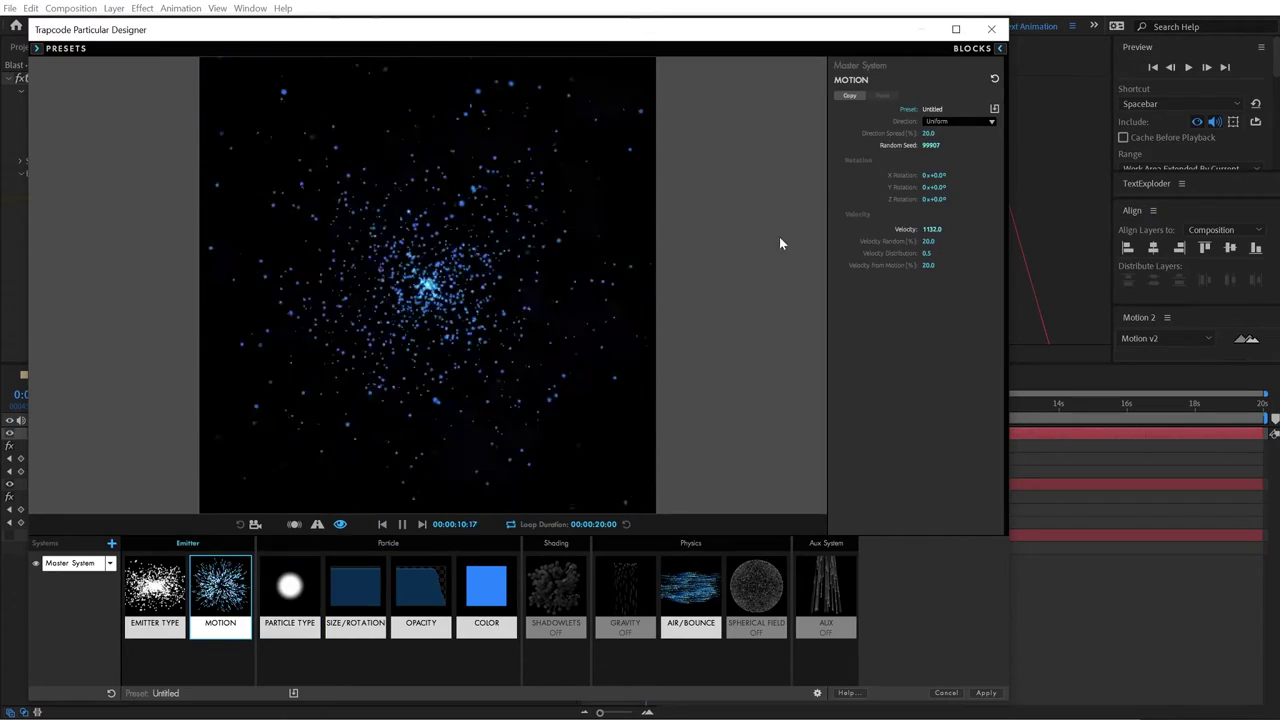
pyautogui.click(932, 229)
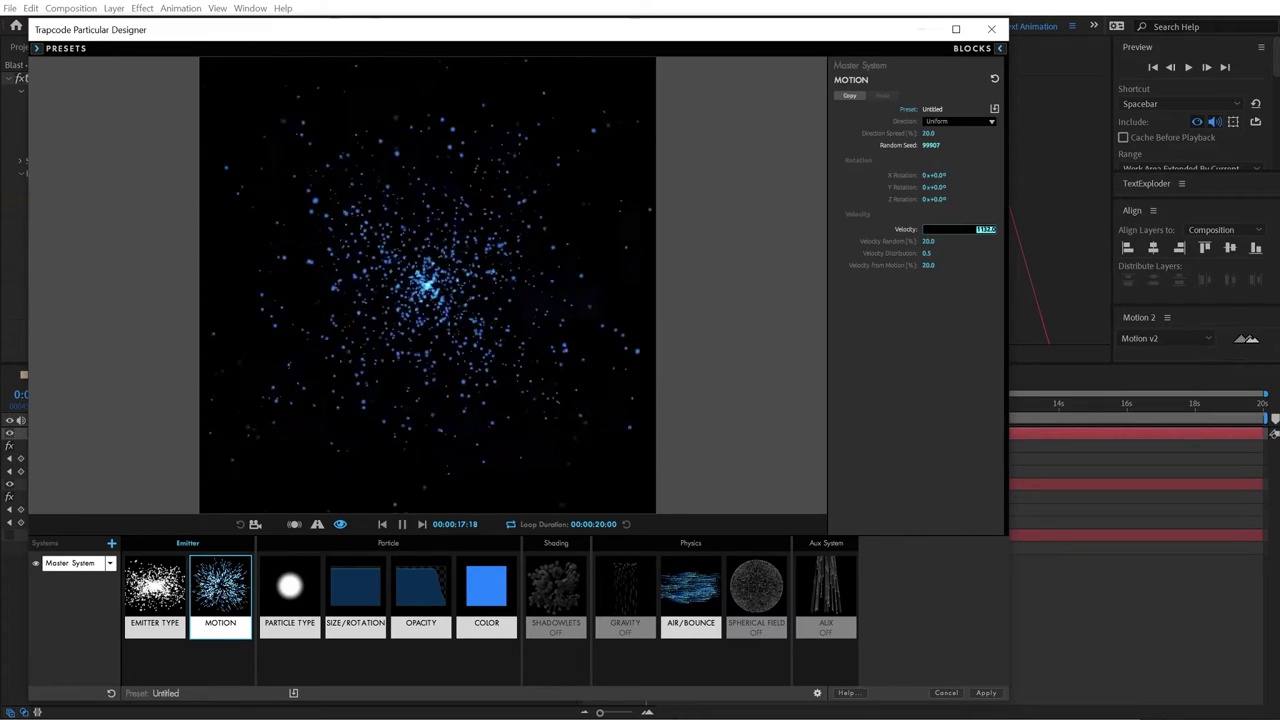
pyautogui.write('800')
pyautogui.press('Return')
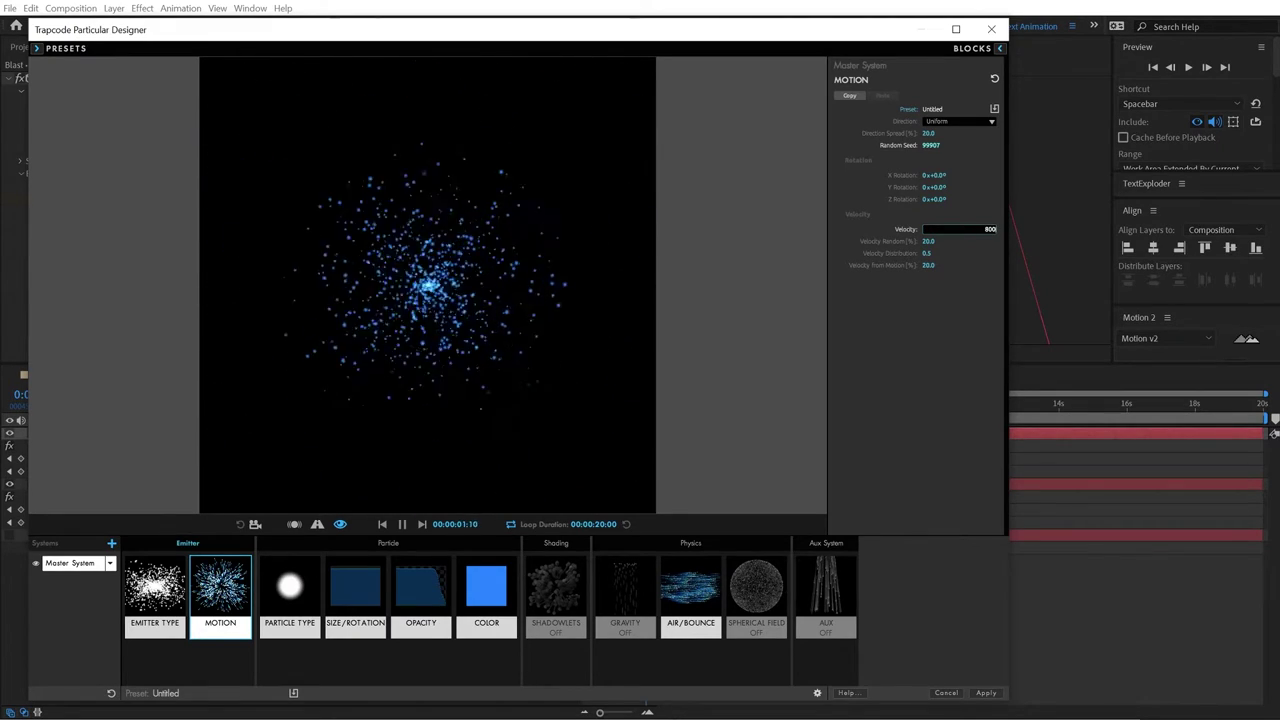
pyautogui.click(289, 590)
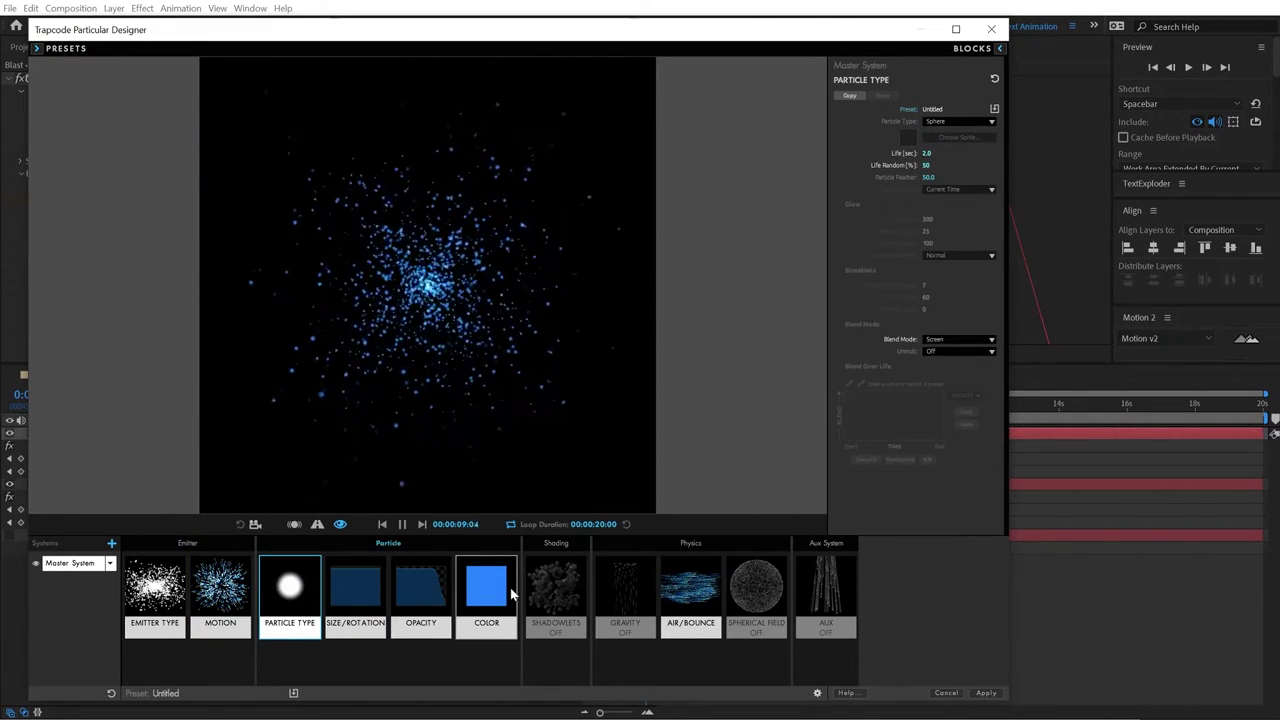
pyautogui.click(986, 693)
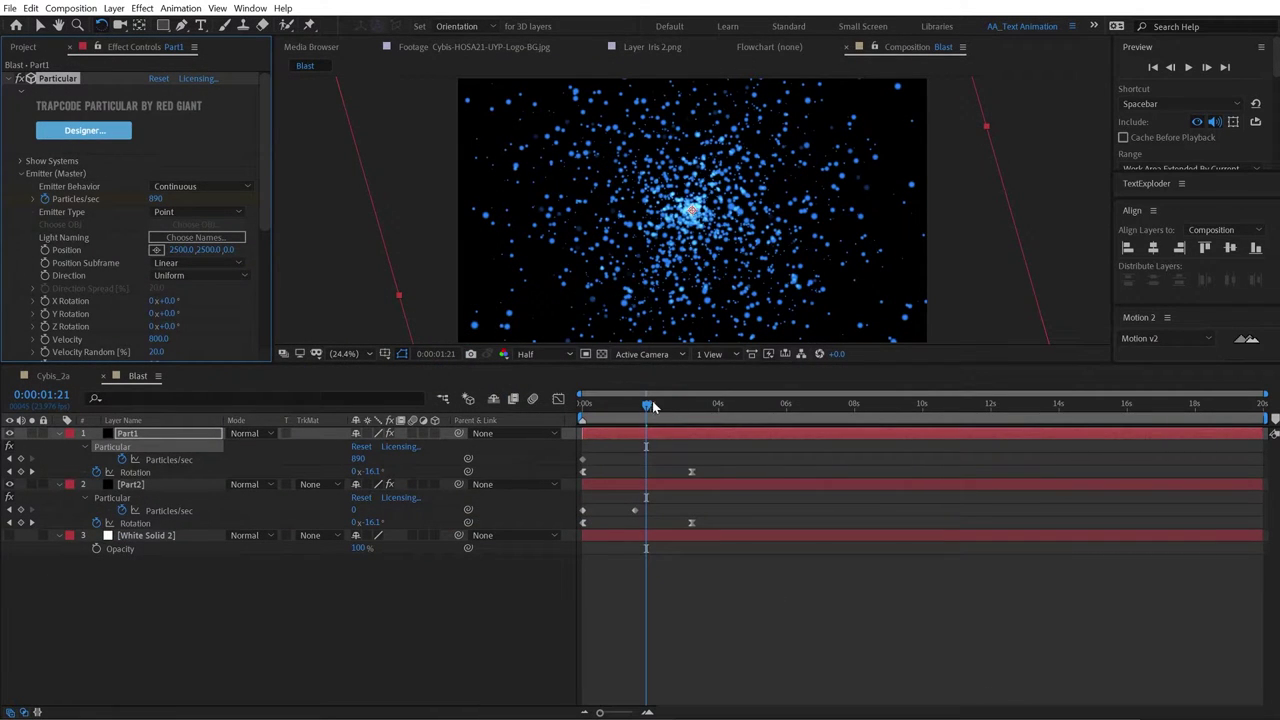
# Step: Play the combined Part1 and Part2 burst from the first frame and scrub through it
pyautogui.moveTo(653, 406); pyautogui.dragTo(583, 408)
pyautogui.press('space')
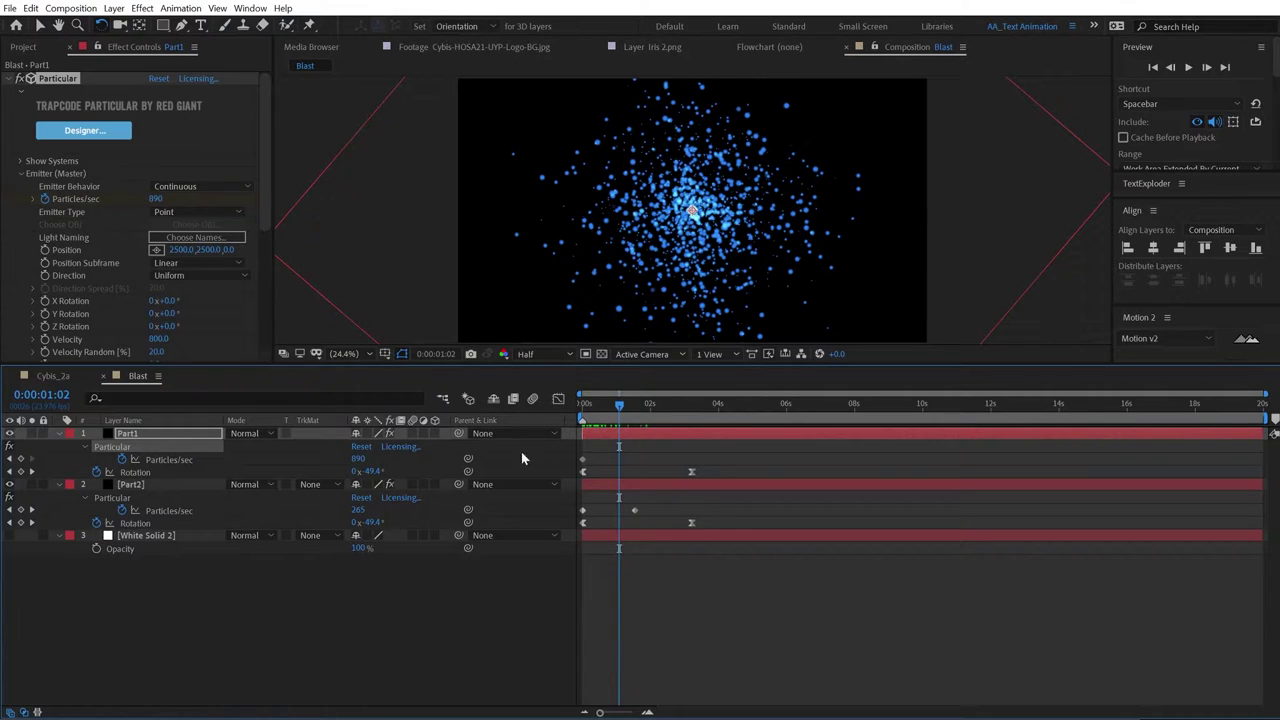
pyautogui.moveTo(621, 408); pyautogui.dragTo(642, 407)
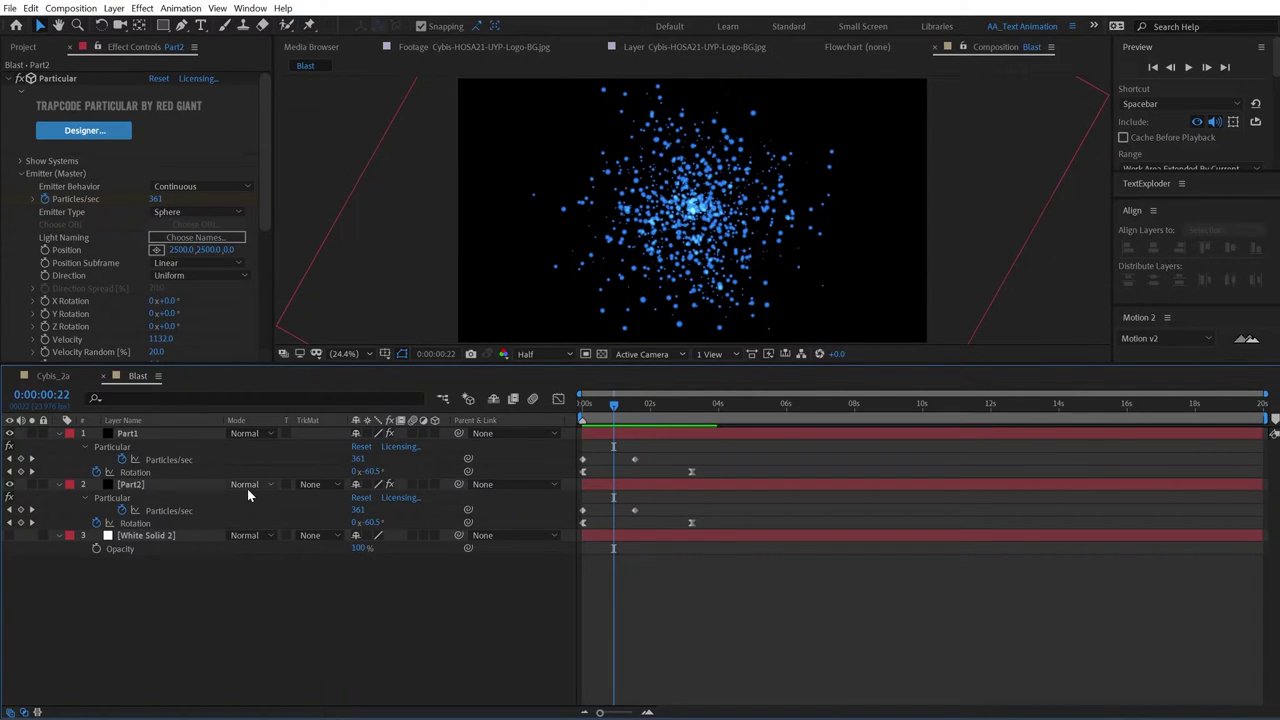
# Step: Set Part2's blending mode to Add and test it over White Solid 2 and over Cybis-HOSA21-UYP-Logo-BG.jpg placed beneath the particle layers
pyautogui.click(247, 488)
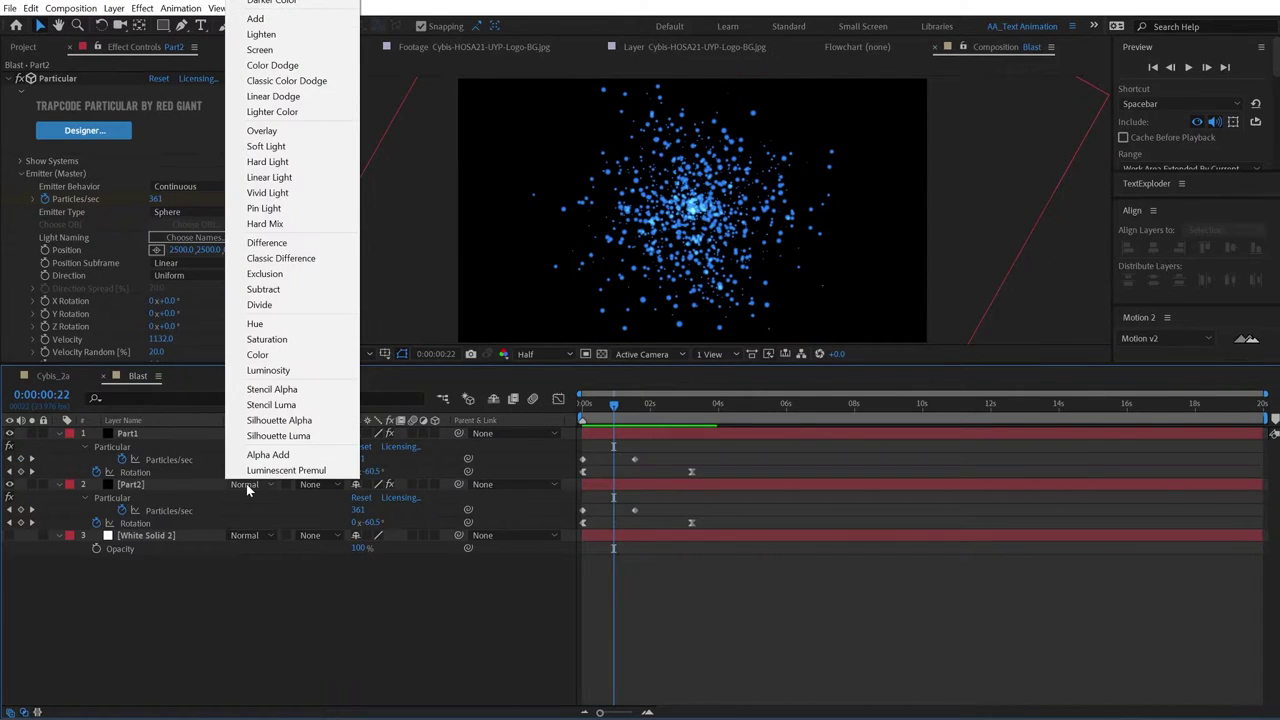
pyautogui.click(255, 19)
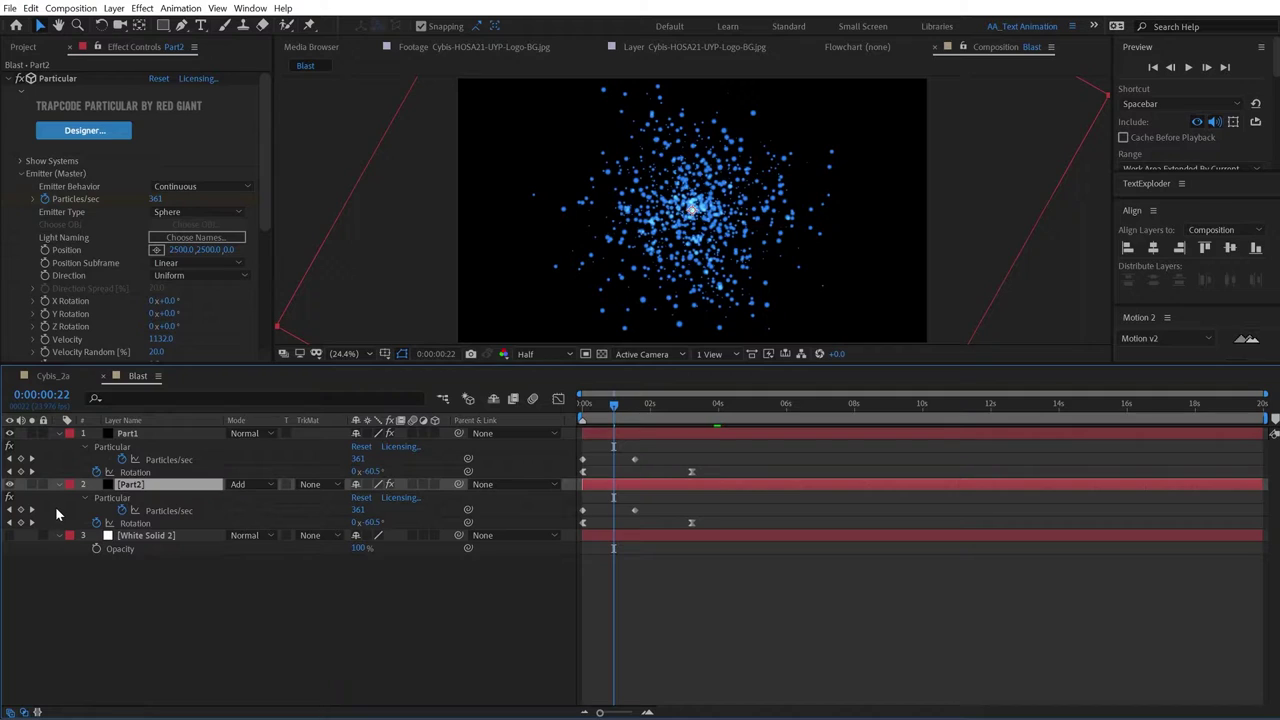
pyautogui.click(9, 433)
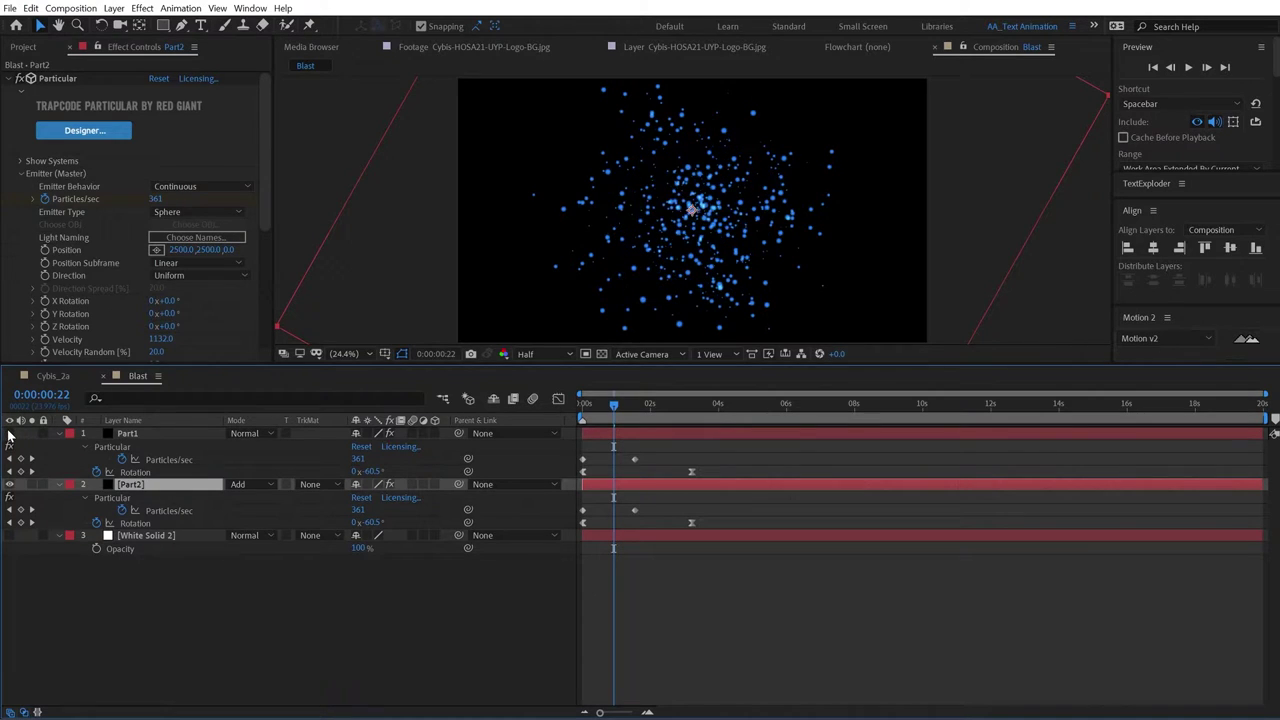
pyautogui.click(10, 536)
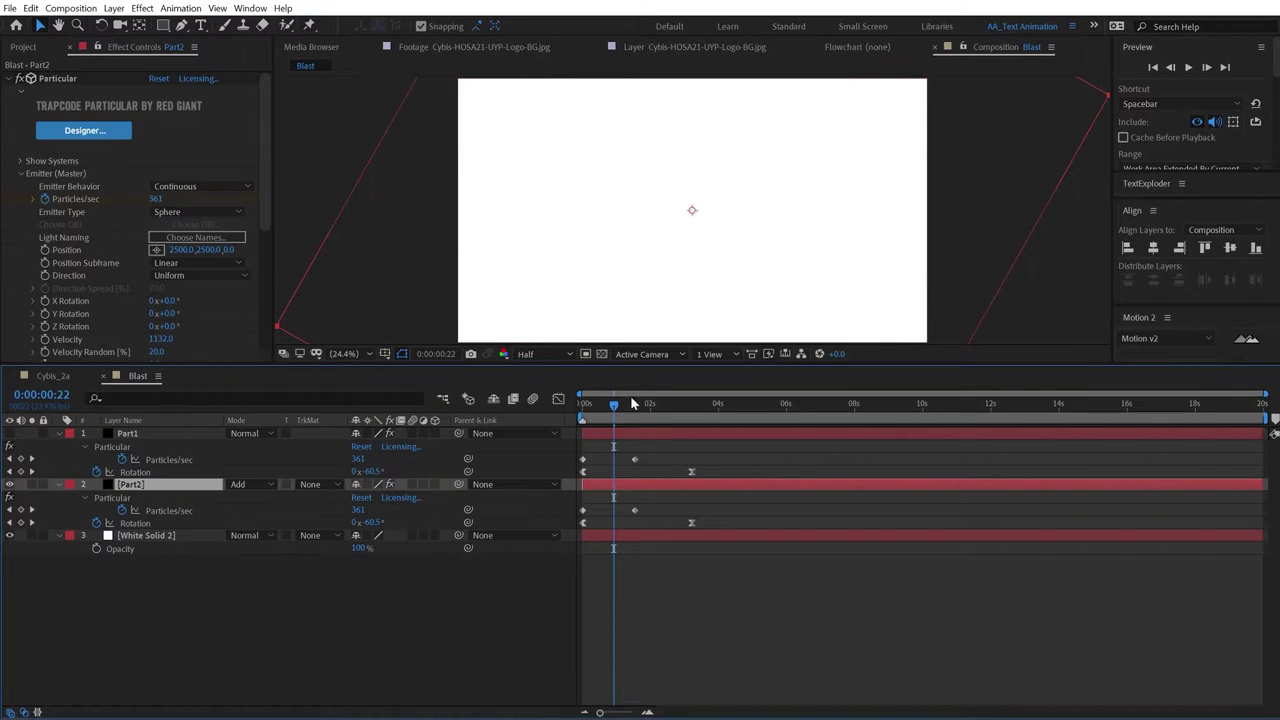
pyautogui.moveTo(614, 405); pyautogui.dragTo(684, 440)
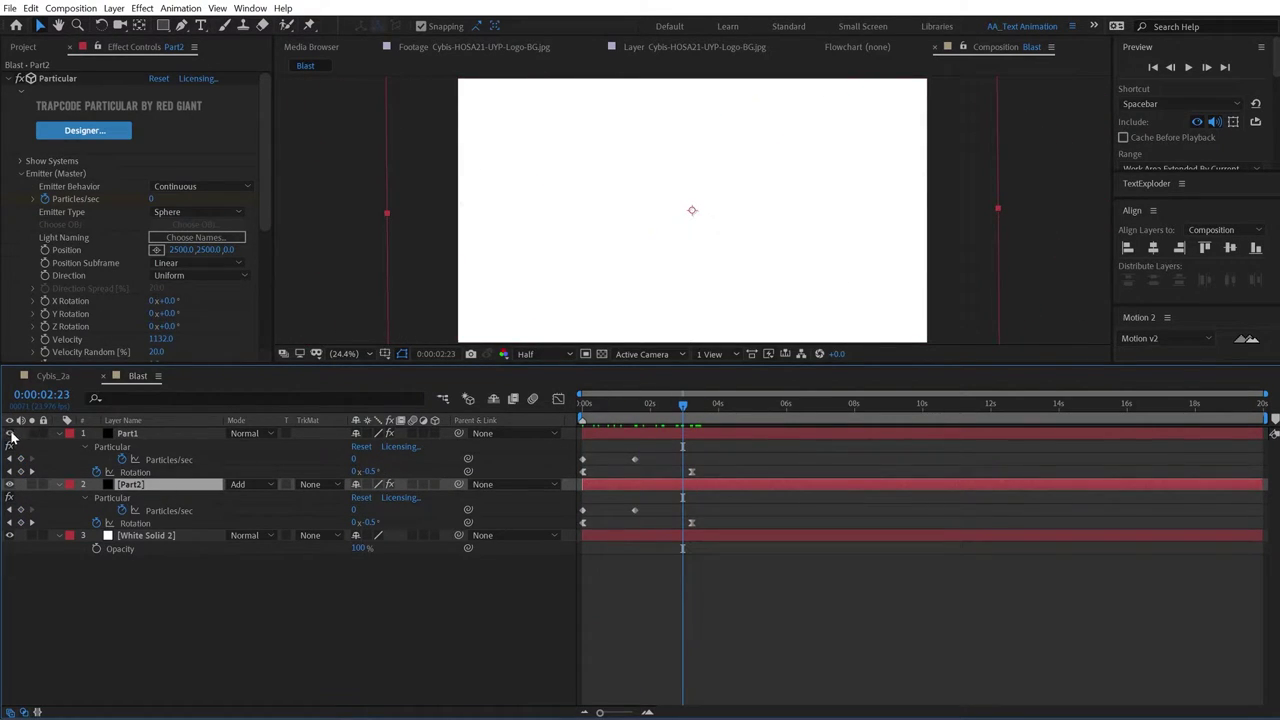
pyautogui.click(660, 403)
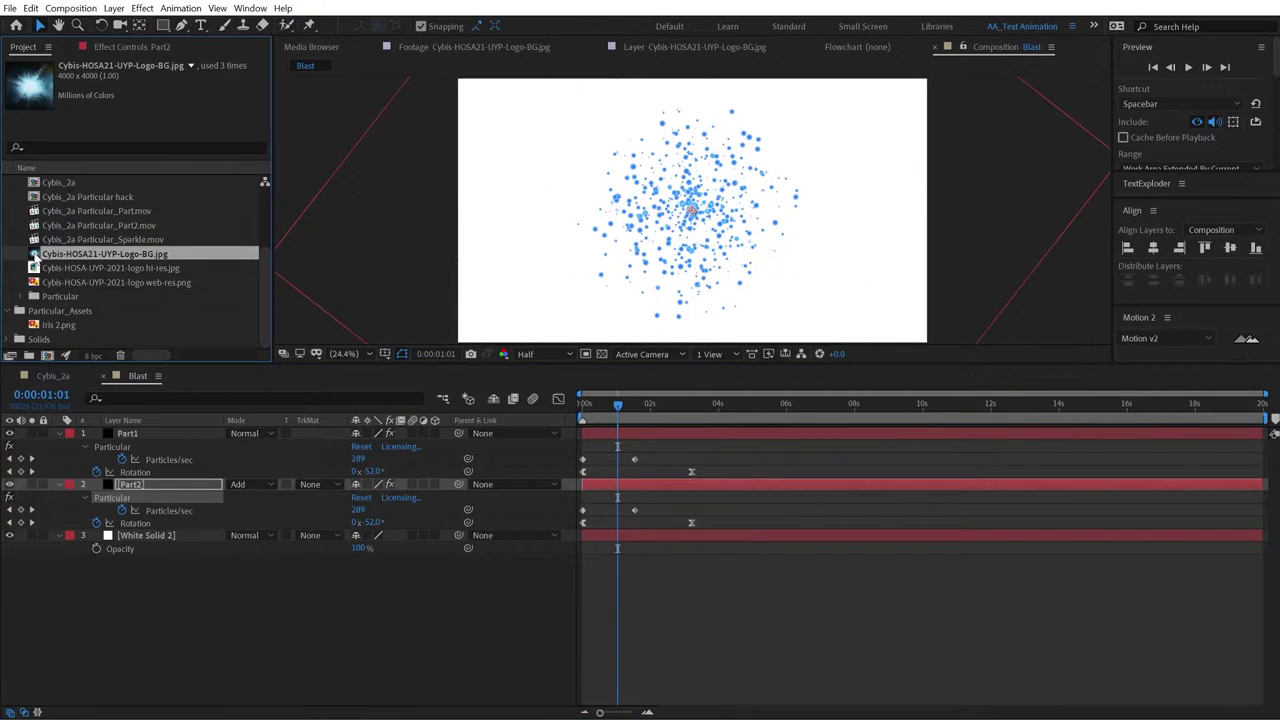
pyautogui.moveTo(37, 259); pyautogui.dragTo(176, 523)
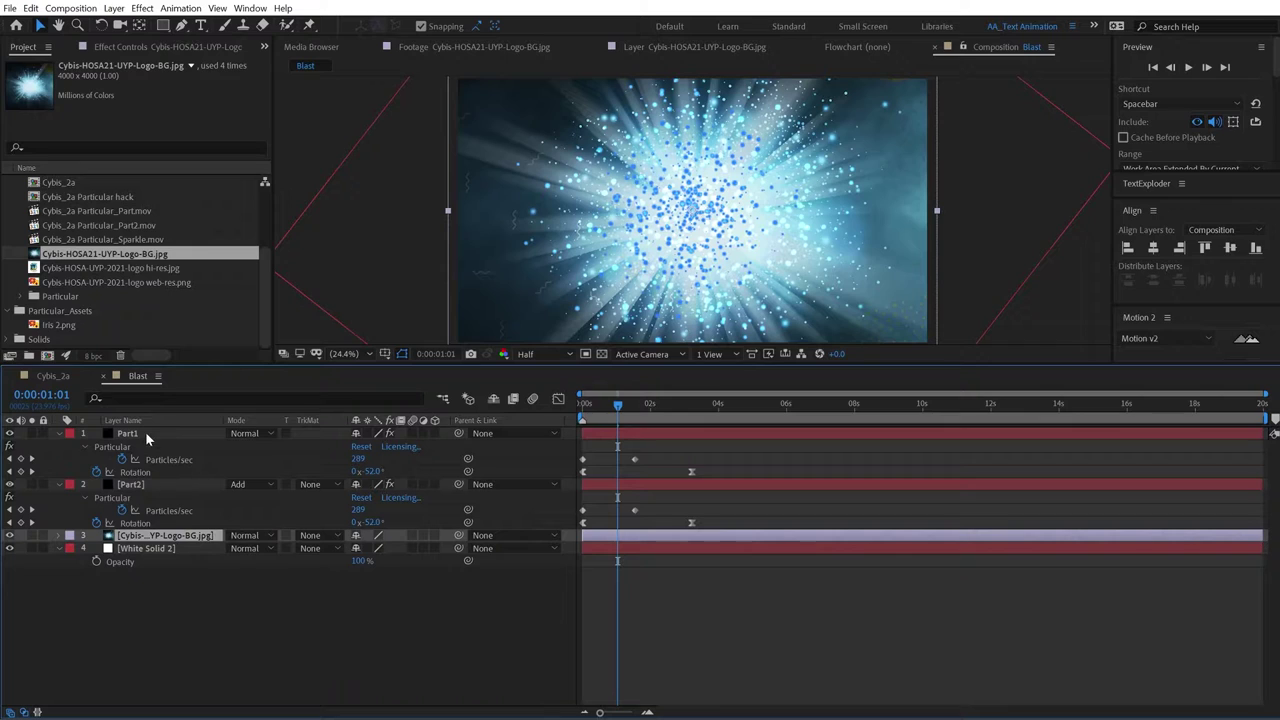
# Step: Set Part1's particle color to Random from Gradient with a light-blue-to-white gradient, and close the Designer
pyautogui.click(146, 434)
pyautogui.click(125, 47)
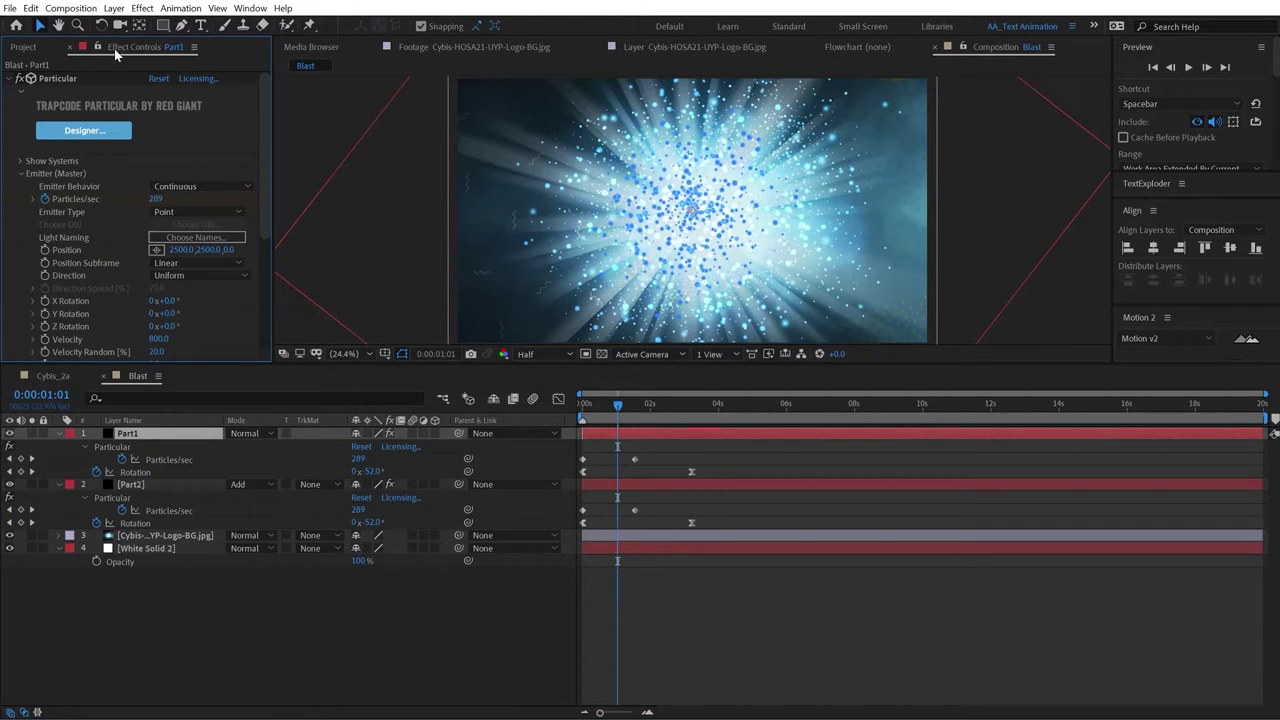
pyautogui.click(83, 131)
pyautogui.click(486, 590)
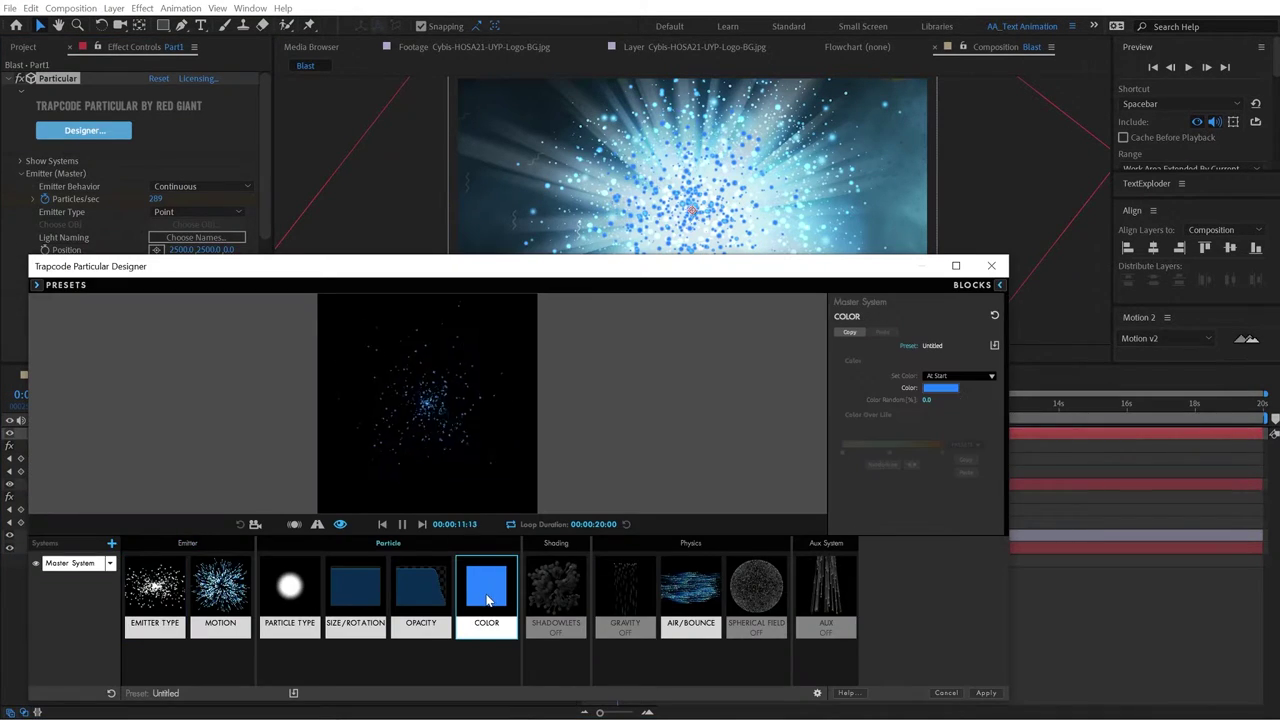
pyautogui.click(964, 375)
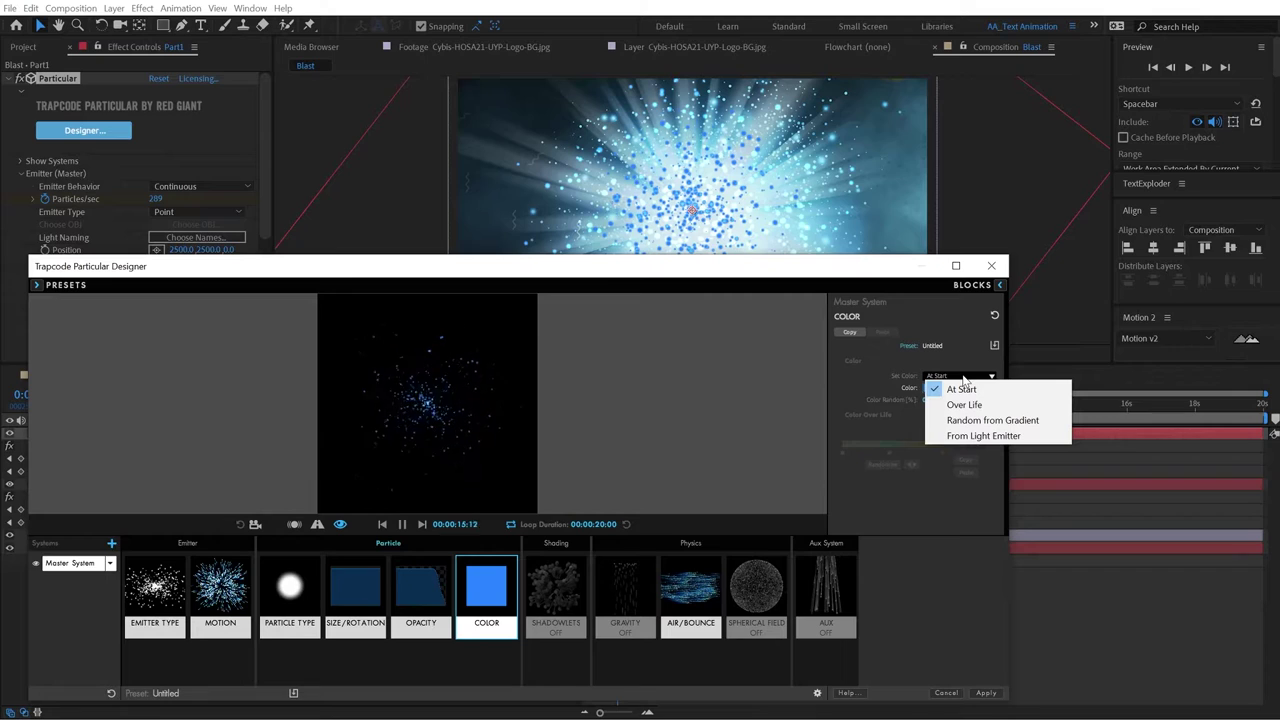
pyautogui.click(1034, 424)
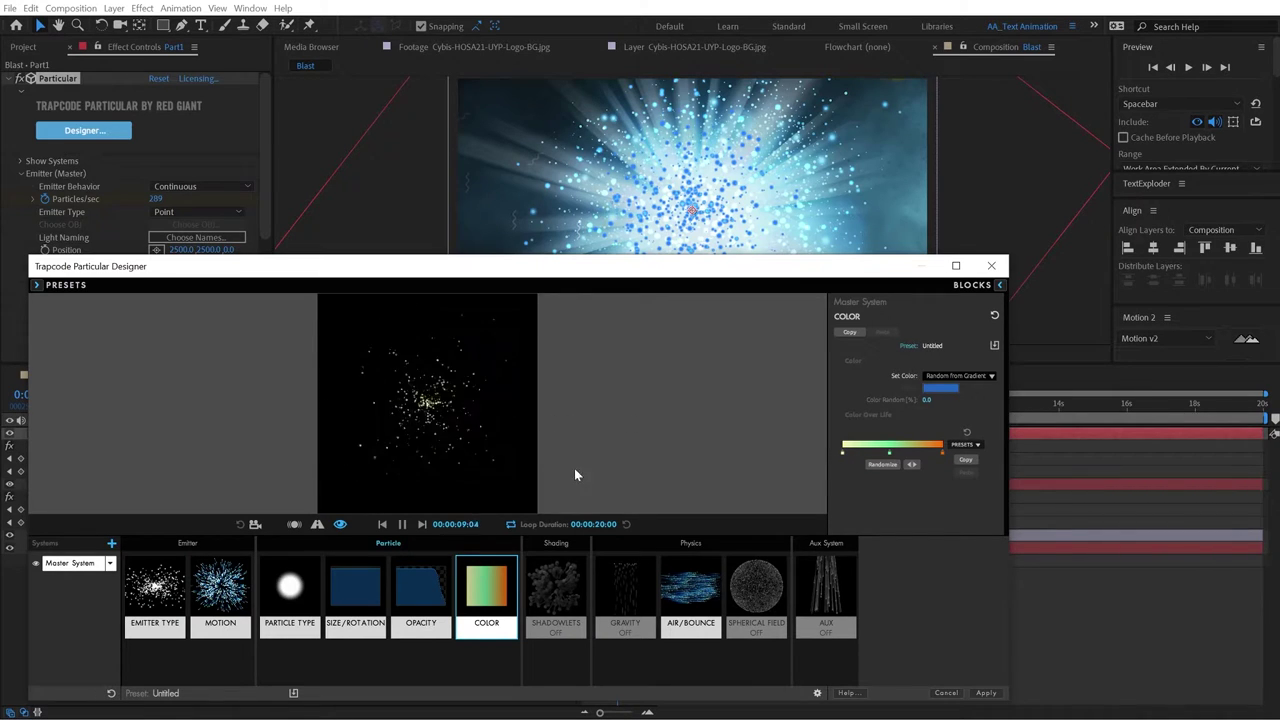
pyautogui.doubleClick(842, 453)
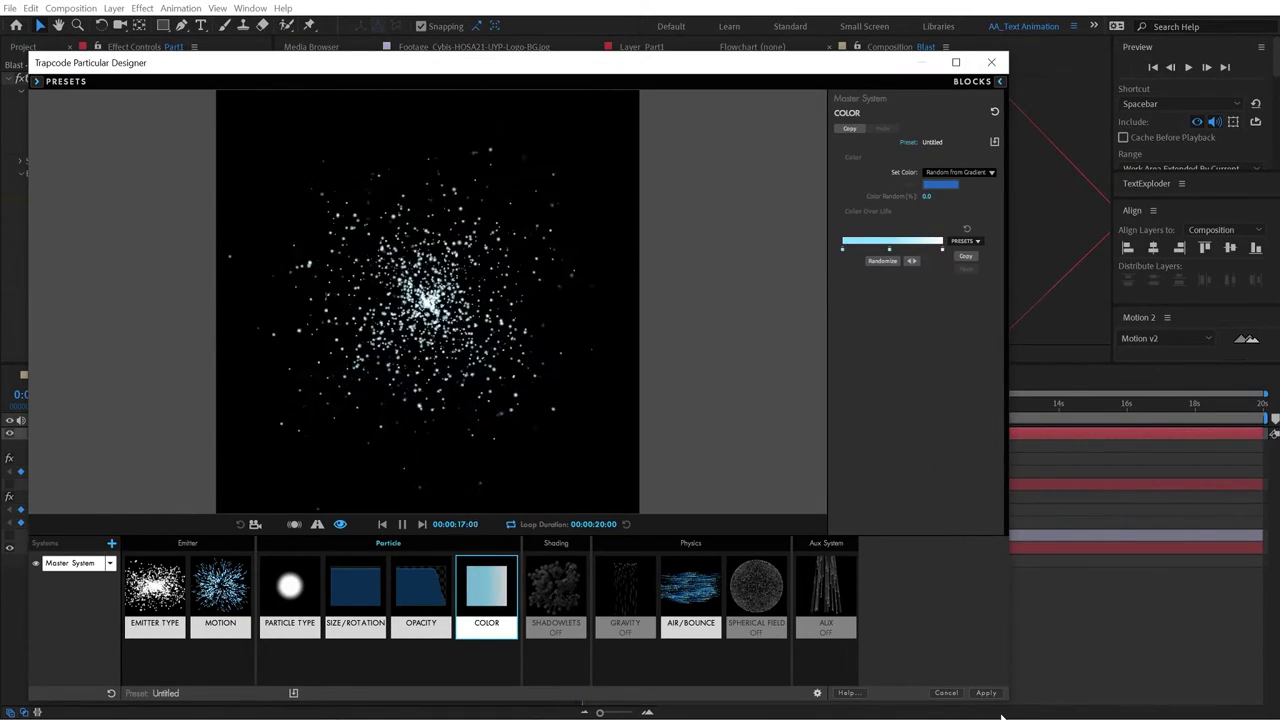
pyautogui.click(950, 693)
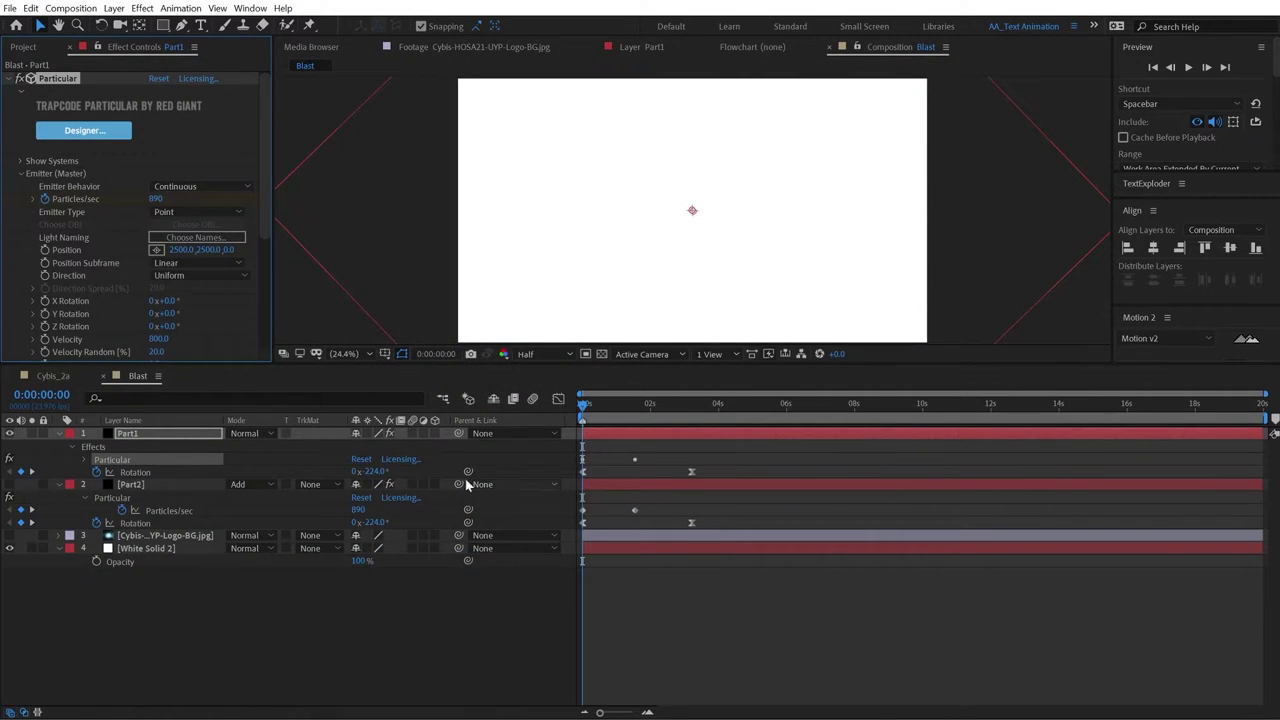
# Step: Apply the Glow effect to Part1 and set its Glow Threshold to 28.6%
pyautogui.hotkey('ctrl', 'space')
pyautogui.write('glow')
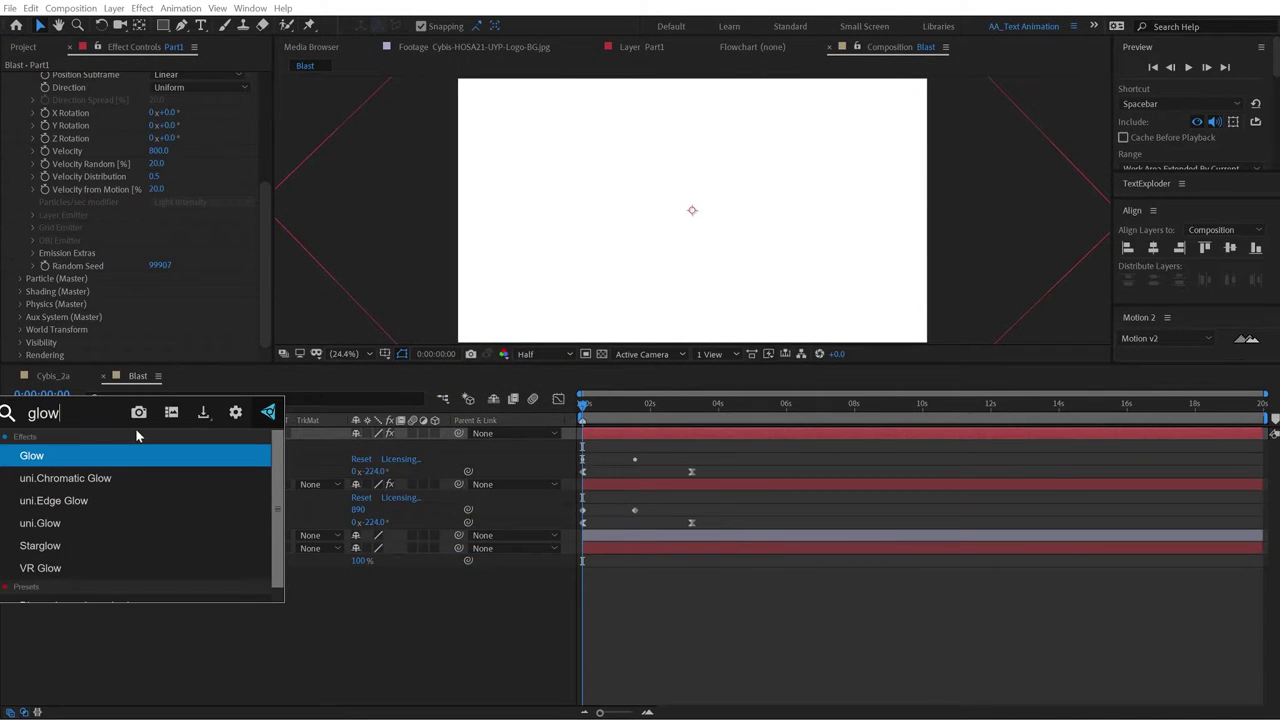
pyautogui.press('Return')
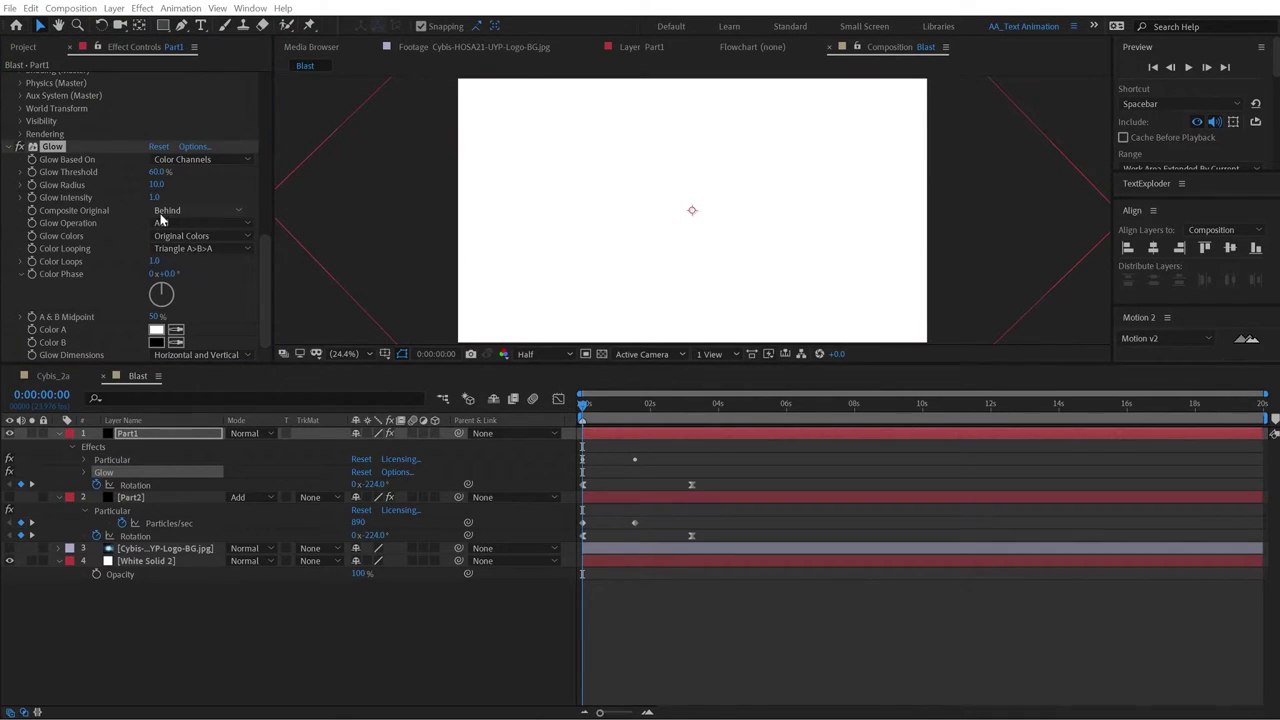
pyautogui.moveTo(157, 172); pyautogui.dragTo(100, 178)
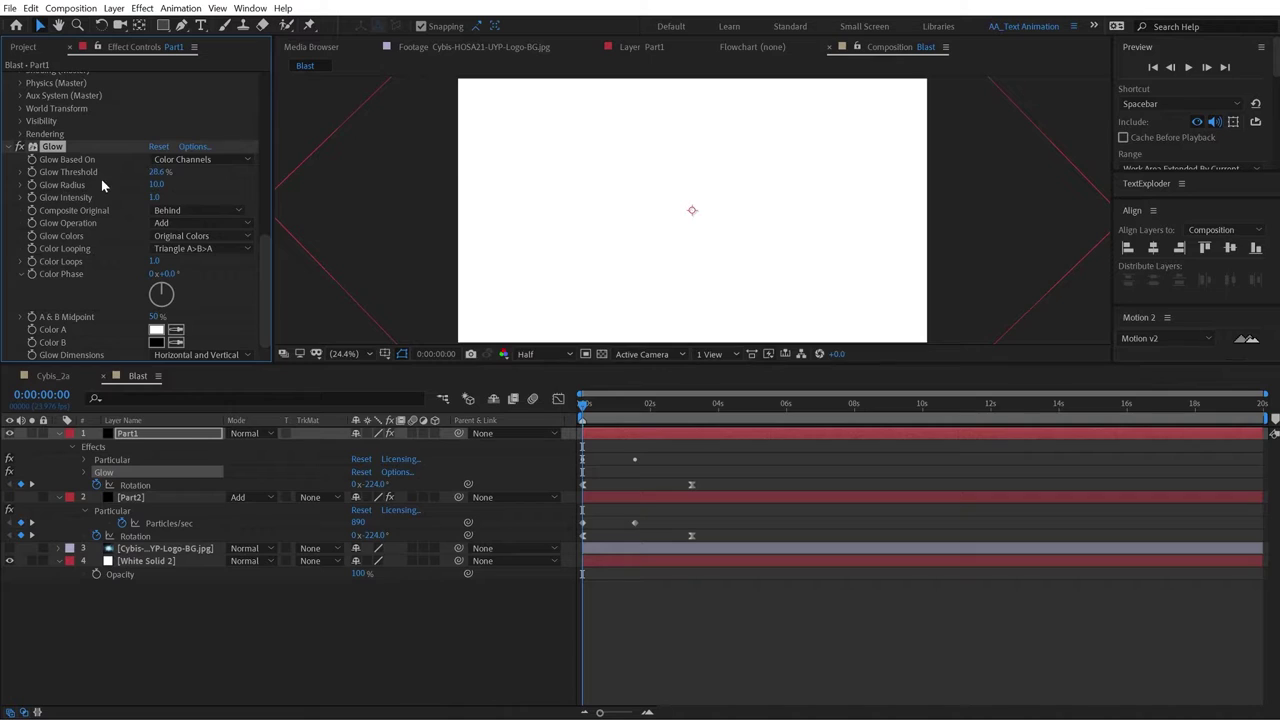
# Step: Set Part1's Glow Radius to 100 and its Glow Intensity to 55
pyautogui.moveTo(156, 184); pyautogui.dragTo(241, 184)
pyautogui.click(158, 184)
pyautogui.write('1')
pyautogui.press('Return')
pyautogui.click(155, 197)
pyautogui.write('55')
pyautogui.press('Return')
# Step: Compare Part1's particles at 0:00:01:12 with the Glow effect switched off and on
pyautogui.click(634, 404)
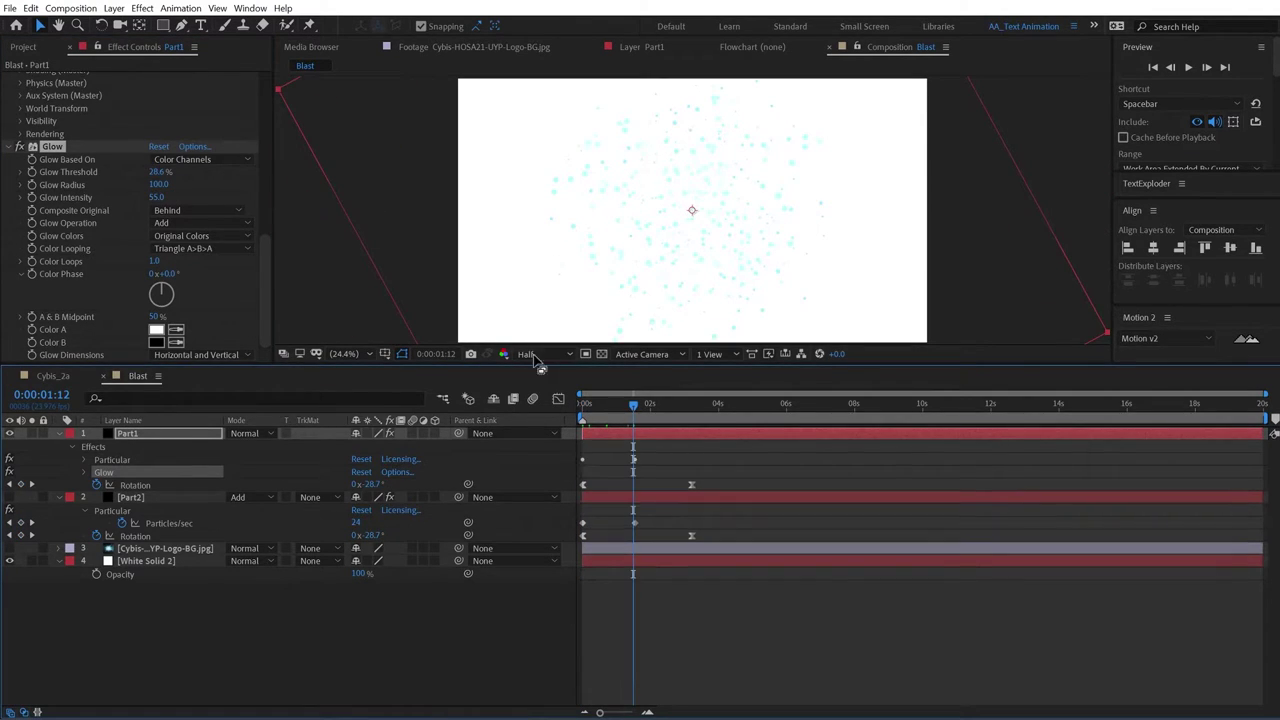
pyautogui.click(19, 148)
pyautogui.click(19, 148)
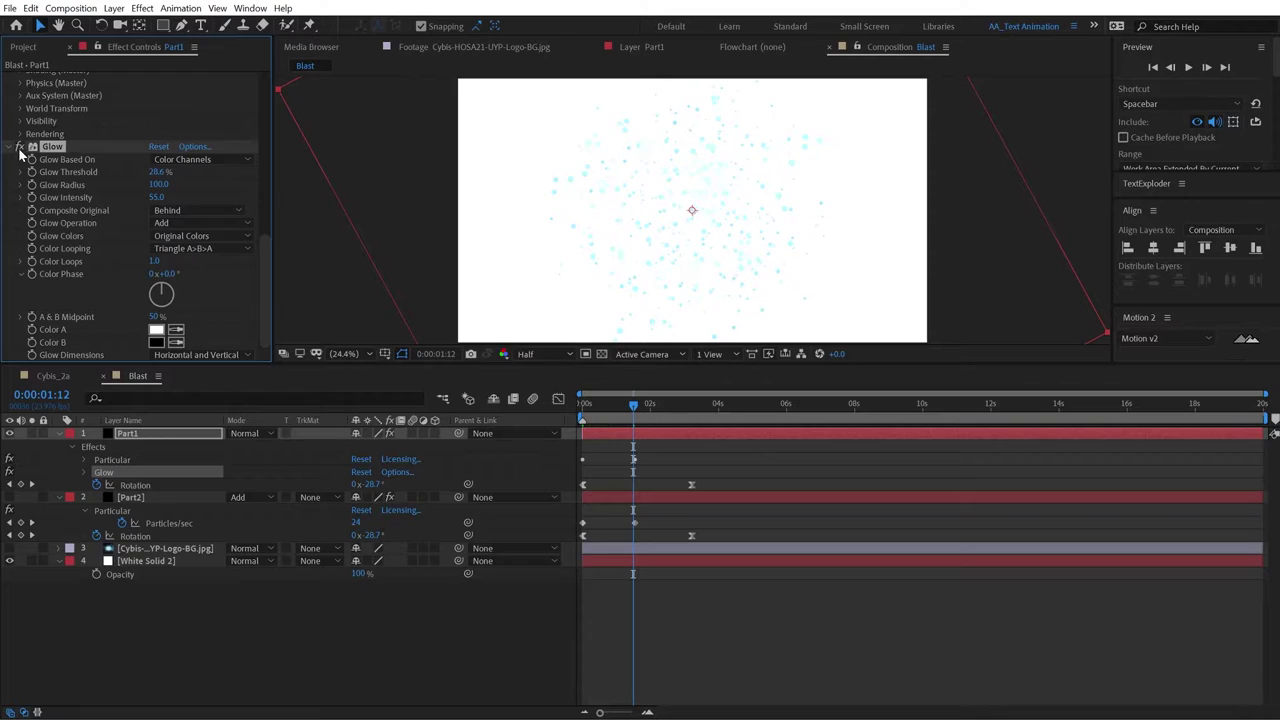
pyautogui.click(20, 147)
# Step: Copy Part1's Glow effect onto Part2 and hide the Part1 layer
pyautogui.click(152, 498)
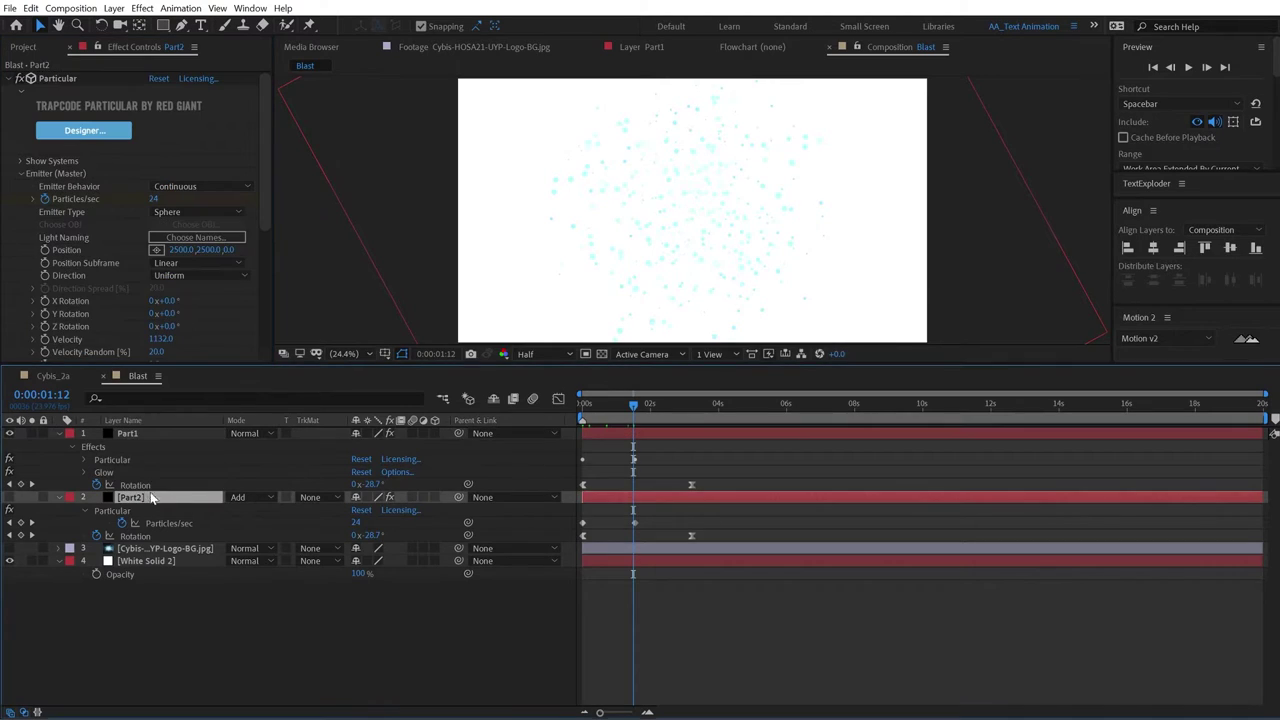
pyautogui.click(640, 406)
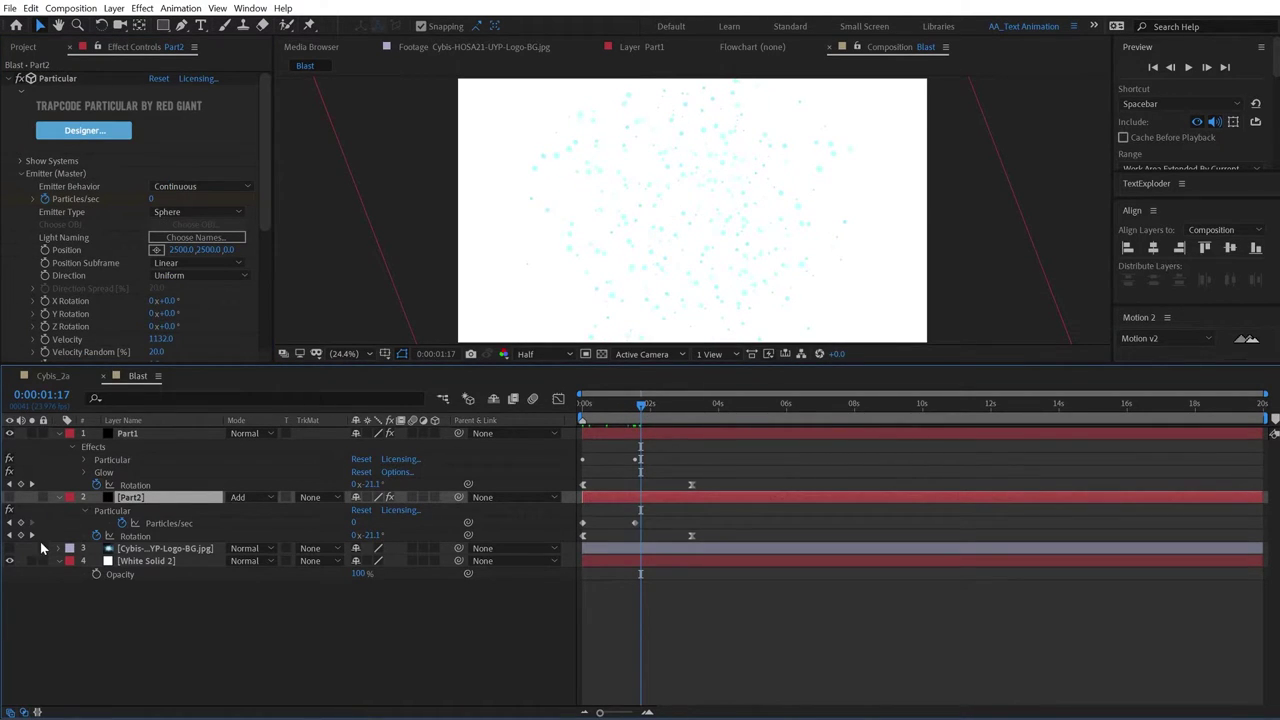
pyautogui.click(10, 433)
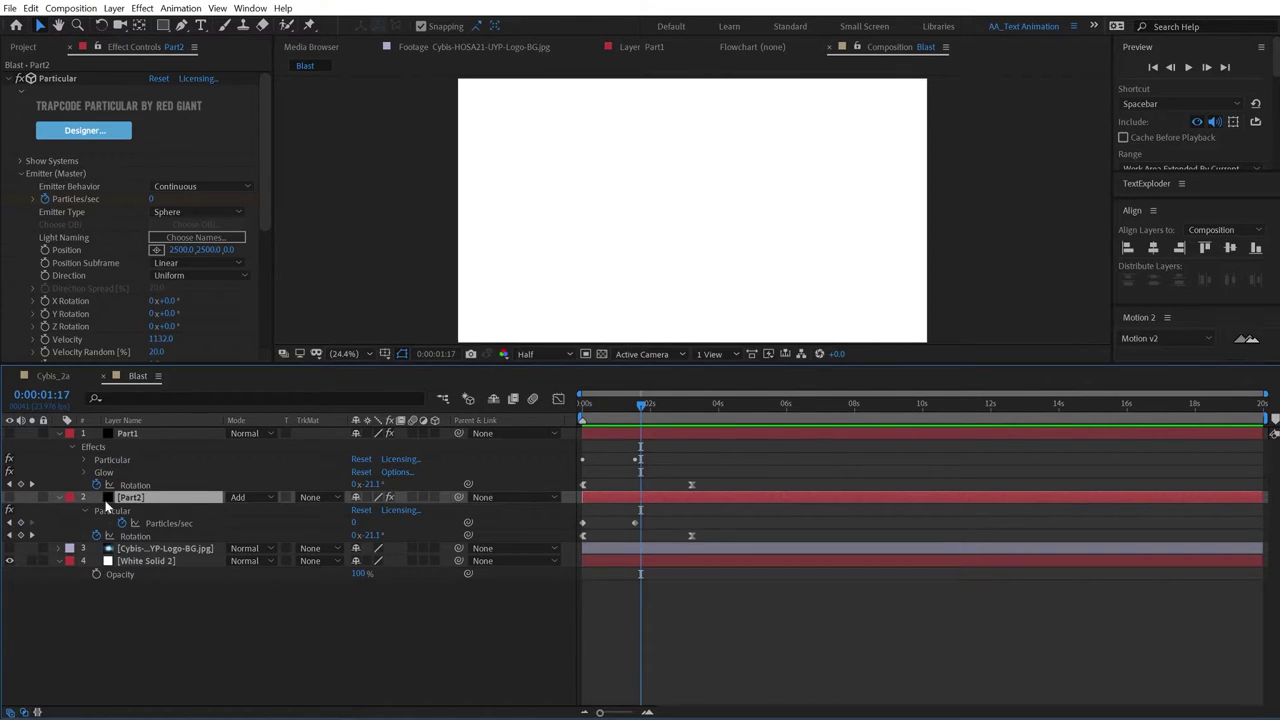
pyautogui.hotkey('ctrl', 'v')
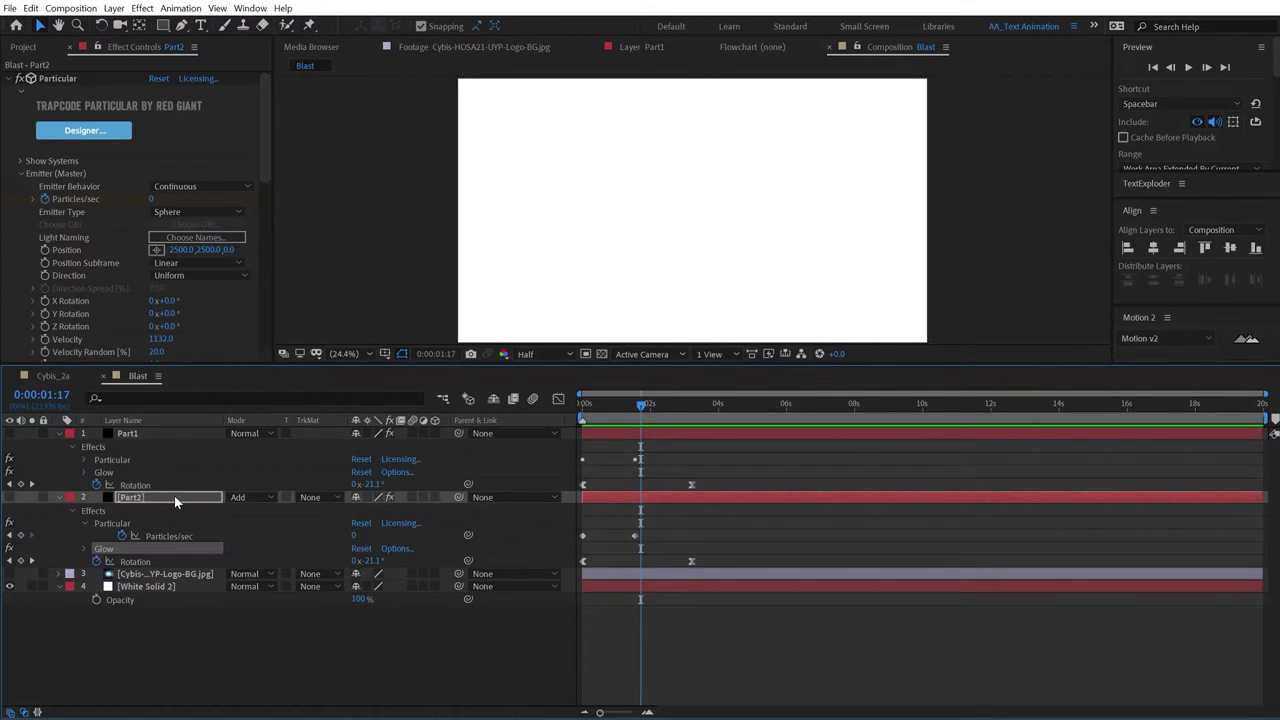
# Step: Hide White Solid 2, show Part2, and examine its glowing particles on black between 0:00:01:06 and 0:00:01:14
pyautogui.click(10, 587)
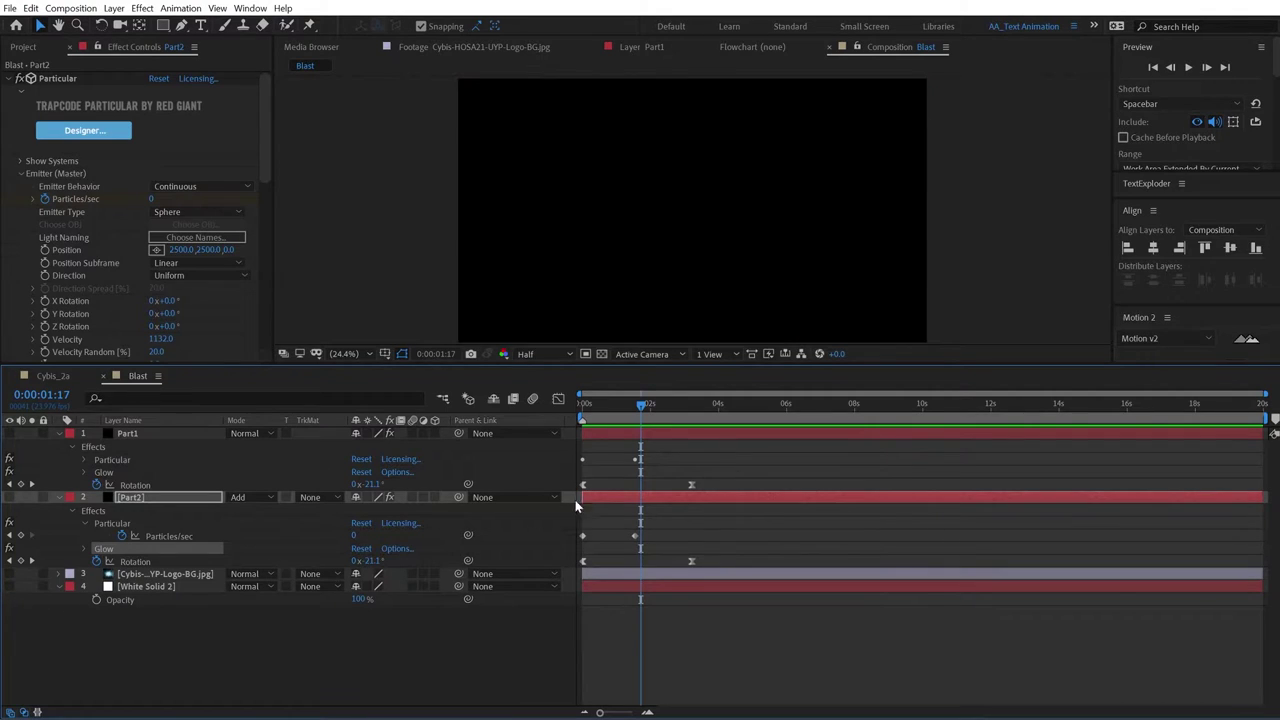
pyautogui.moveTo(643, 404)
pyautogui.mouseDown()
pyautogui.moveTo(595, 404)
pyautogui.moveTo(625, 404)
pyautogui.mouseUp()
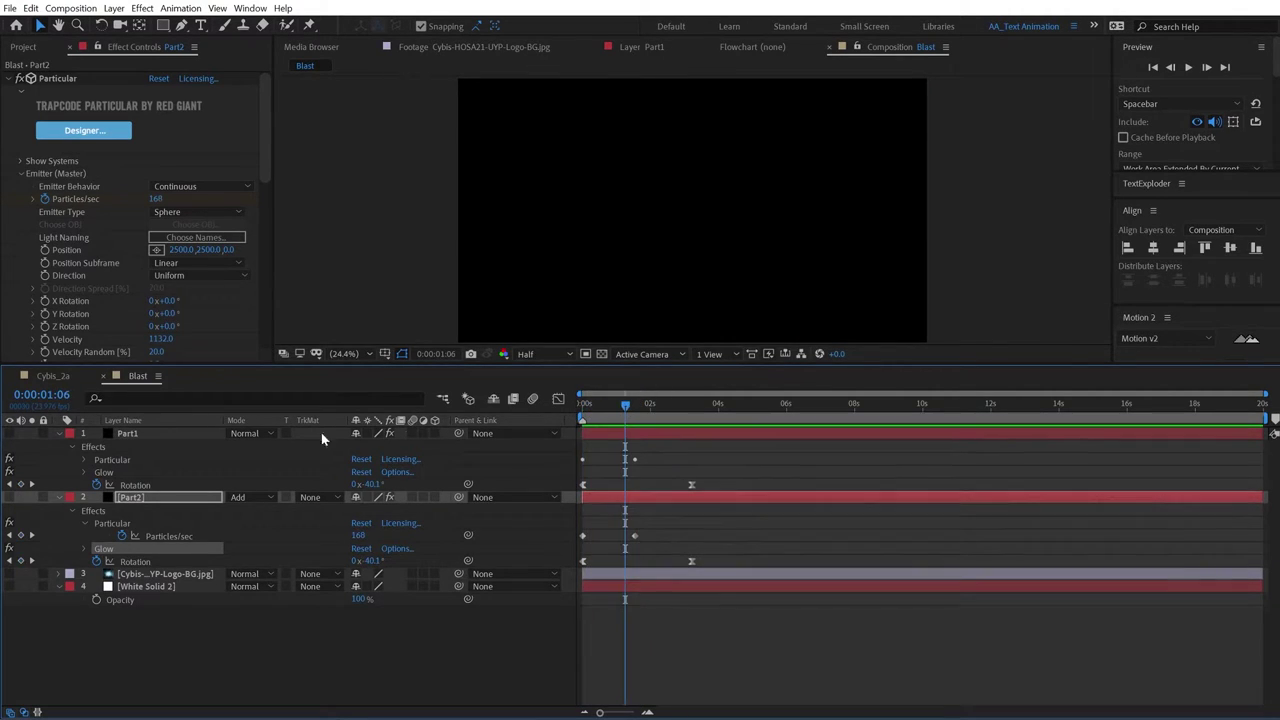
pyautogui.click(10, 497)
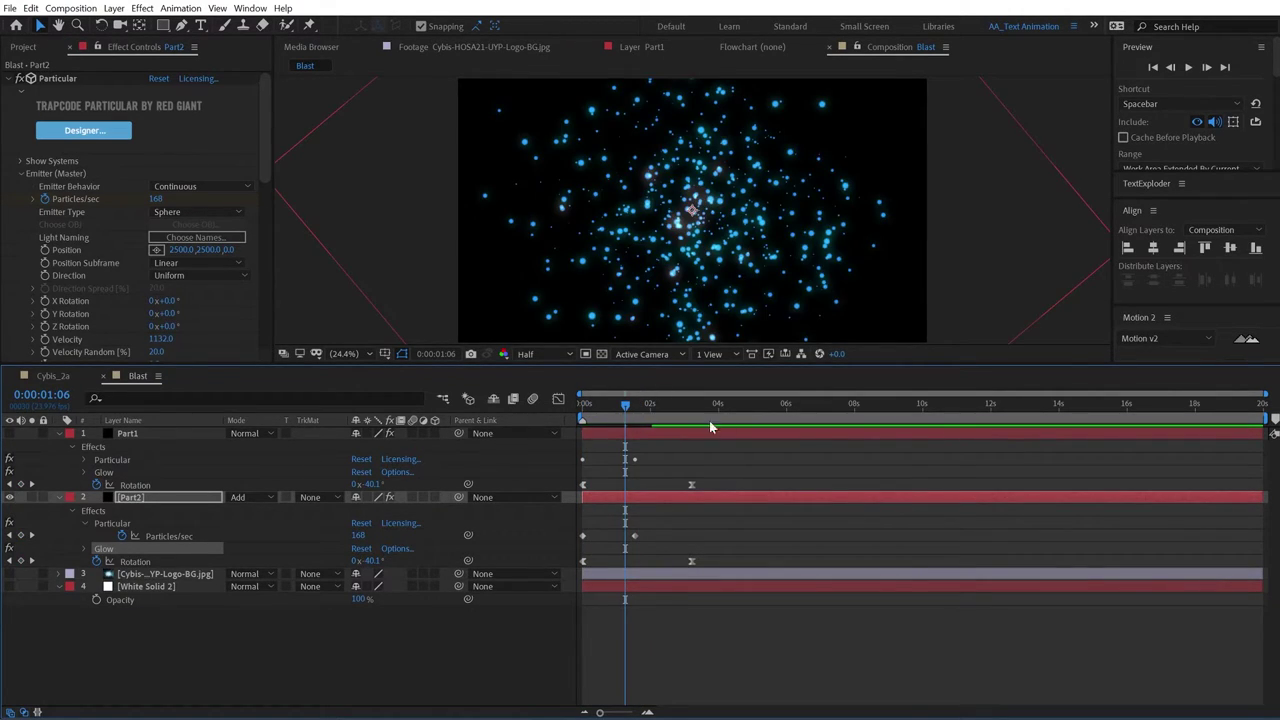
pyautogui.moveTo(626, 406)
pyautogui.mouseDown()
pyautogui.moveTo(602, 407)
pyautogui.moveTo(636, 407)
pyautogui.mouseUp()
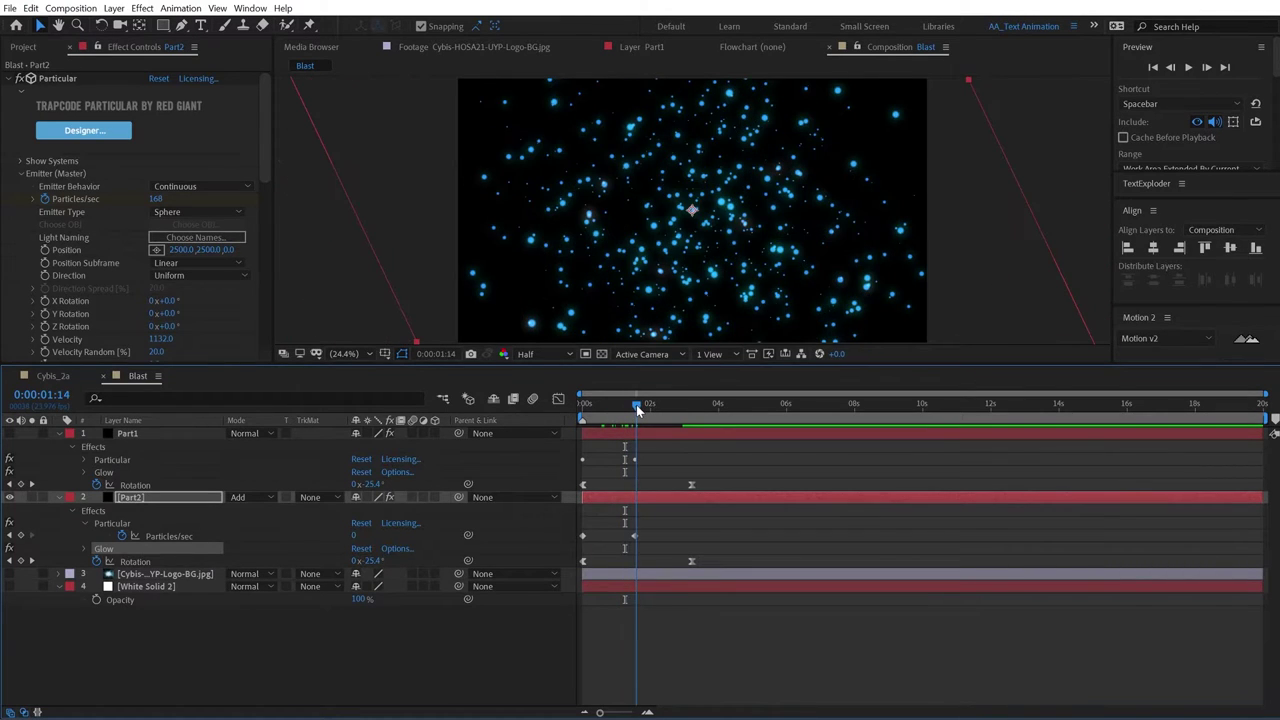
# Step: Compare Part2 with its Glow effect switched off and on, and preview the glowing burst
pyautogui.click(23, 125)
pyautogui.scroll(-8, 57, 305)
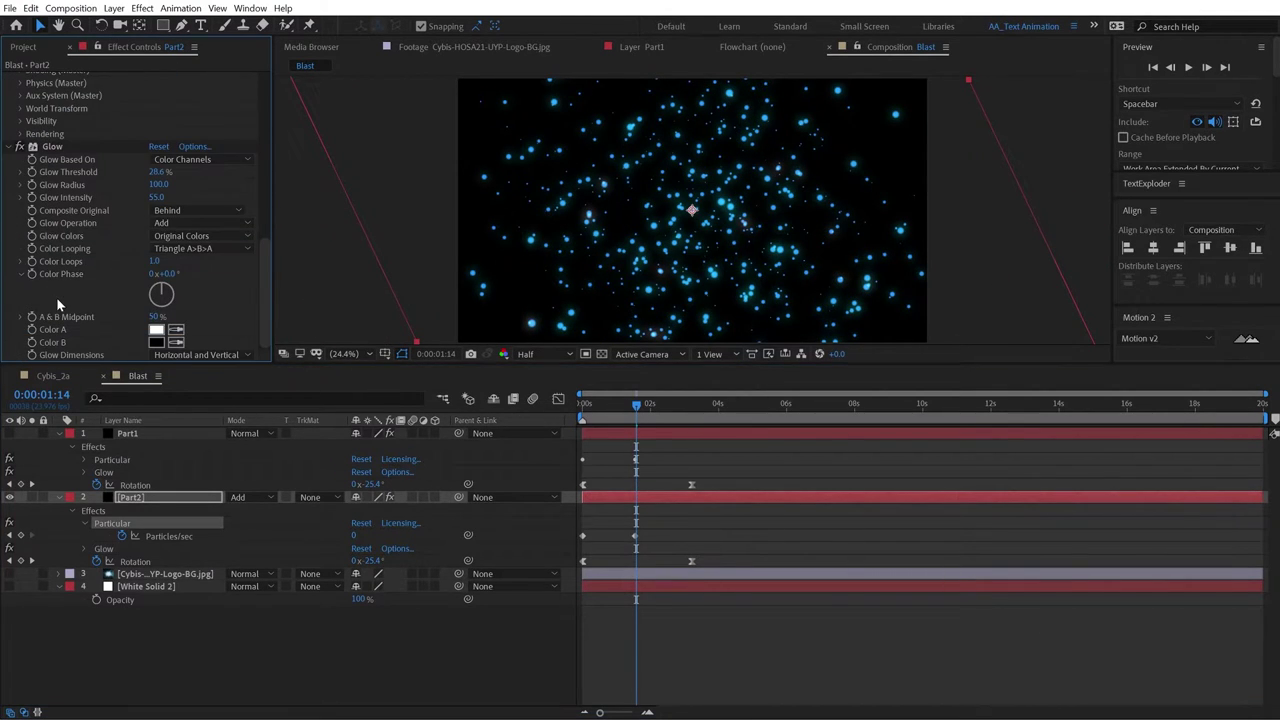
pyautogui.click(18, 146)
pyautogui.click(18, 146)
pyautogui.press('space')
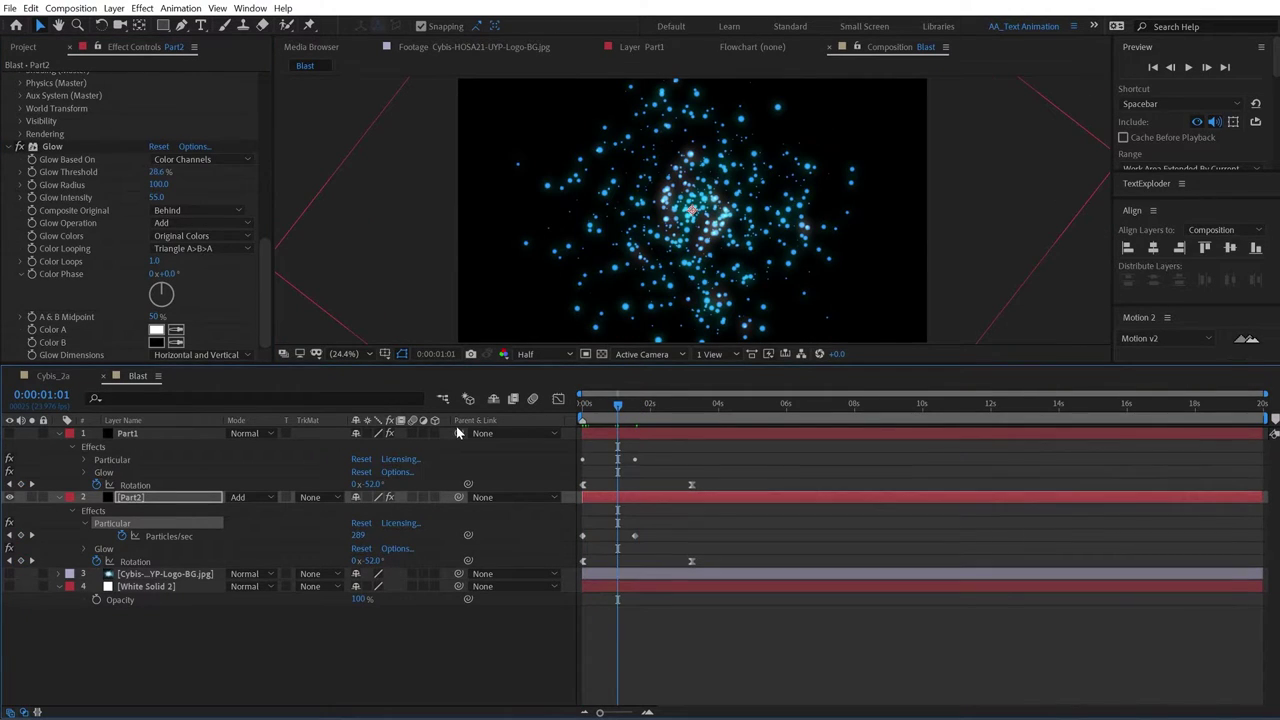
# Step: Show Part1 and Cybis-HOSA21-UYP-Logo-BG.jpg together with Part2, and preview the burst over the image
pyautogui.click(10, 433)
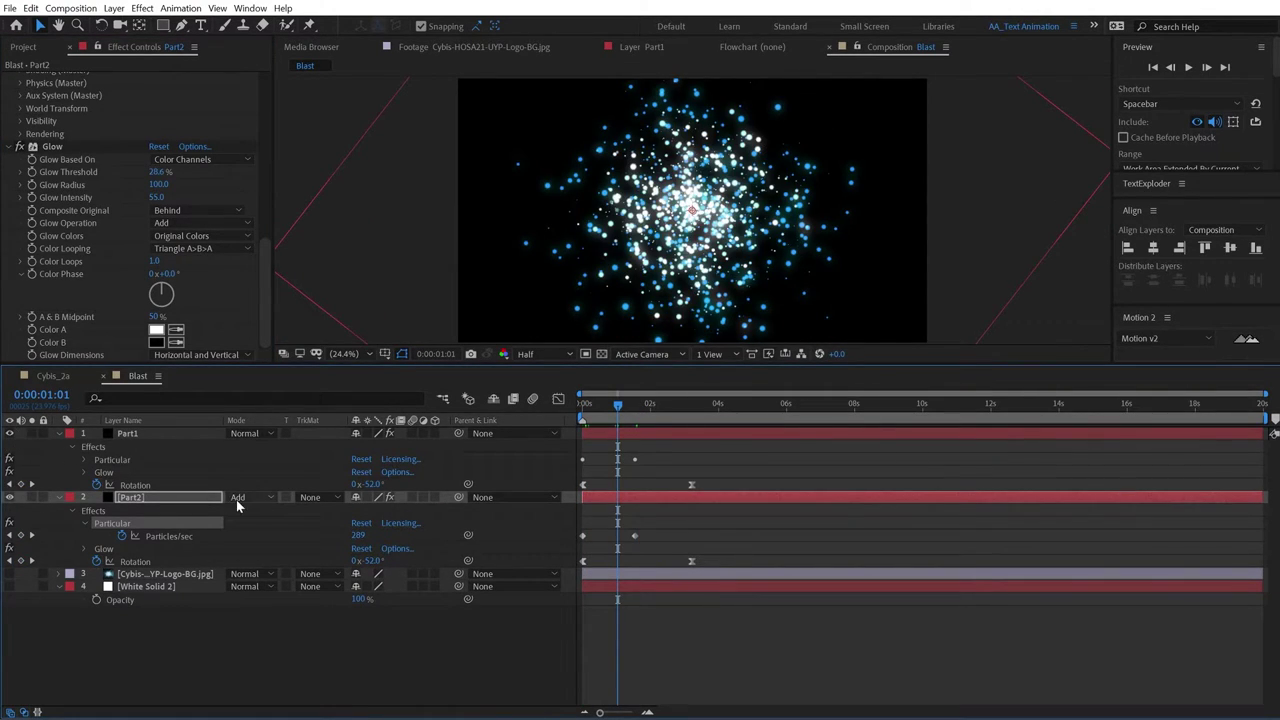
pyautogui.click(10, 573)
pyautogui.press('space')
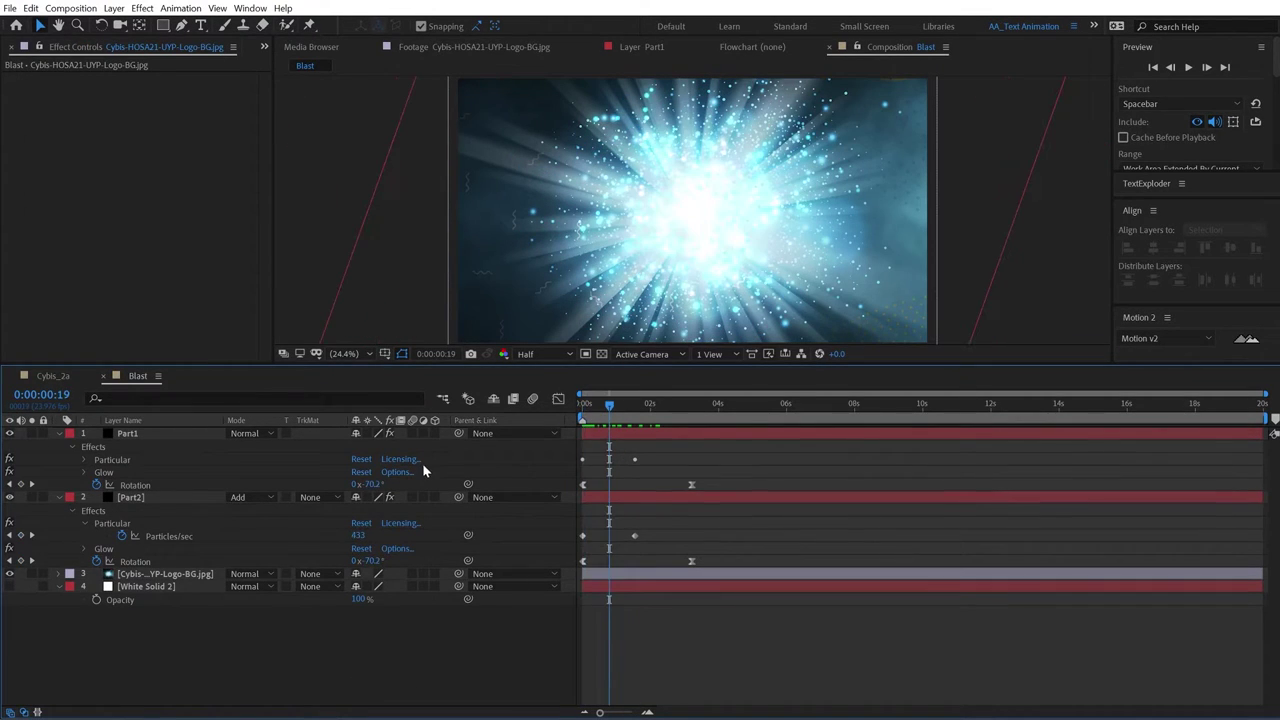
# Step: Solo the Cybis-HOSA21-UYP-Logo-BG.jpg layer and apply the Exposure effect to it at 0:00:00:05
pyautogui.click(31, 573)
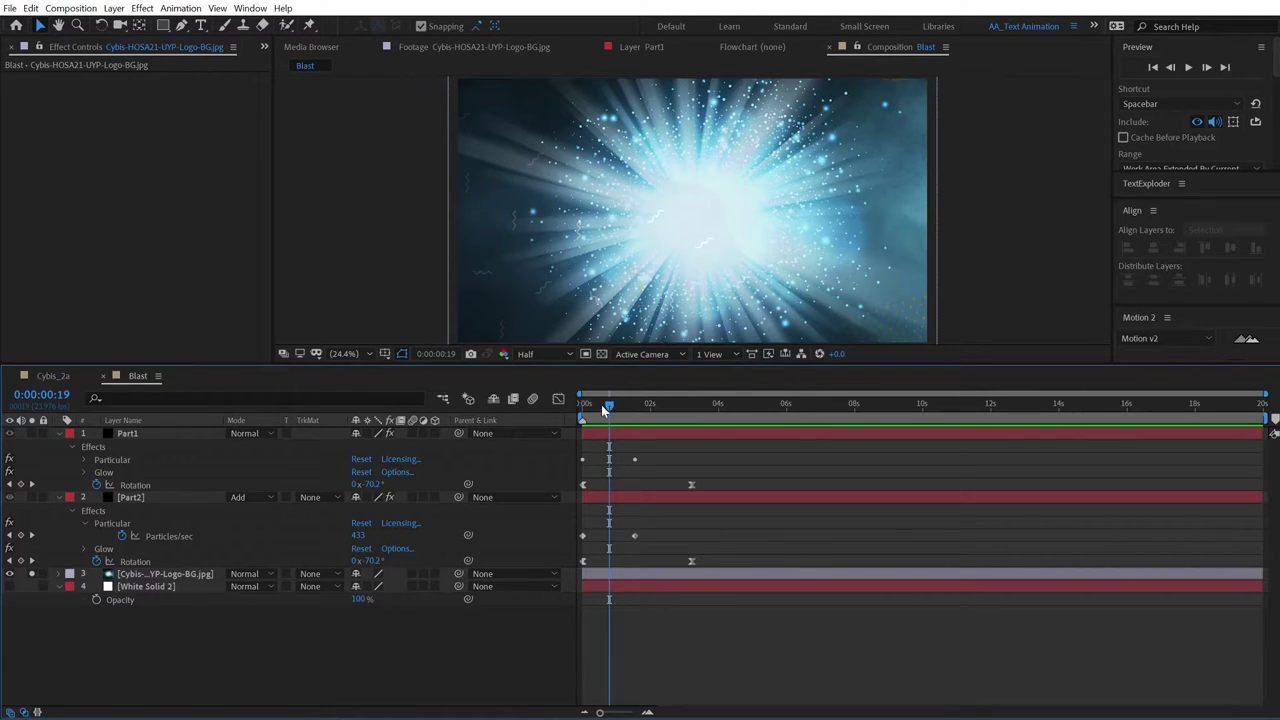
pyautogui.moveTo(601, 404)
pyautogui.mouseDown()
pyautogui.moveTo(584, 405)
pyautogui.moveTo(617, 405)
pyautogui.moveTo(589, 406)
pyautogui.mouseUp()
pyautogui.click(400, 573)
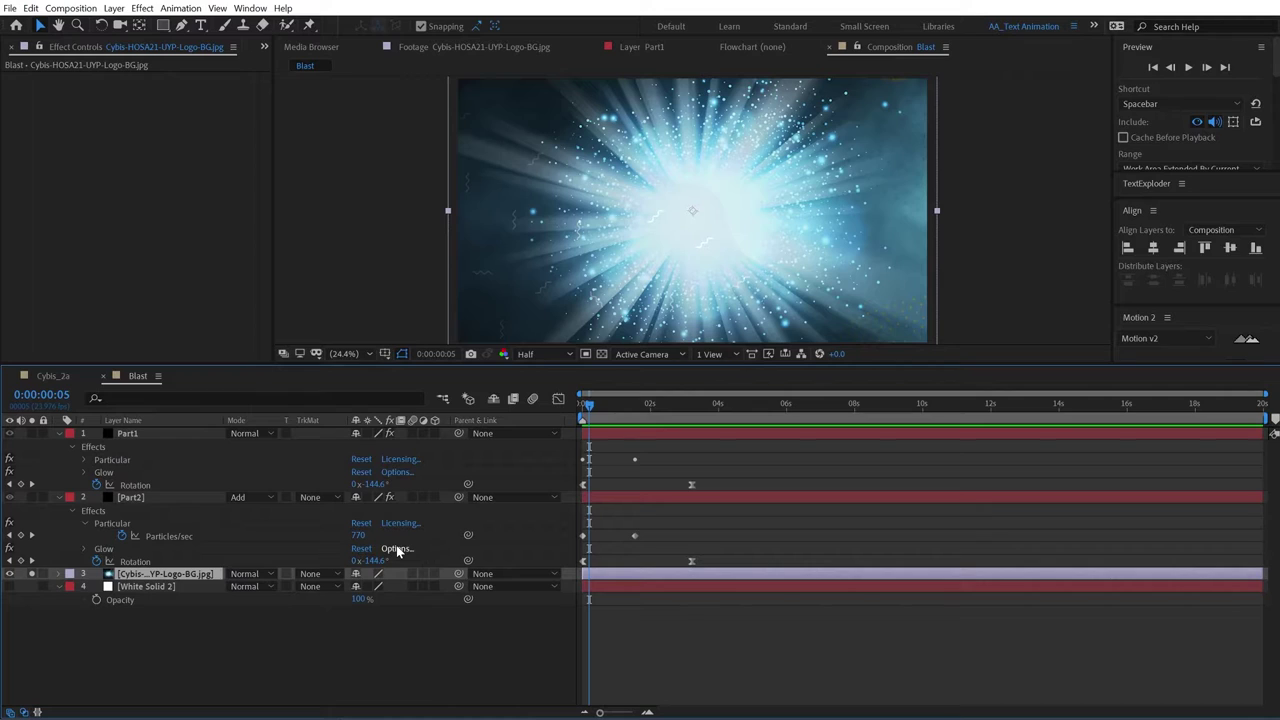
pyautogui.hotkey('ctrl', 'space')
pyautogui.write('expo')
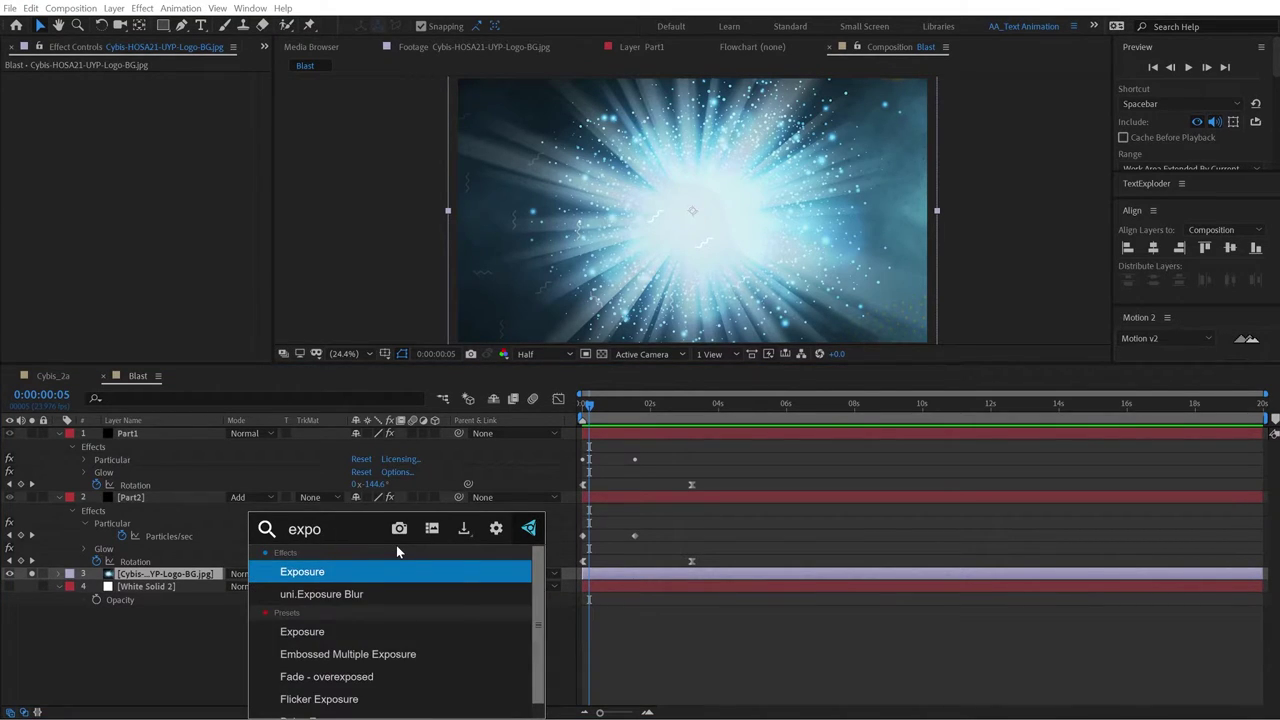
pyautogui.press('Return')
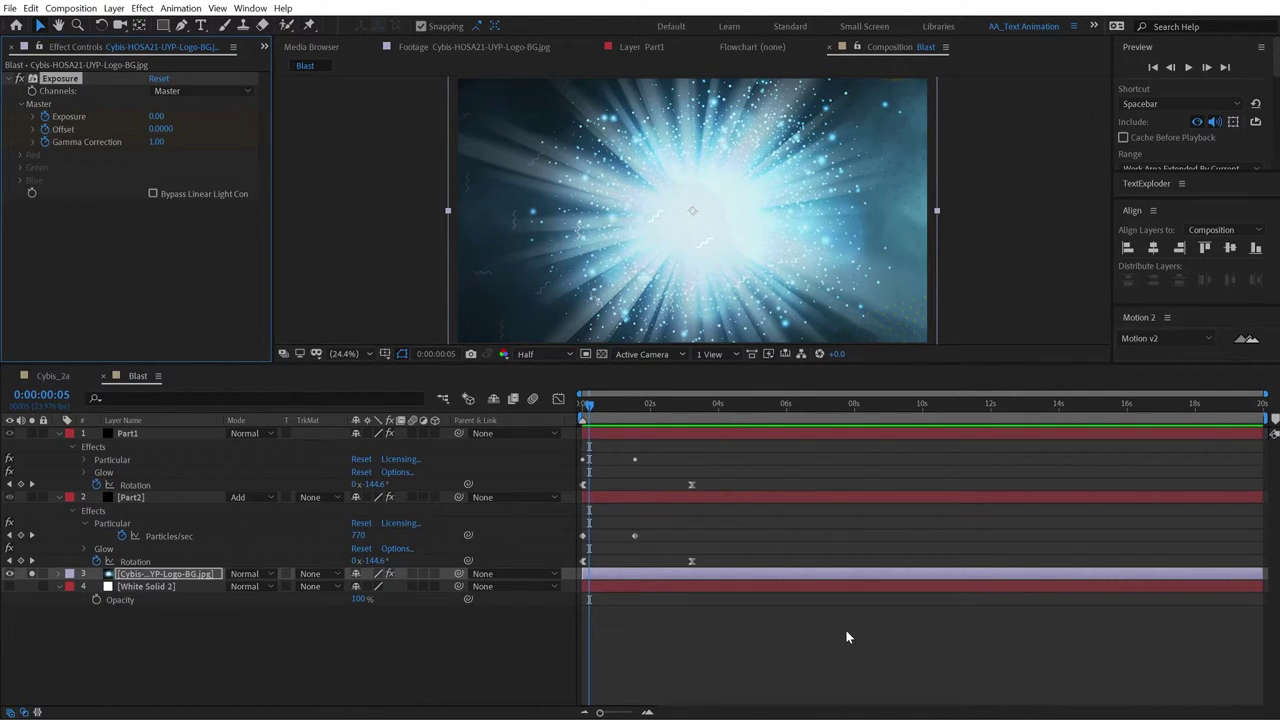
# Step: Keyframe the background image's Exposure at 10 at 0:00:00:05 and reveal the layer's keyframed properties
pyautogui.click(157, 116)
pyautogui.write('10')
pyautogui.press('Return')
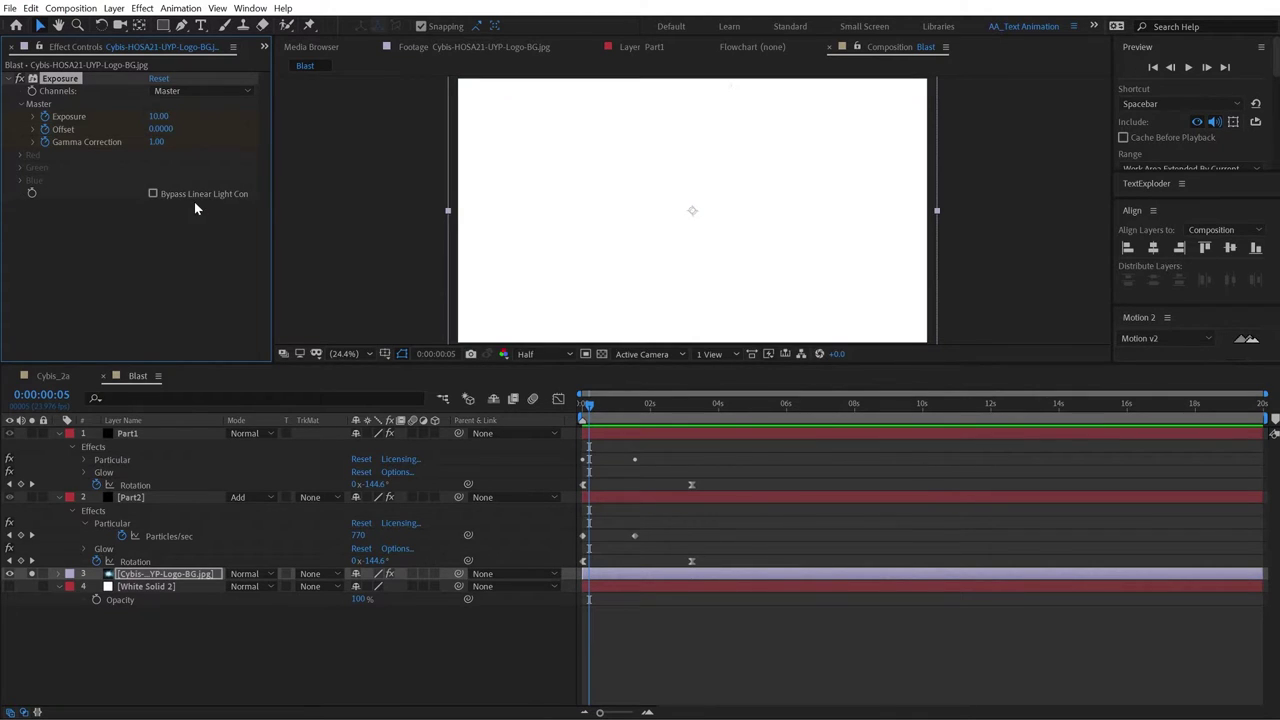
pyautogui.click(152, 576)
pyautogui.press('u')
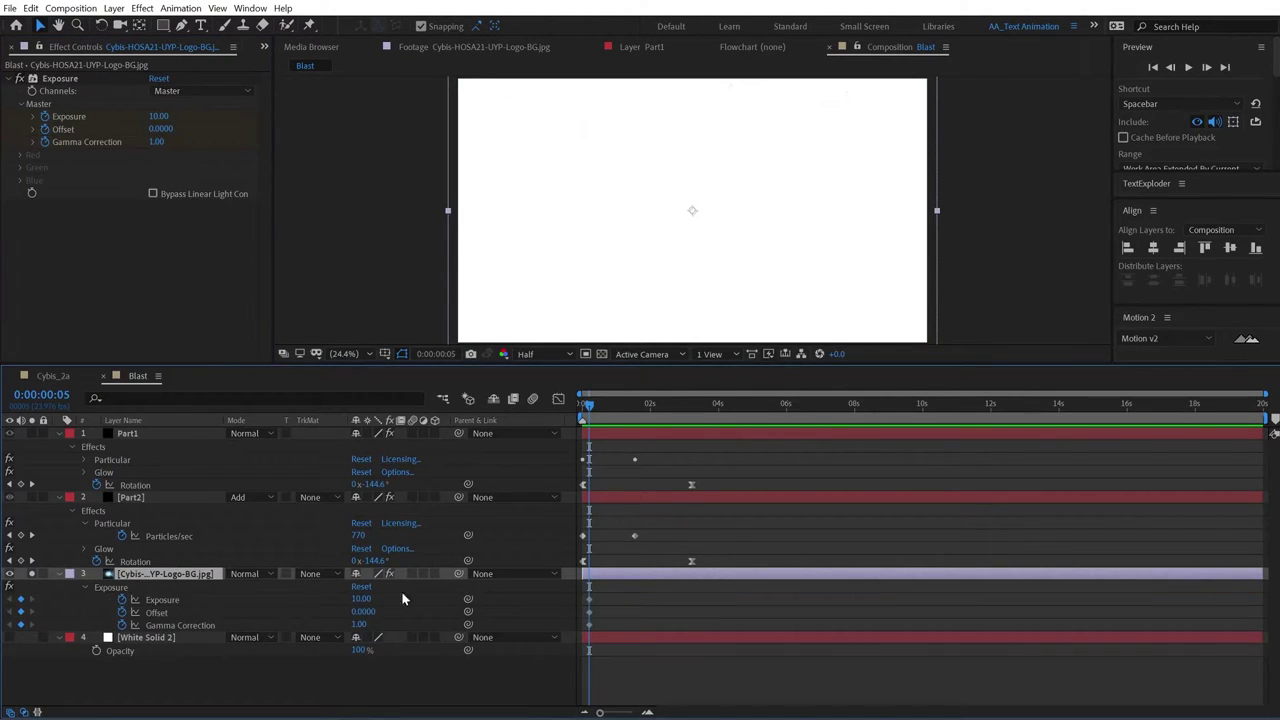
# Step: Add an Exposure keyframe of 1.00 for the background image at 0:00:01:19
pyautogui.moveTo(589, 406); pyautogui.dragTo(643, 406)
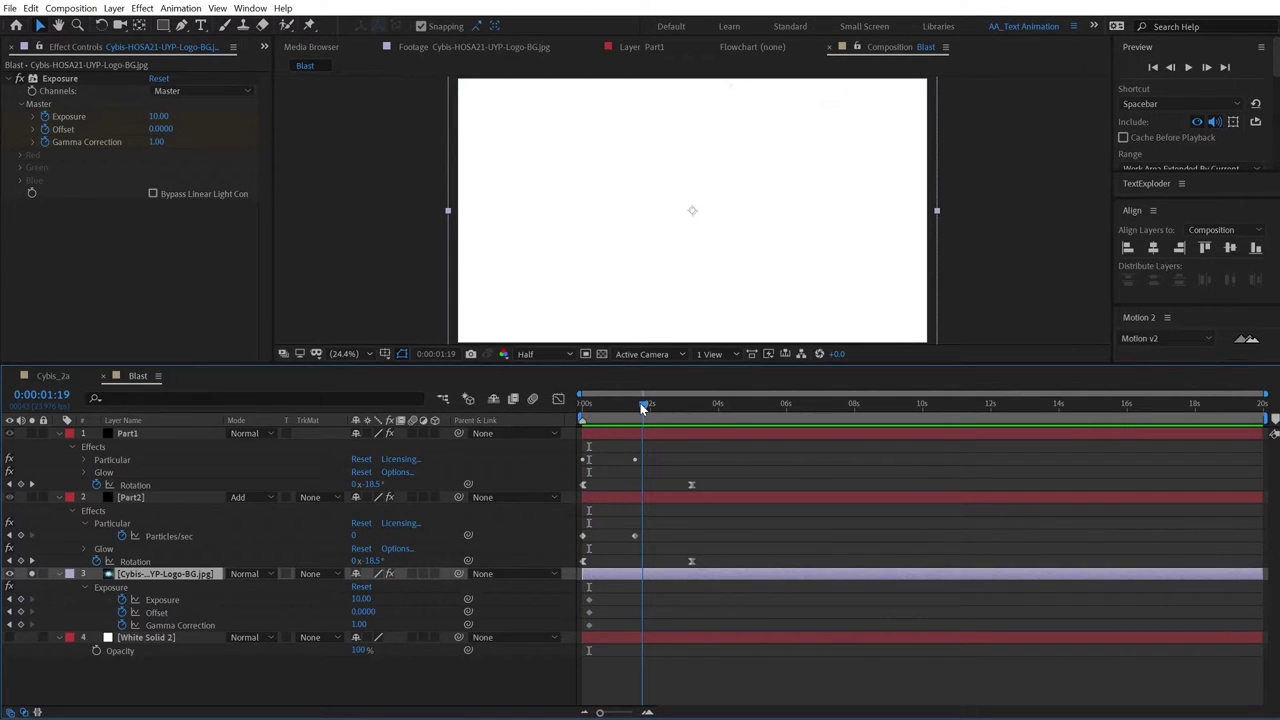
pyautogui.click(360, 599)
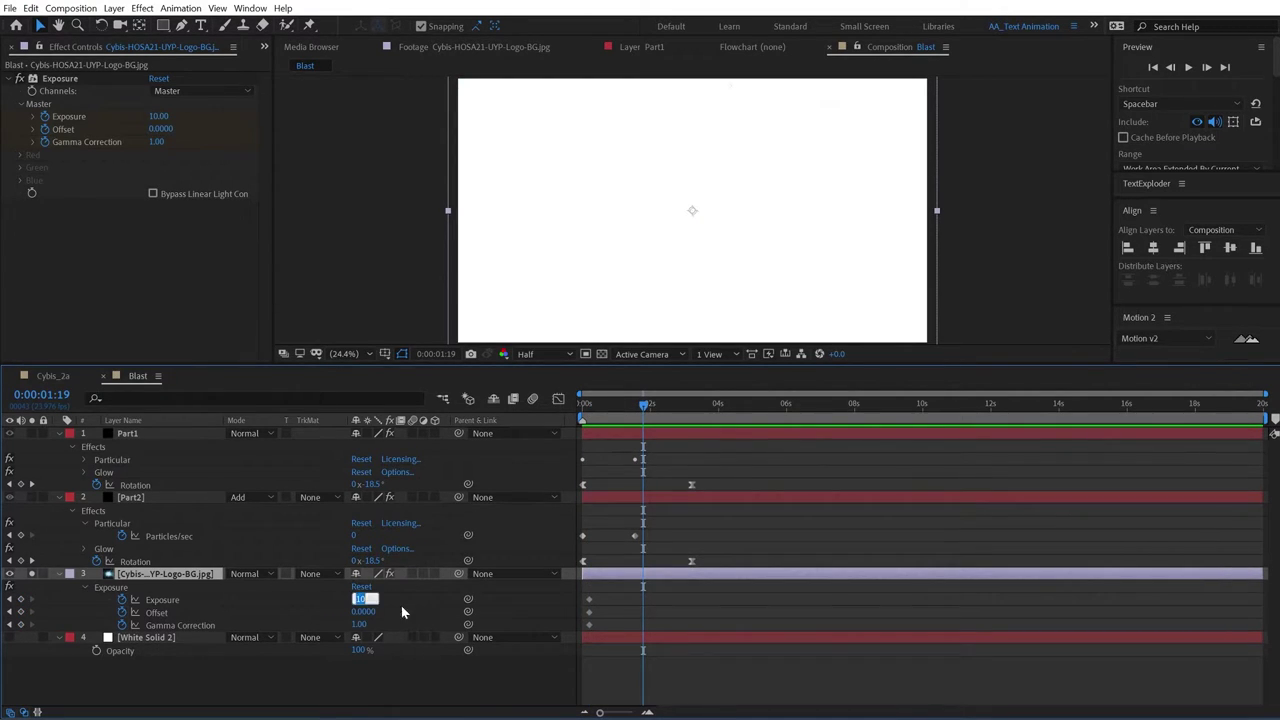
pyautogui.write('1')
pyautogui.press('Return')
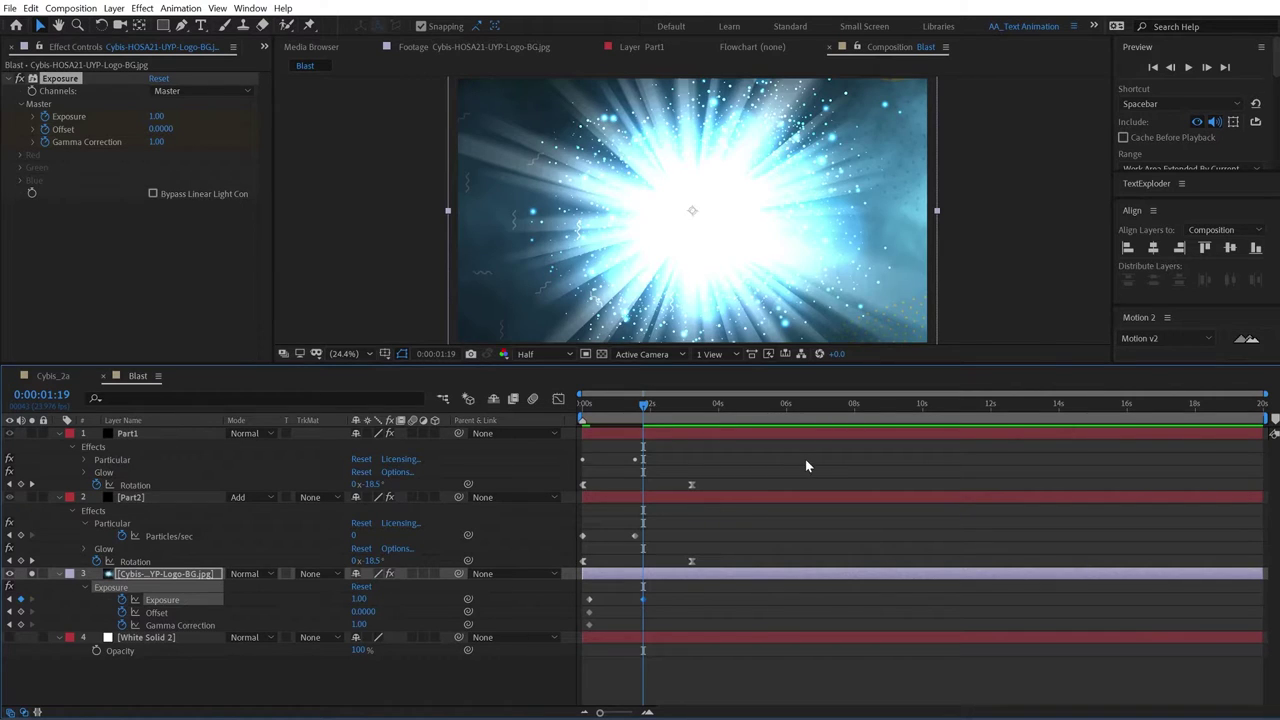
# Step: Lower the 0:00:01:19 Exposure keyframe to 0.00 and move the Offset and Gamma Correction keyframes to the same time
pyautogui.moveTo(642, 406); pyautogui.dragTo(661, 426)
pyautogui.moveTo(601, 607); pyautogui.dragTo(643, 632)
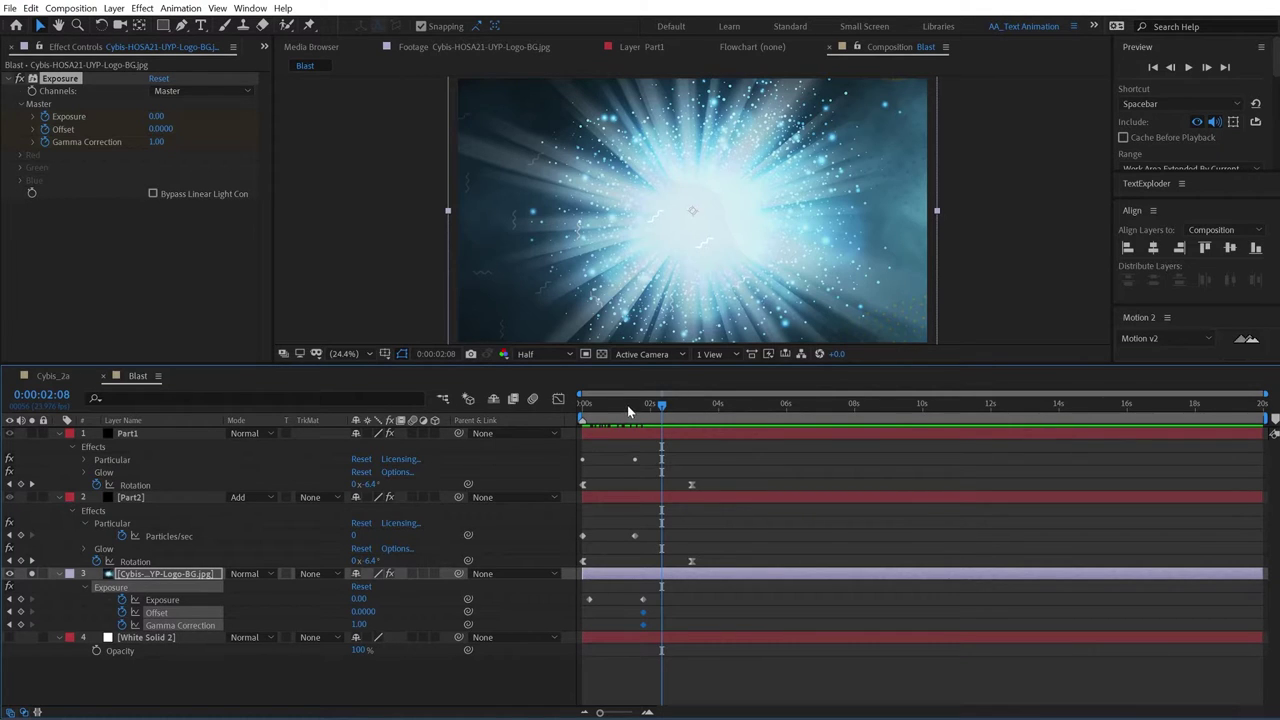
pyautogui.moveTo(657, 407); pyautogui.dragTo(616, 410)
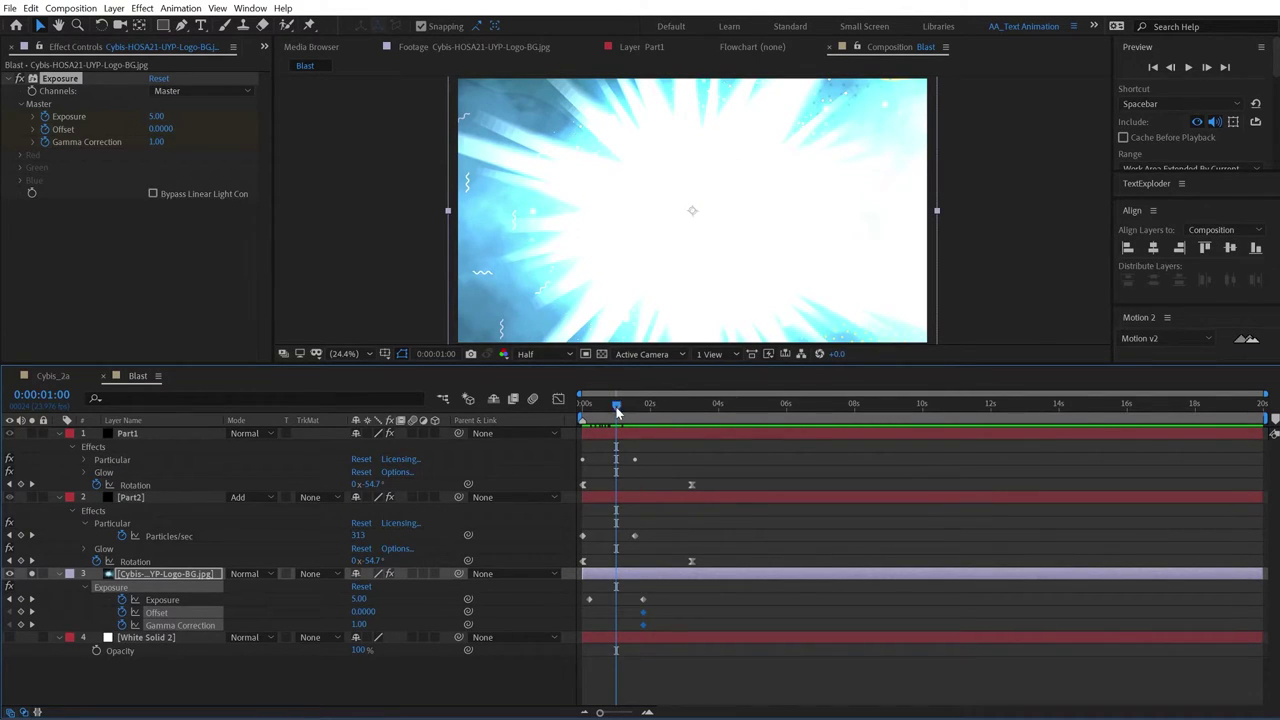
# Step: At 0:00:01:00, keyframe the background image's Offset at 0.65 and its Gamma Correction at 3.65
pyautogui.moveTo(616, 408); pyautogui.dragTo(617, 408)
pyautogui.press('Tab')
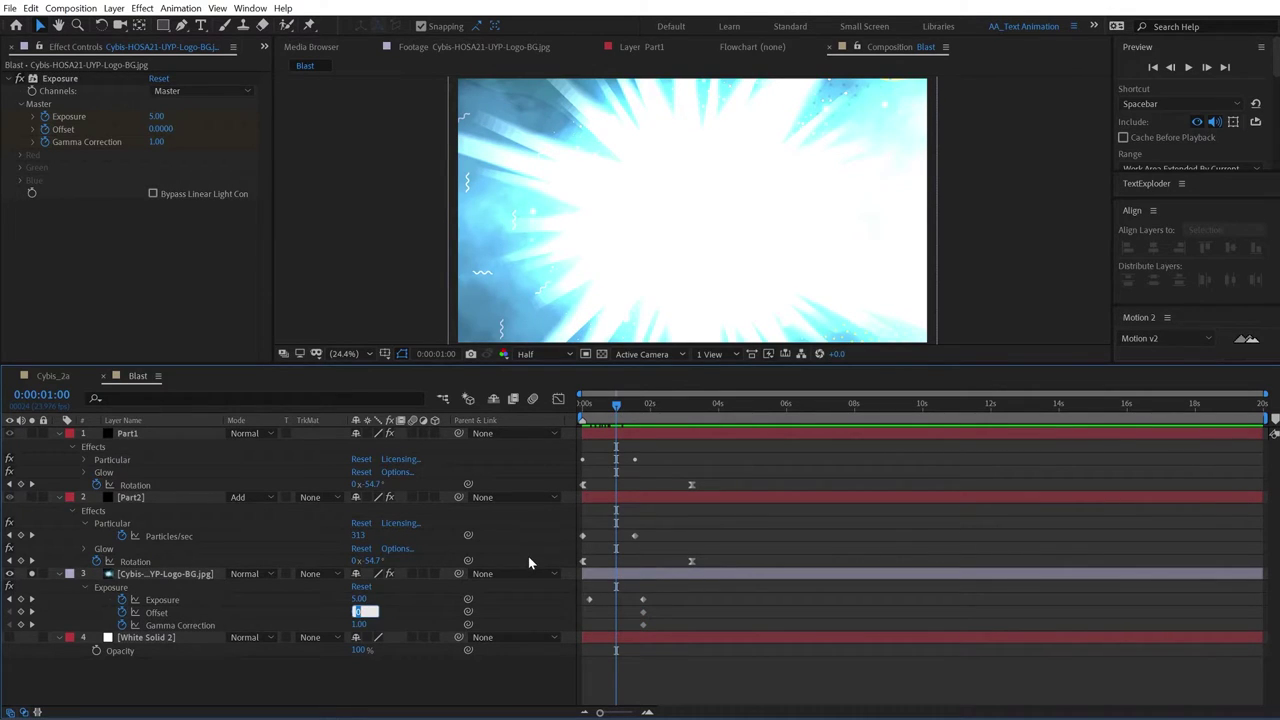
pyautogui.write('.65')
pyautogui.press('Return')
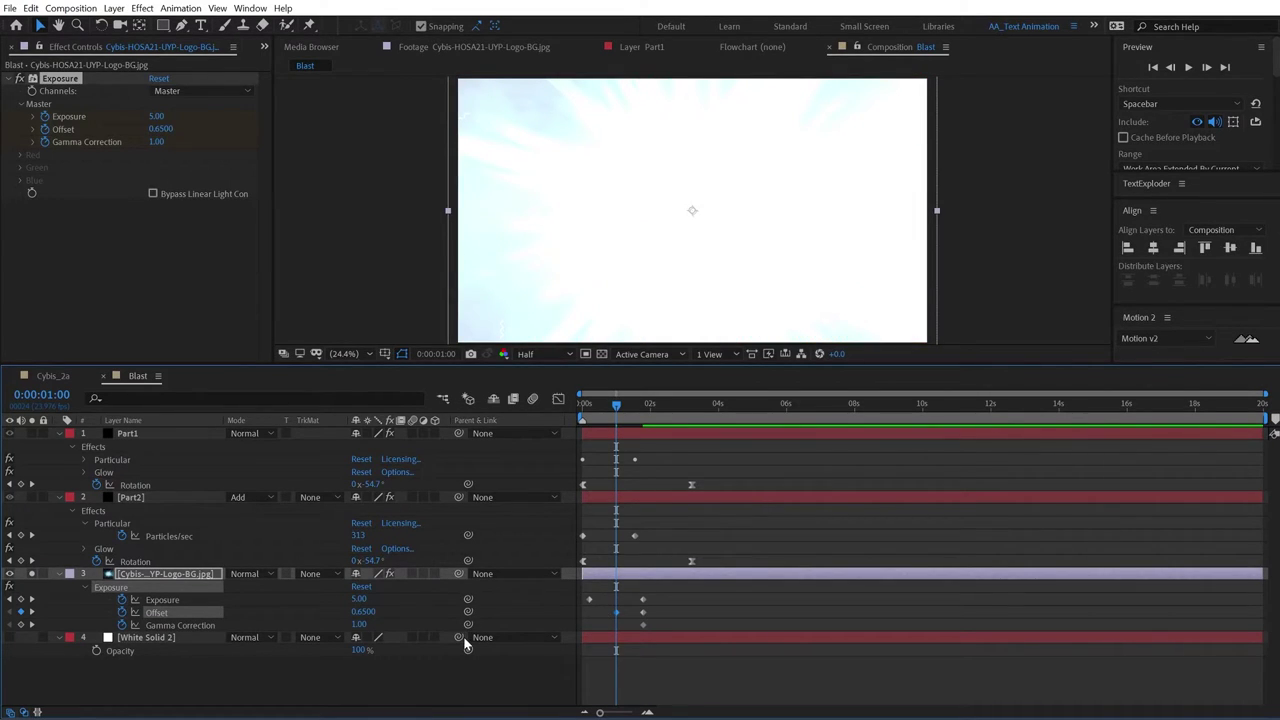
pyautogui.click(360, 624)
pyautogui.write('3.65')
pyautogui.press('Return')
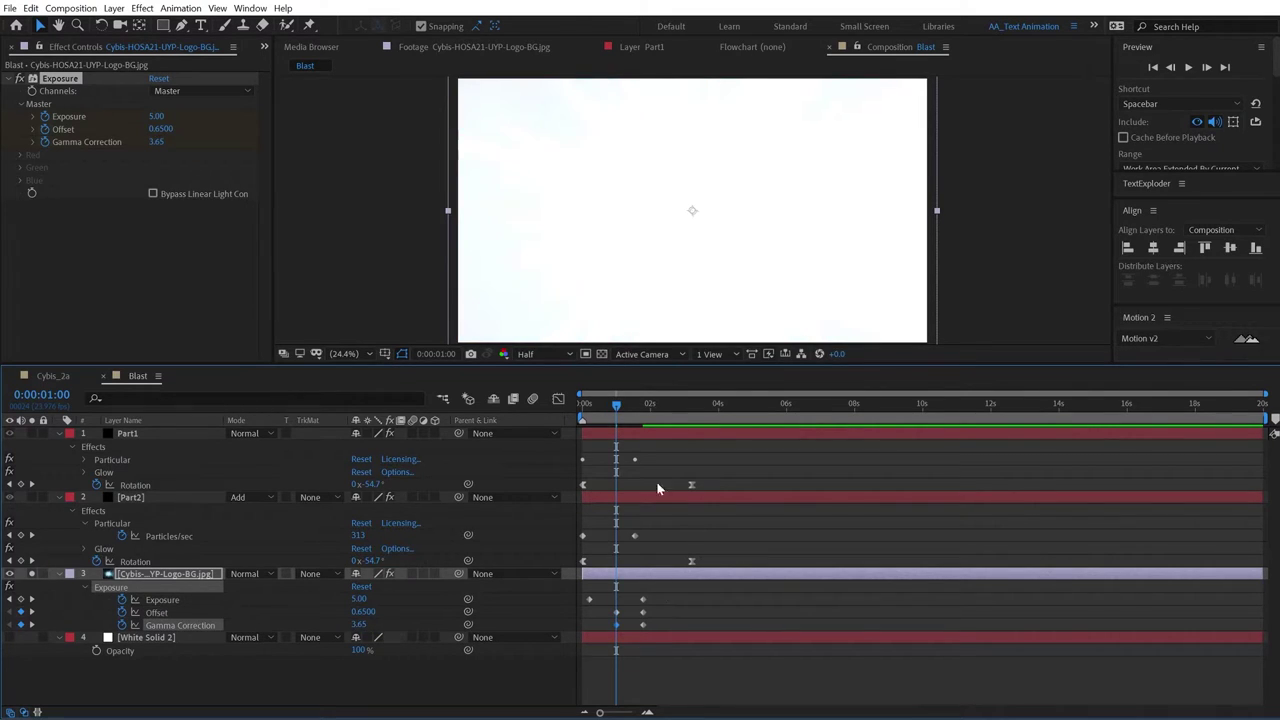
# Step: Move the first Offset and Gamma Correction keyframes to the first Exposure keyframe at 0:00:00:05 and scrub through the fade
pyautogui.moveTo(617, 405); pyautogui.dragTo(639, 409)
pyautogui.moveTo(627, 602); pyautogui.dragTo(590, 623)
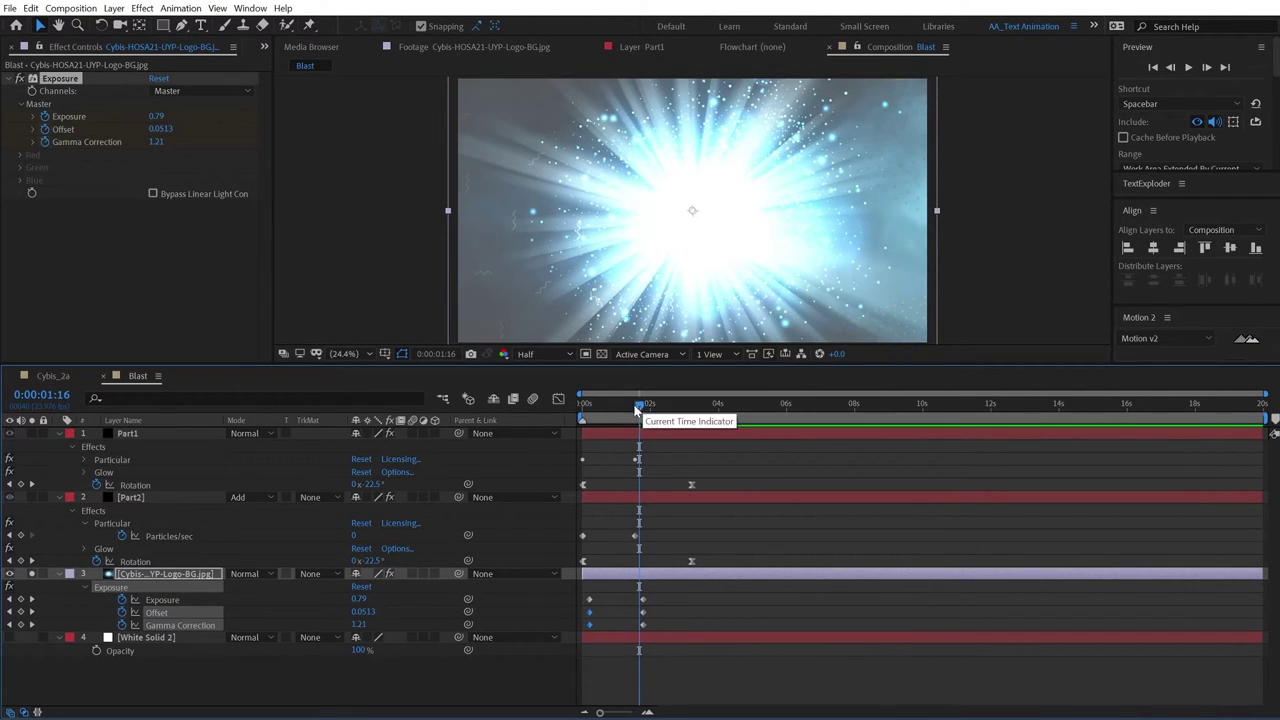
pyautogui.moveTo(636, 410); pyautogui.dragTo(677, 442)
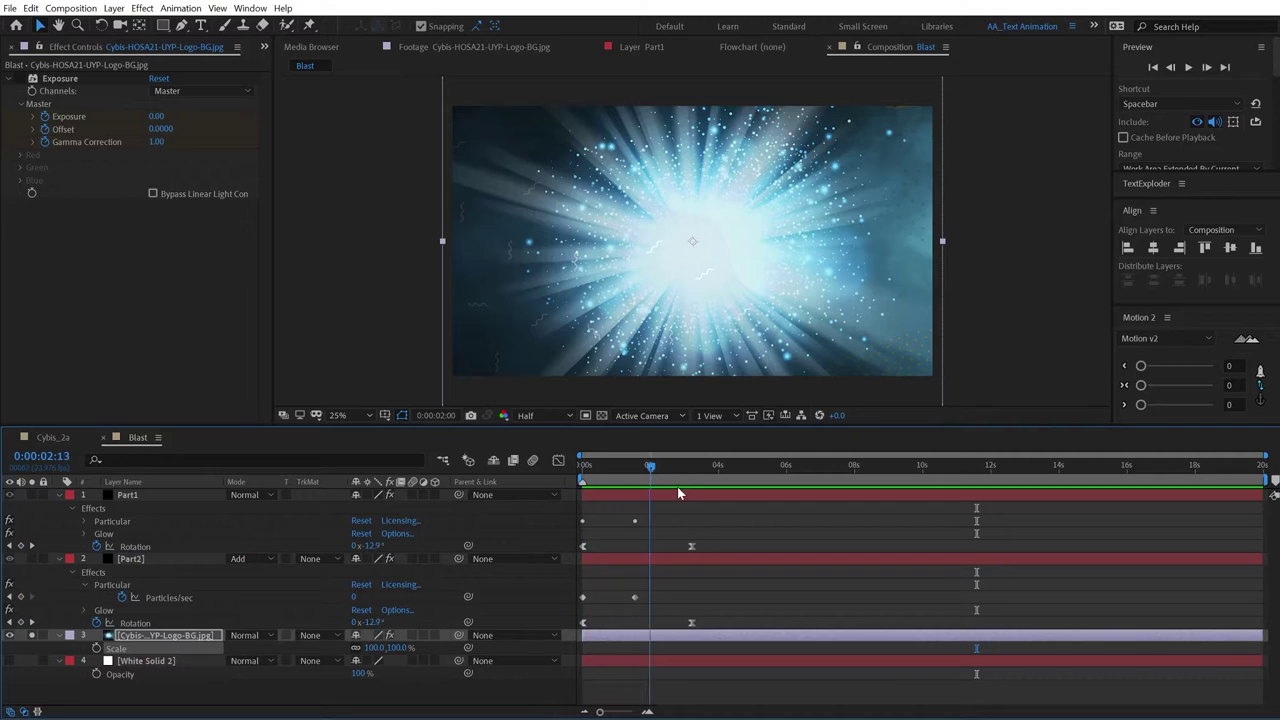
# Step: Keyframe the background image's Rotation at 0° at 0:00:04:00 and at -59° at 0:00:01:10
pyautogui.moveTo(678, 493); pyautogui.dragTo(718, 465)
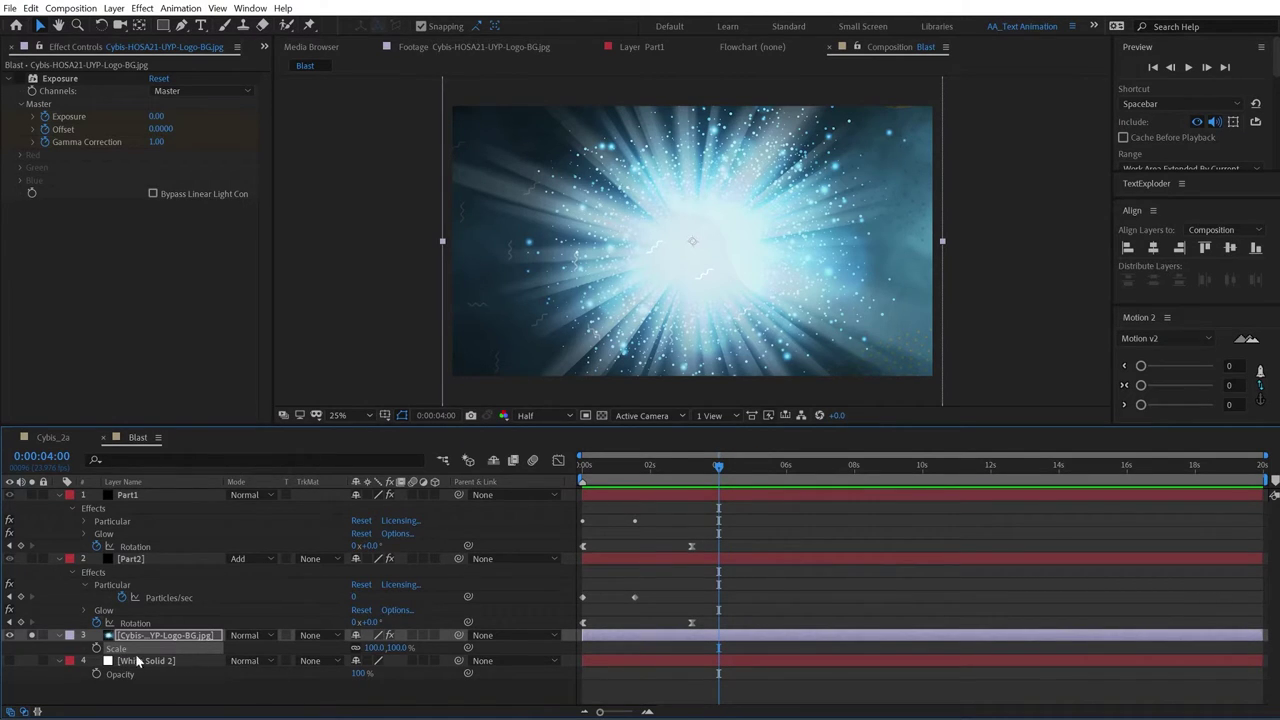
pyautogui.hotkey('shift', 'r')
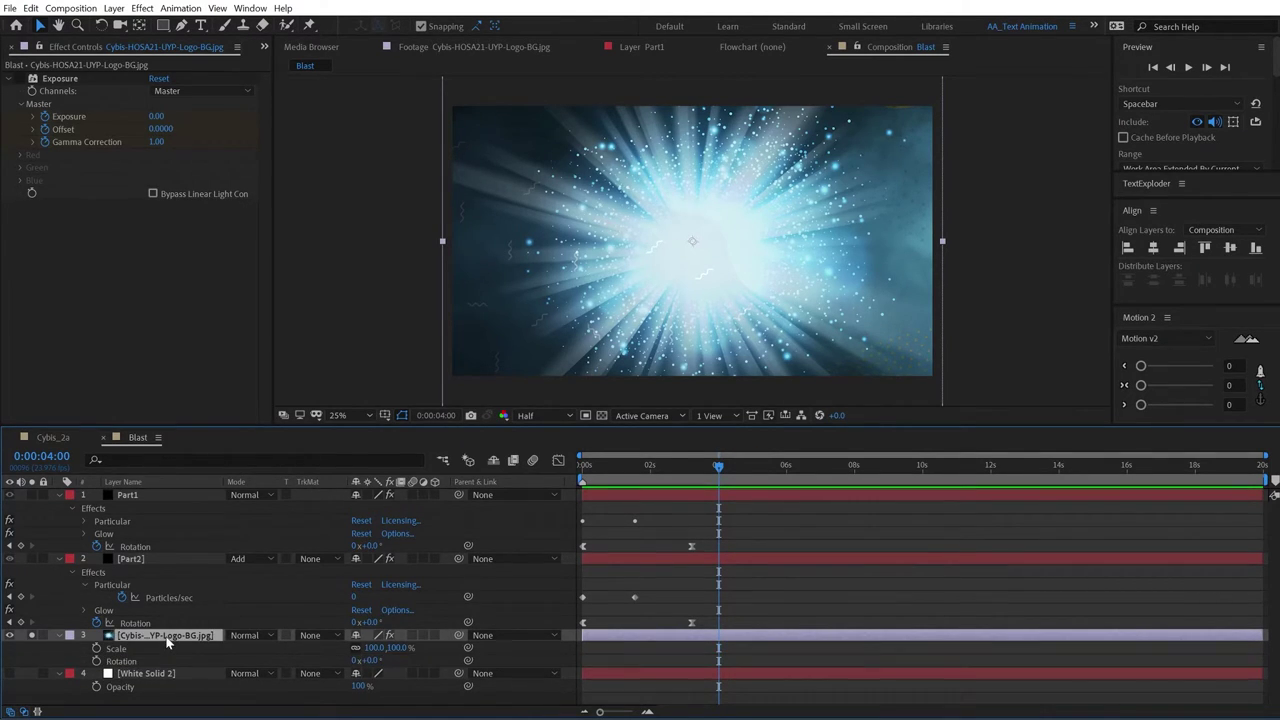
pyautogui.click(97, 661)
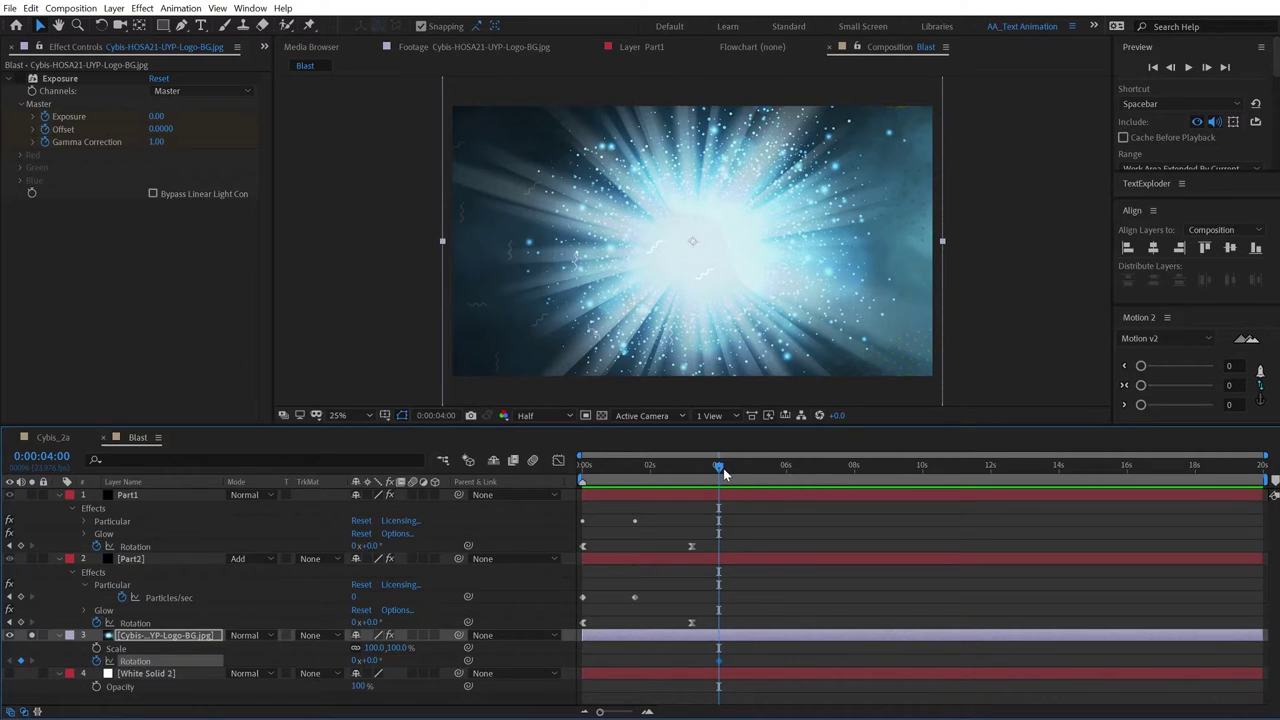
pyautogui.moveTo(724, 474); pyautogui.dragTo(634, 509)
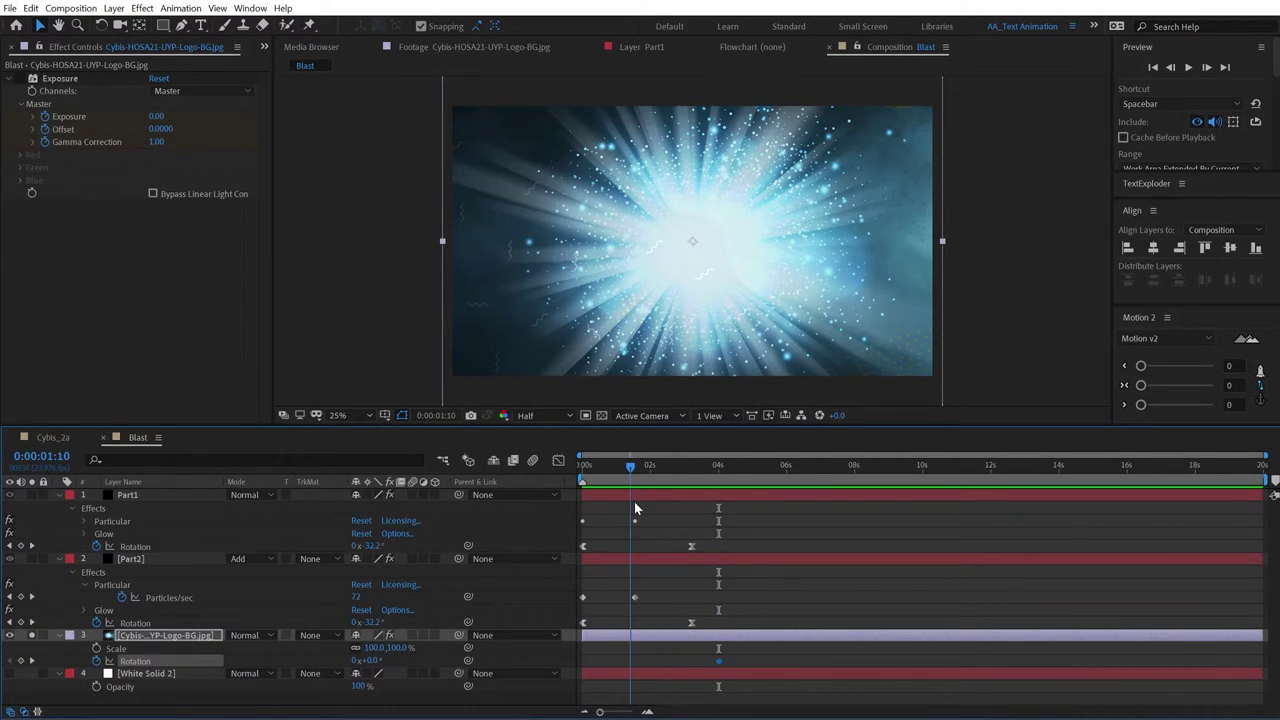
pyautogui.moveTo(370, 661); pyautogui.dragTo(334, 665)
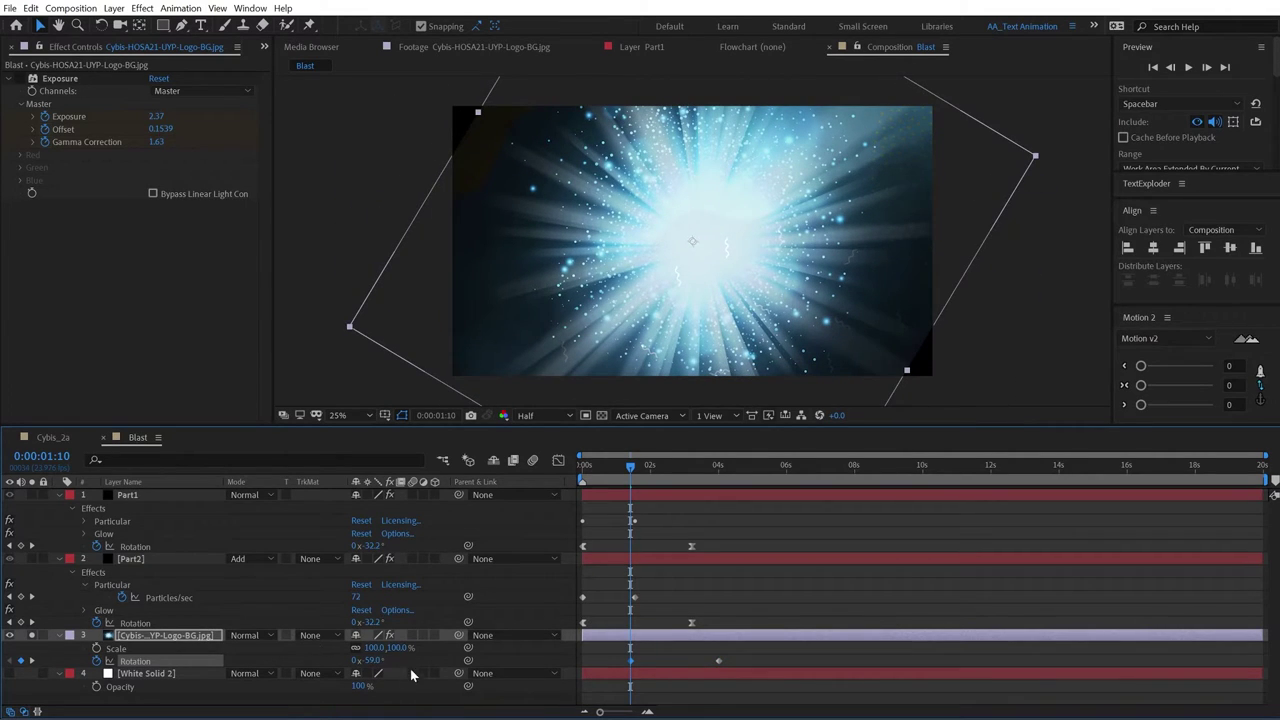
# Step: Set the background image's Scale to 117% and its first Rotation keyframe to -113°, and play the result
pyautogui.moveTo(408, 648); pyautogui.dragTo(409, 648)
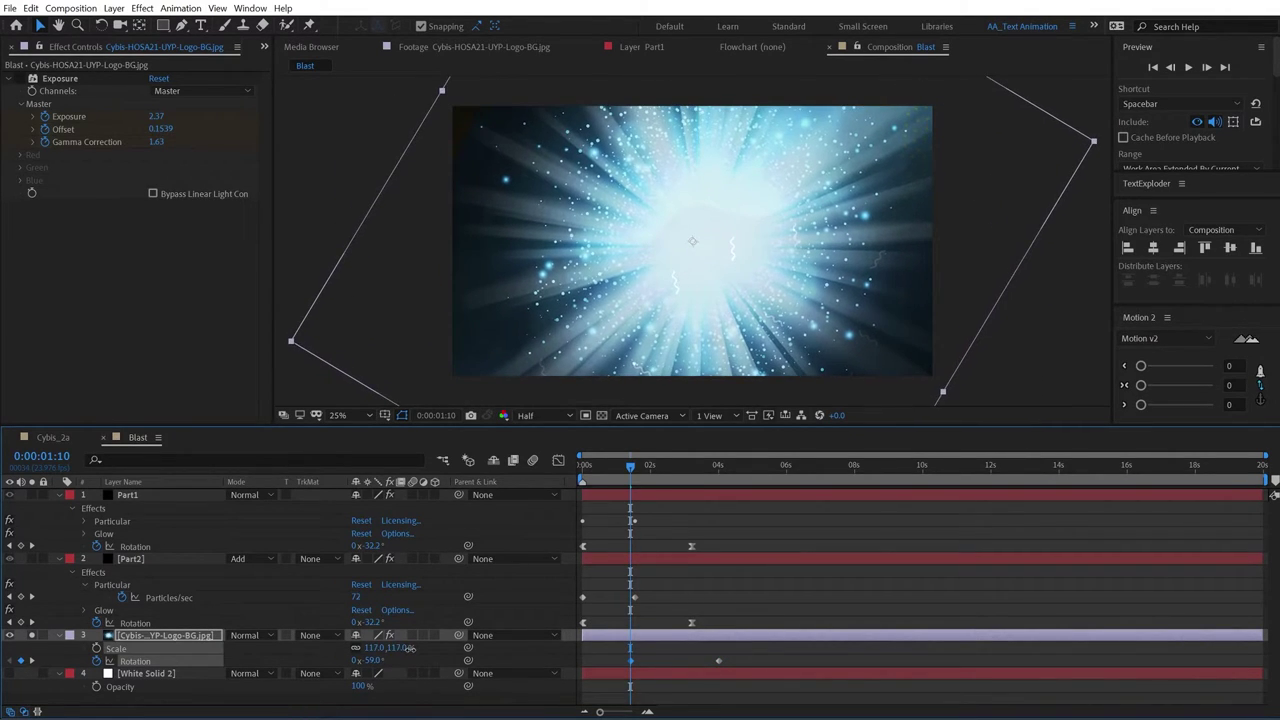
pyautogui.moveTo(628, 477); pyautogui.dragTo(676, 503)
pyautogui.press('space')
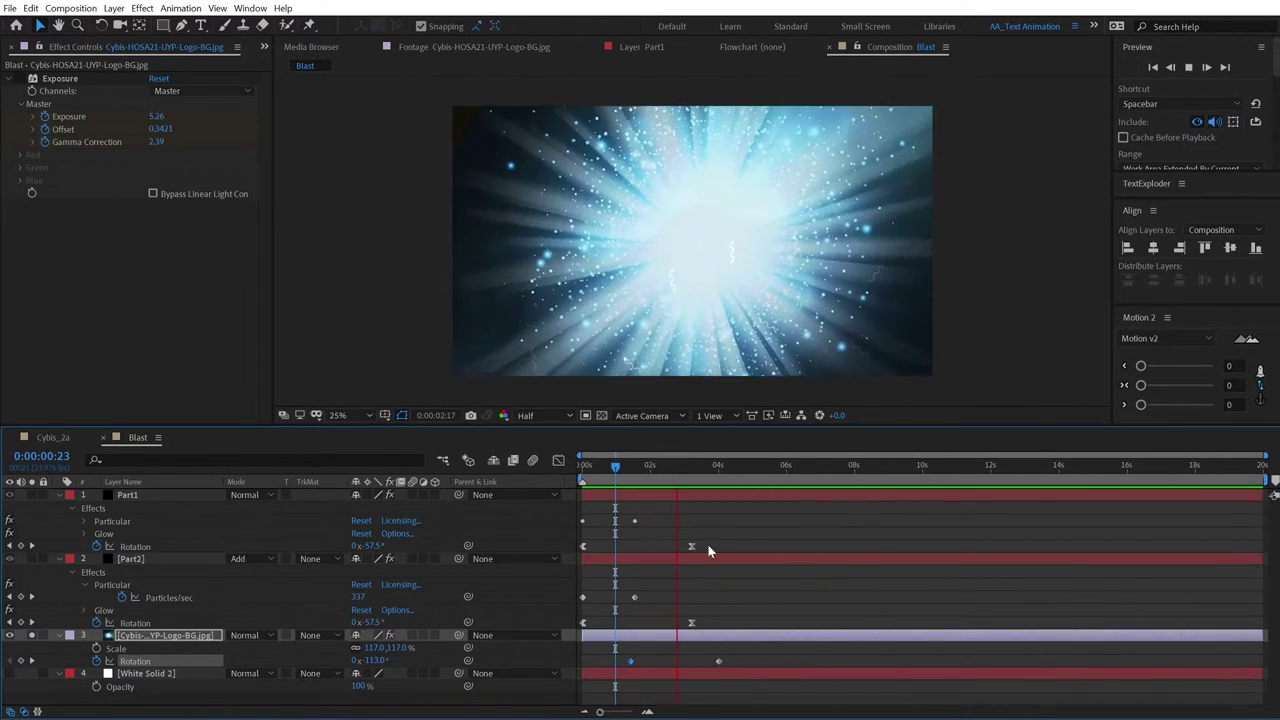
pyautogui.press('space')
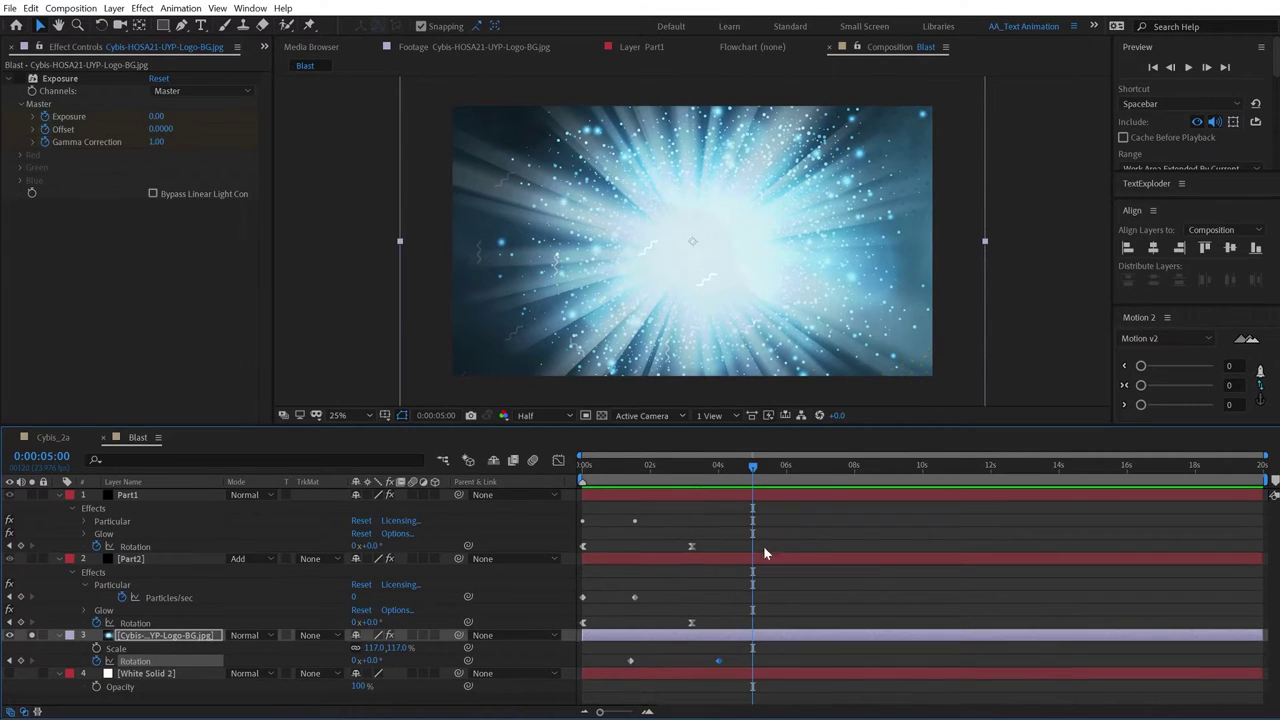
# Step: Keyframe a slightly larger positive Rotation for the background image at 0:00:13:05
pyautogui.click(941, 468)
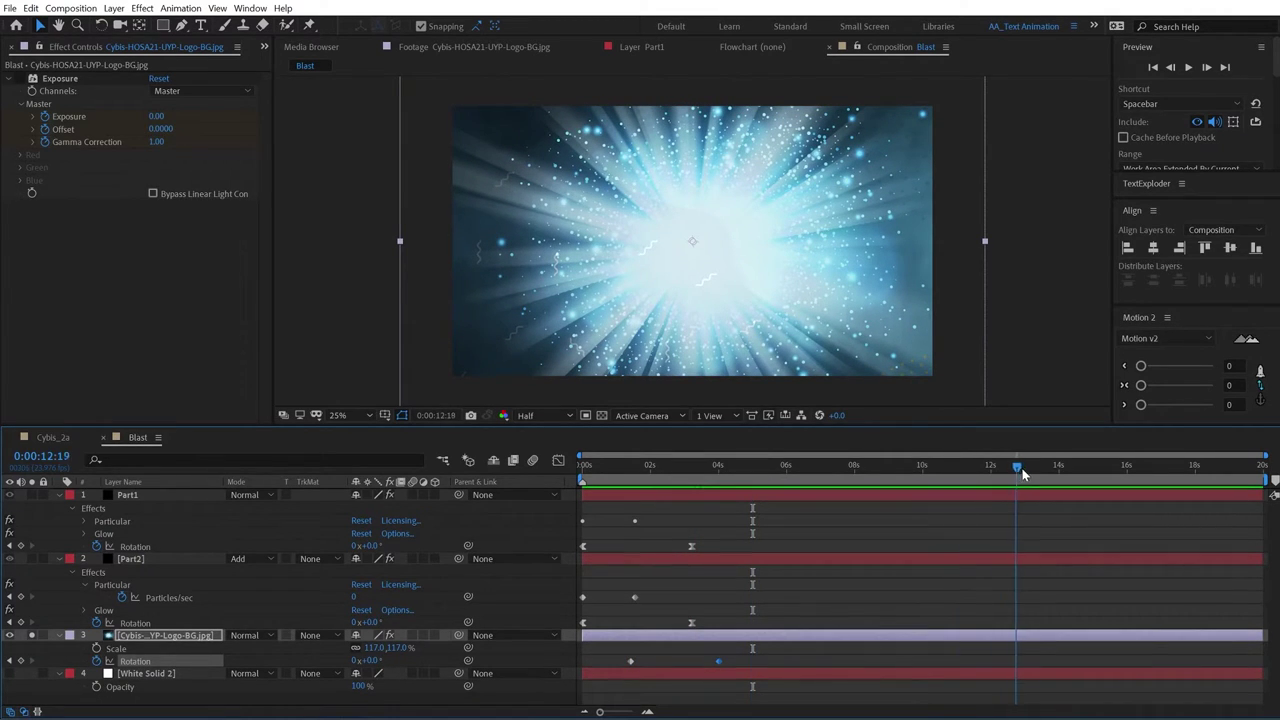
pyautogui.moveTo(1022, 474); pyautogui.dragTo(1032, 468)
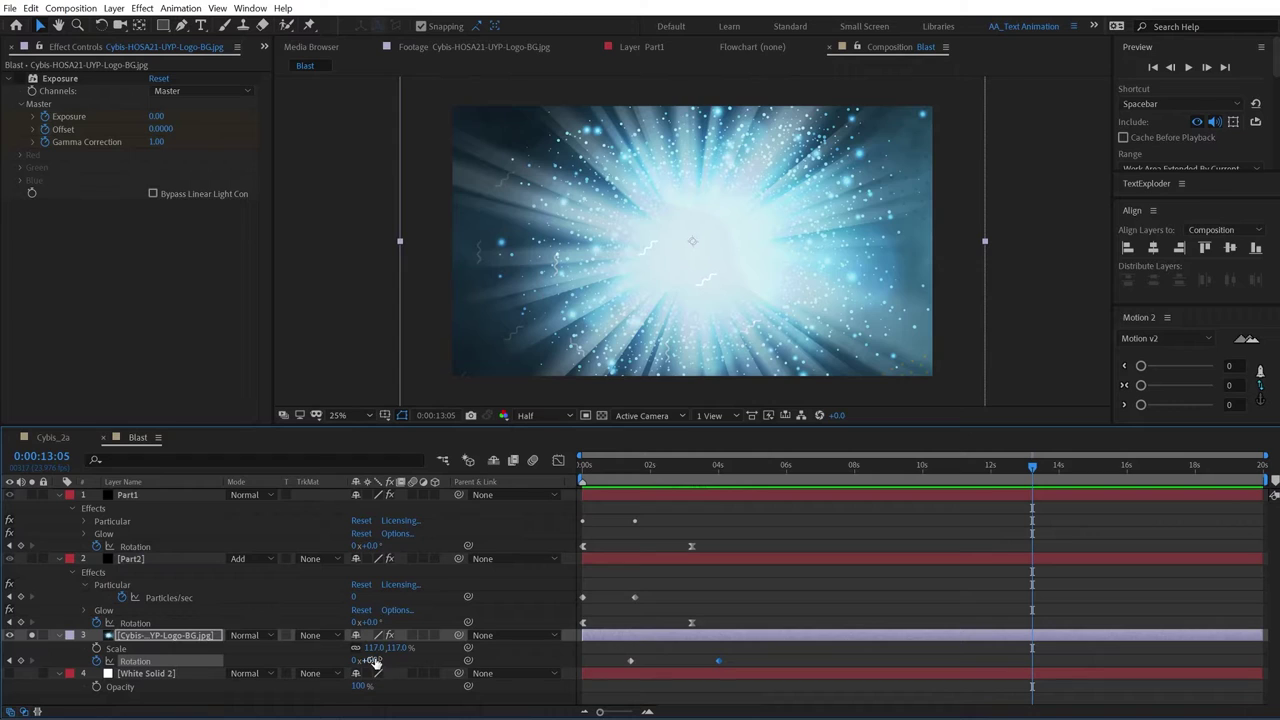
pyautogui.moveTo(374, 664); pyautogui.dragTo(396, 660)
# Step: Ease all three background Rotation keyframes and reshape the speed curve so the spin peaks early and slows toward the middle keyframe
pyautogui.moveTo(1035, 657); pyautogui.dragTo(567, 659)
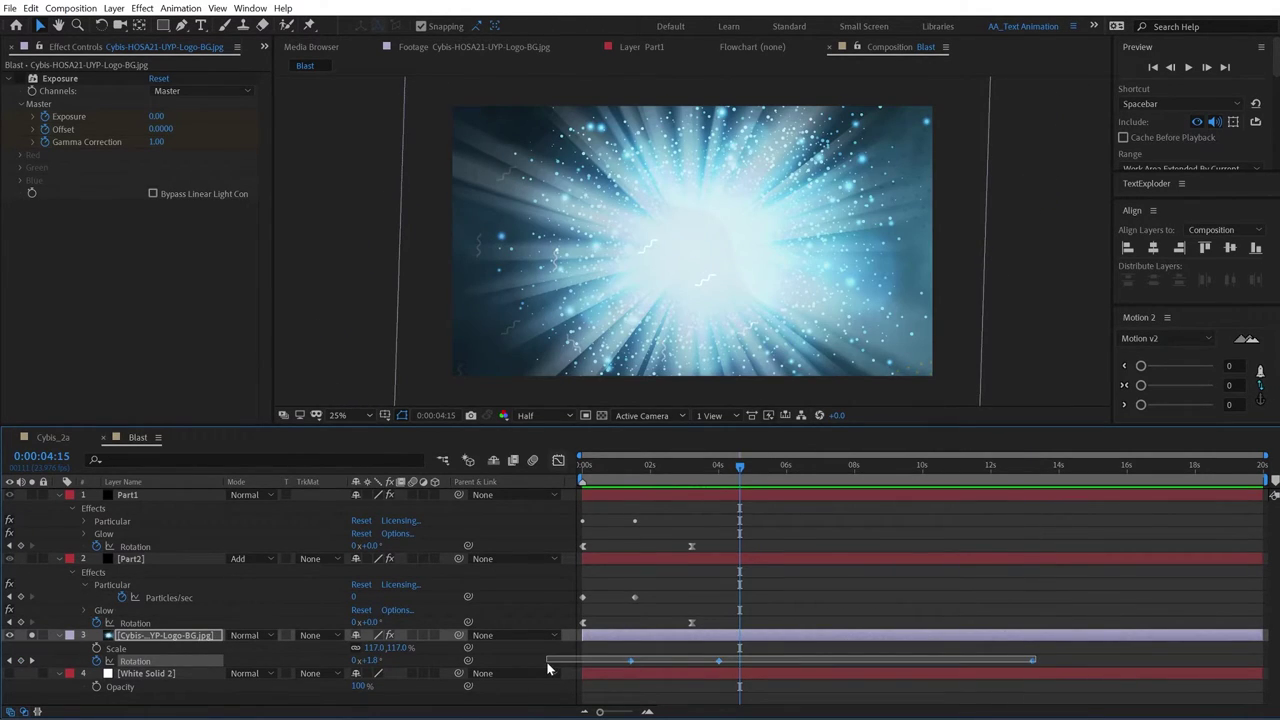
pyautogui.click(558, 460)
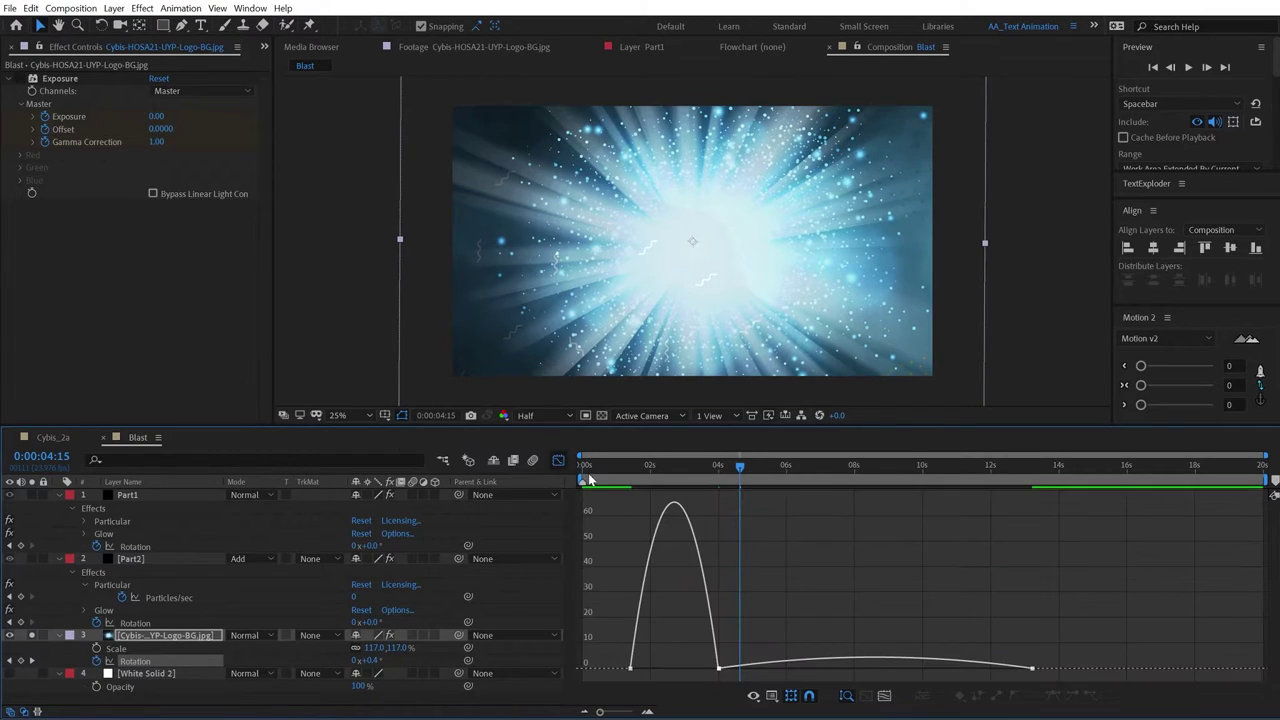
pyautogui.moveTo(718, 667)
pyautogui.mouseDown()
pyautogui.moveTo(719, 640)
pyautogui.moveTo(720, 664)
pyautogui.mouseUp()
pyautogui.moveTo(813, 467); pyautogui.dragTo(723, 514)
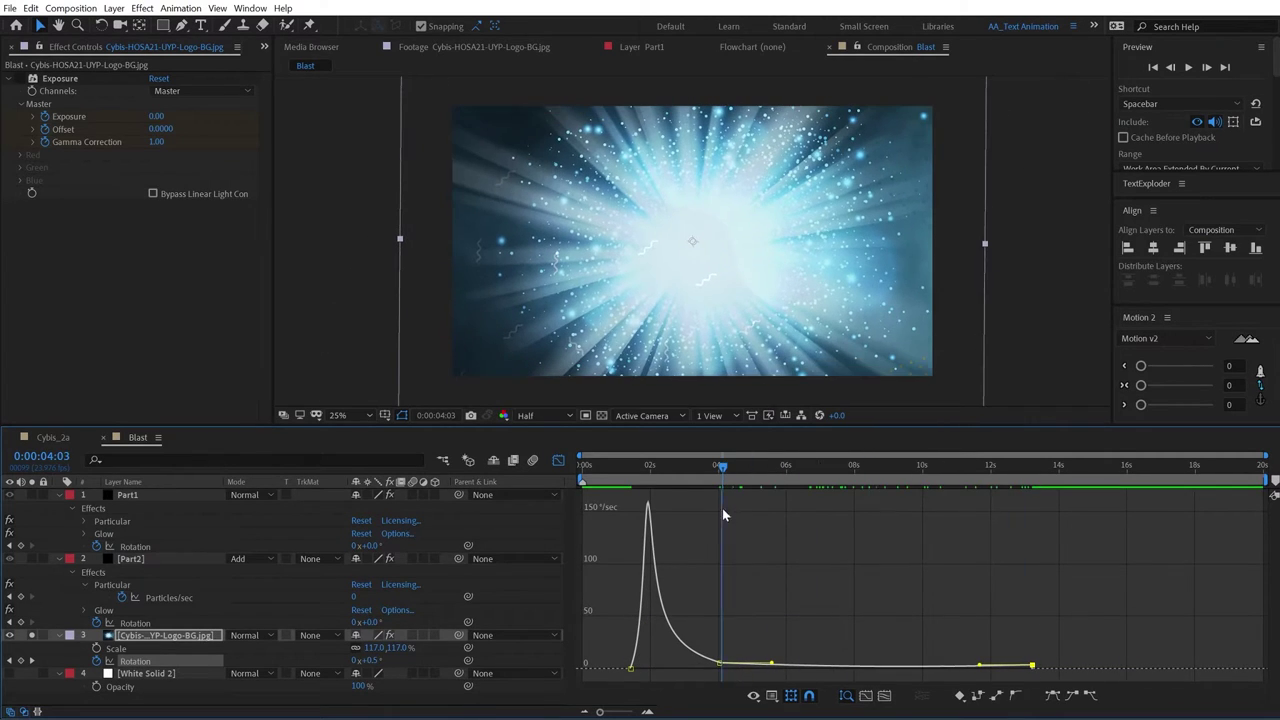
# Step: Flatten the Rotation speed curve between the middle and last keyframes into a slow drift of about 4 to 5 °/sec, starting at 0:00:04:03
pyautogui.scroll(1, 772, 645)
pyautogui.moveTo(769, 647); pyautogui.dragTo(848, 644)
pyautogui.moveTo(842, 712)
pyautogui.mouseDown()
pyautogui.moveTo(893, 716)
pyautogui.moveTo(839, 716)
pyautogui.moveTo(863, 716)
pyautogui.mouseUp()
pyautogui.moveTo(1139, 626)
pyautogui.mouseDown()
pyautogui.moveTo(1180, 626)
pyautogui.moveTo(1114, 623)
pyautogui.mouseUp()
pyautogui.moveTo(1244, 623)
pyautogui.mouseDown()
pyautogui.moveTo(1232, 625)
pyautogui.moveTo(1232, 604)
pyautogui.mouseUp()
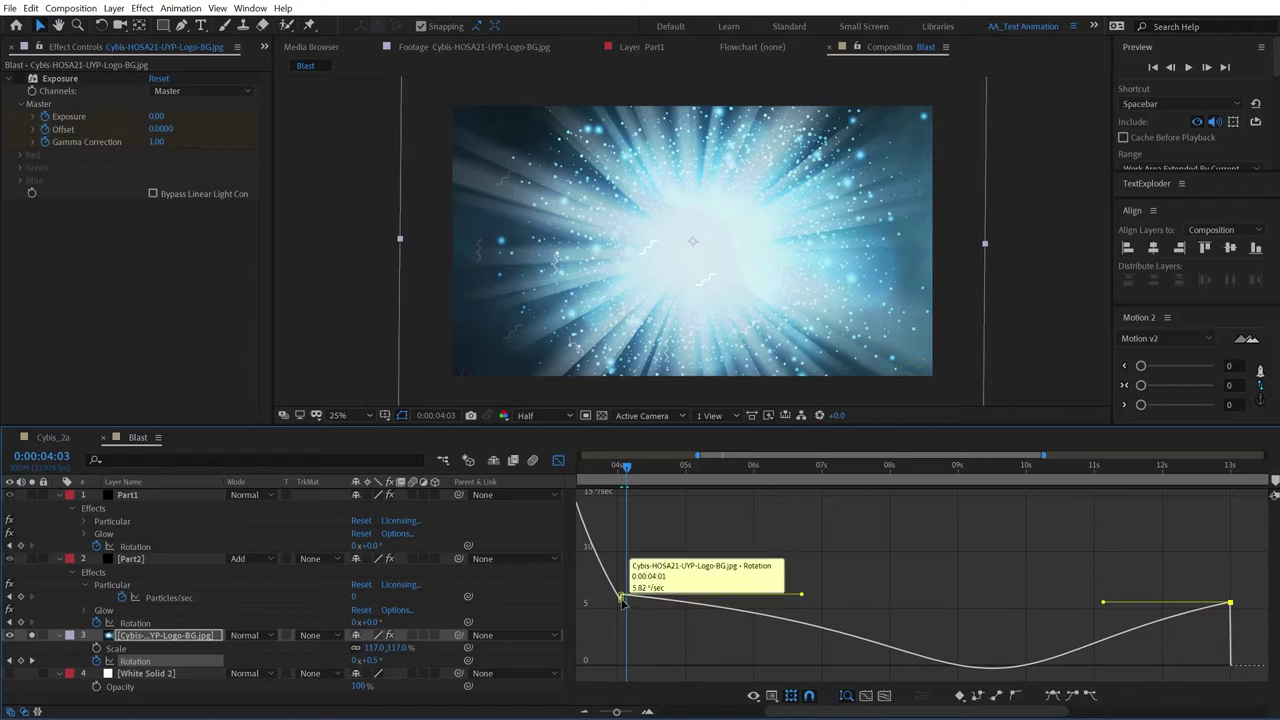
pyautogui.moveTo(621, 598); pyautogui.dragTo(627, 643)
pyautogui.moveTo(1233, 608); pyautogui.dragTo(1232, 640)
pyautogui.moveTo(1108, 640); pyautogui.dragTo(1222, 649)
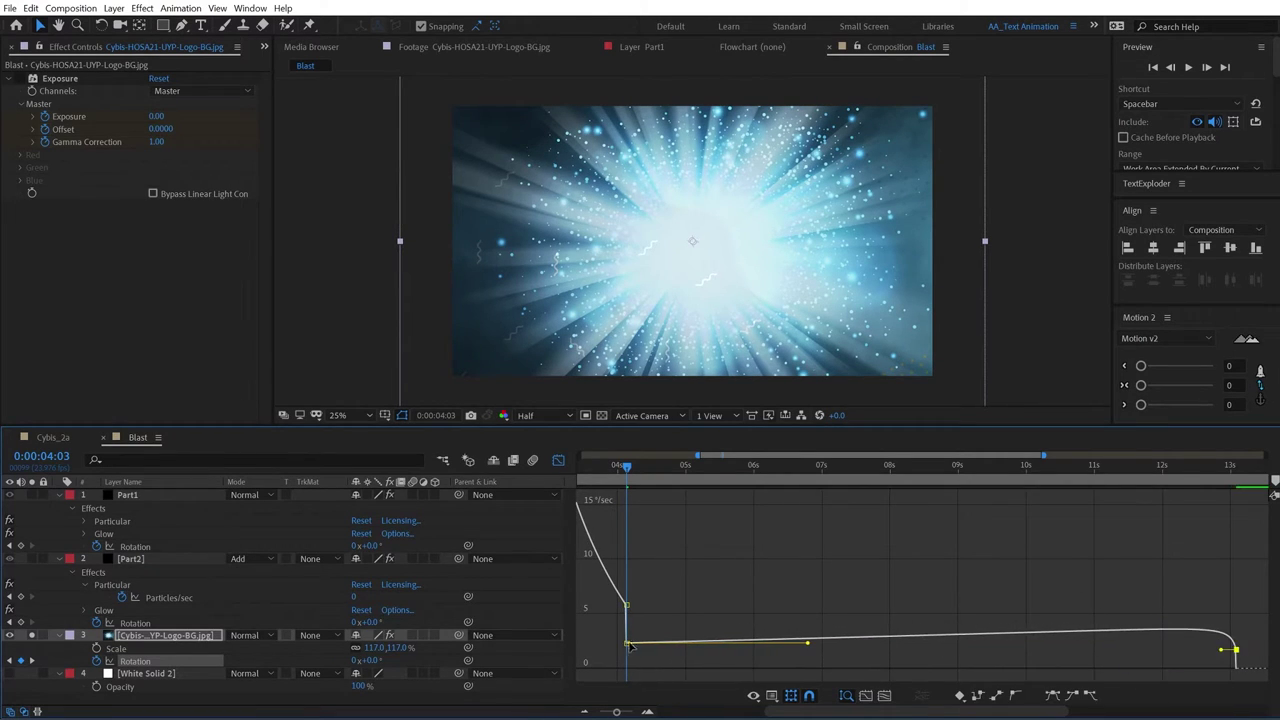
pyautogui.moveTo(807, 642)
pyautogui.mouseDown()
pyautogui.moveTo(807, 662)
pyautogui.moveTo(807, 623)
pyautogui.mouseUp()
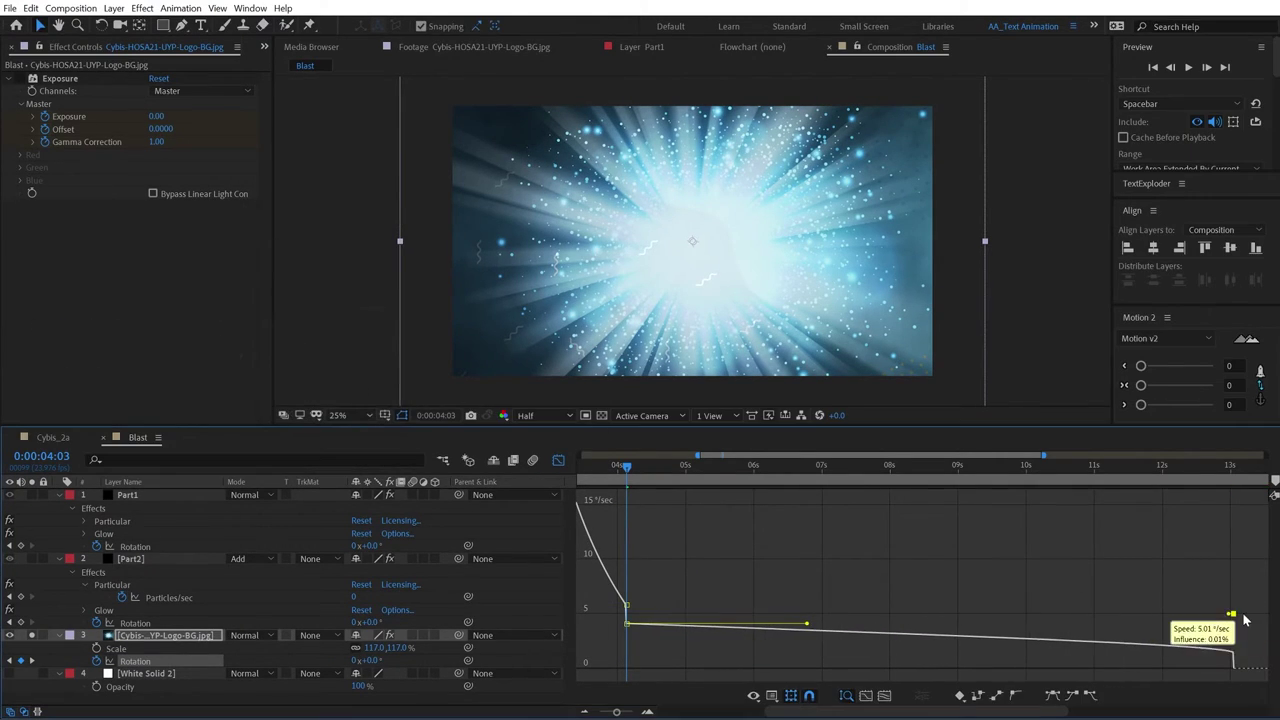
# Step: Reshape the first segment of the Rotation speed curve to start at about 200 °/sec and decay to the middle keyframe, checking the playback
pyautogui.moveTo(626, 606); pyautogui.dragTo(628, 600)
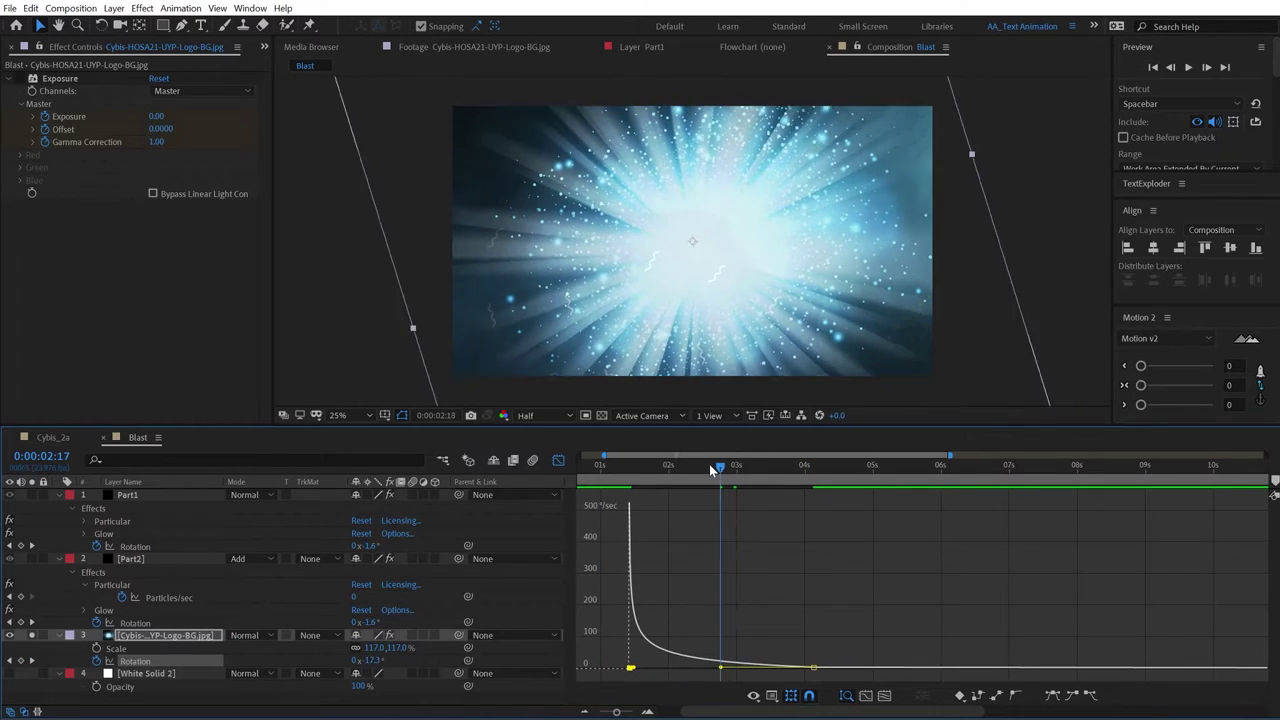
pyautogui.moveTo(709, 464); pyautogui.dragTo(617, 466)
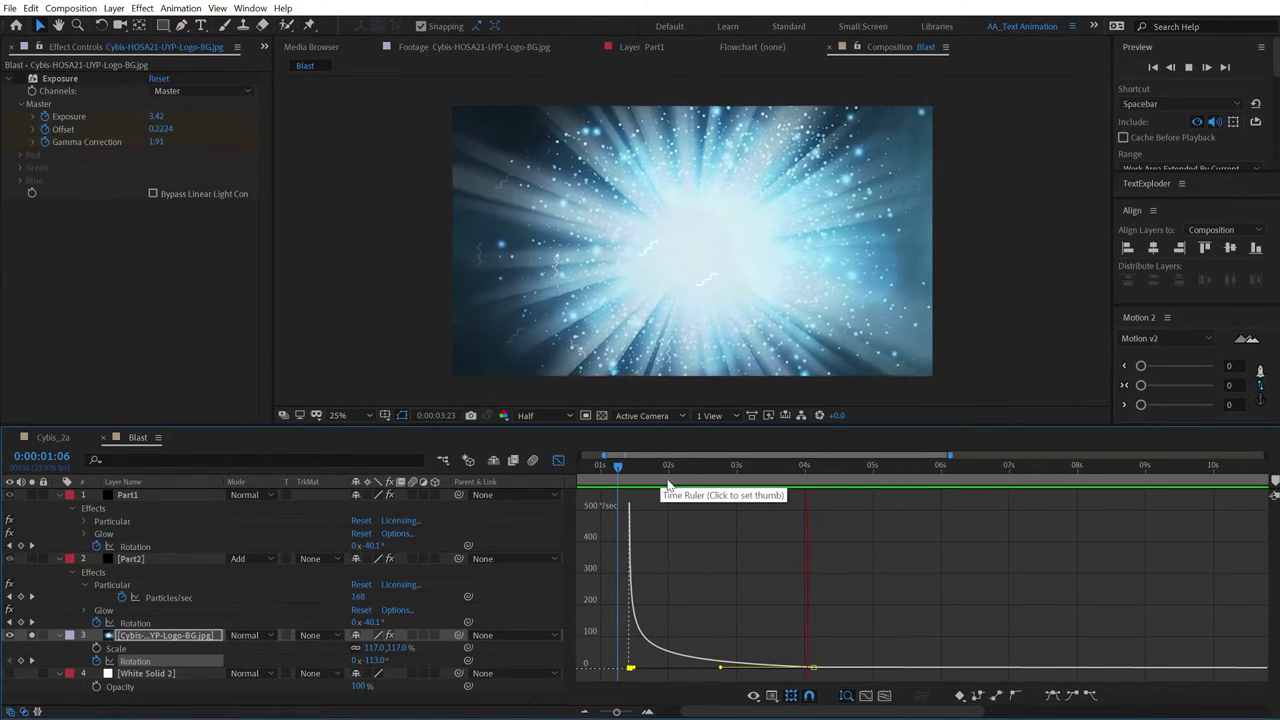
pyautogui.moveTo(720, 670); pyautogui.dragTo(735, 672)
pyautogui.click(614, 470)
pyautogui.press('space')
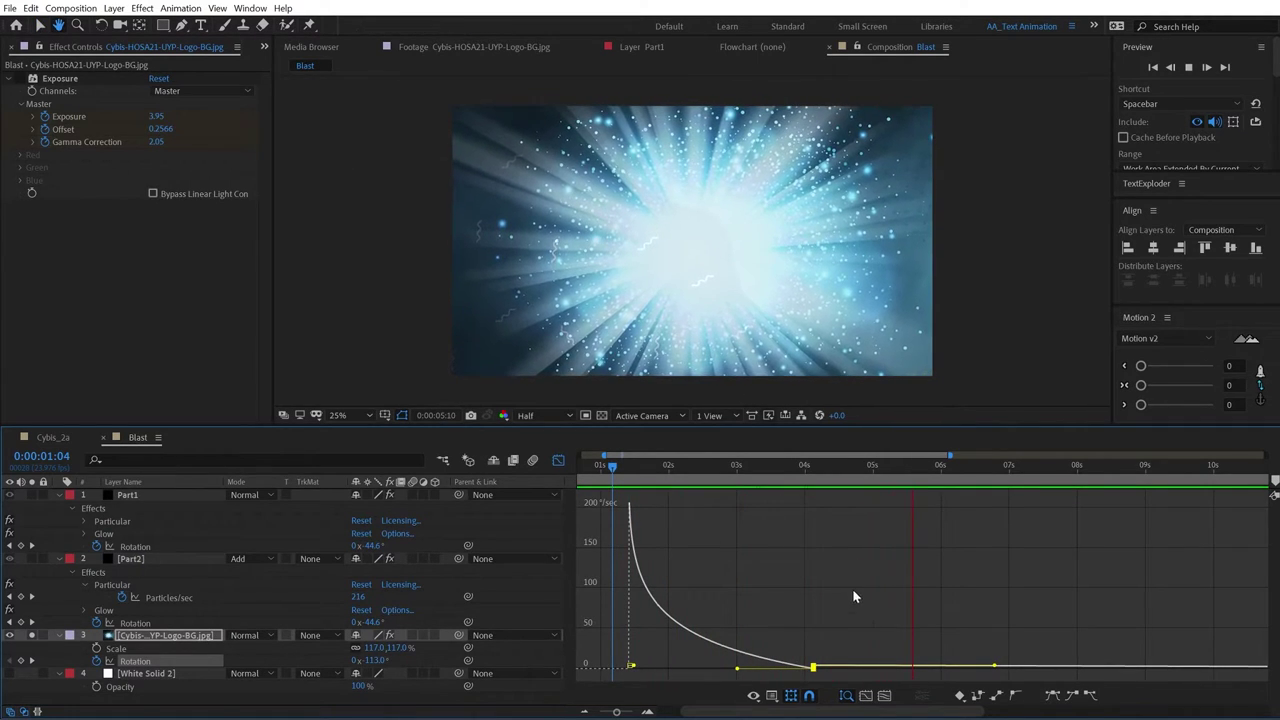
pyautogui.click(558, 460)
# Step: Re-enable the Exposure effect on the background image and preview the flash
pyautogui.press('Home')
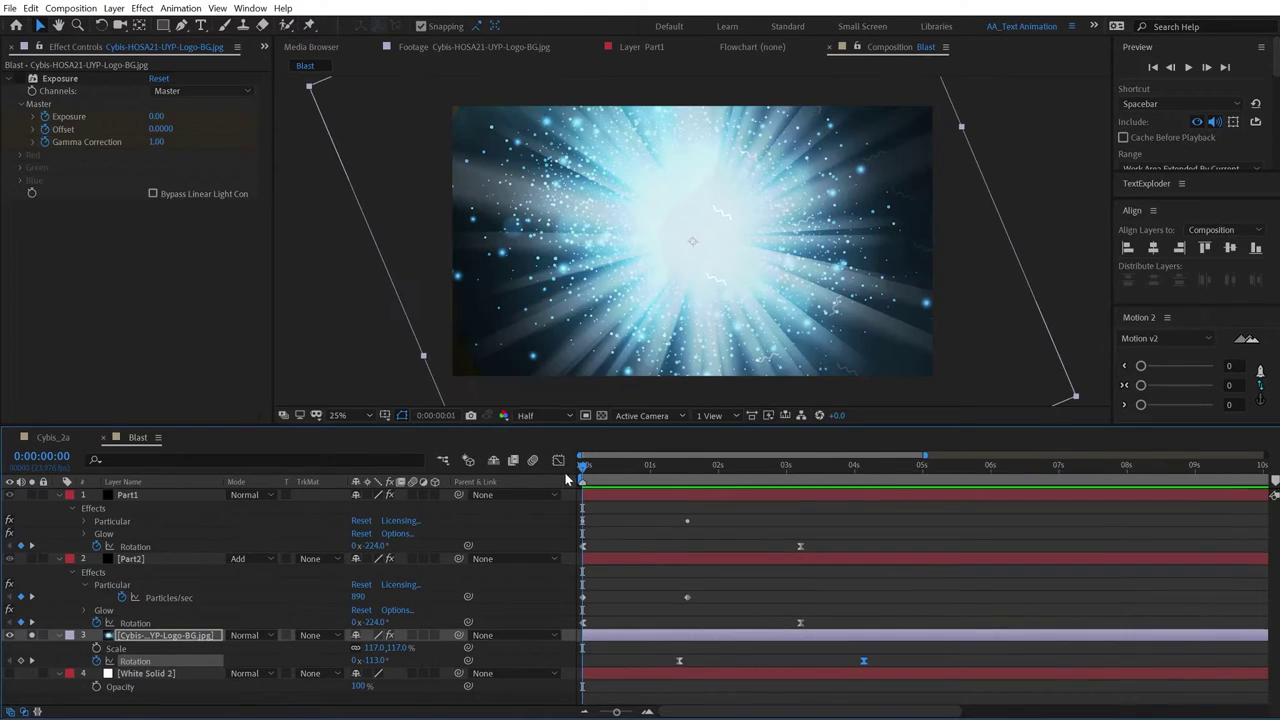
pyautogui.click(141, 637)
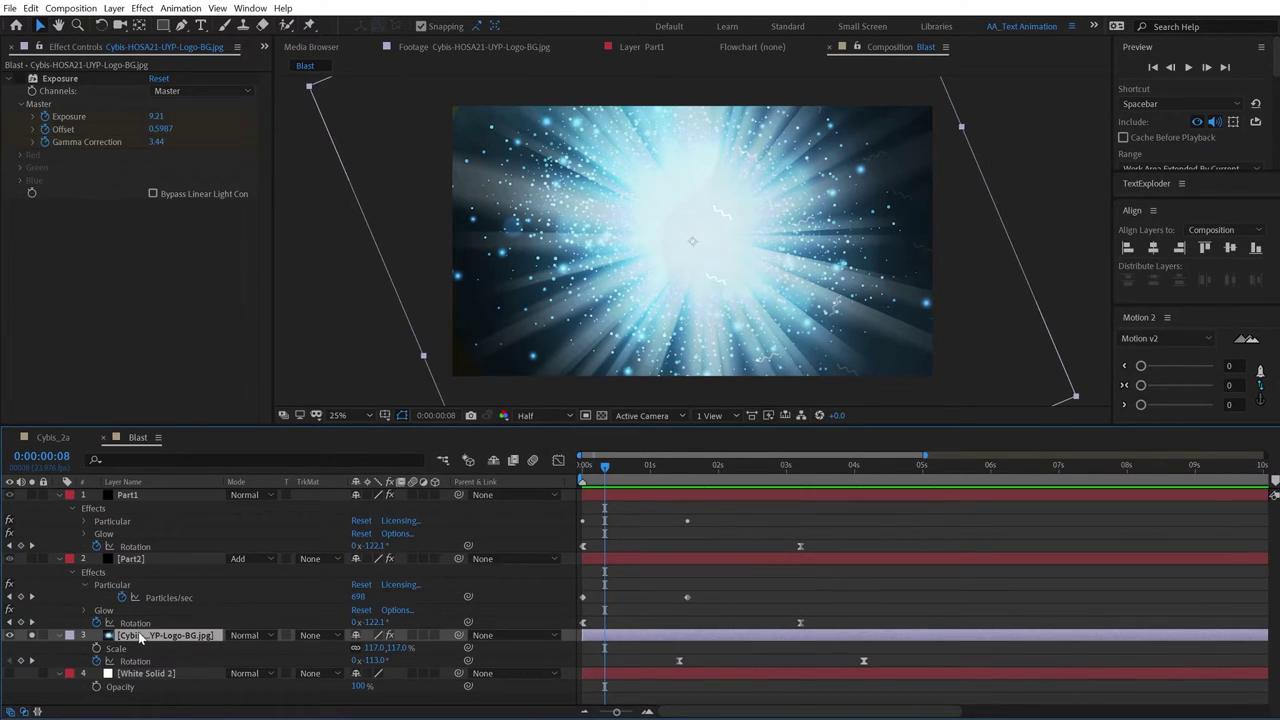
pyautogui.click(20, 78)
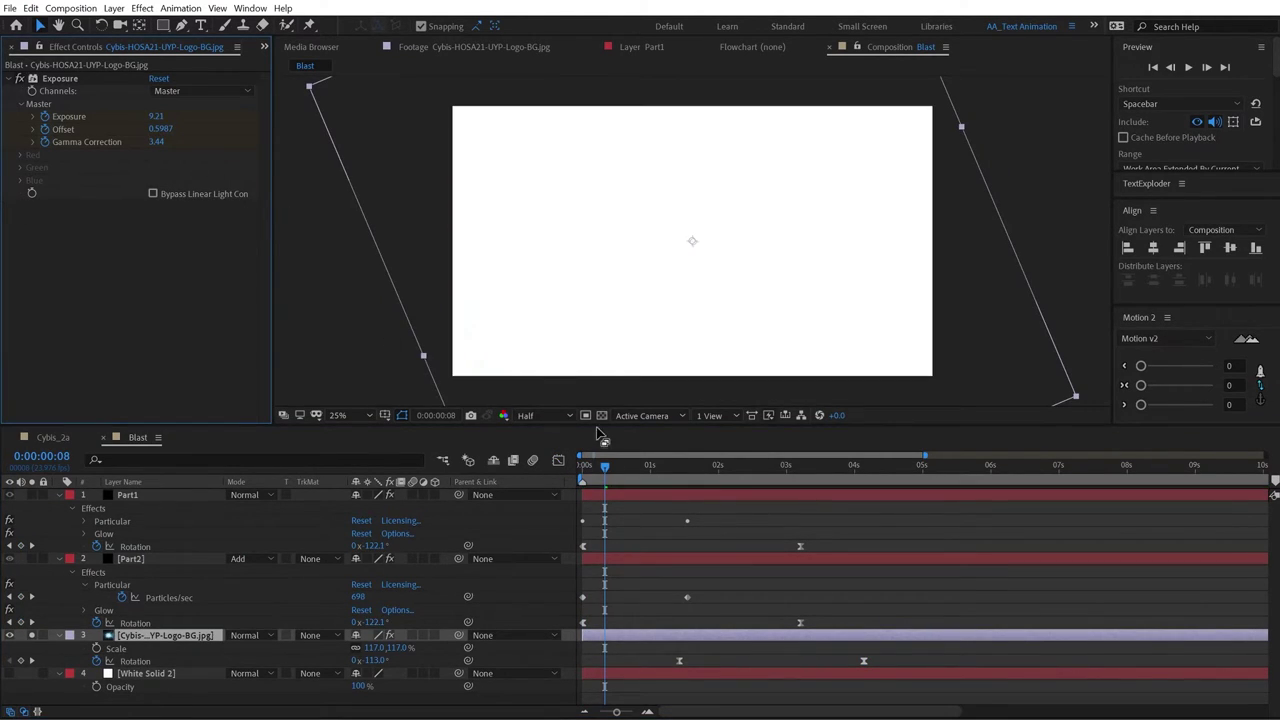
pyautogui.click(607, 470)
pyautogui.press('space')
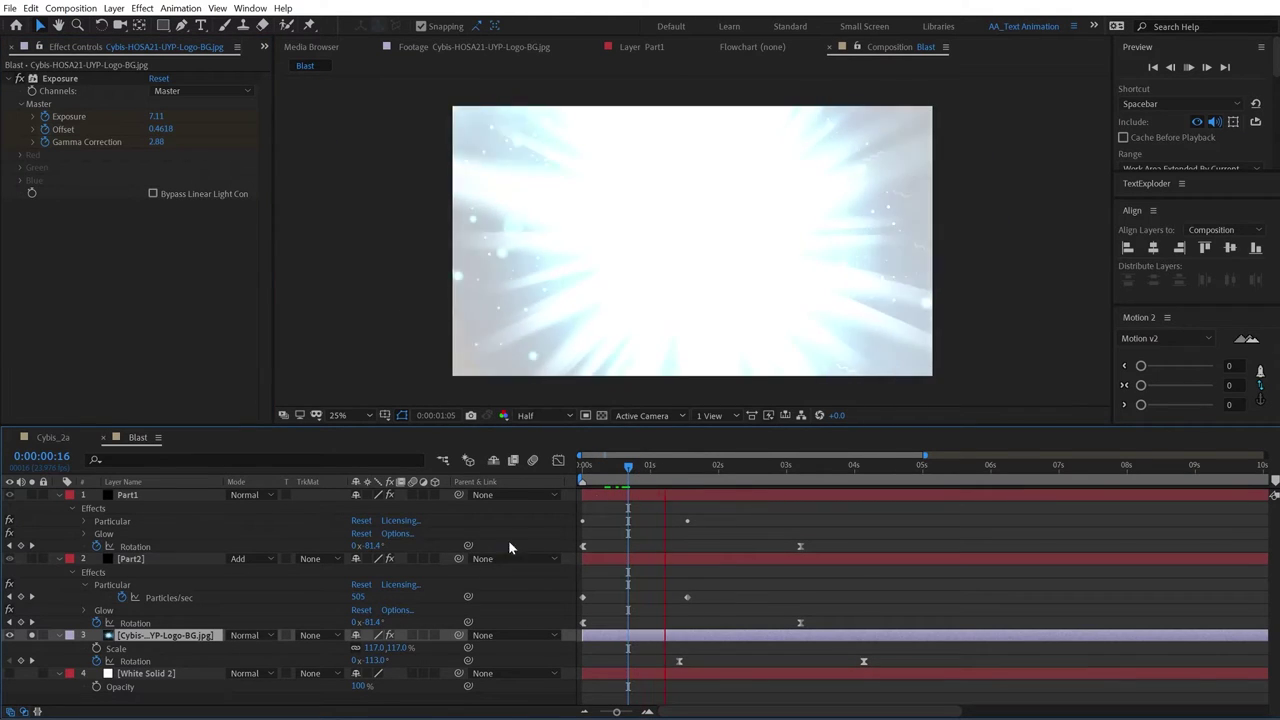
pyautogui.press('space')
# Step: Reveal the background image's animated properties and play the flash and rotation from the start
pyautogui.press('u')
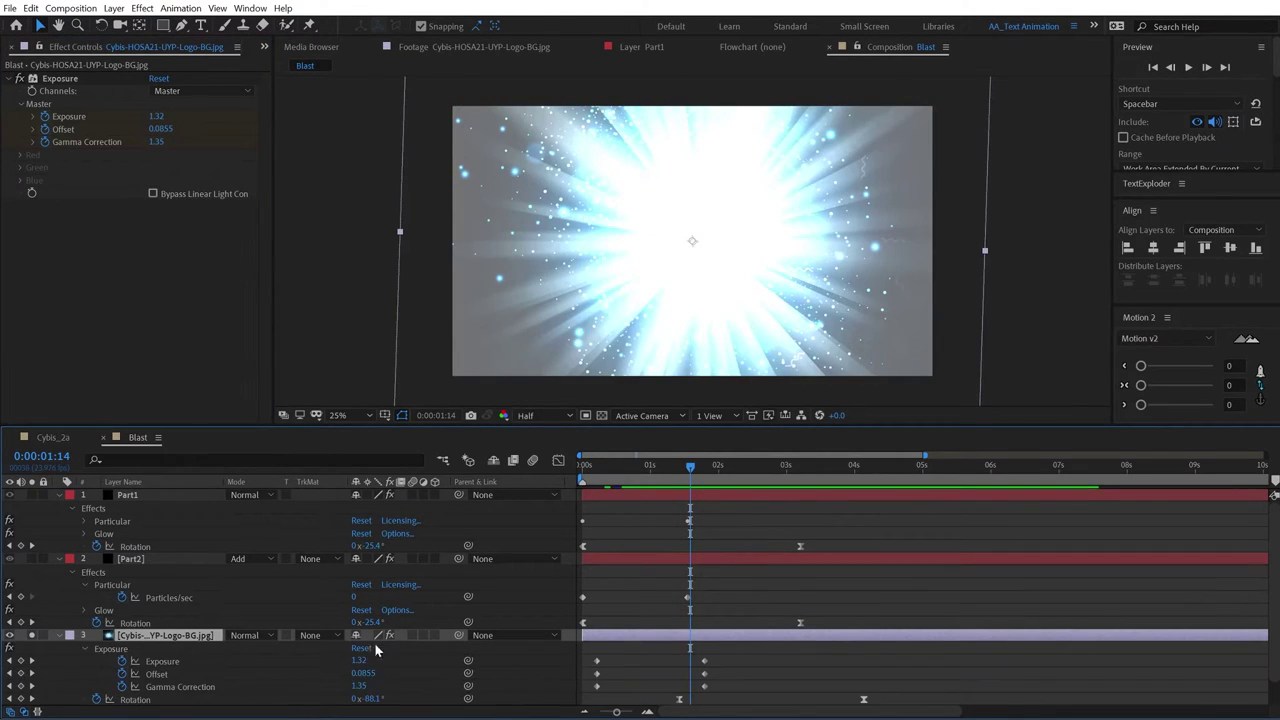
pyautogui.moveTo(1270, 567); pyautogui.dragTo(1275, 617)
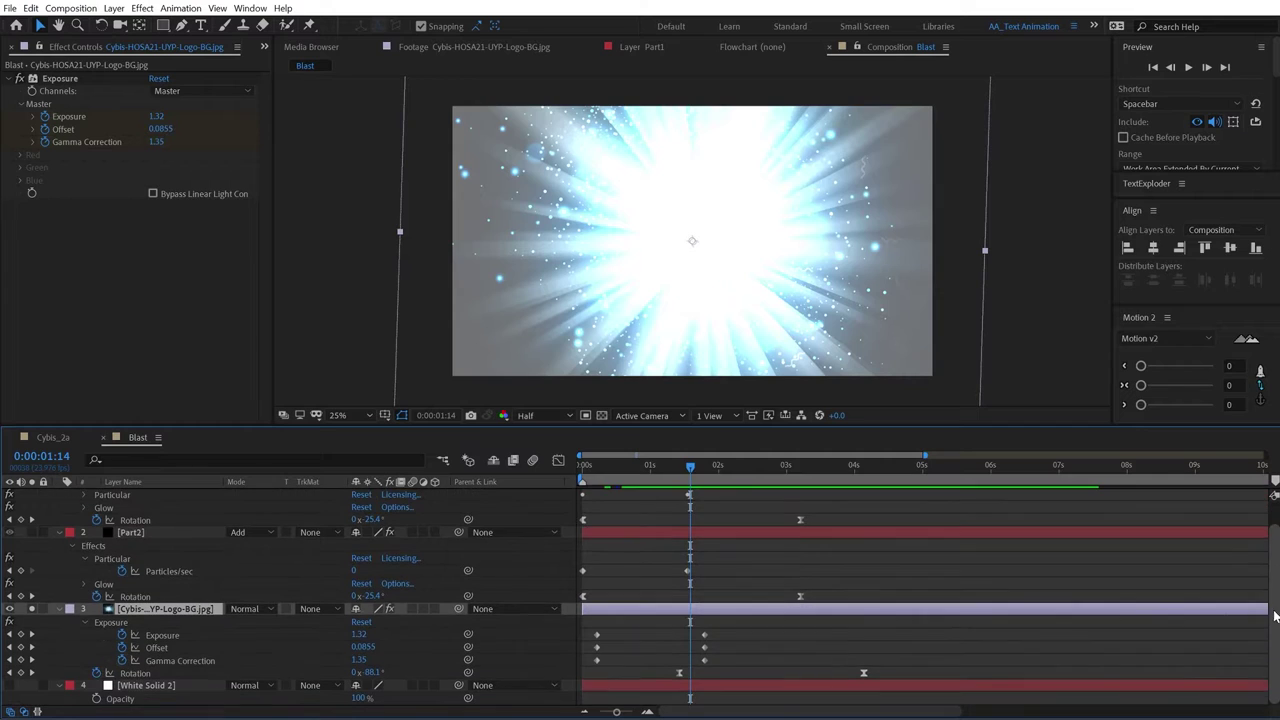
pyautogui.moveTo(683, 468); pyautogui.dragTo(584, 468)
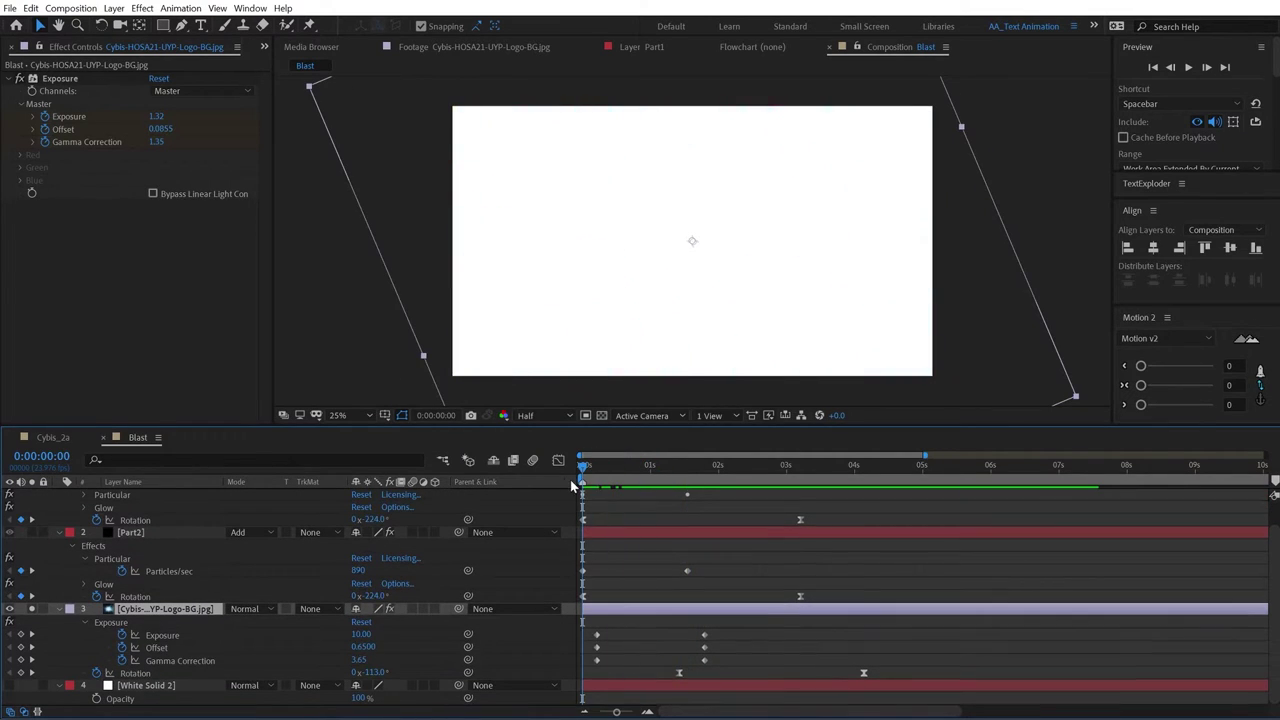
pyautogui.press('space')
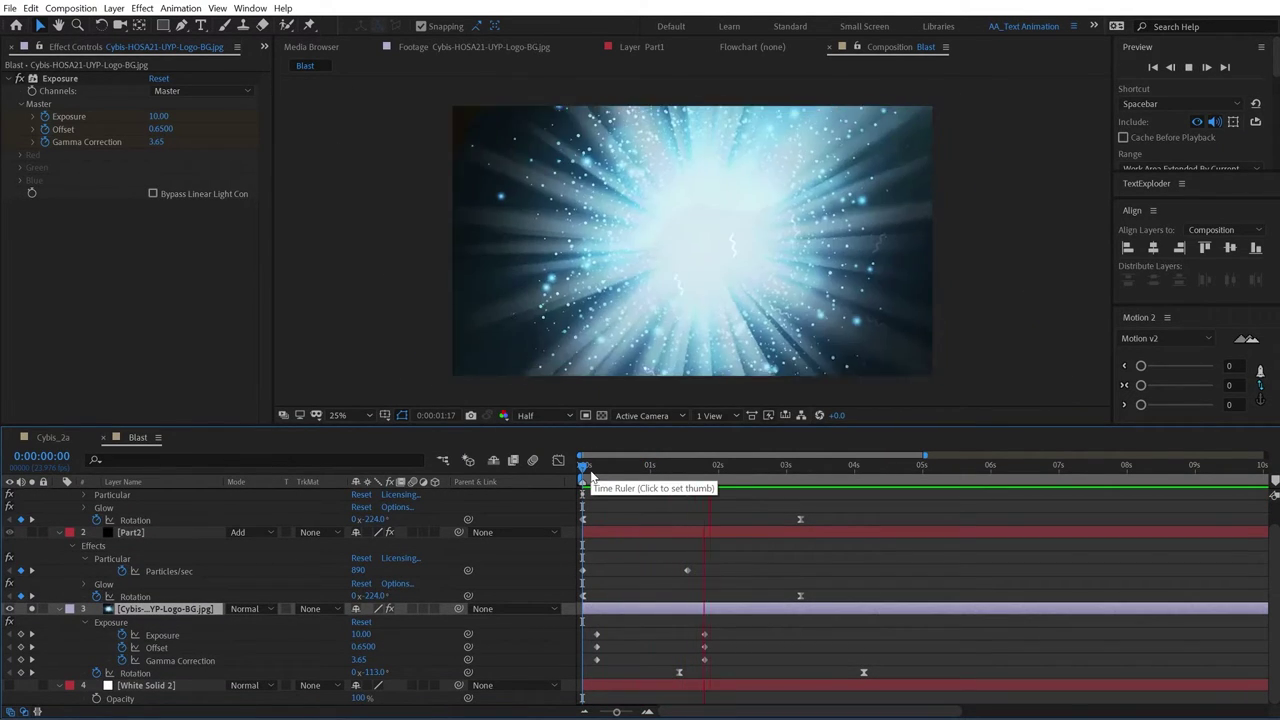
pyautogui.press('space')
# Step: Move all three background Rotation keyframes earlier so the first aligns with the first Exposure keyframe at 0:00:00:05
pyautogui.moveTo(876, 662); pyautogui.dragTo(658, 679)
pyautogui.press('-')
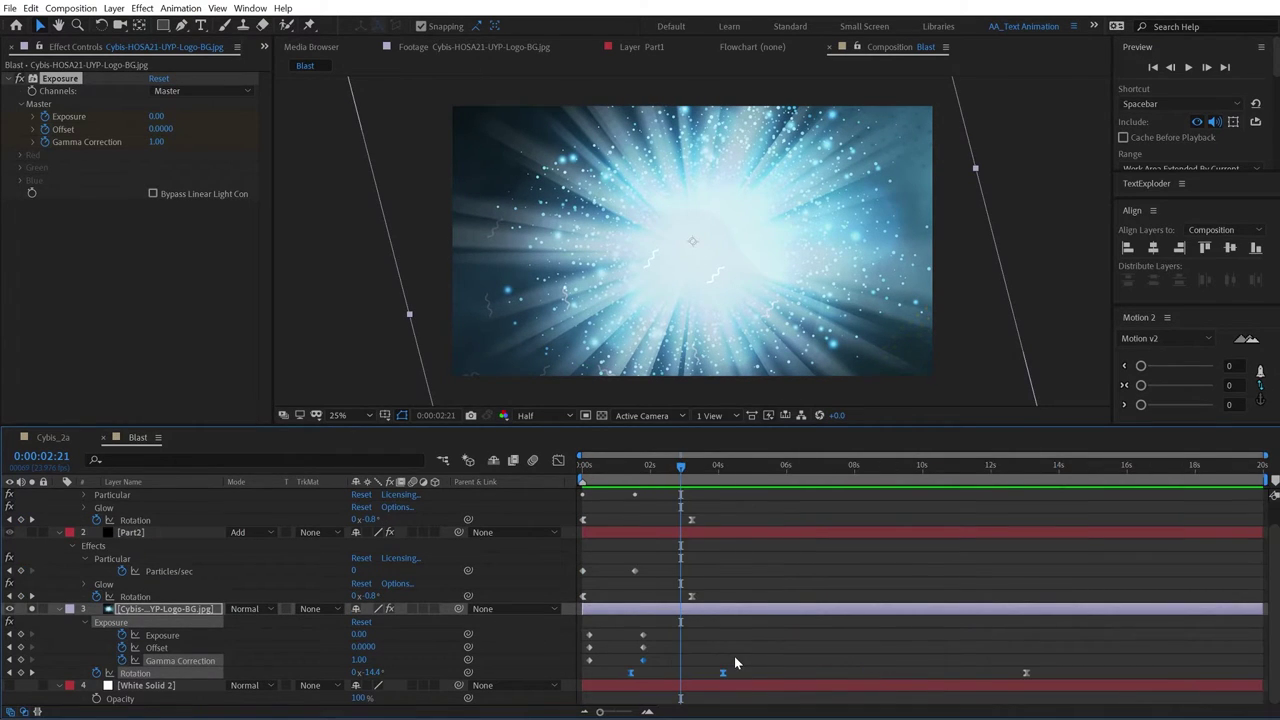
pyautogui.moveTo(1066, 666); pyautogui.dragTo(619, 678)
pyautogui.moveTo(630, 674); pyautogui.dragTo(589, 675)
pyautogui.press('space')
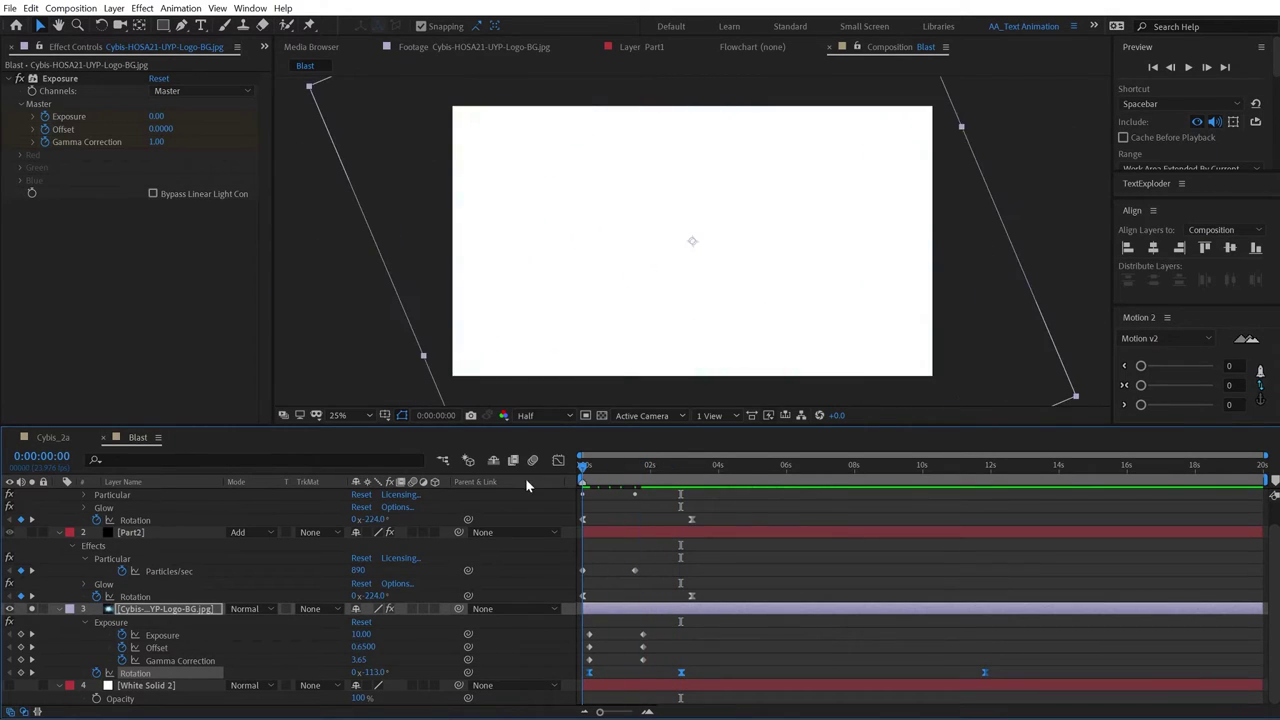
# Step: Make the particle layers visible again and play the burst over the background from the start
pyautogui.press('space')
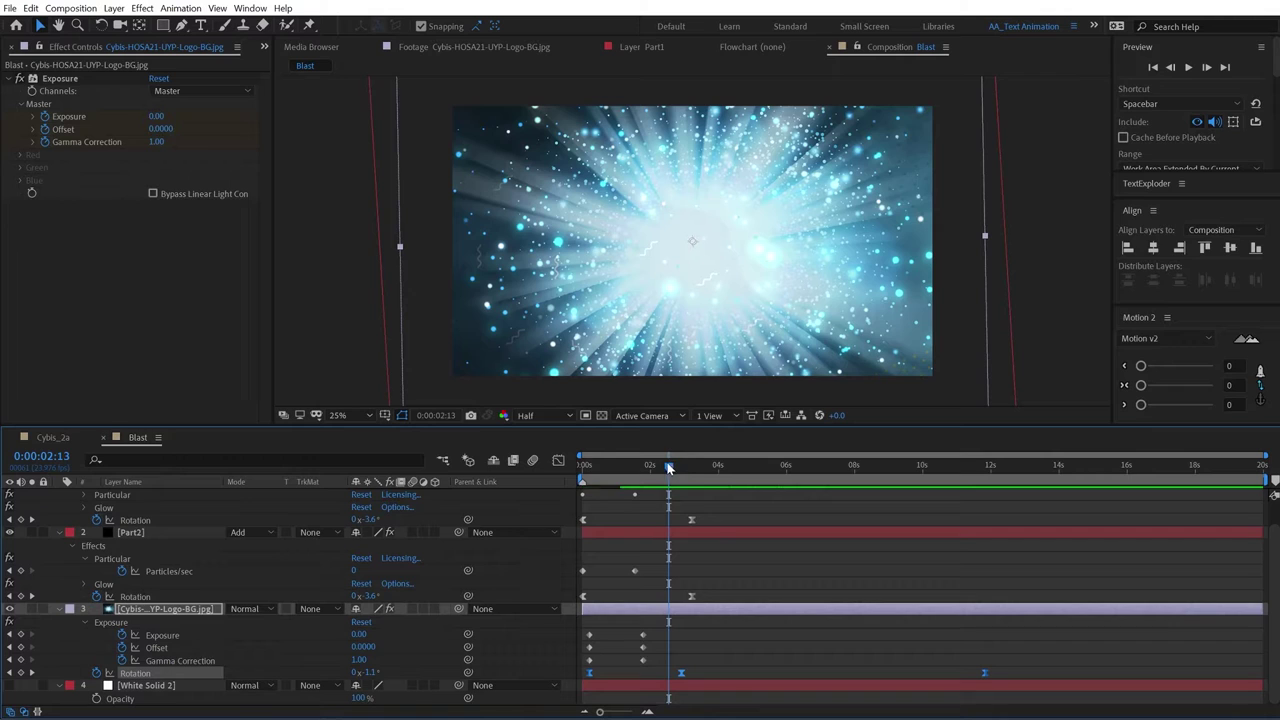
pyautogui.moveTo(669, 467); pyautogui.dragTo(584, 467)
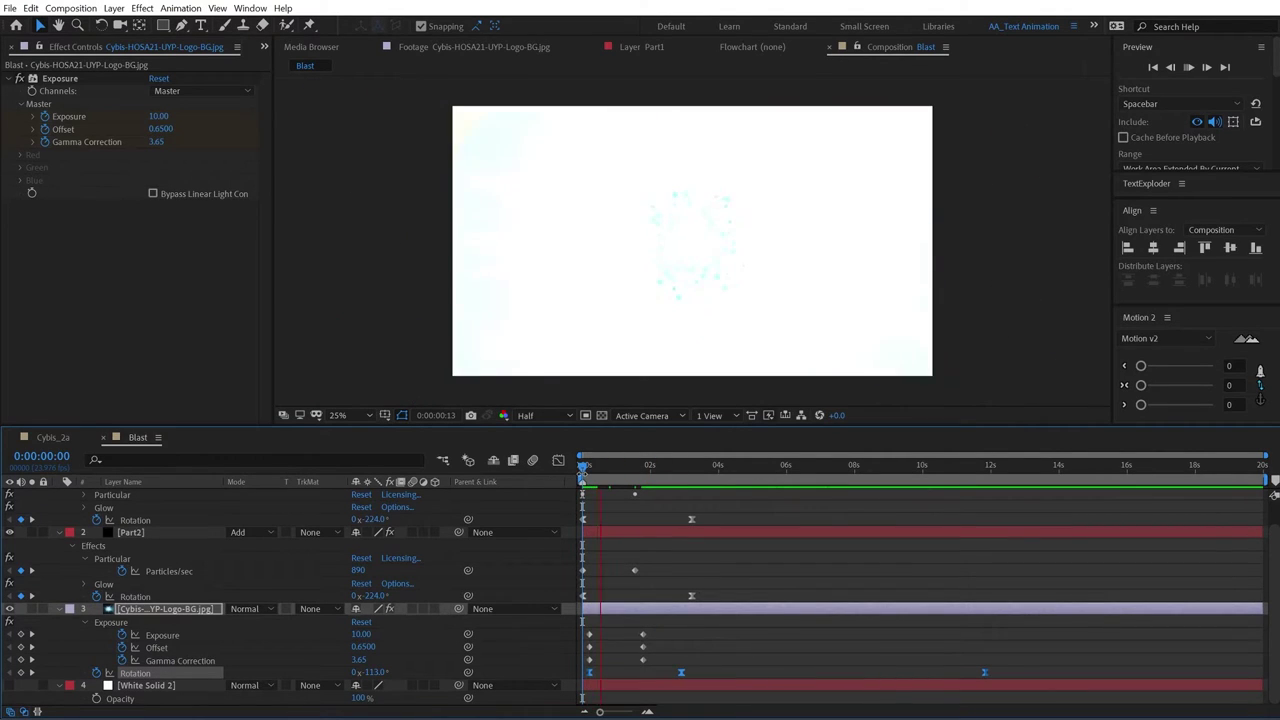
pyautogui.press('space')
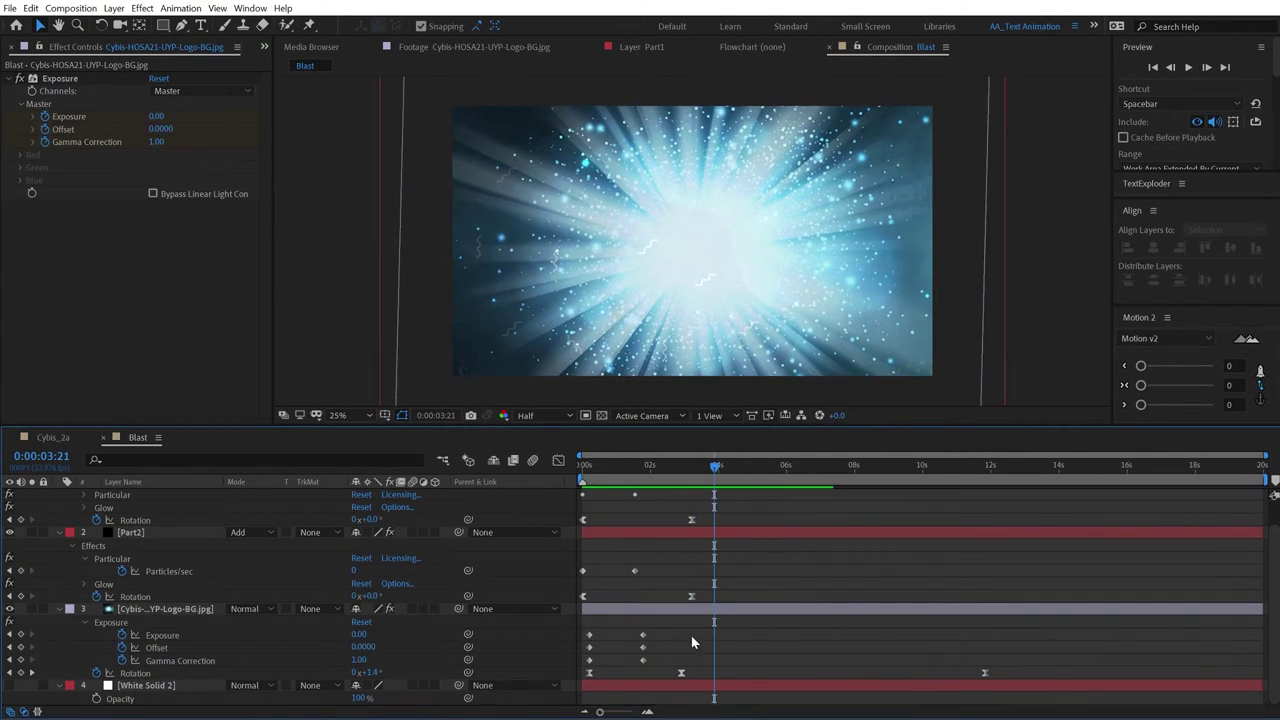
# Step: Move the middle Rotation keyframe to about 0:00:03:00 and smooth its speed transition into the slow drift, checking the playback
pyautogui.click(681, 673)
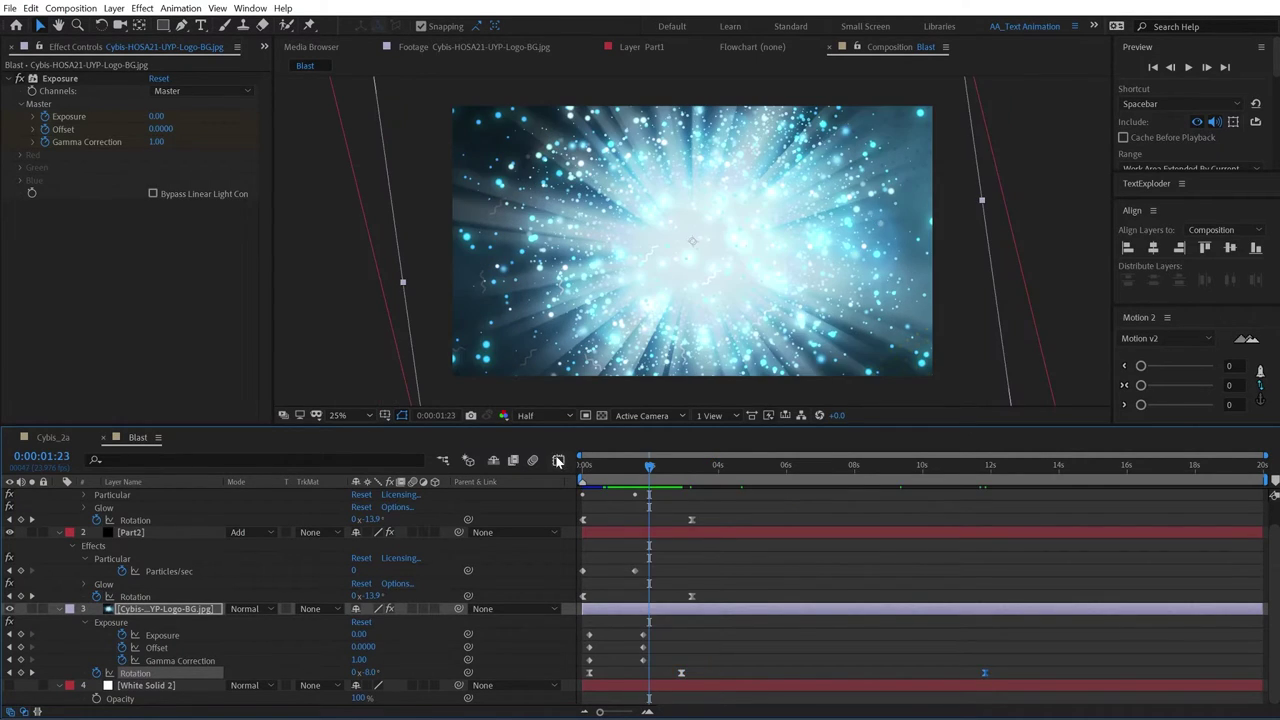
pyautogui.click(558, 460)
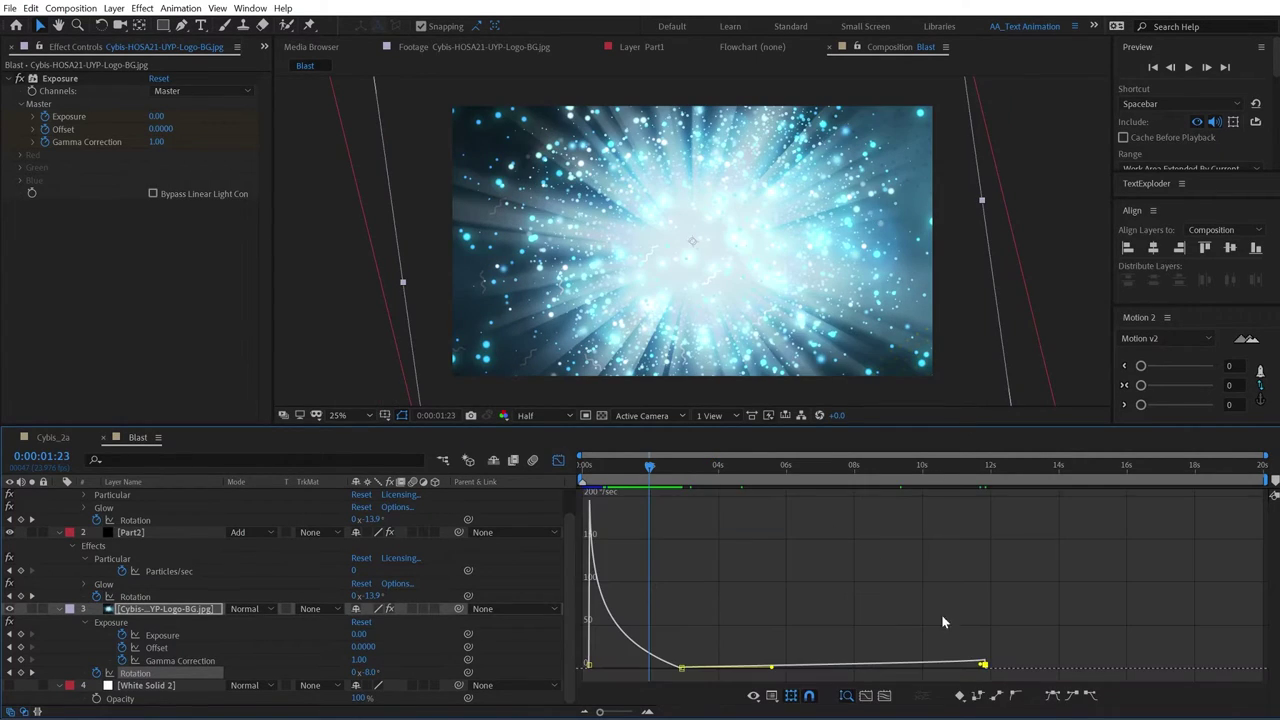
pyautogui.moveTo(681, 668); pyautogui.dragTo(686, 670)
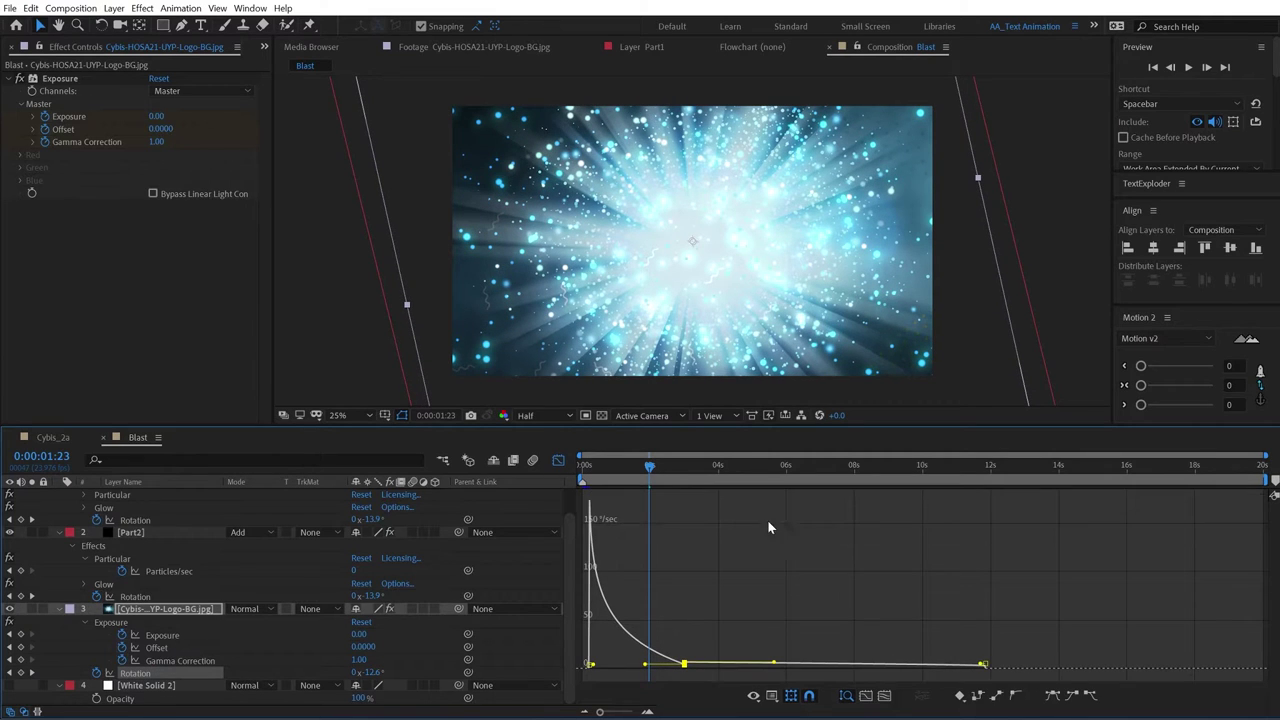
pyautogui.press('space')
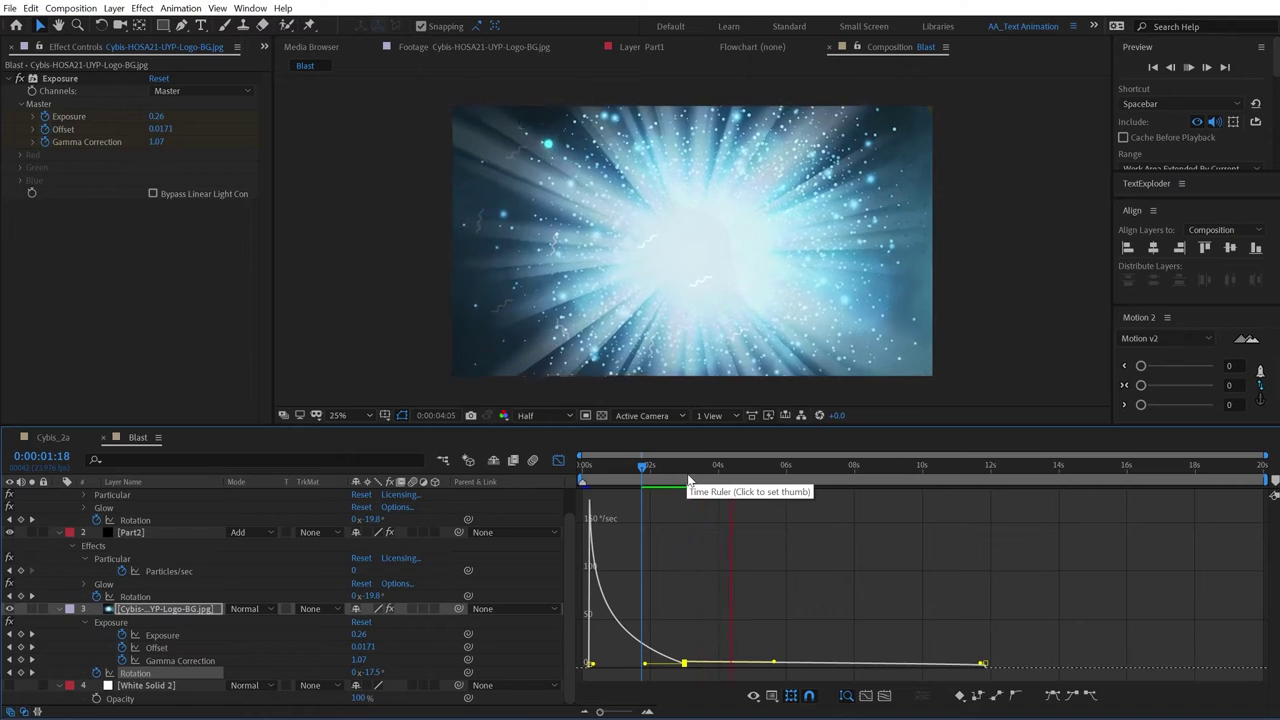
pyautogui.press('space')
pyautogui.click(558, 461)
# Step: Preview the combined particle burst, exposure flash and background rotation from the opening frames
pyautogui.moveTo(628, 478); pyautogui.dragTo(612, 482)
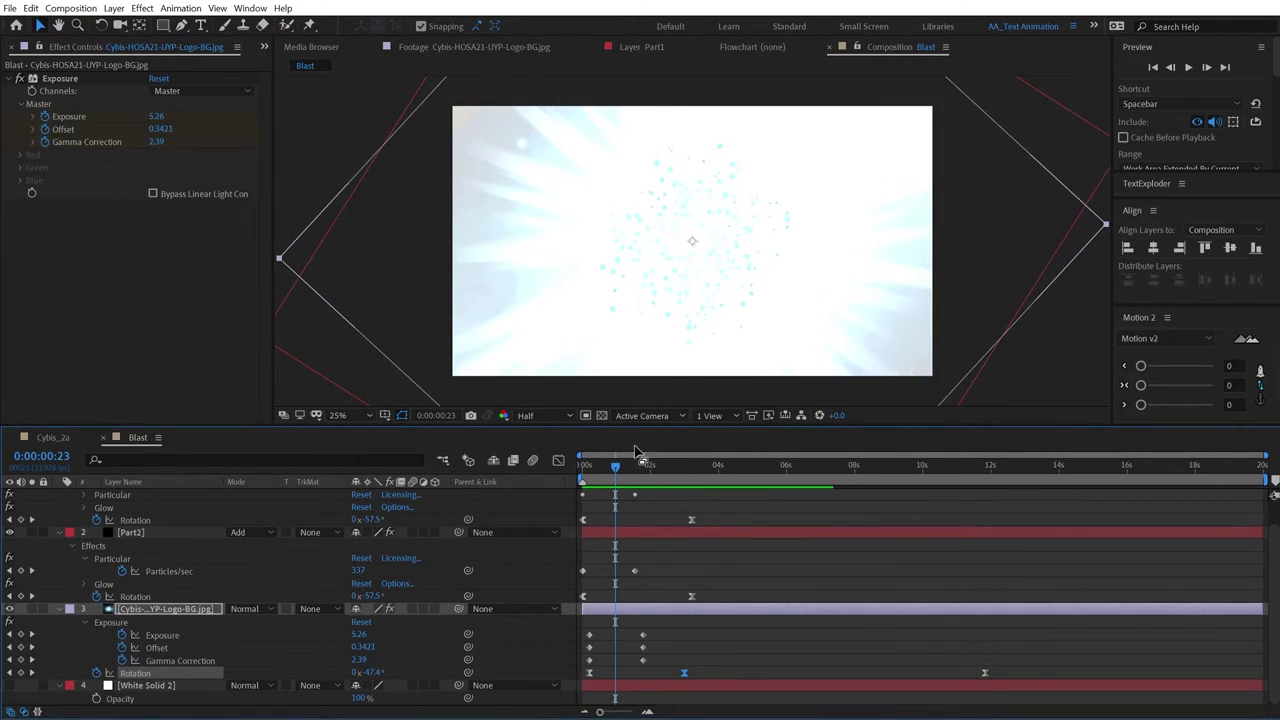
pyautogui.press('space')
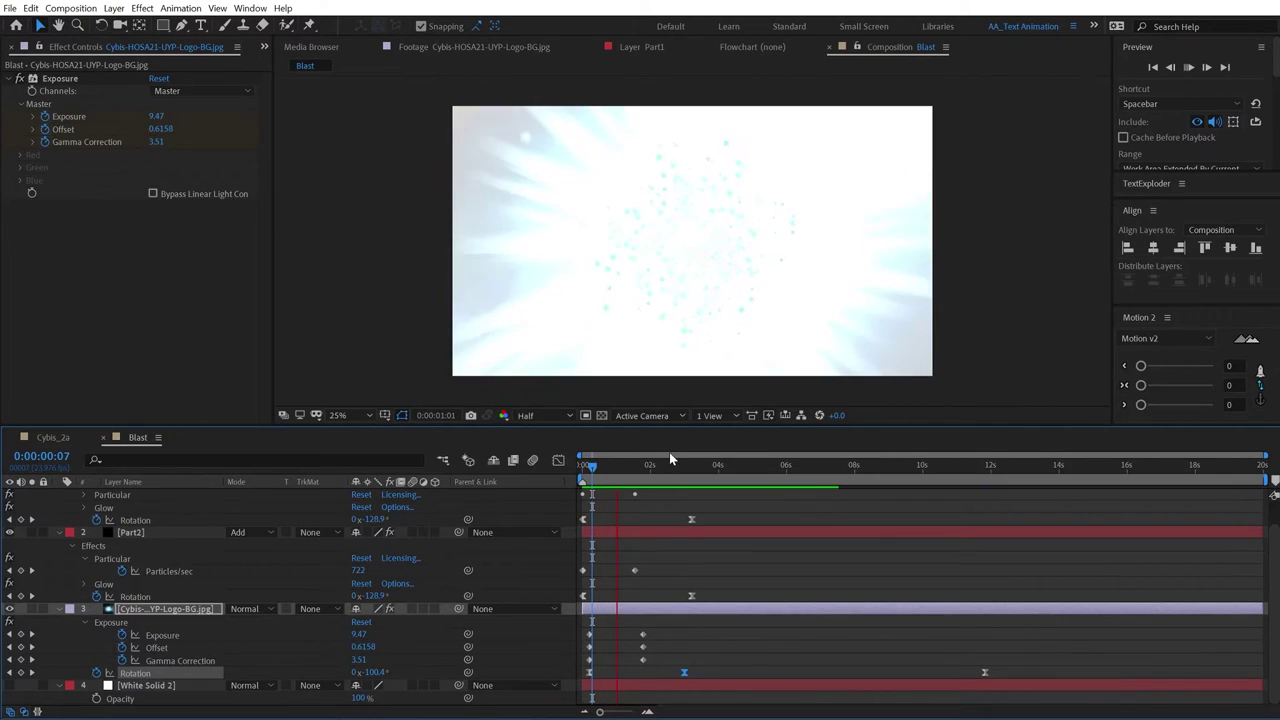
pyautogui.press('space')
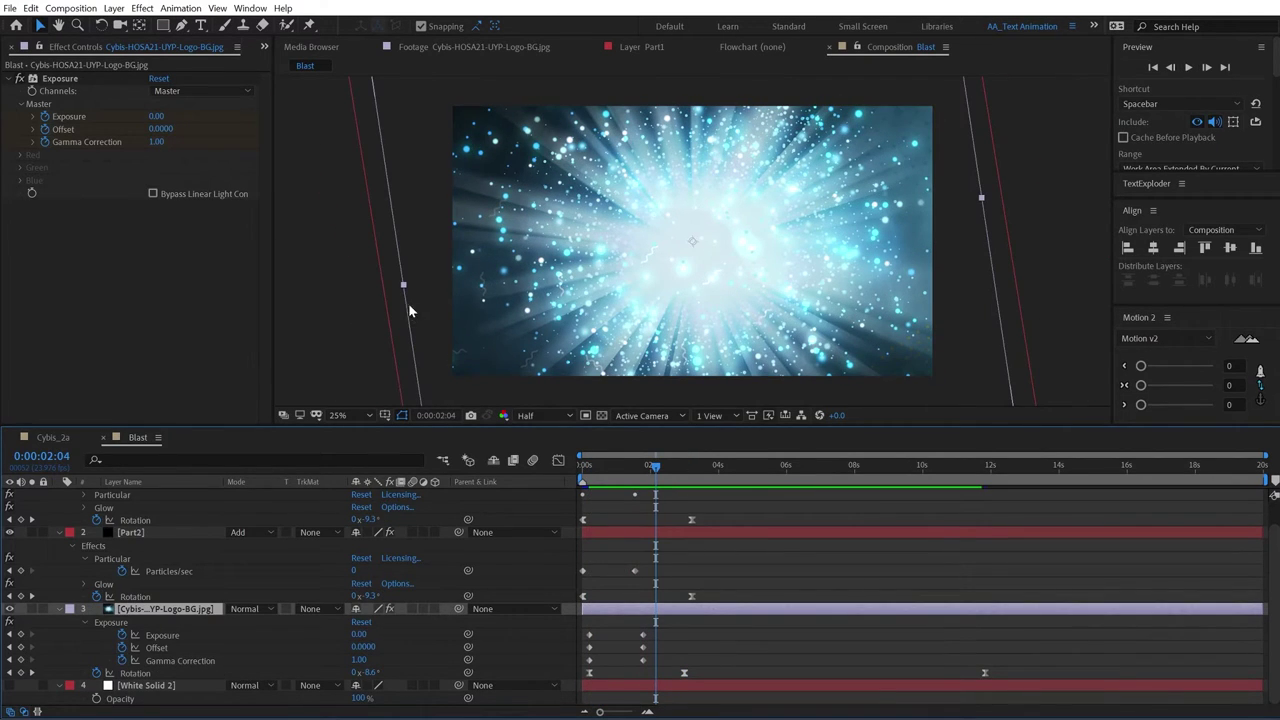
# Step: Add a layer-sized elliptical mask to the Cybis-HOSA21-UYP-Logo-BG.jpg background layer
pyautogui.click(168, 26)
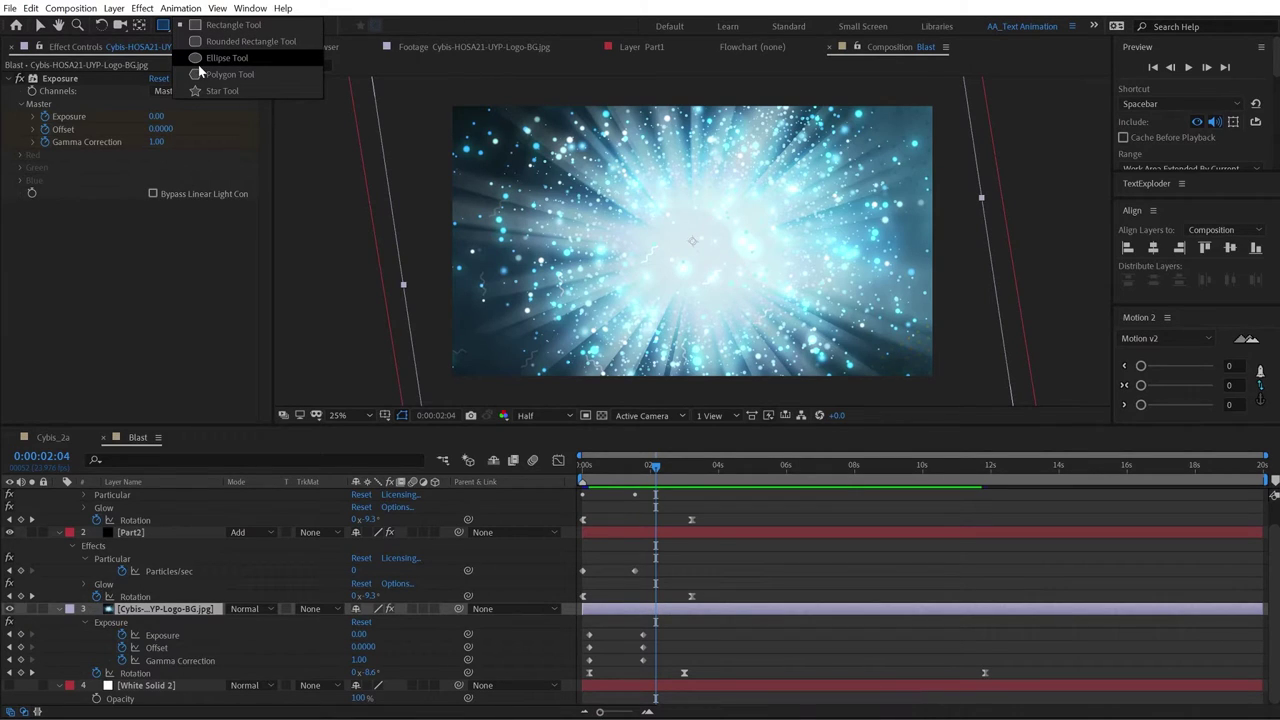
pyautogui.click(198, 60)
pyautogui.doubleClick(164, 25)
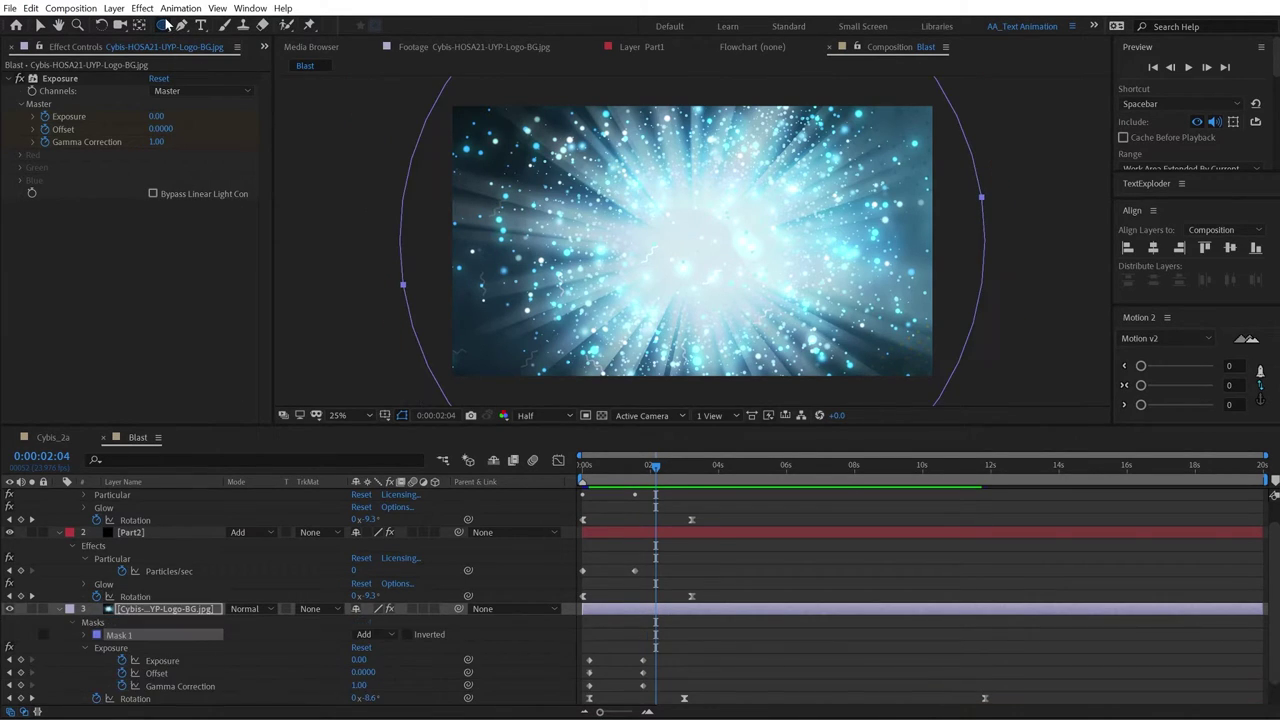
pyautogui.click(676, 483)
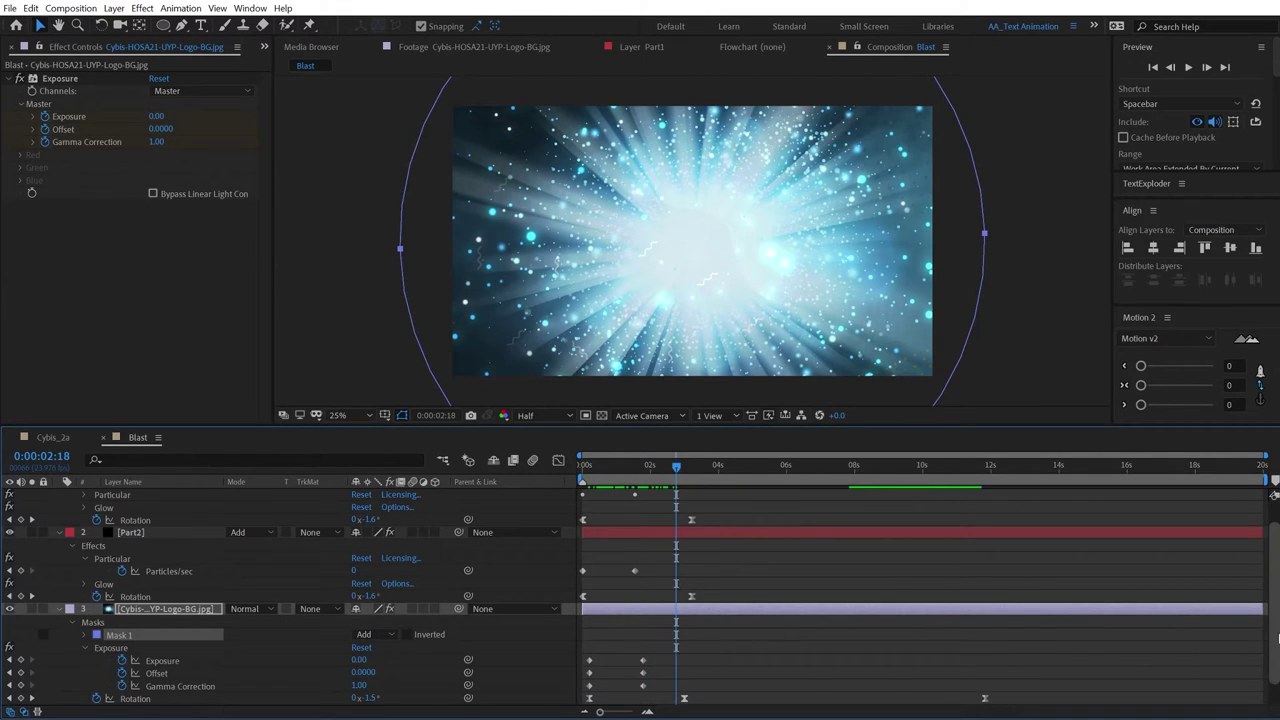
# Step: Keyframe the background mask's expansion from -2109 pixels at 0:00:05:05 to 0 pixels shortly after it
pyautogui.moveTo(1276, 638); pyautogui.dragTo(1276, 652)
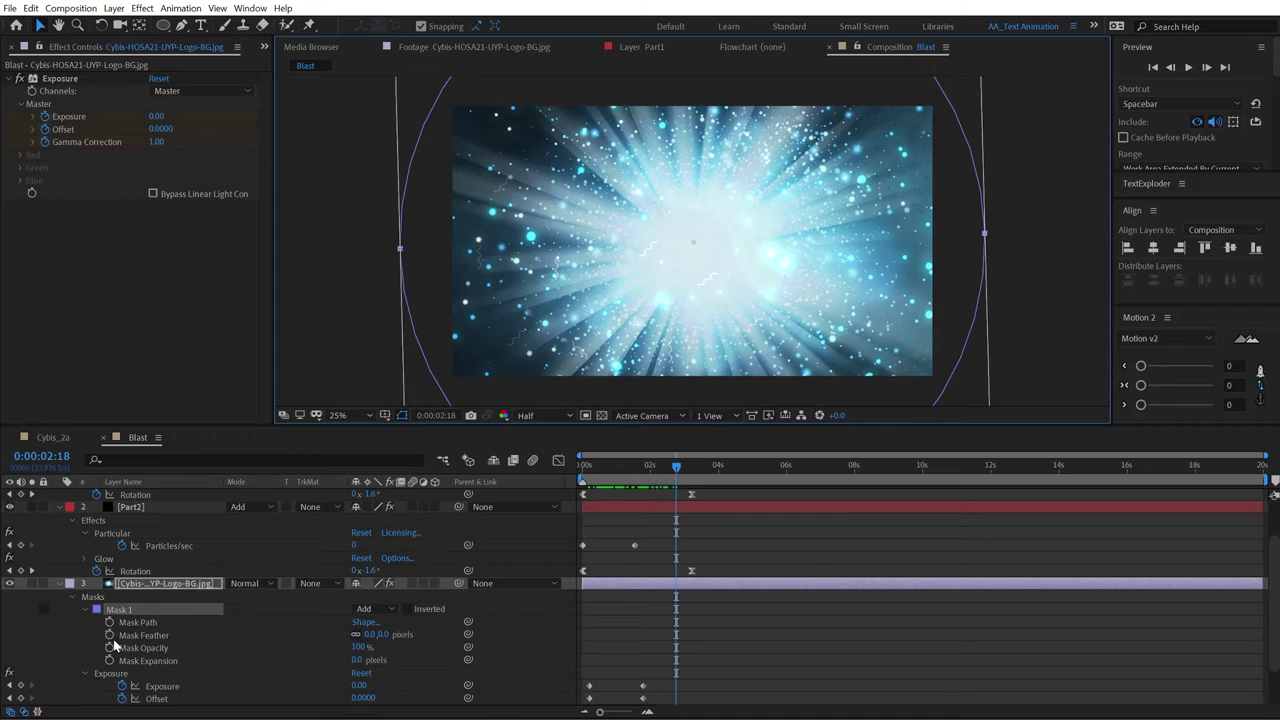
pyautogui.click(109, 660)
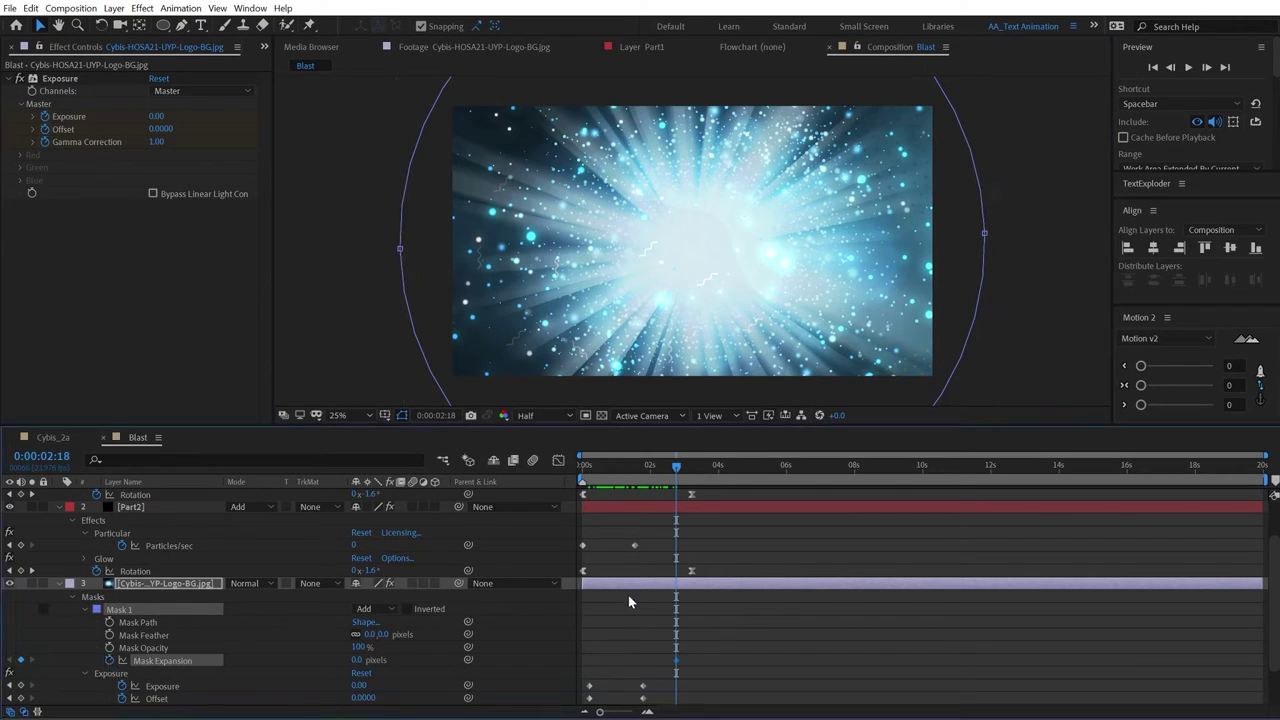
pyautogui.moveTo(677, 467); pyautogui.dragTo(666, 467)
pyautogui.moveTo(567, 648); pyautogui.dragTo(561, 648)
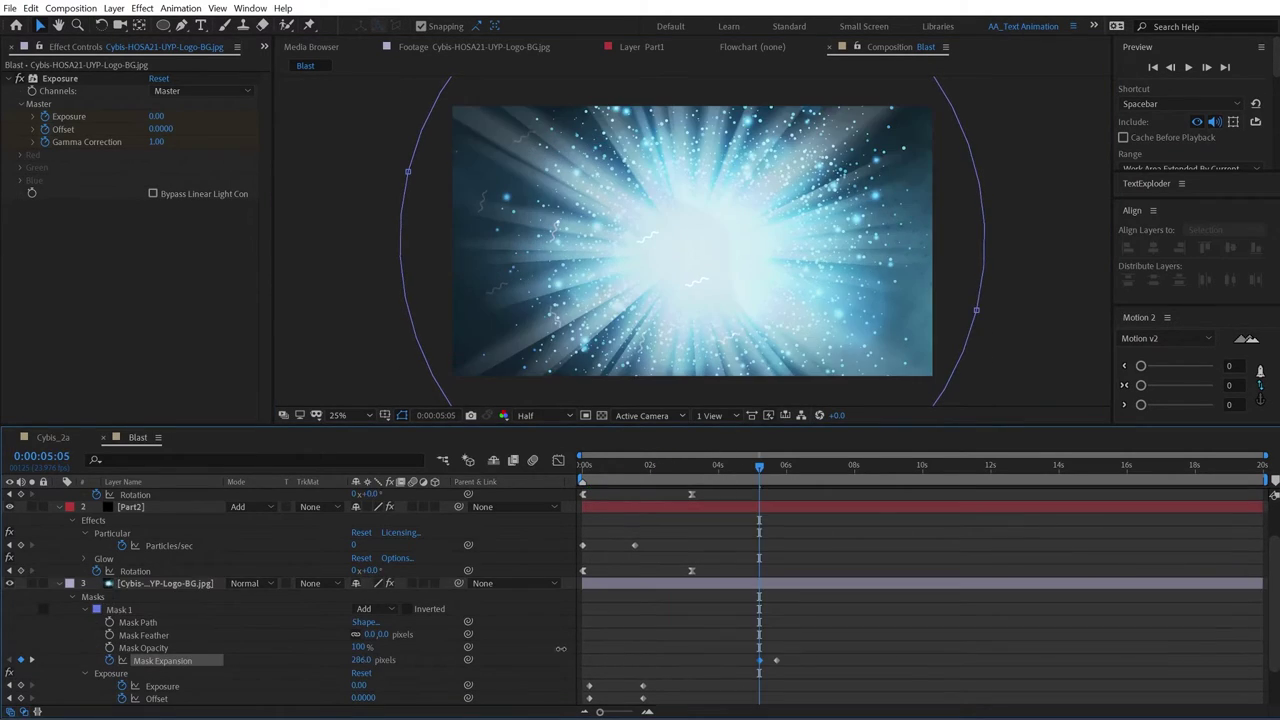
pyautogui.moveTo(365, 661); pyautogui.dragTo(260, 661)
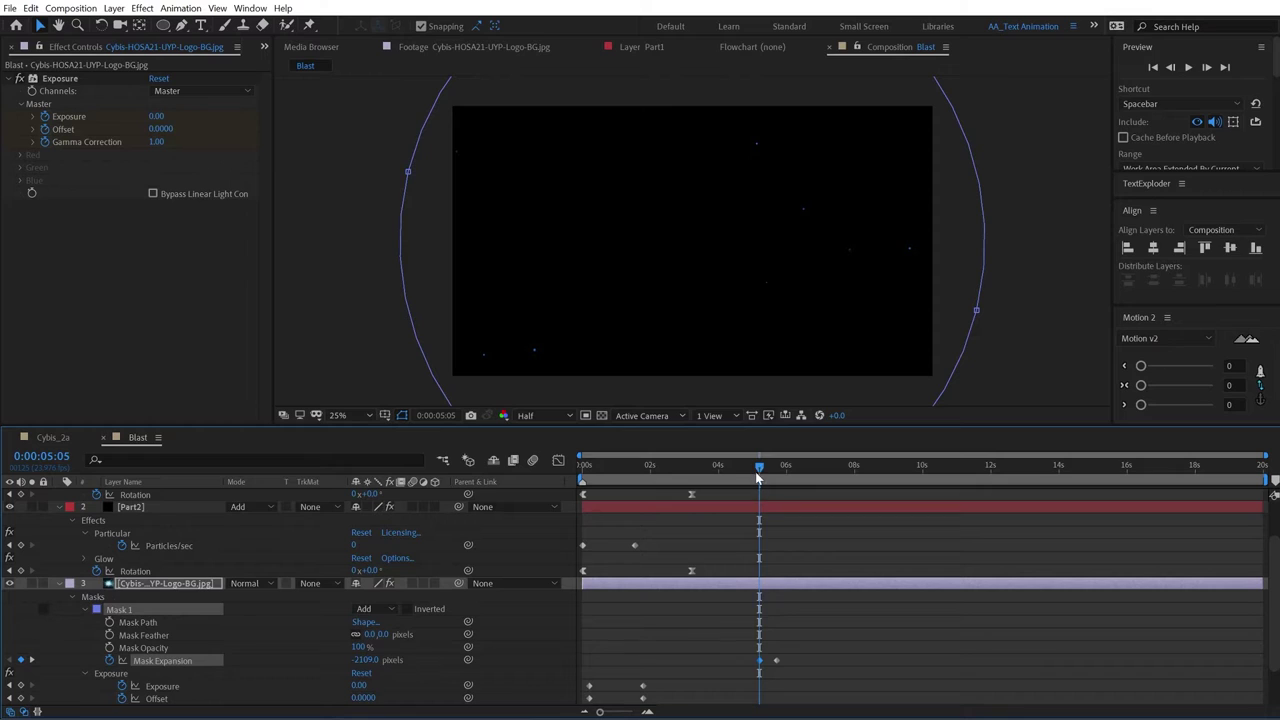
# Step: Soften the partly opened background mask with a Mask Feather of 900 pixels
pyautogui.moveTo(757, 472); pyautogui.dragTo(768, 469)
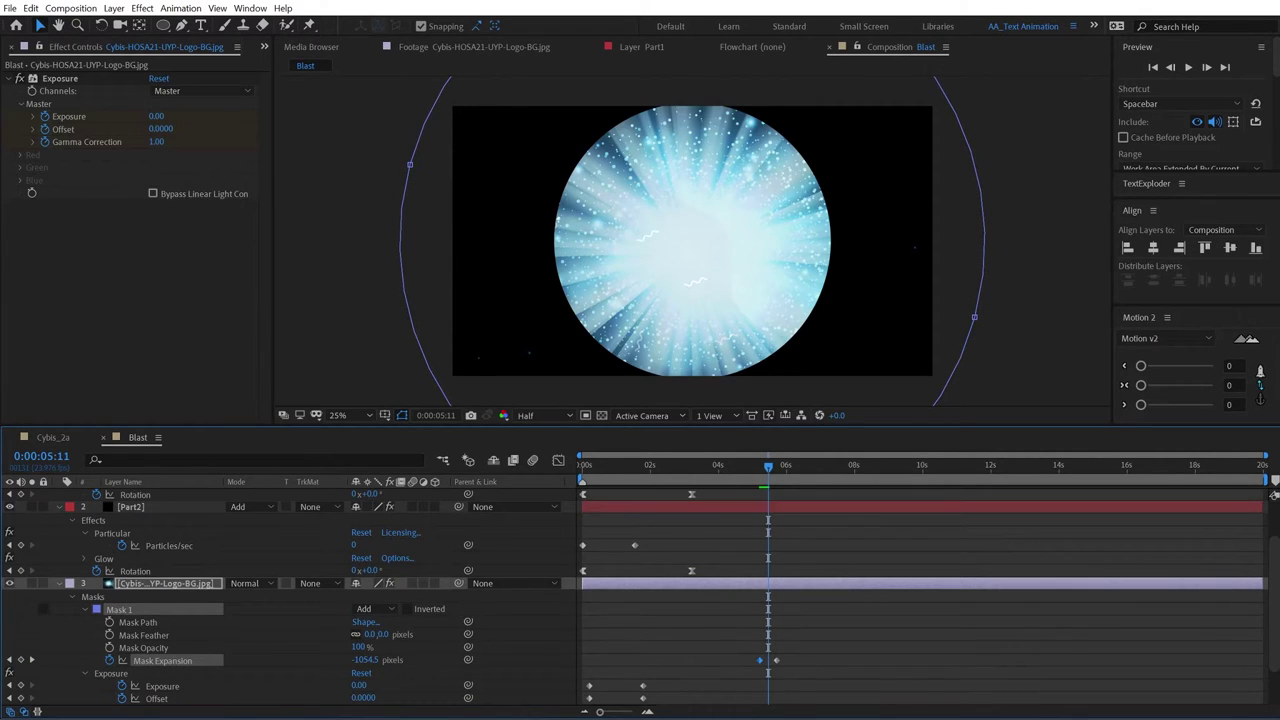
pyautogui.moveTo(372, 638); pyautogui.dragTo(738, 627)
pyautogui.press('capslock')
pyautogui.press('capslock')
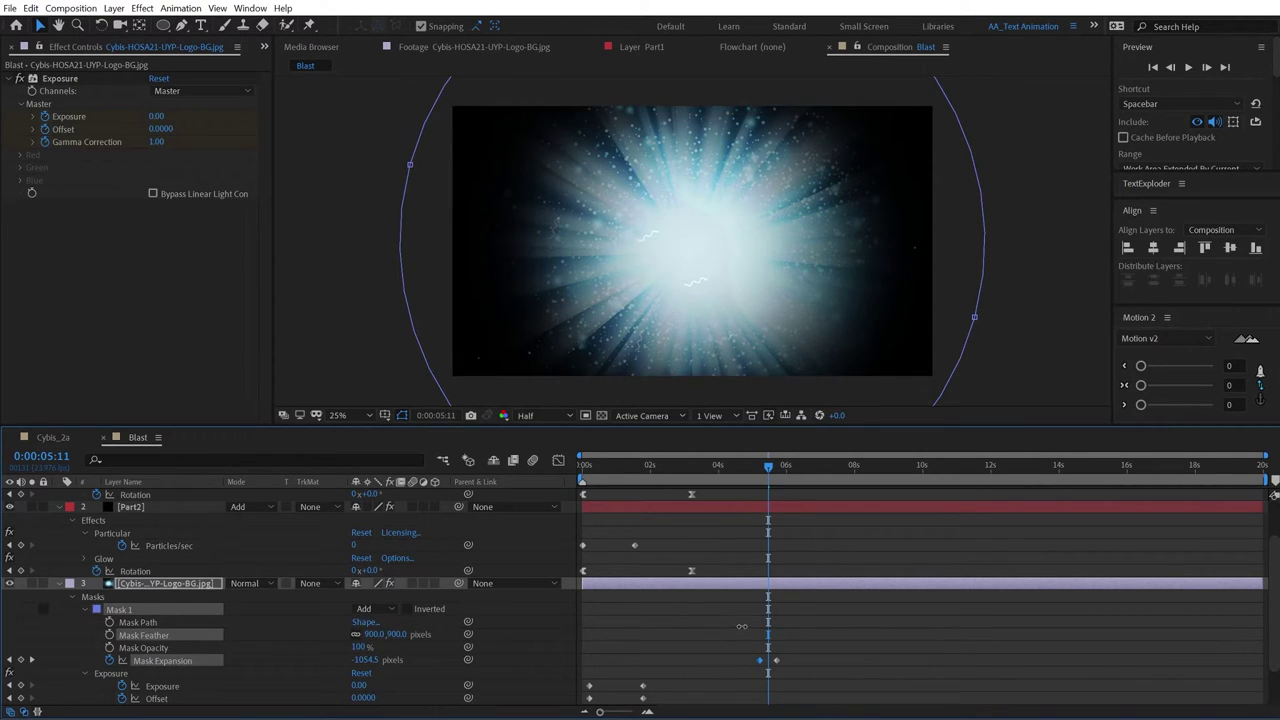
# Step: Align the two Mask Expansion keyframes with the background's Exposure keyframes and preview the reveal from 0:00:00:05
pyautogui.moveTo(767, 465); pyautogui.dragTo(838, 465)
pyautogui.moveTo(768, 637); pyautogui.dragTo(706, 684)
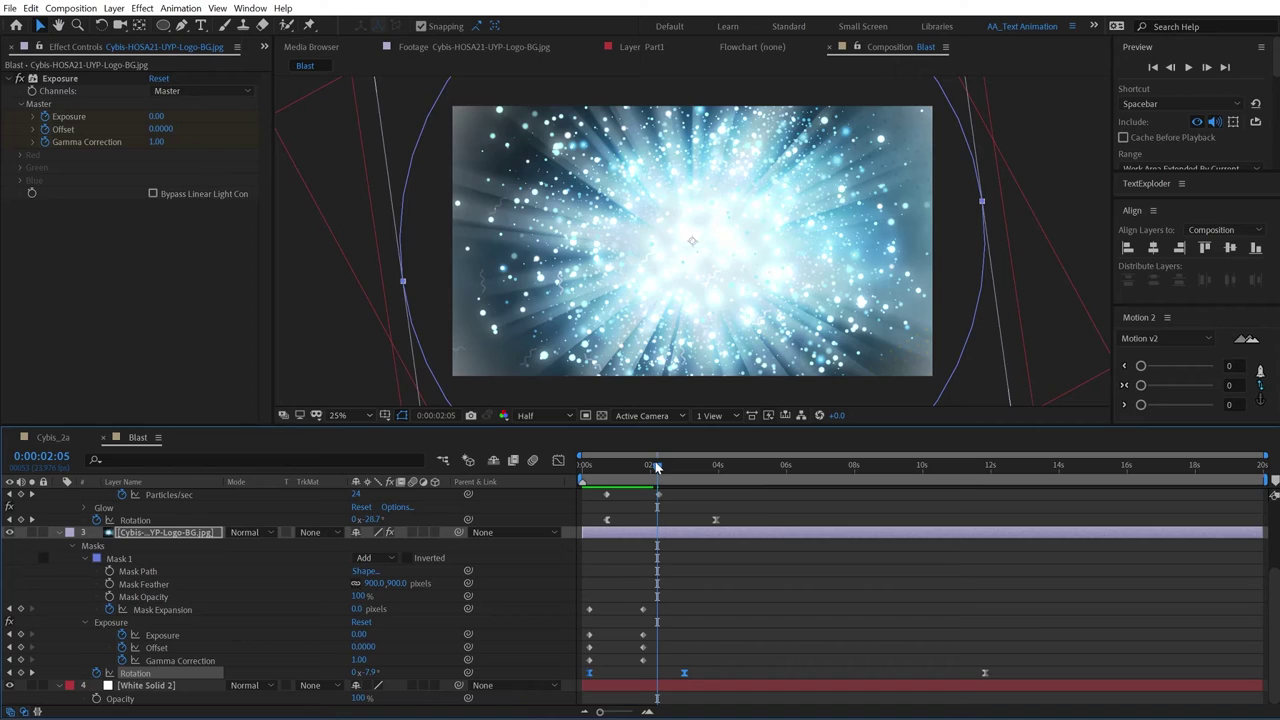
pyautogui.moveTo(657, 468); pyautogui.dragTo(590, 470)
pyautogui.press('space')
pyautogui.press('space')
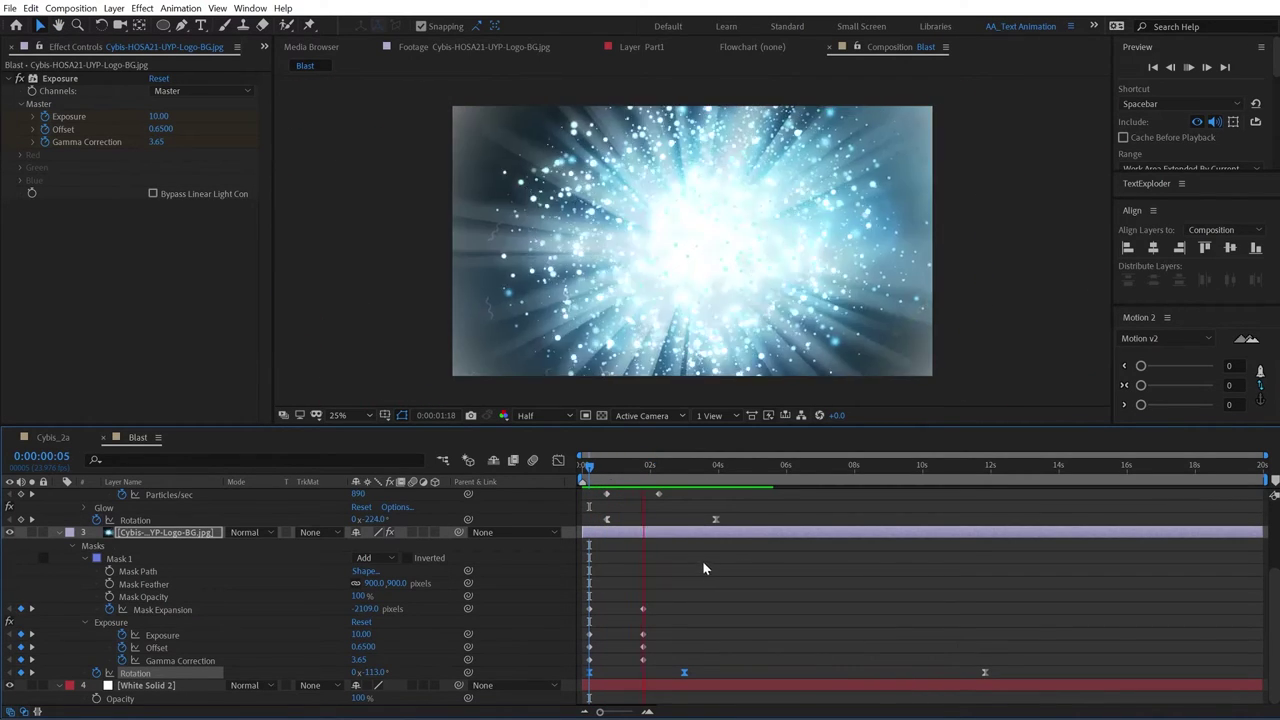
# Step: Shift the background's first two Rotation keyframes slightly later together and preview the timing from the opening frames
pyautogui.moveTo(684, 679); pyautogui.dragTo(696, 678)
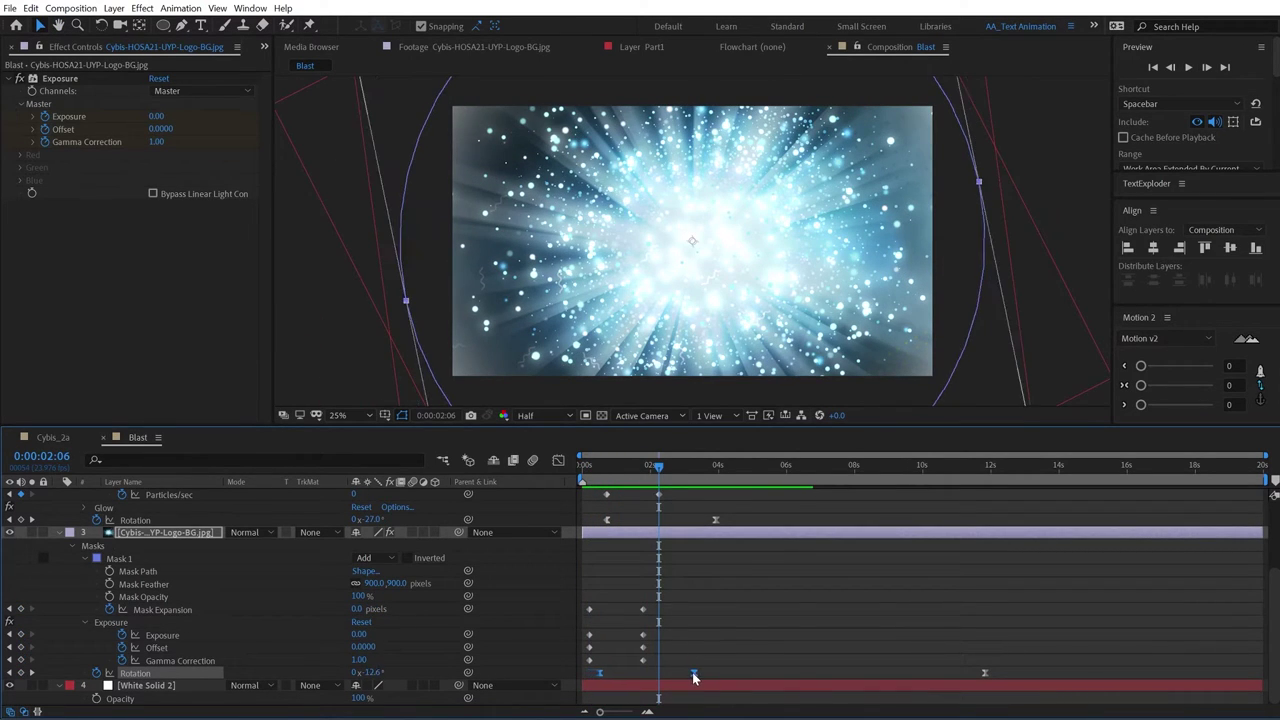
pyautogui.moveTo(658, 467); pyautogui.dragTo(614, 467)
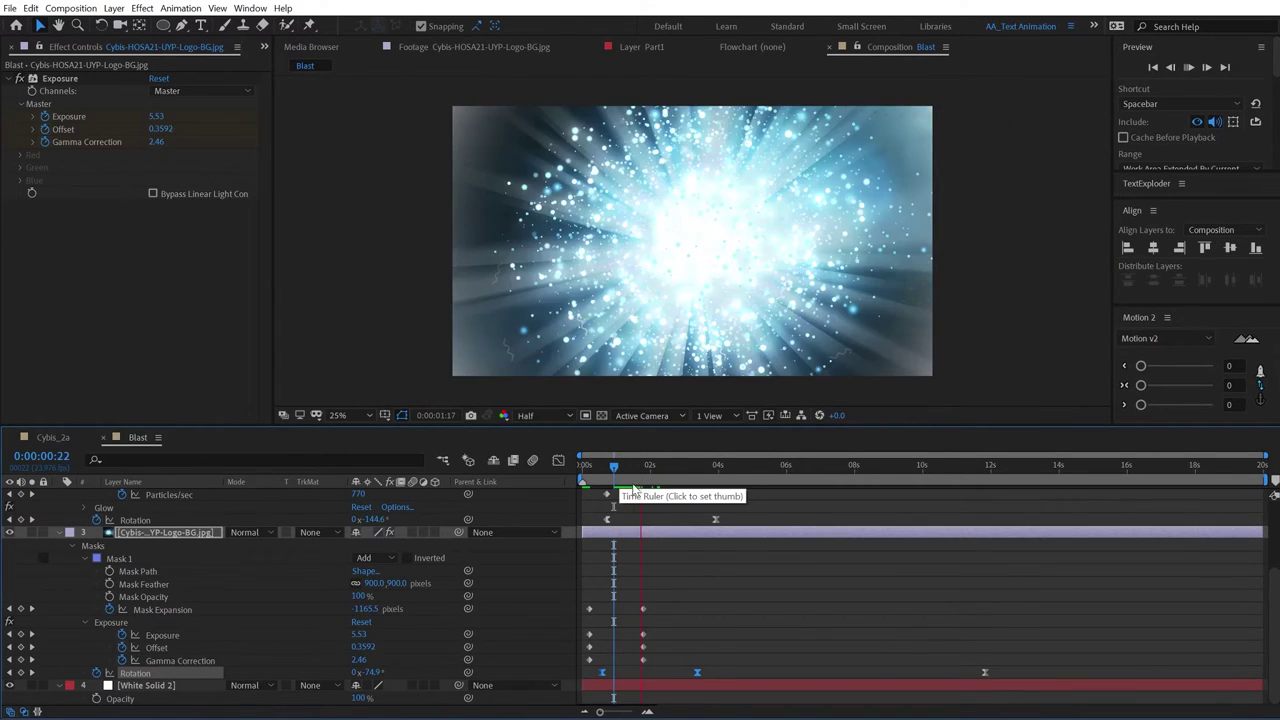
pyautogui.moveTo(614, 470); pyautogui.dragTo(597, 480)
pyautogui.press('space')
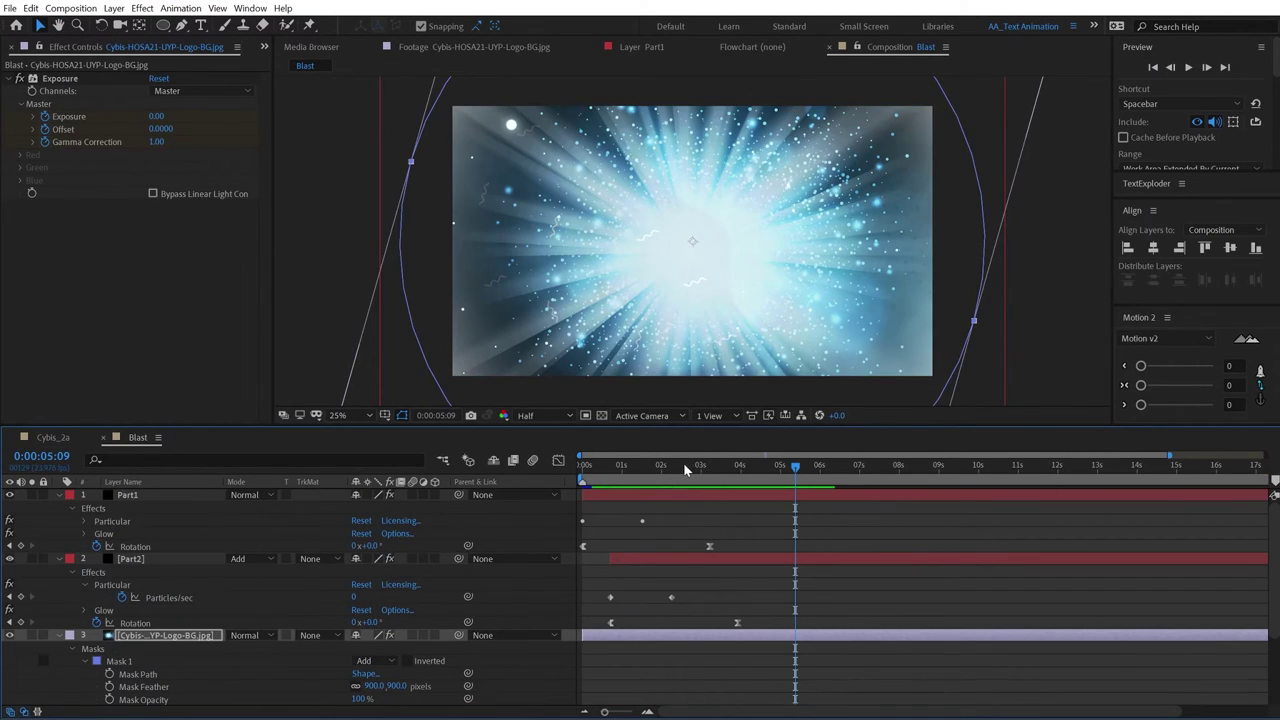
# Step: Place CleanVault.png from the project assets into the Blast composition between the Part1 and Part2 layers
pyautogui.click(604, 465)
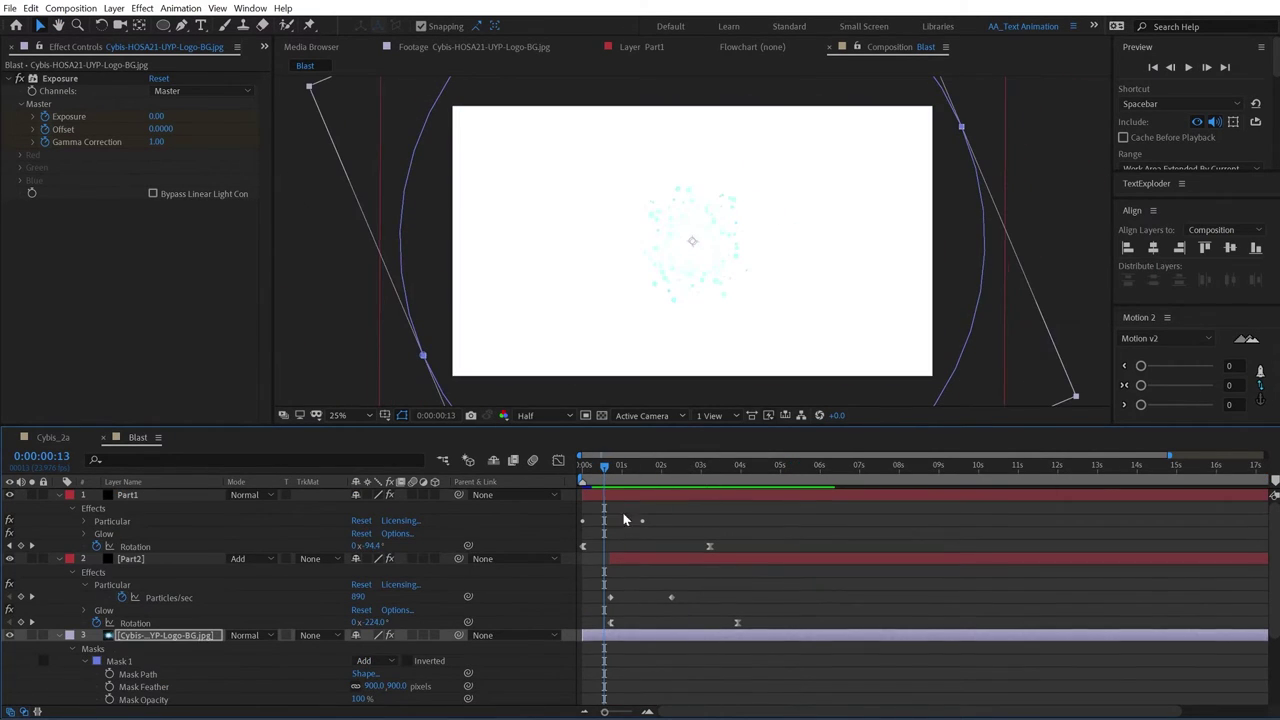
pyautogui.click(632, 552)
pyautogui.click(633, 491)
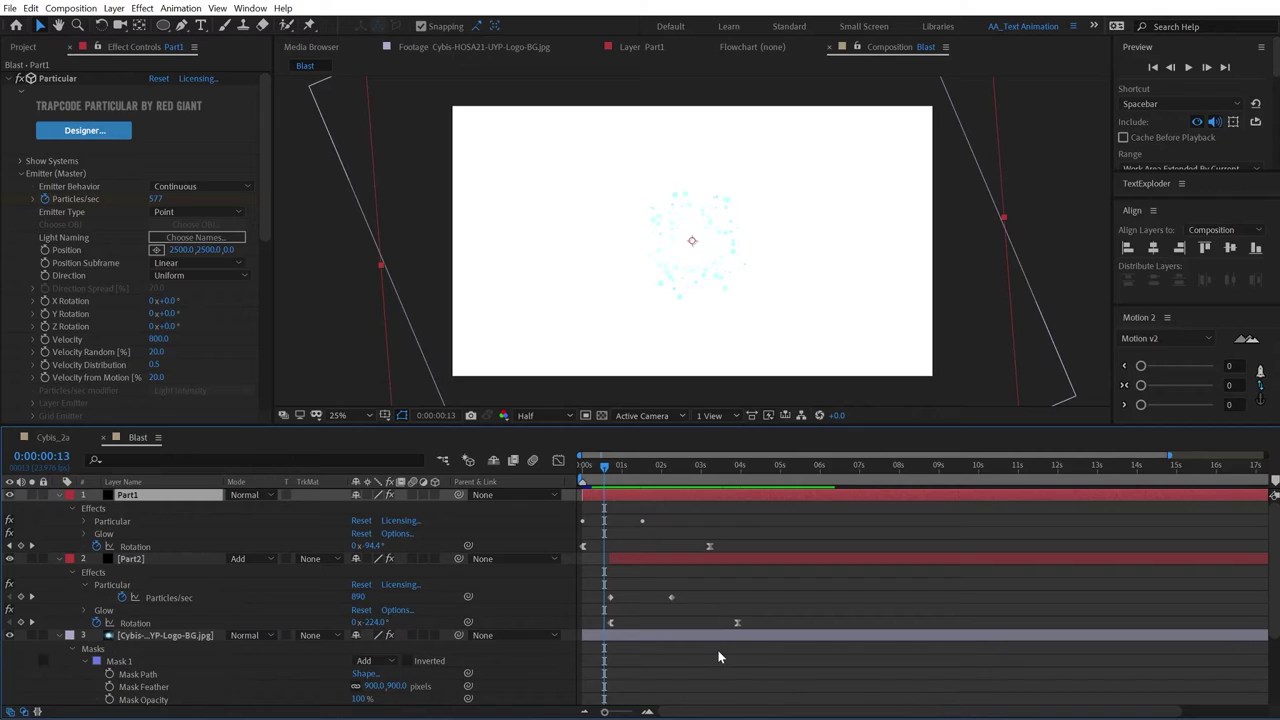
pyautogui.scroll(-2, 718, 651)
pyautogui.scroll(2, 718, 651)
pyautogui.click(24, 48)
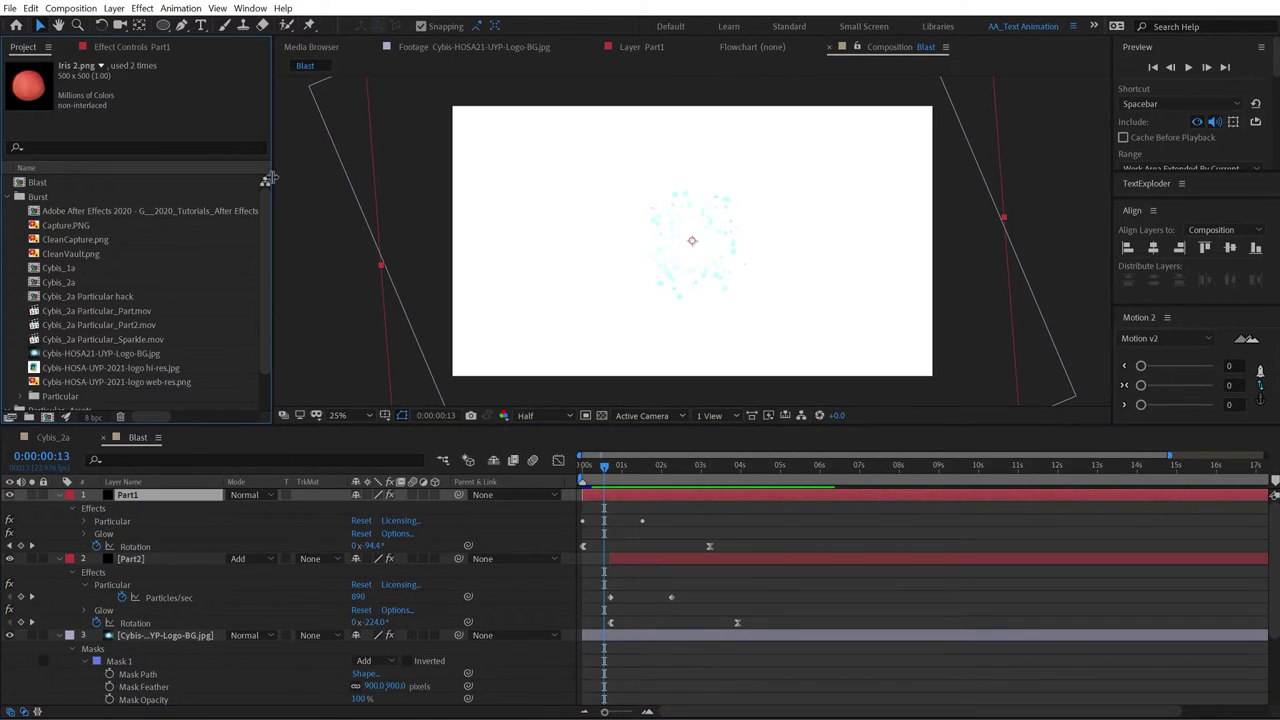
pyautogui.click(37, 255)
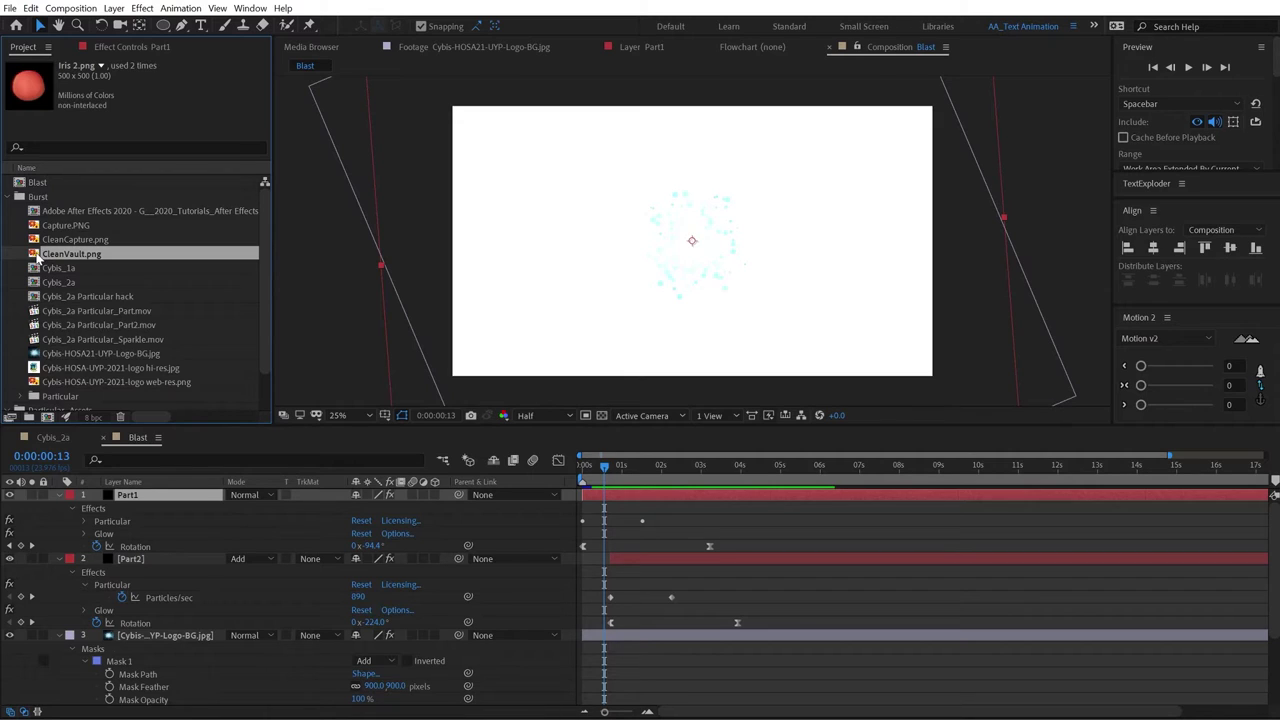
pyautogui.moveTo(37, 255); pyautogui.dragTo(253, 496)
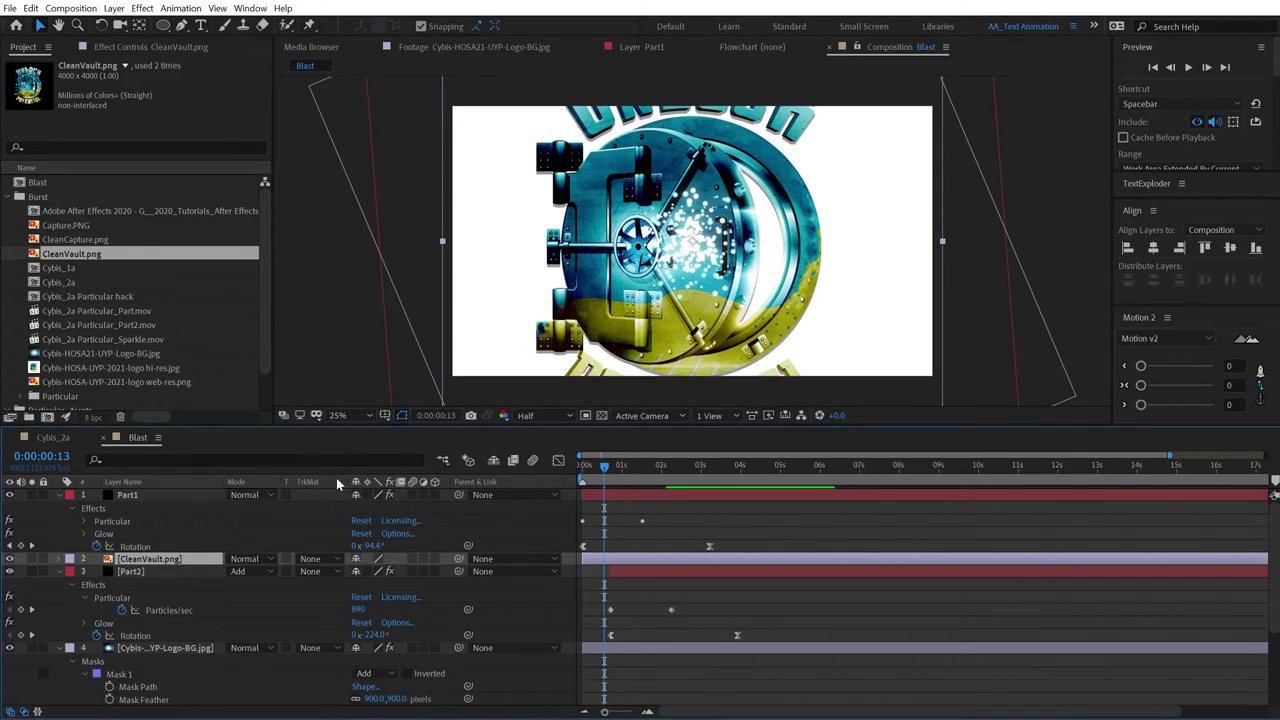
# Step: Scale the CleanVault.png logo layer down to 46% so the whole logo fits in the frame
pyautogui.click(127, 494)
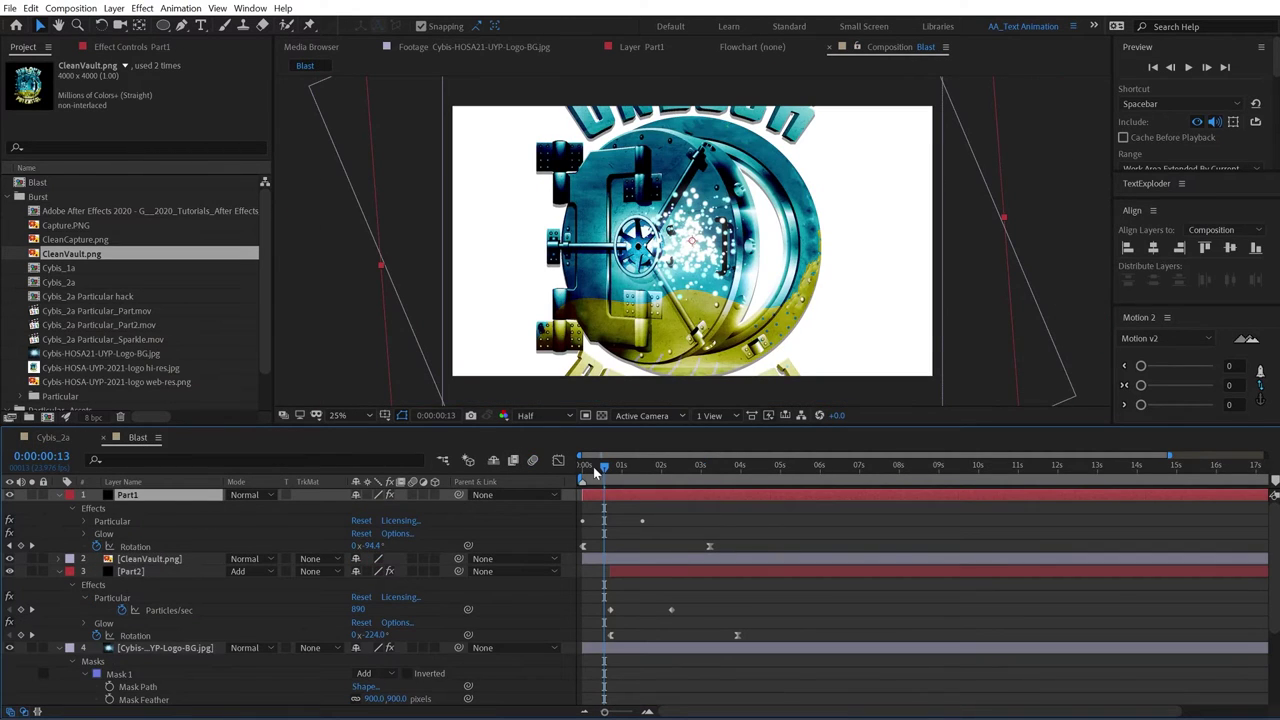
pyautogui.click(127, 565)
pyautogui.hotkey('ctrl', 'alt', 'shift', 'h')
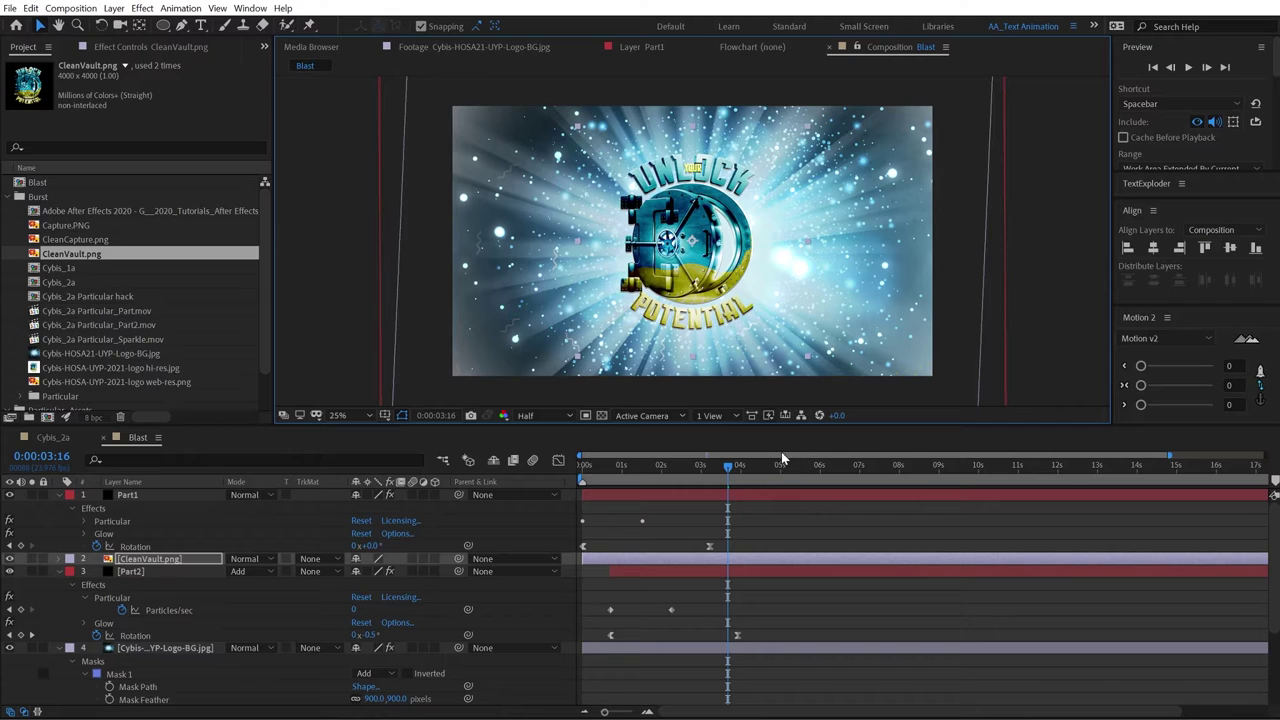
# Step: Set Scale and Rotation keyframes on the CleanVault.png layer at 0:00:02:13, keeping 46% and 0°
pyautogui.moveTo(728, 468); pyautogui.dragTo(684, 509)
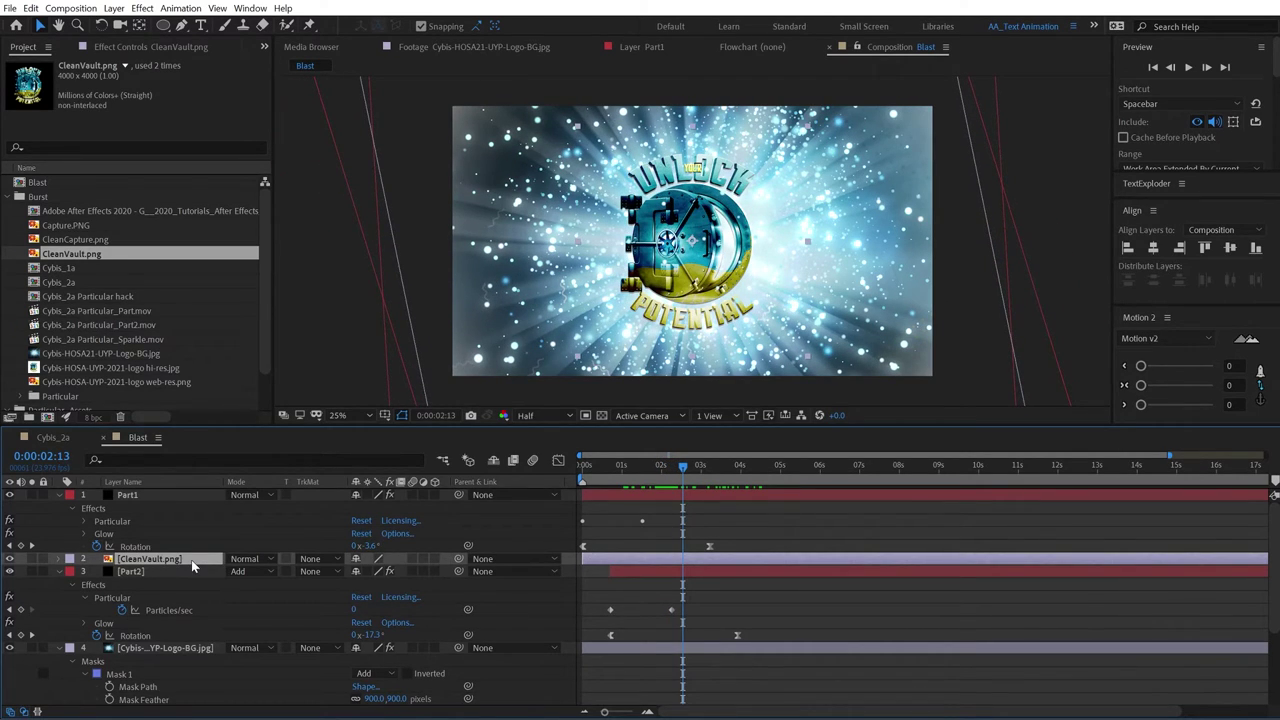
pyautogui.press('s')
pyautogui.hotkey('shift', 'r')
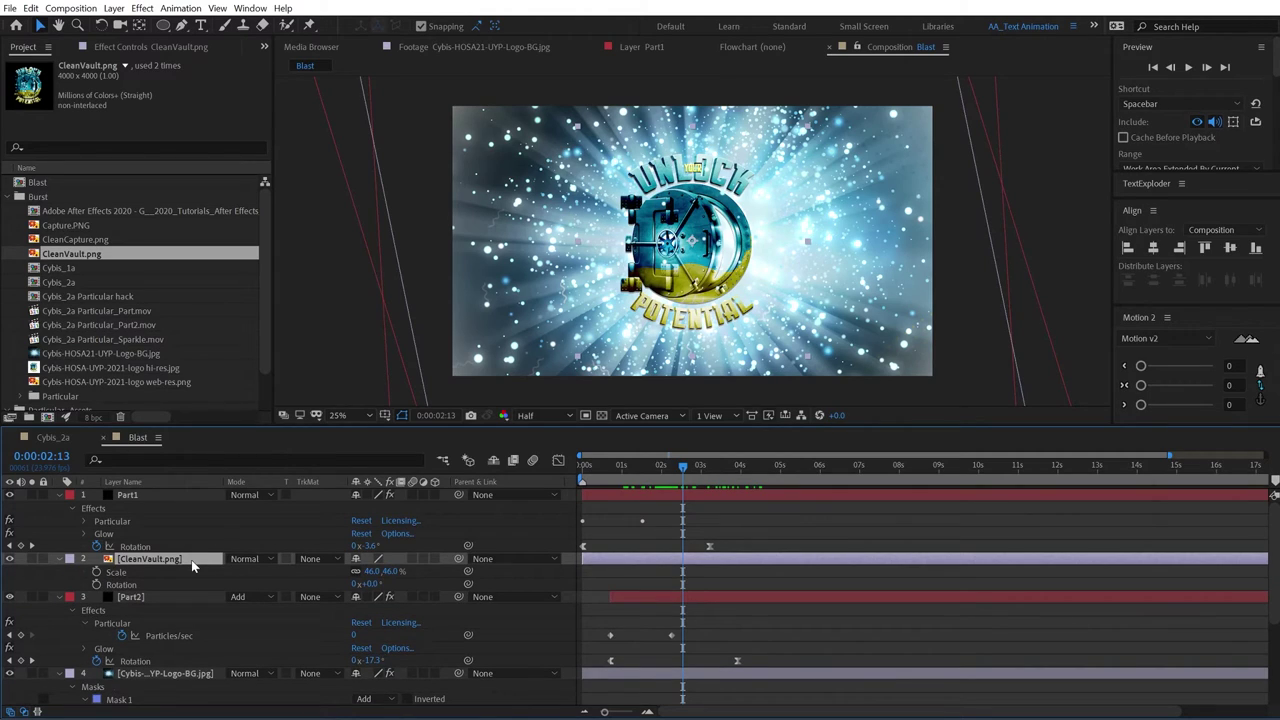
pyautogui.click(95, 572)
pyautogui.click(95, 584)
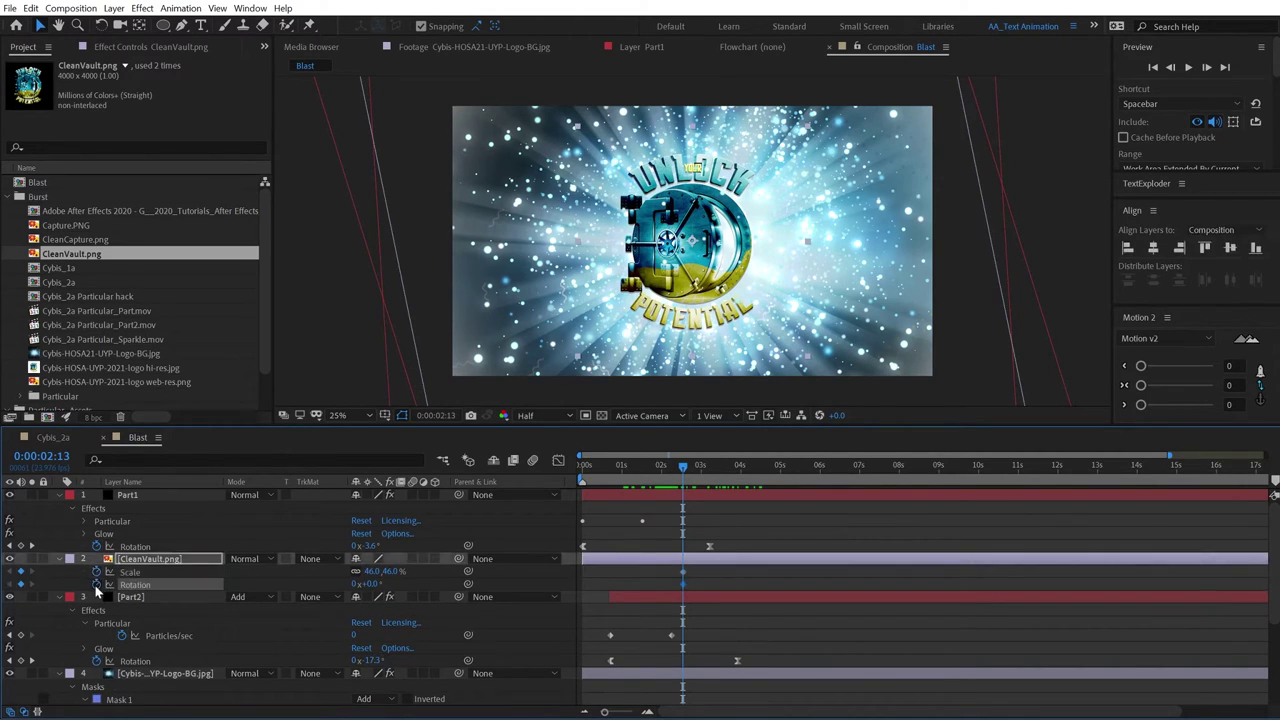
# Step: At 0:00:01:09, keyframe the logo's Rotation at -50° and its Scale at 0%
pyautogui.moveTo(686, 473); pyautogui.dragTo(638, 478)
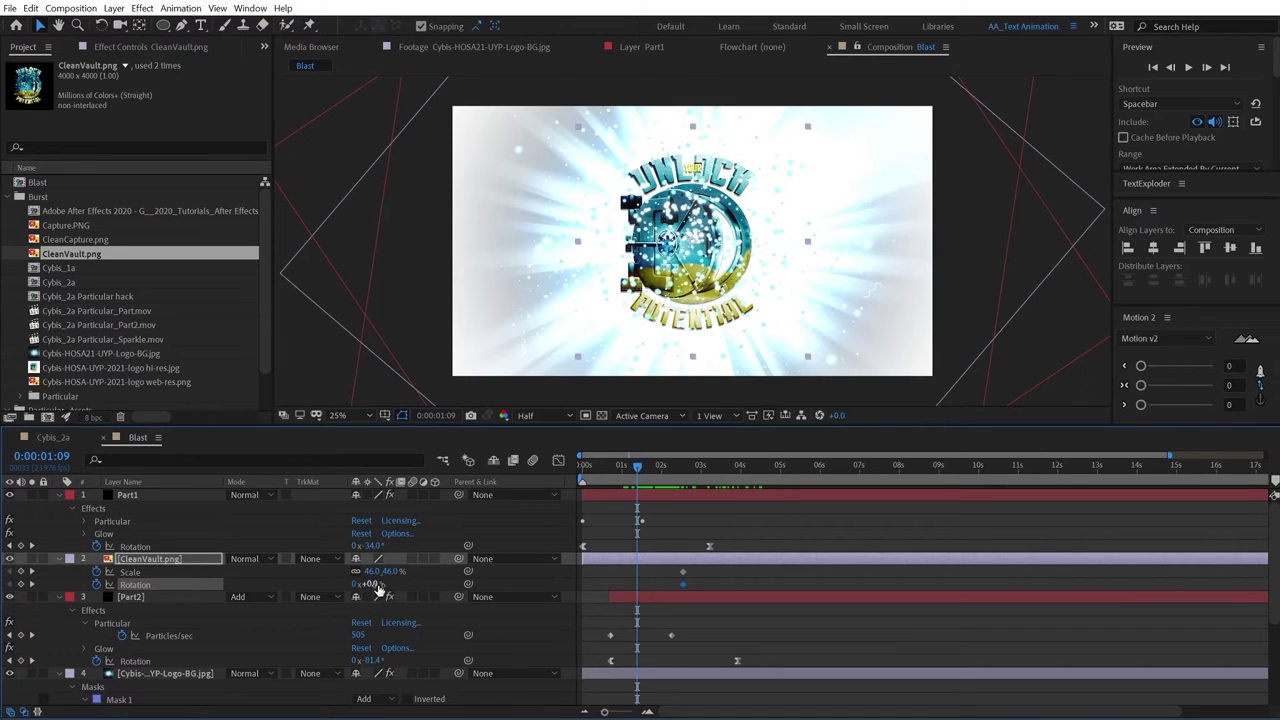
pyautogui.moveTo(378, 590)
pyautogui.mouseDown()
pyautogui.moveTo(336, 588)
pyautogui.moveTo(375, 592)
pyautogui.mouseUp()
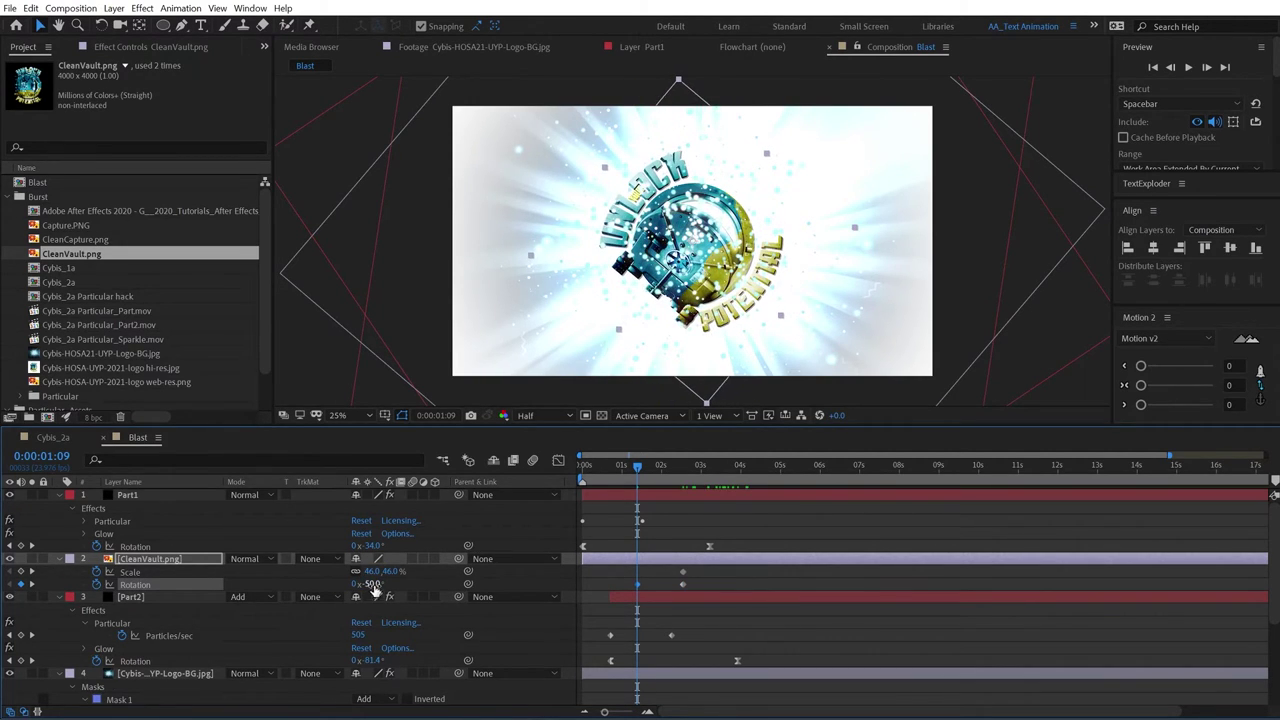
pyautogui.write('0')
pyautogui.press('Return')
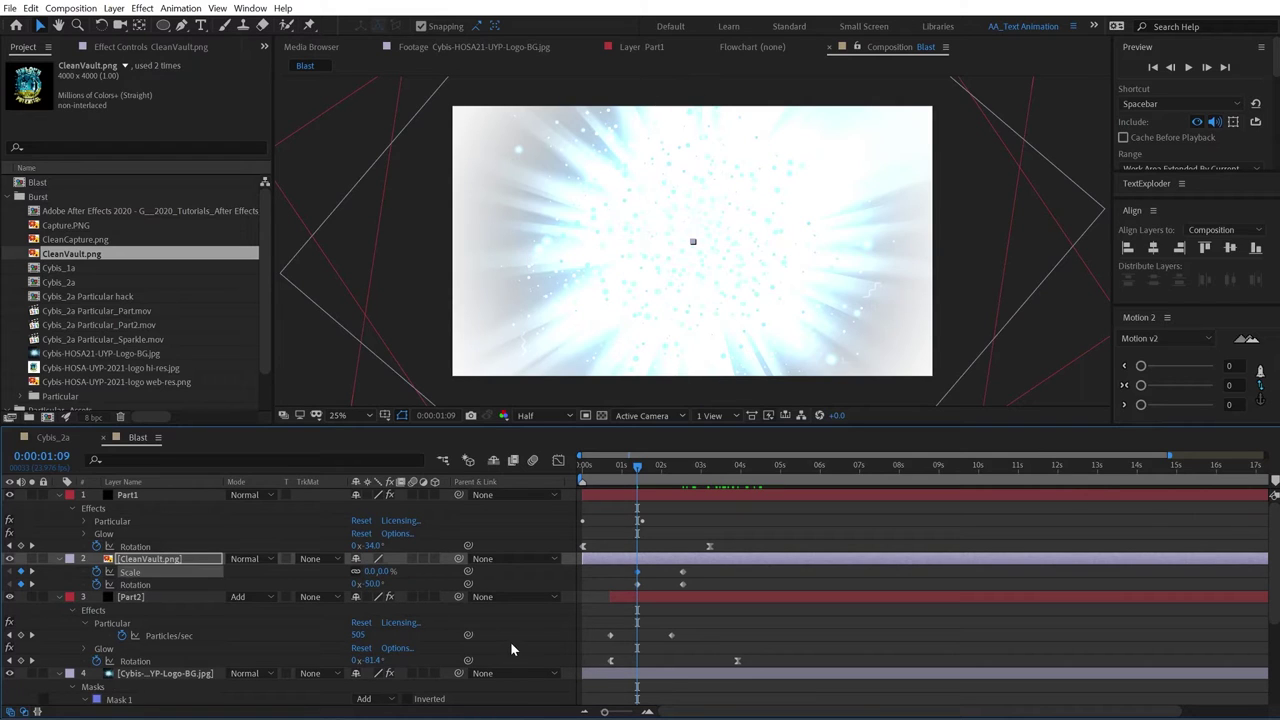
# Step: Play the logo's pop-in and move its starting and ending Scale and Rotation keyframes closer together
pyautogui.press('space')
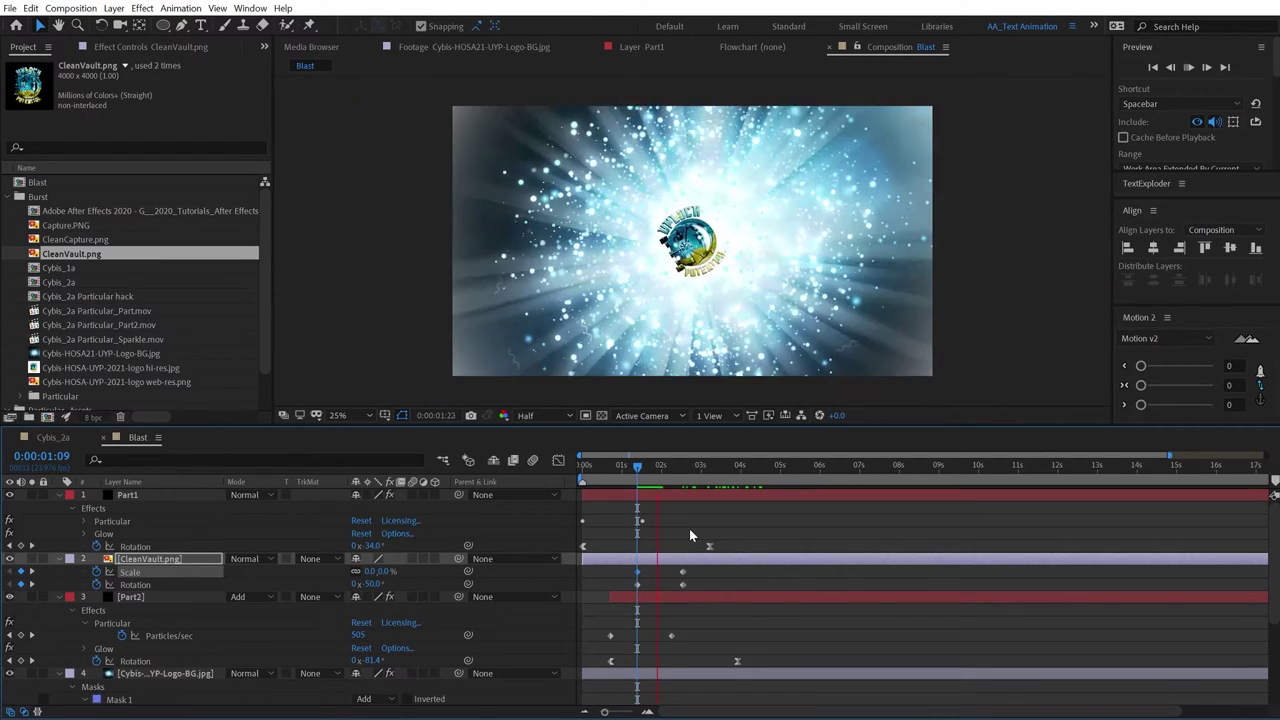
pyautogui.press('space')
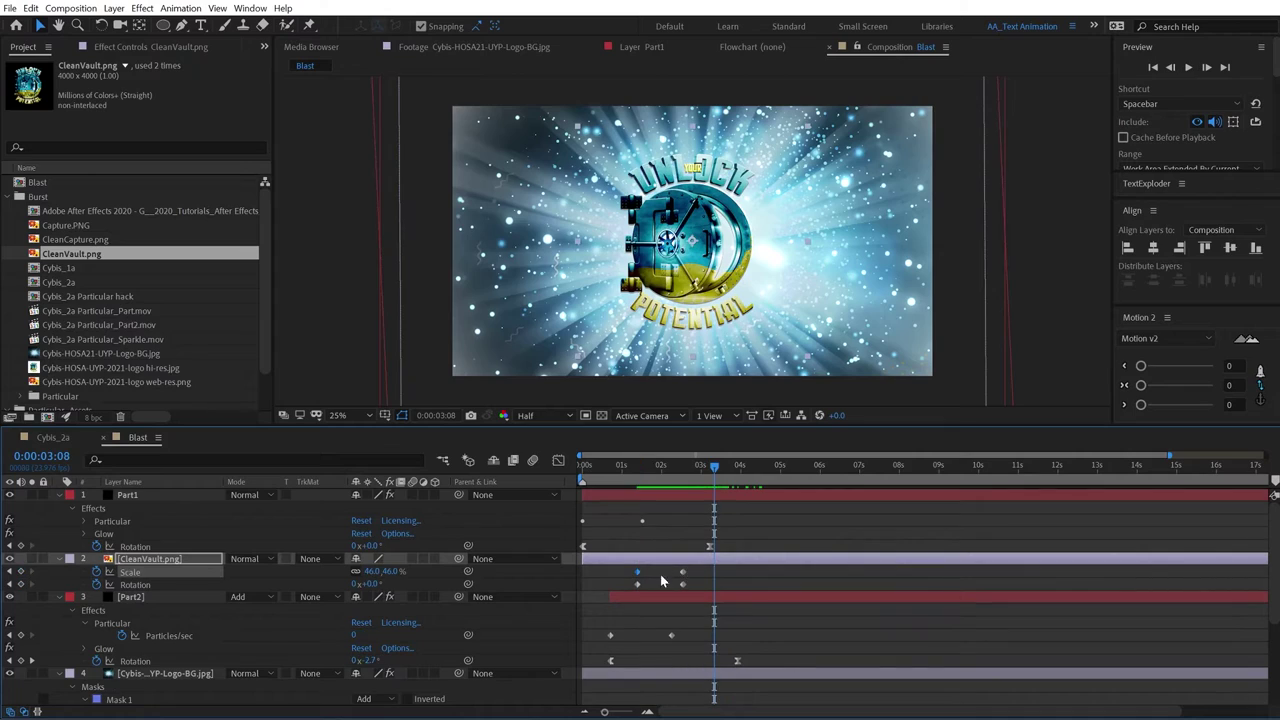
pyautogui.moveTo(690, 565); pyautogui.dragTo(645, 586)
pyautogui.press('space')
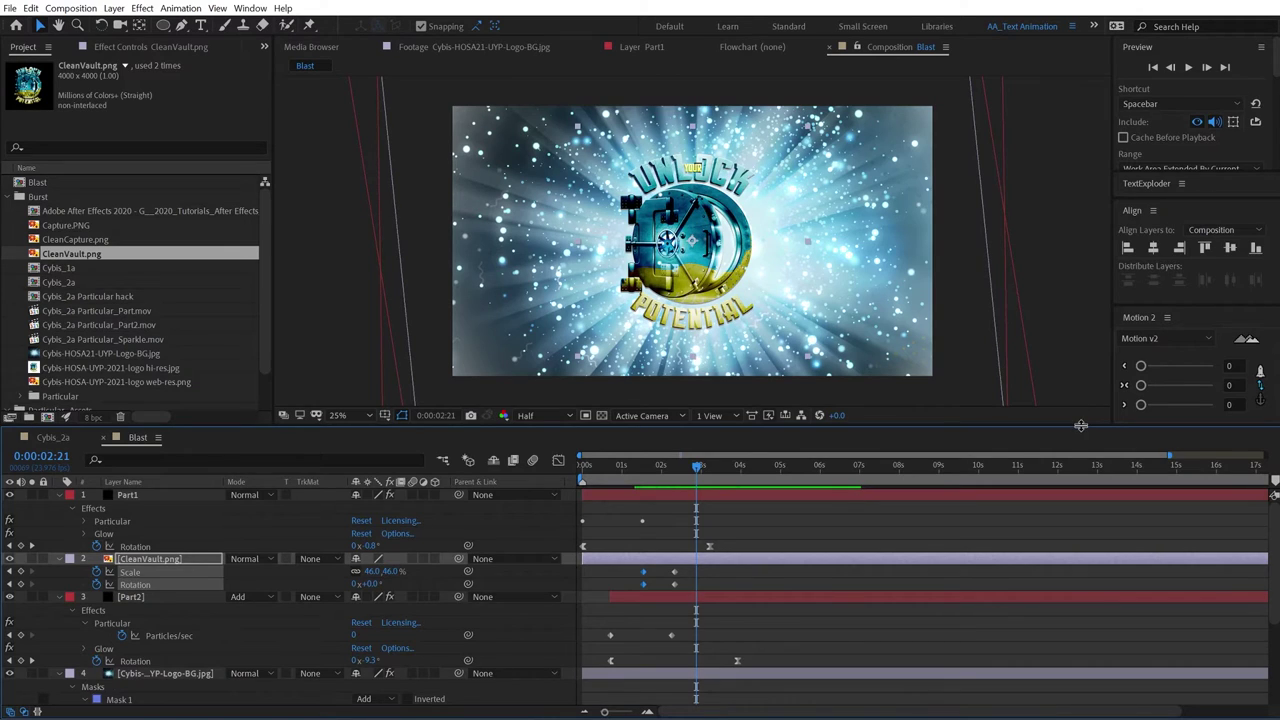
# Step: Apply Motion 2's Excite to the logo's last Scale keyframe and preview the bounce from 0:00:01:14
pyautogui.moveTo(1081, 425); pyautogui.dragTo(1089, 530)
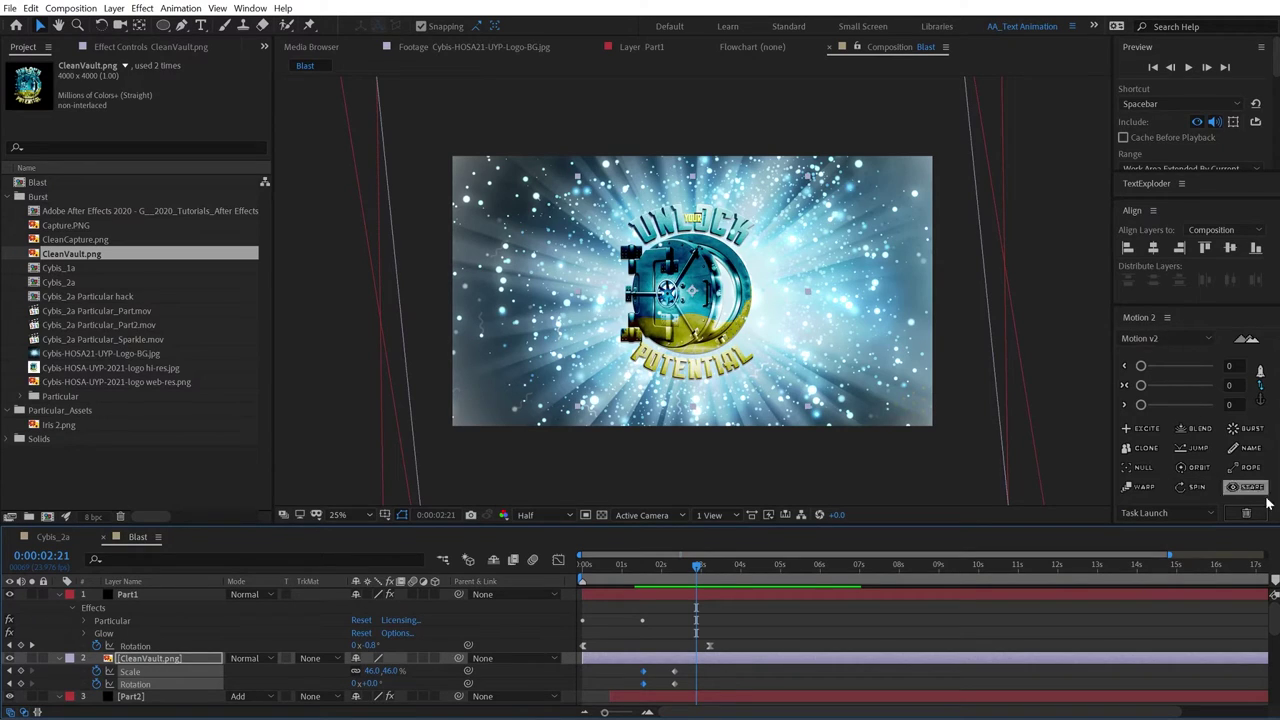
pyautogui.click(674, 672)
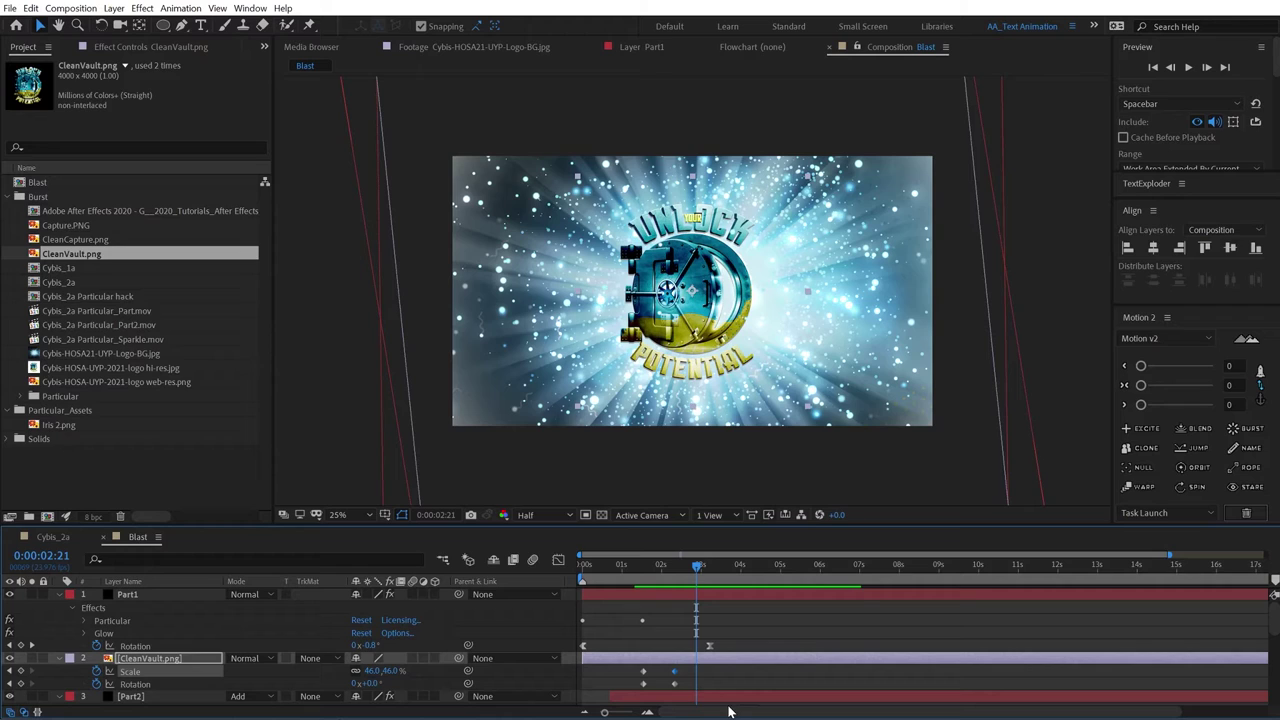
pyautogui.click(1138, 428)
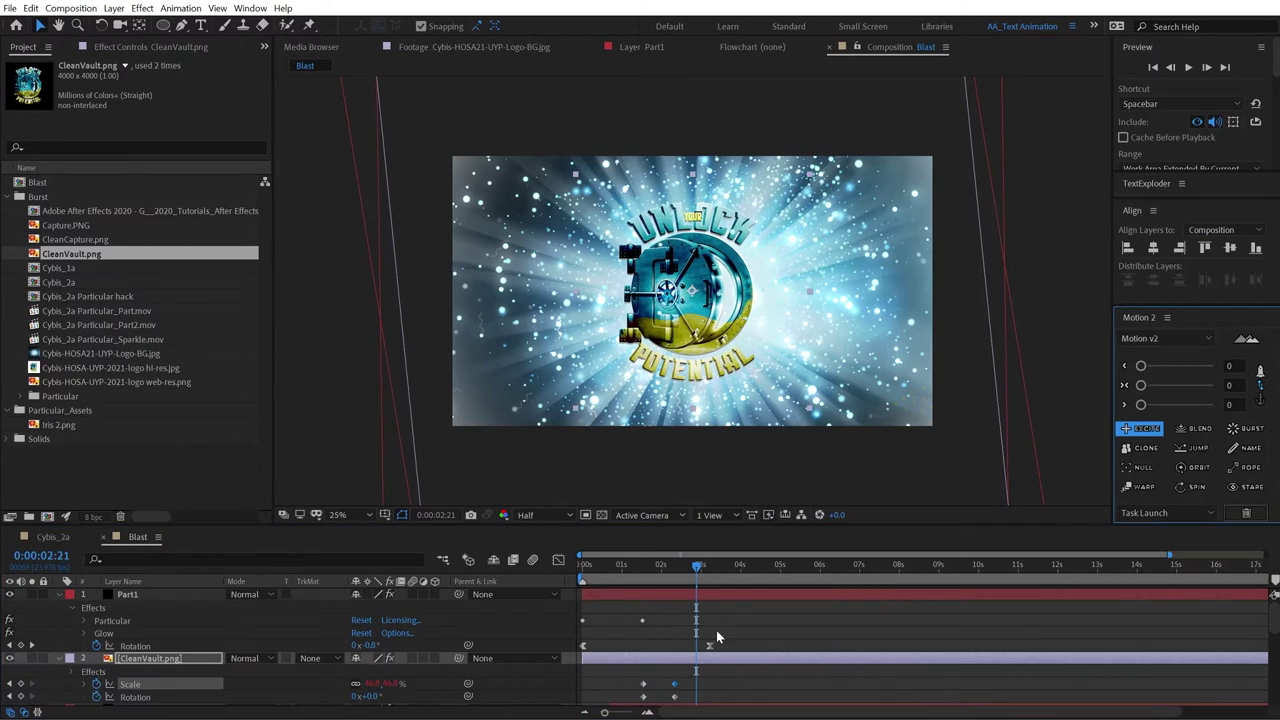
pyautogui.moveTo(708, 568); pyautogui.dragTo(651, 593)
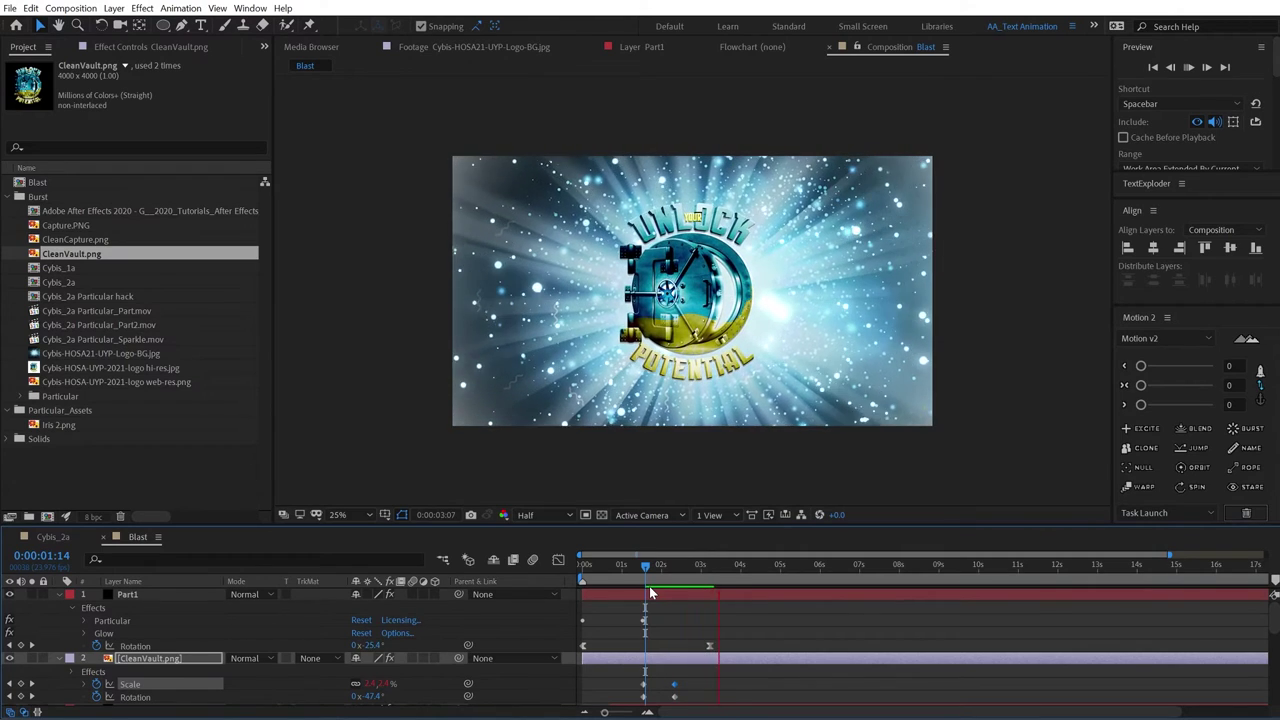
pyautogui.press('space')
# Step: Set the logo's Scale - Bounce to 20 and Scale - Friction to 50, and move to 0:00:04:00 in the composition
pyautogui.click(161, 116)
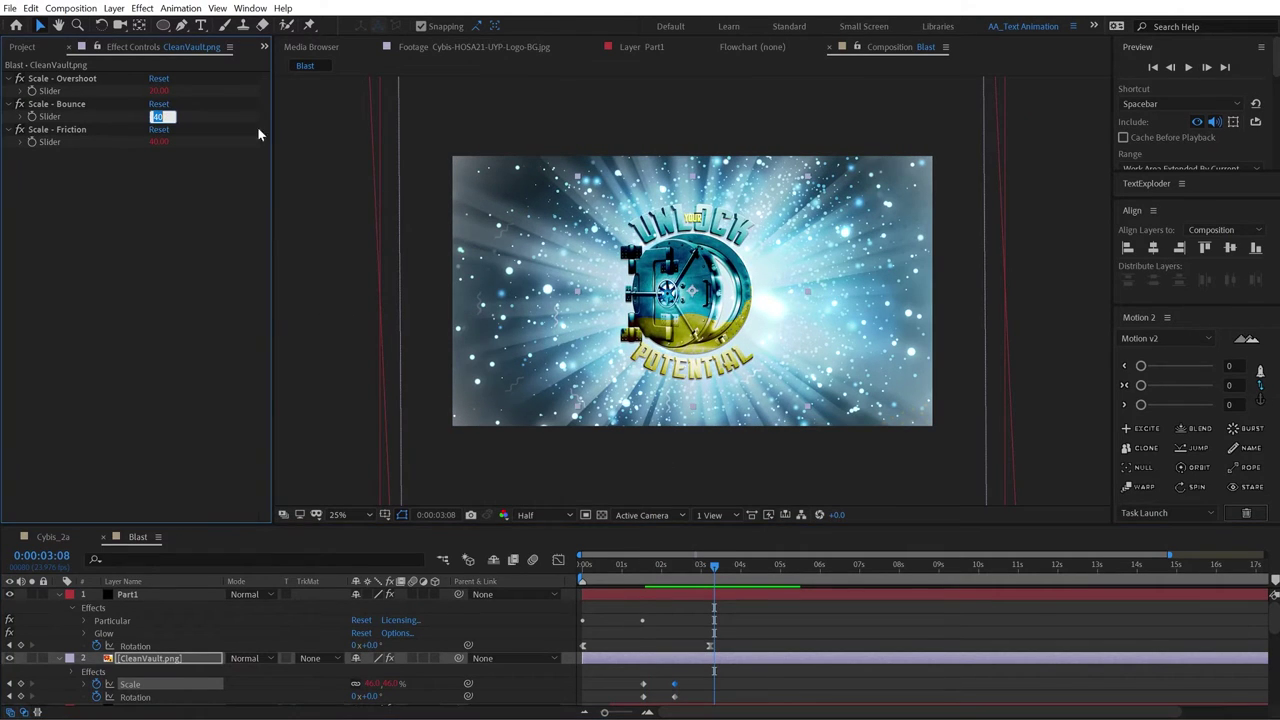
pyautogui.write('20')
pyautogui.press('Return')
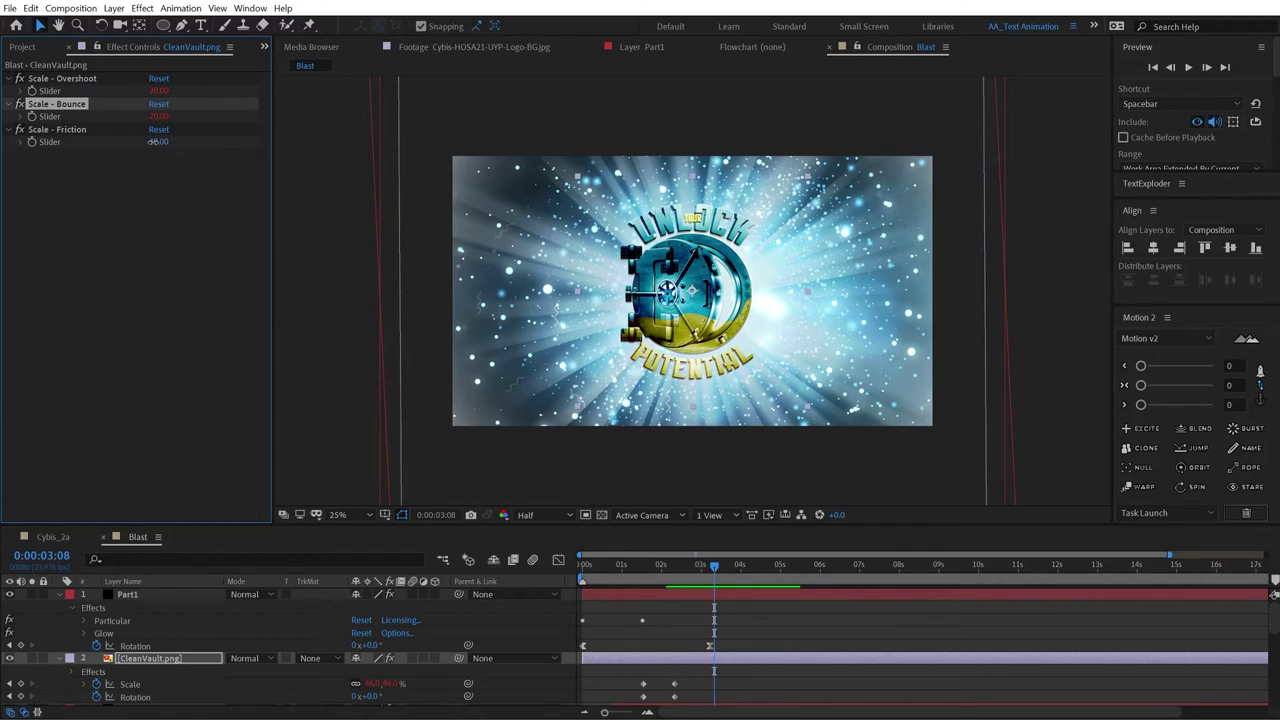
pyautogui.click(155, 141)
pyautogui.write('50')
pyautogui.press('Return')
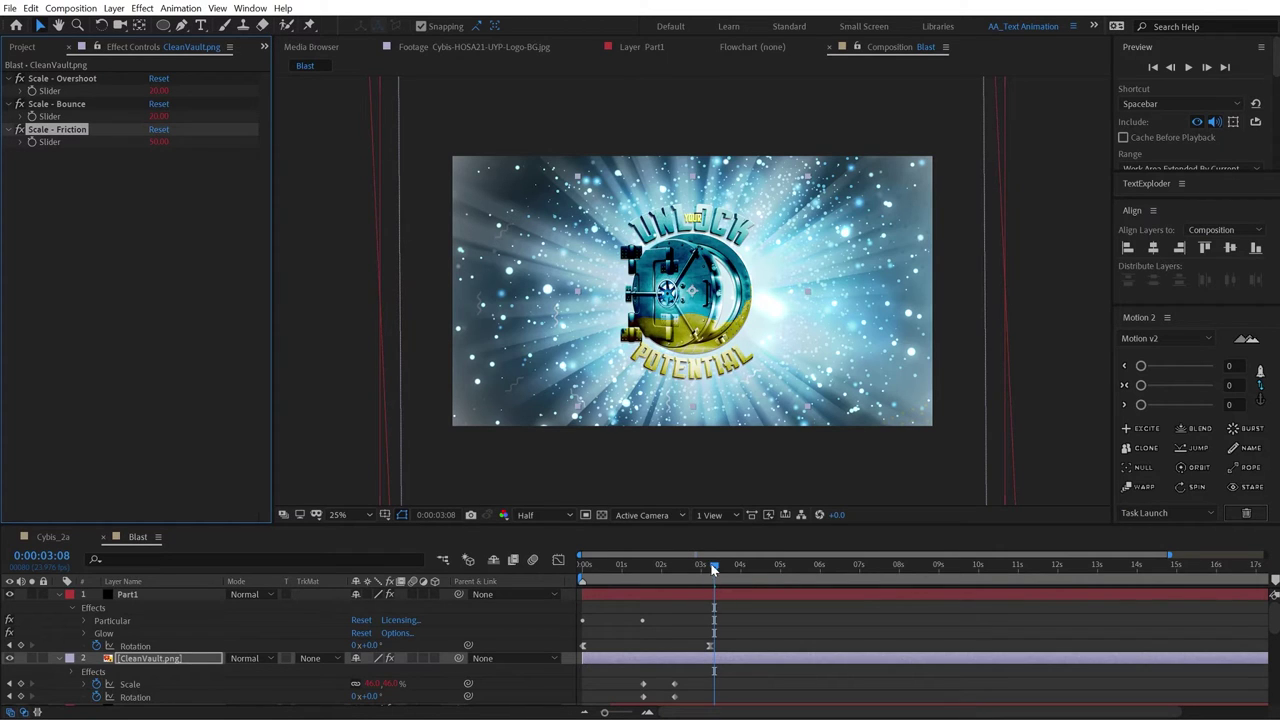
pyautogui.moveTo(714, 566); pyautogui.dragTo(740, 566)
pyautogui.press('space')
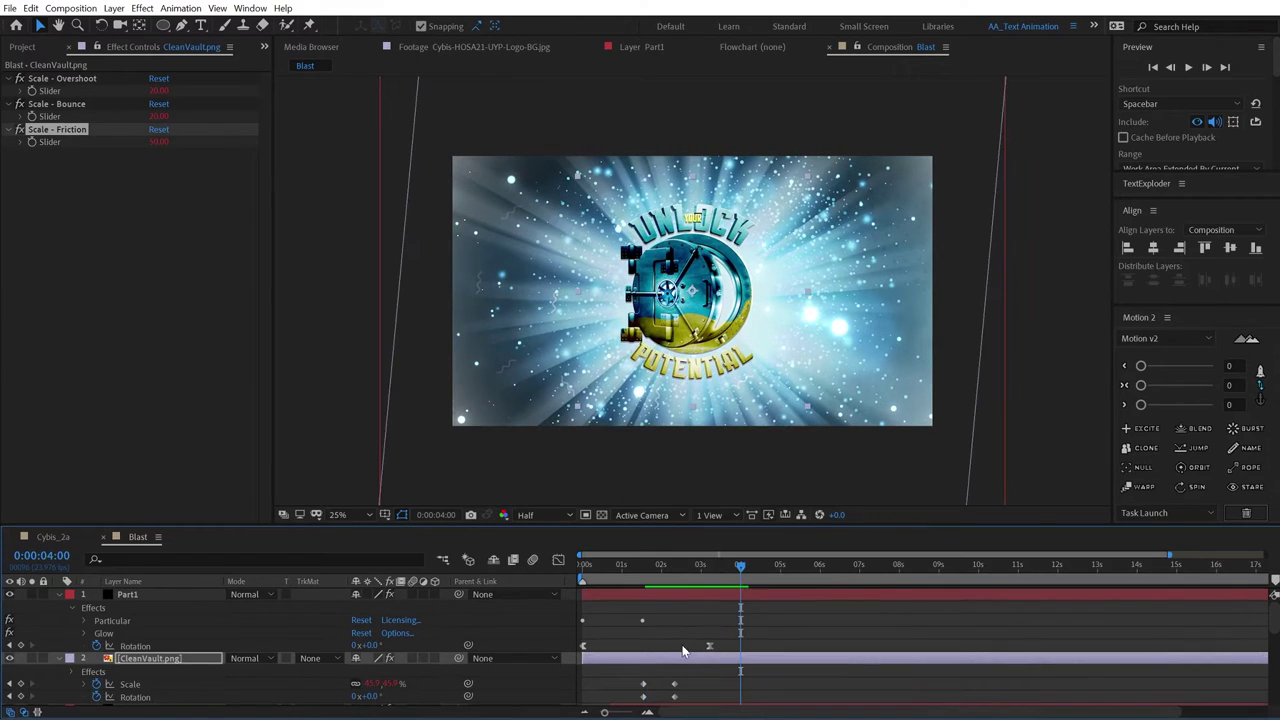
# Step: Apply Motion 2's Excite to the logo's last Rotation keyframe, with Rotation - Bounce at 20 and Rotation - Friction at 50
pyautogui.click(675, 697)
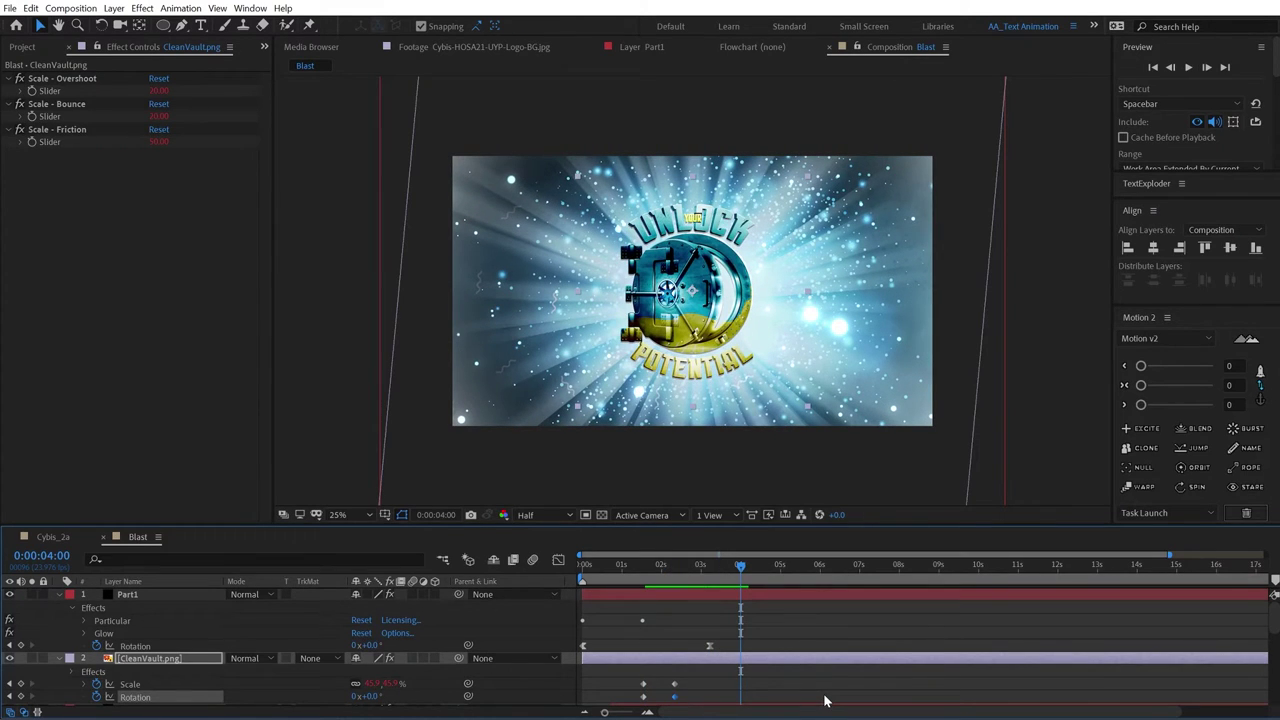
pyautogui.click(1137, 429)
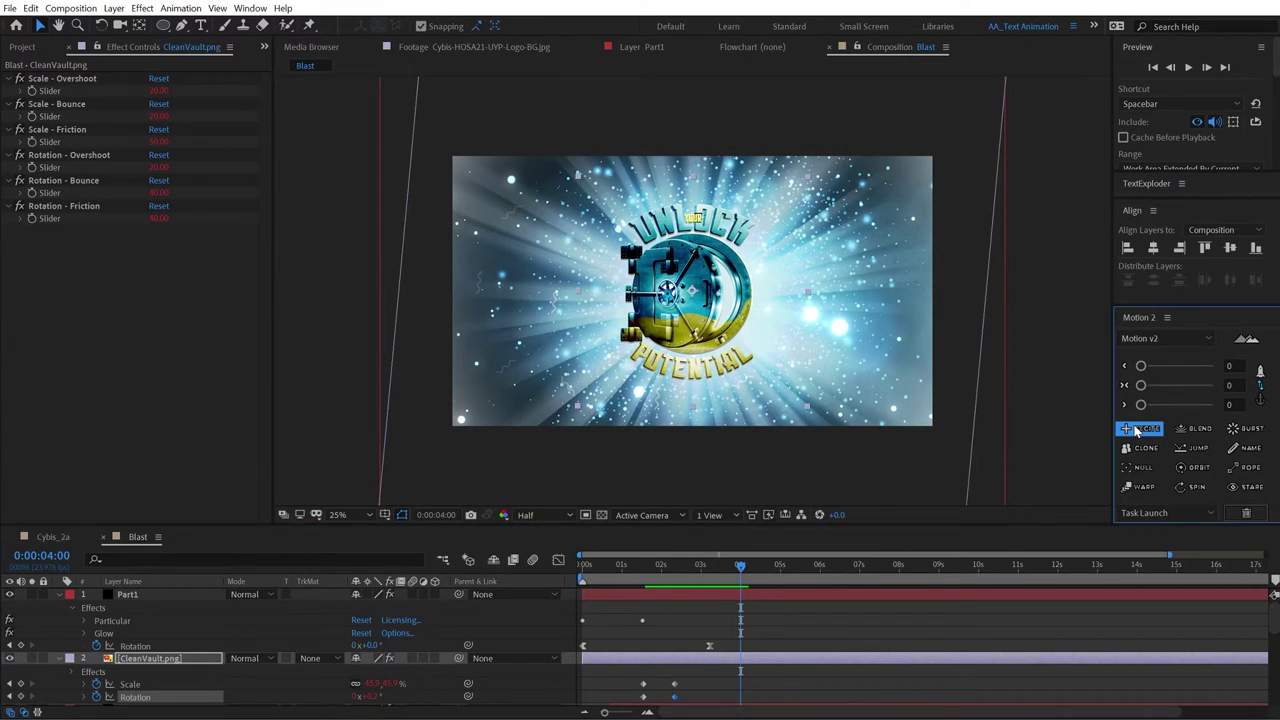
pyautogui.click(641, 569)
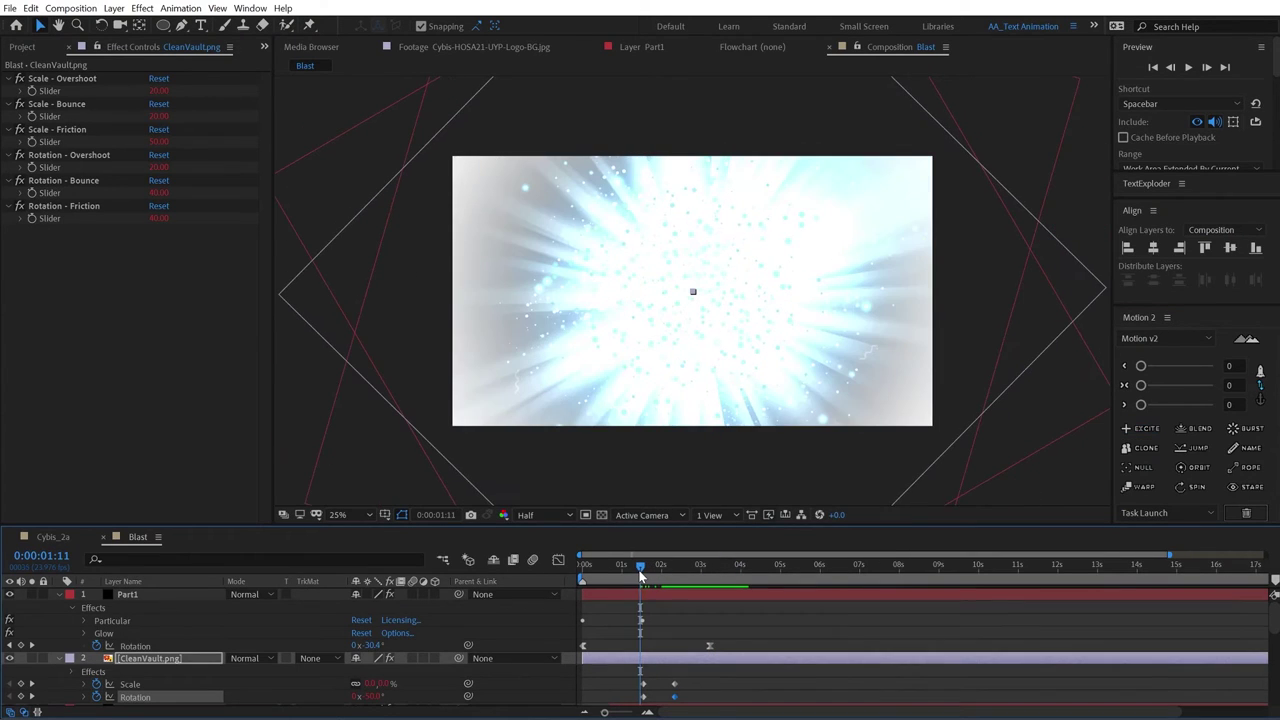
pyautogui.click(160, 193)
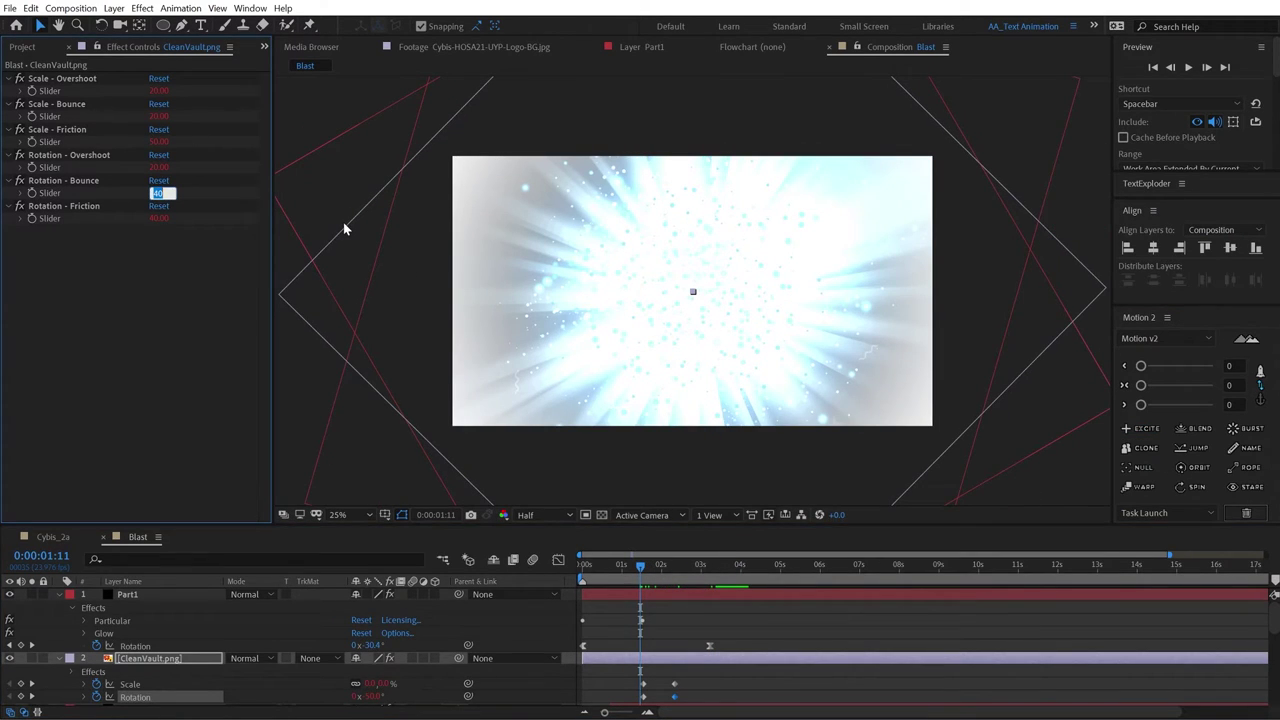
pyautogui.write('20')
pyautogui.press('Return')
pyautogui.press('Tab')
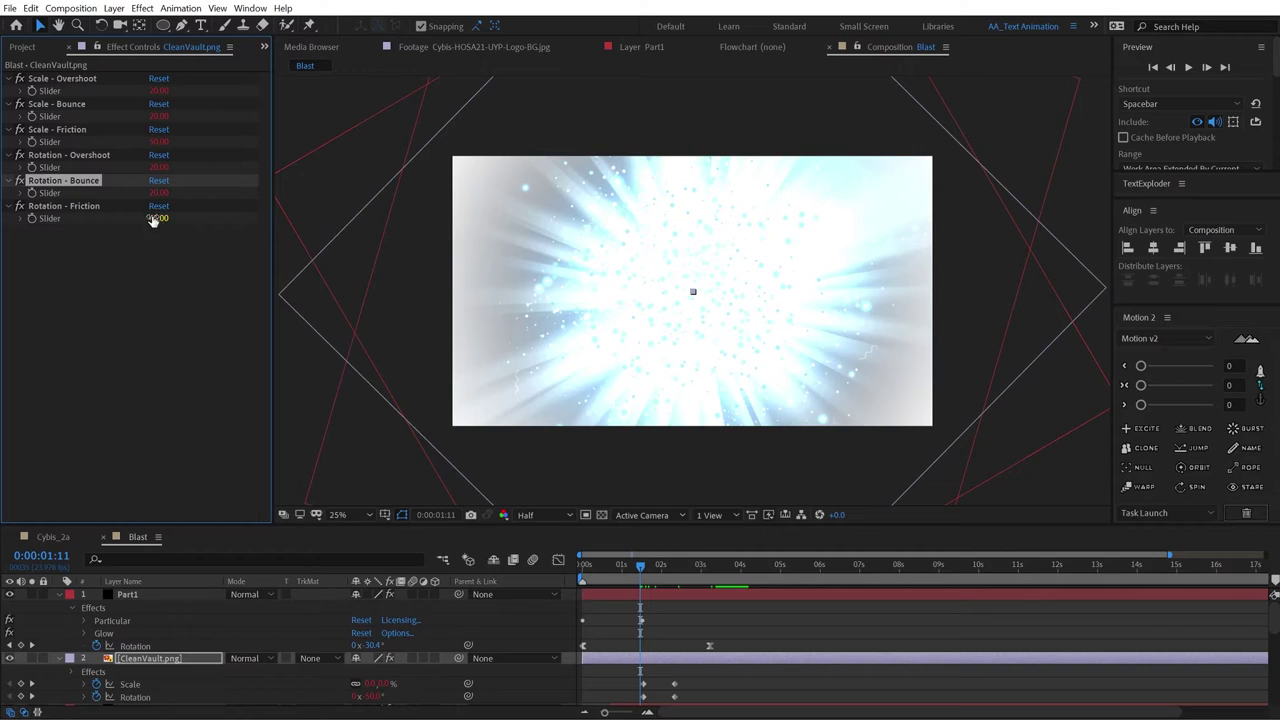
pyautogui.write('50')
pyautogui.press('Return')
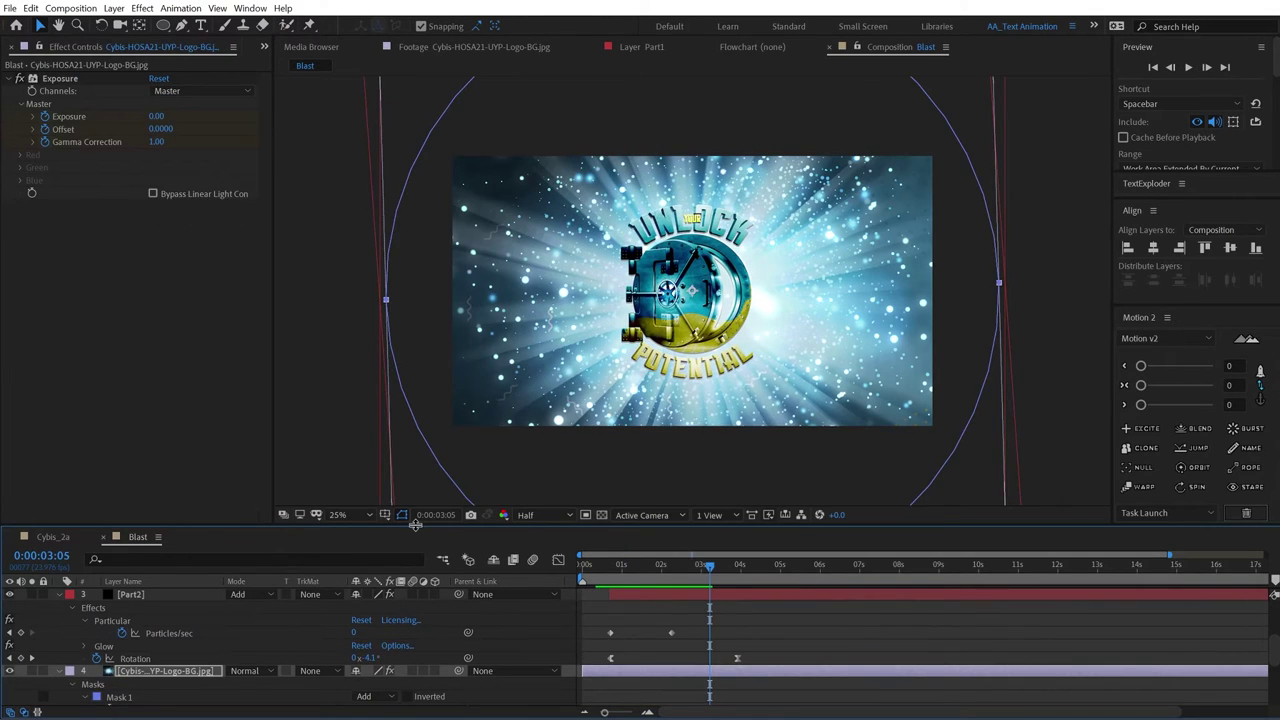
# Step: Duplicate the Part1 layer, rename the copy Spark, and place it directly above the logo background image layer
pyautogui.moveTo(415, 526); pyautogui.dragTo(415, 465)
pyautogui.scroll(2, 640, 625)
pyautogui.click(147, 533)
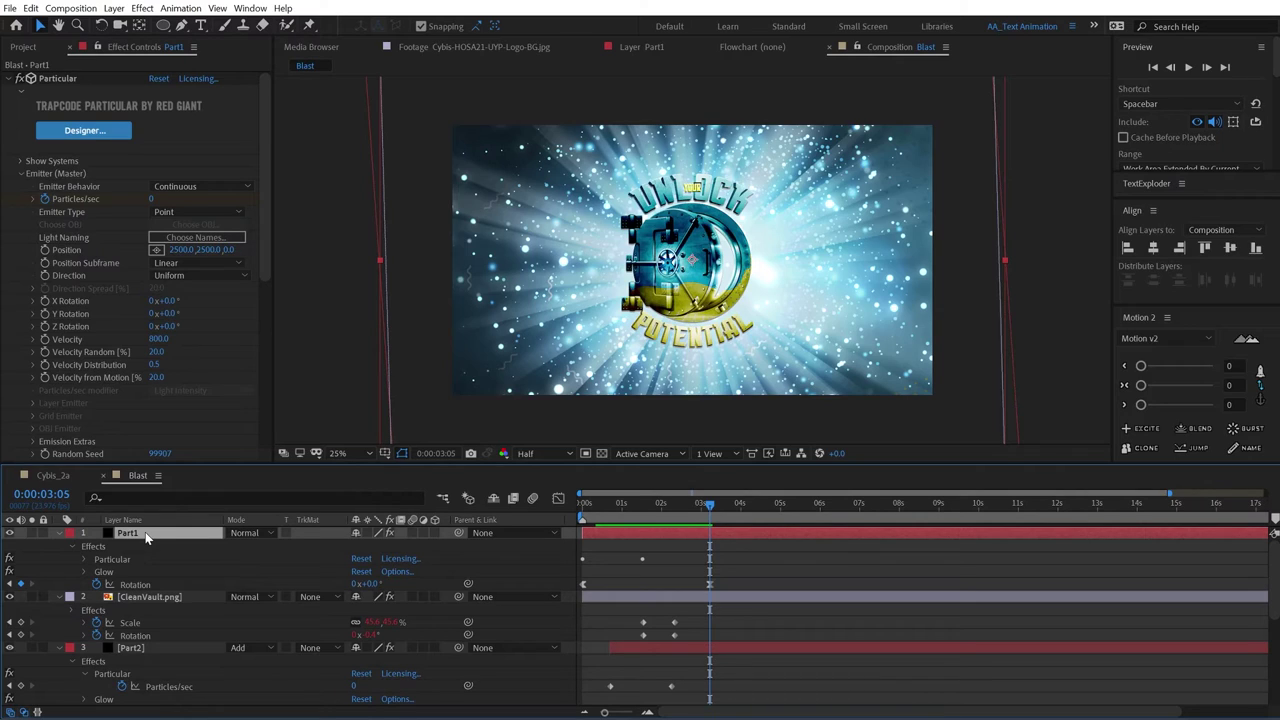
pyautogui.hotkey('ctrl', 'd')
pyautogui.press('Return')
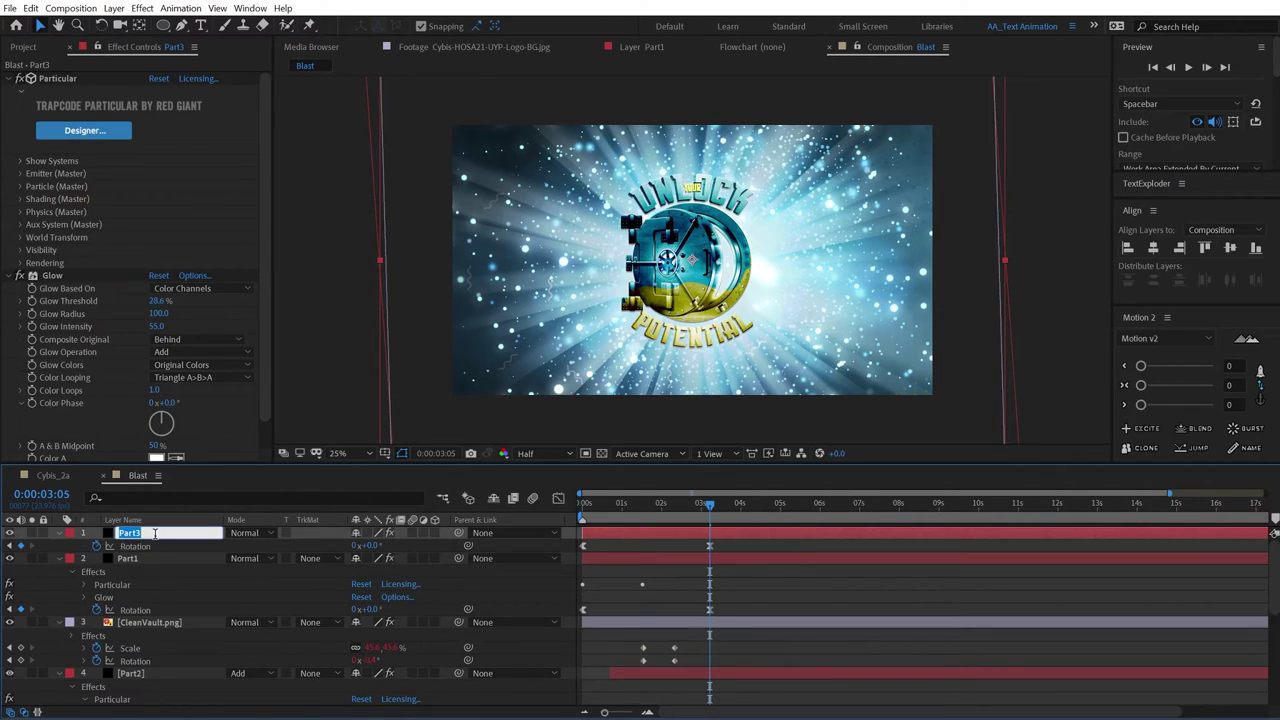
pyautogui.write('Spark')
pyautogui.press('Return')
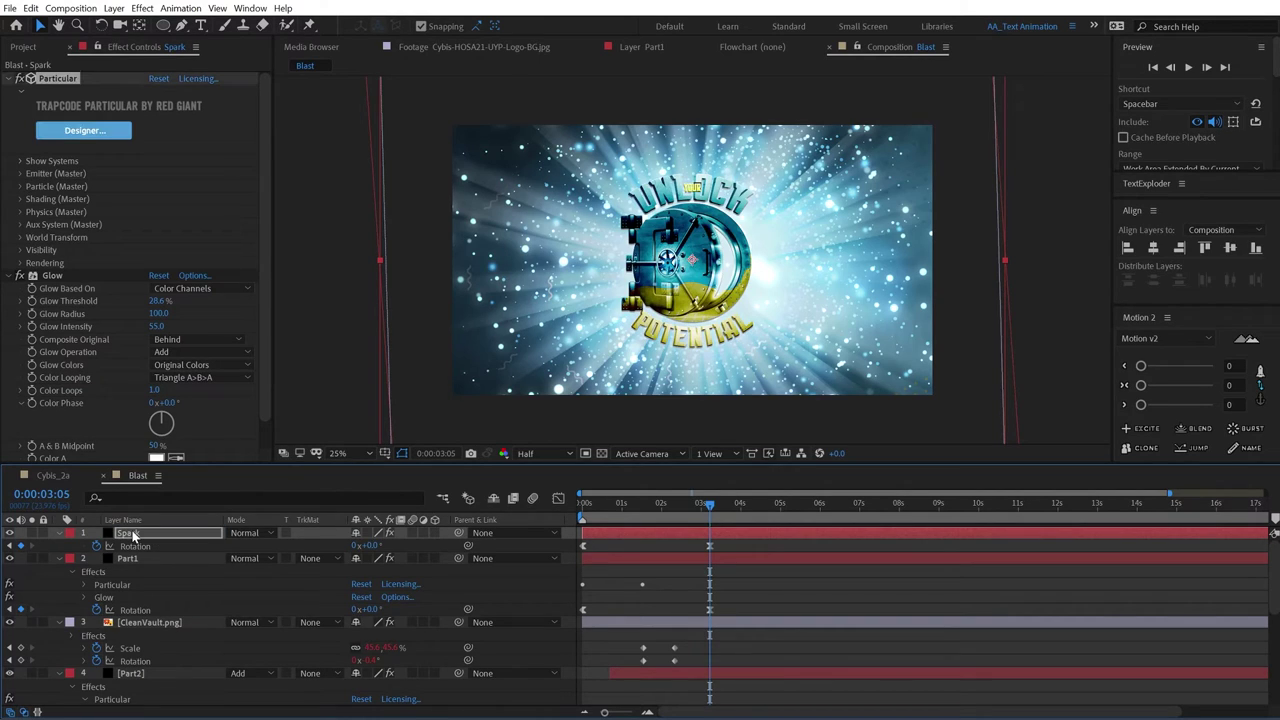
pyautogui.moveTo(167, 684); pyautogui.dragTo(128, 703)
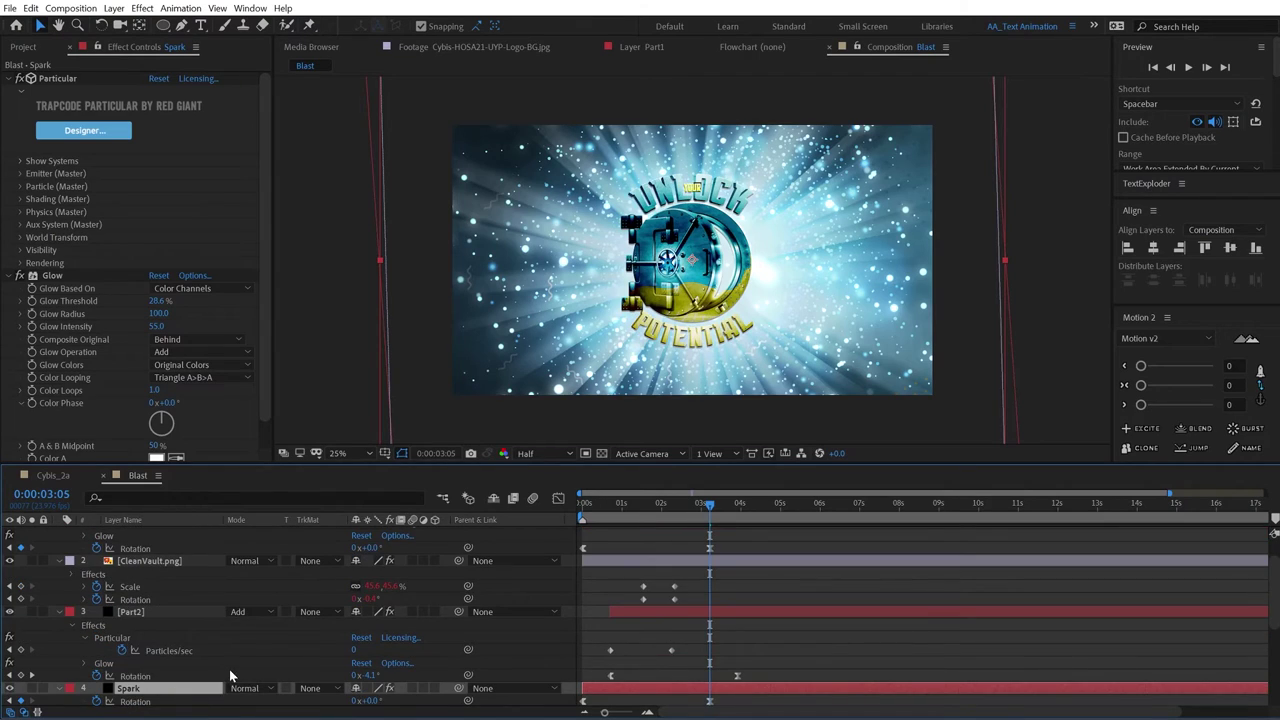
# Step: Remove the Spark layer's Rotation and Particles/sec keyframes and set its Particles/sec to 20
pyautogui.scroll(-3, 128, 670)
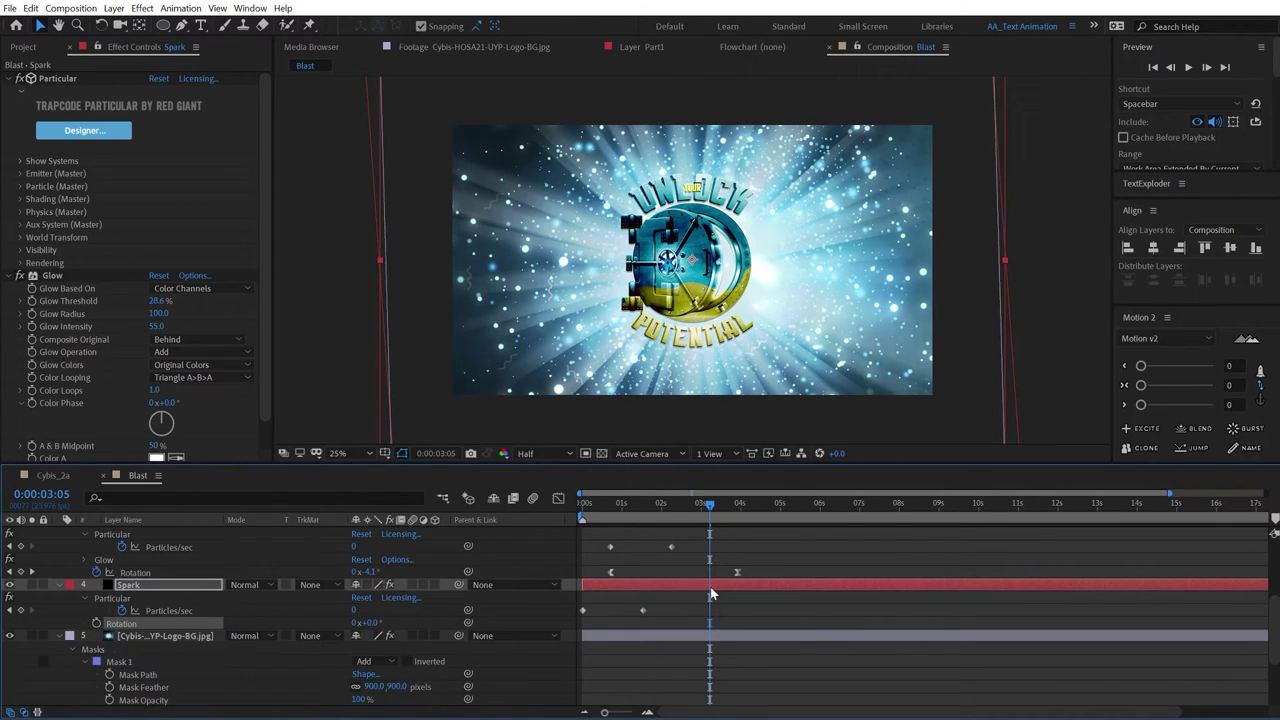
pyautogui.click(543, 613)
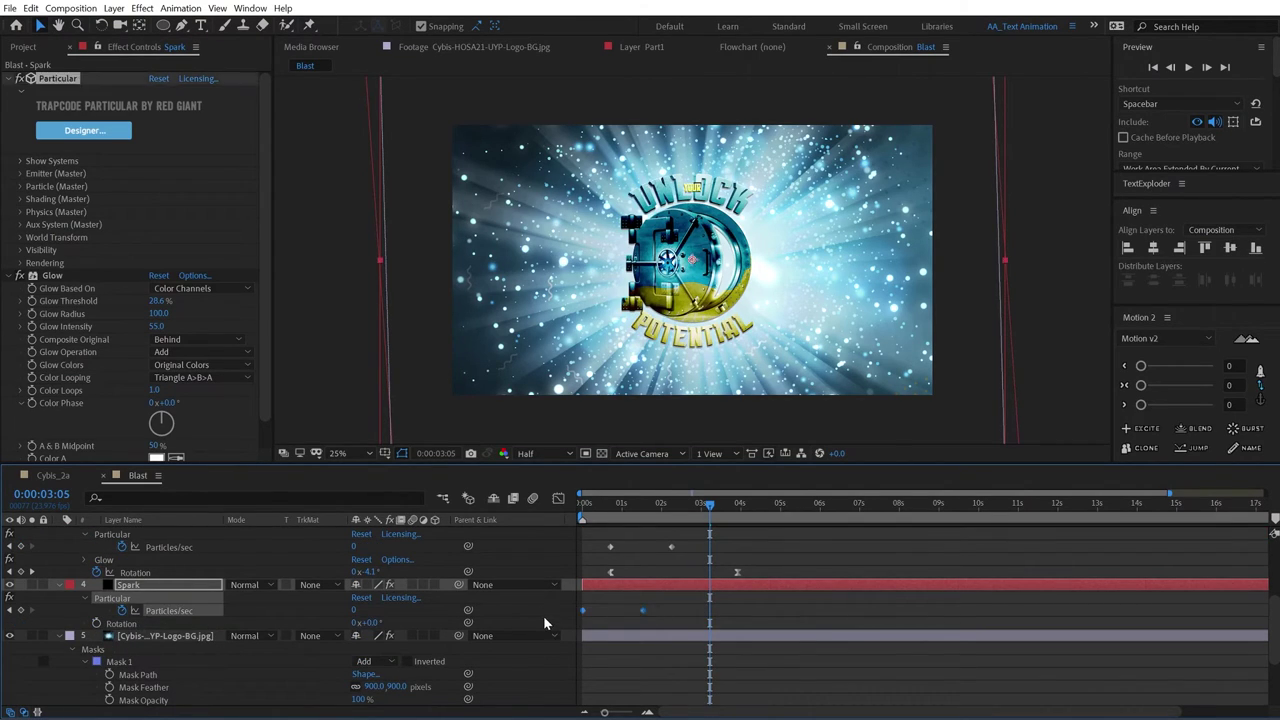
pyautogui.press('Delete')
pyautogui.click(355, 611)
pyautogui.write('20')
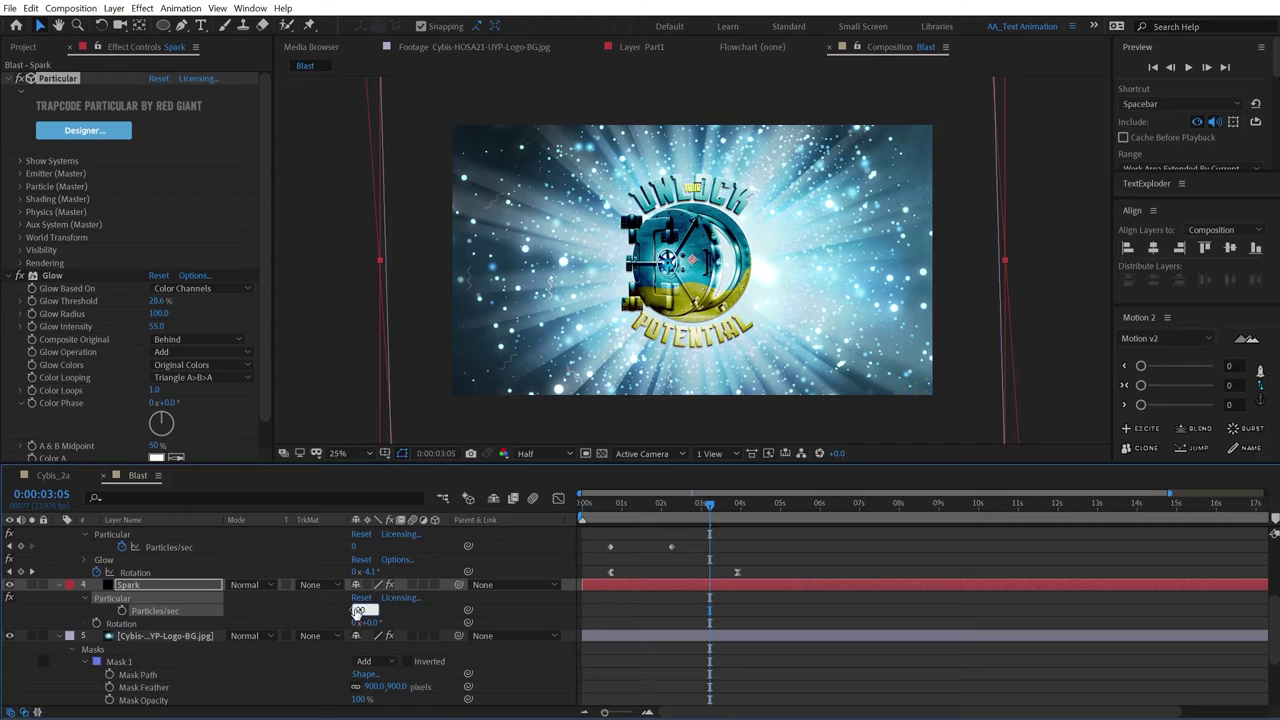
pyautogui.press('Return')
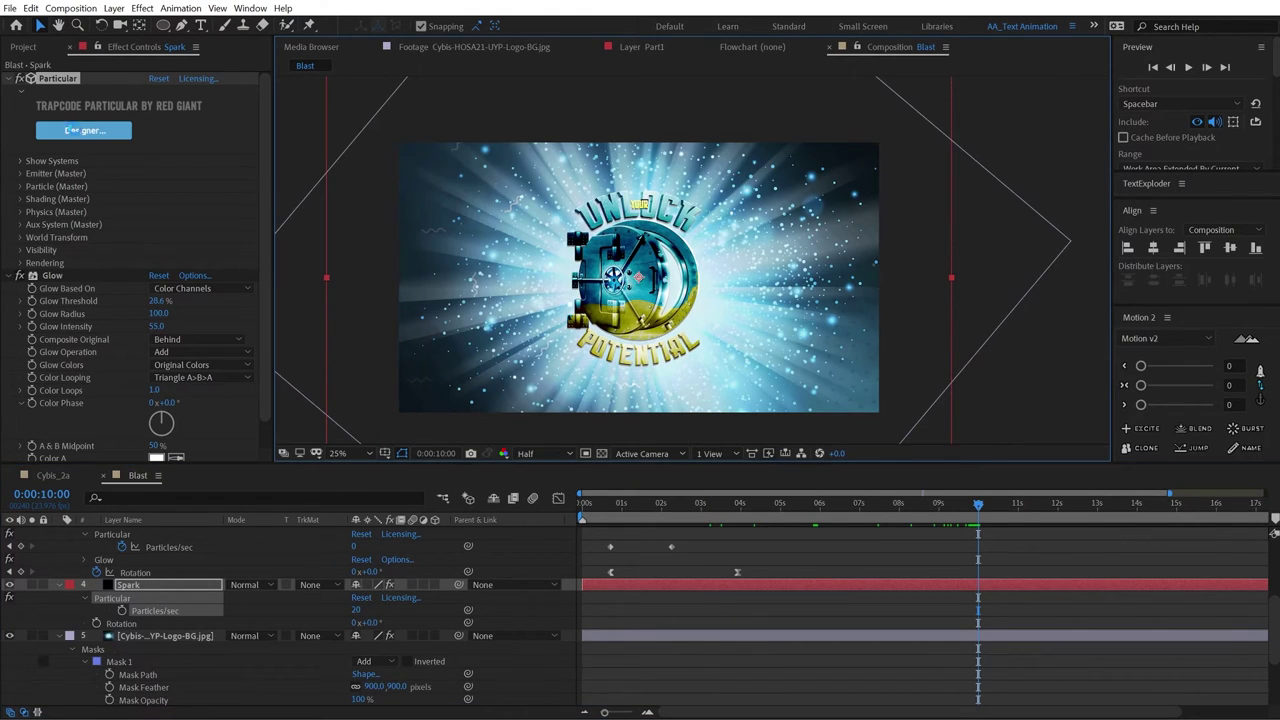
# Step: In Spark's Particular Designer, set the Emitter Type to Sphere and the Emitter Size XYZ to 4000
pyautogui.click(72, 130)
pyautogui.click(958, 155)
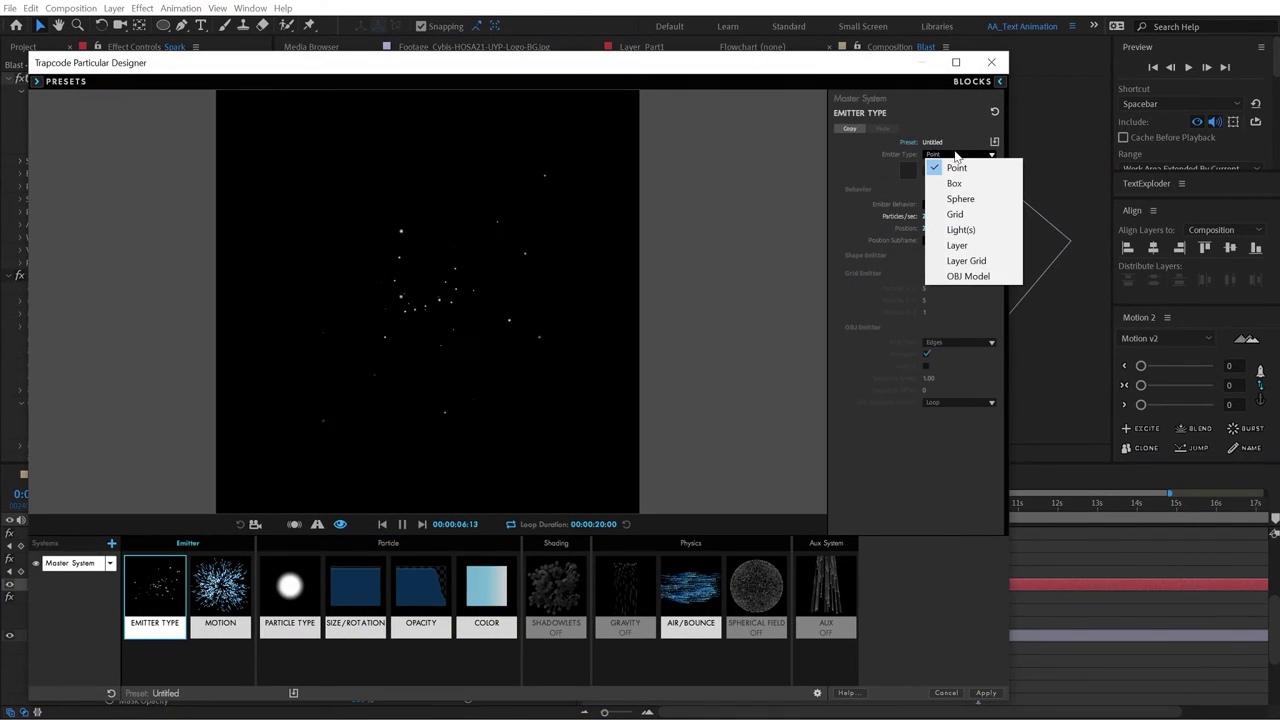
pyautogui.click(982, 199)
pyautogui.click(929, 282)
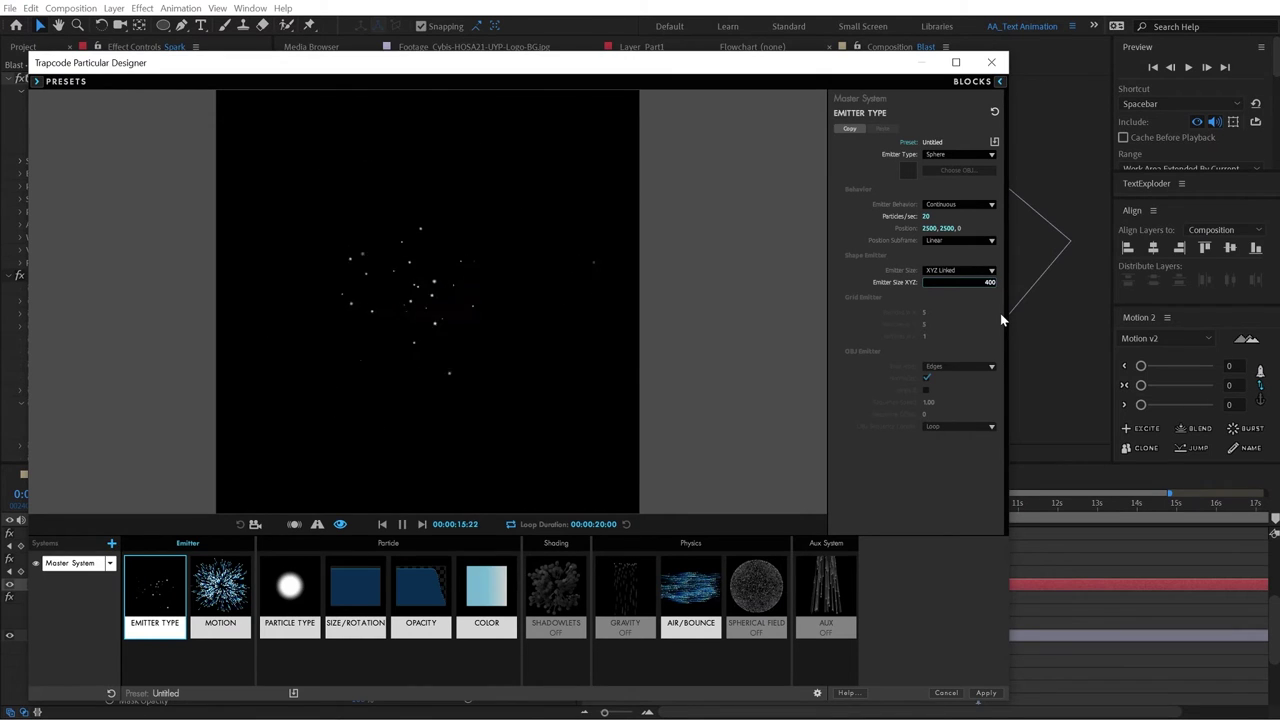
pyautogui.press('Return')
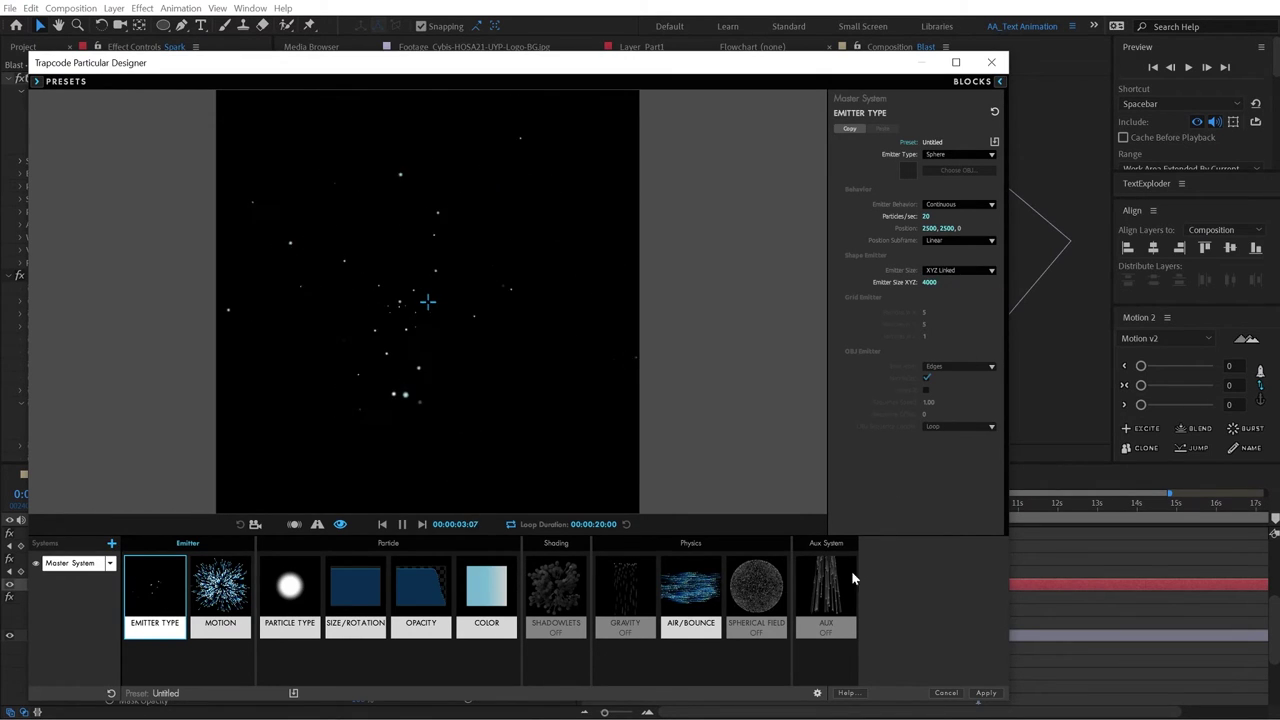
# Step: Set the Spark emitter's Velocity to 50 and its Velocity Distribution to 5
pyautogui.click(233, 597)
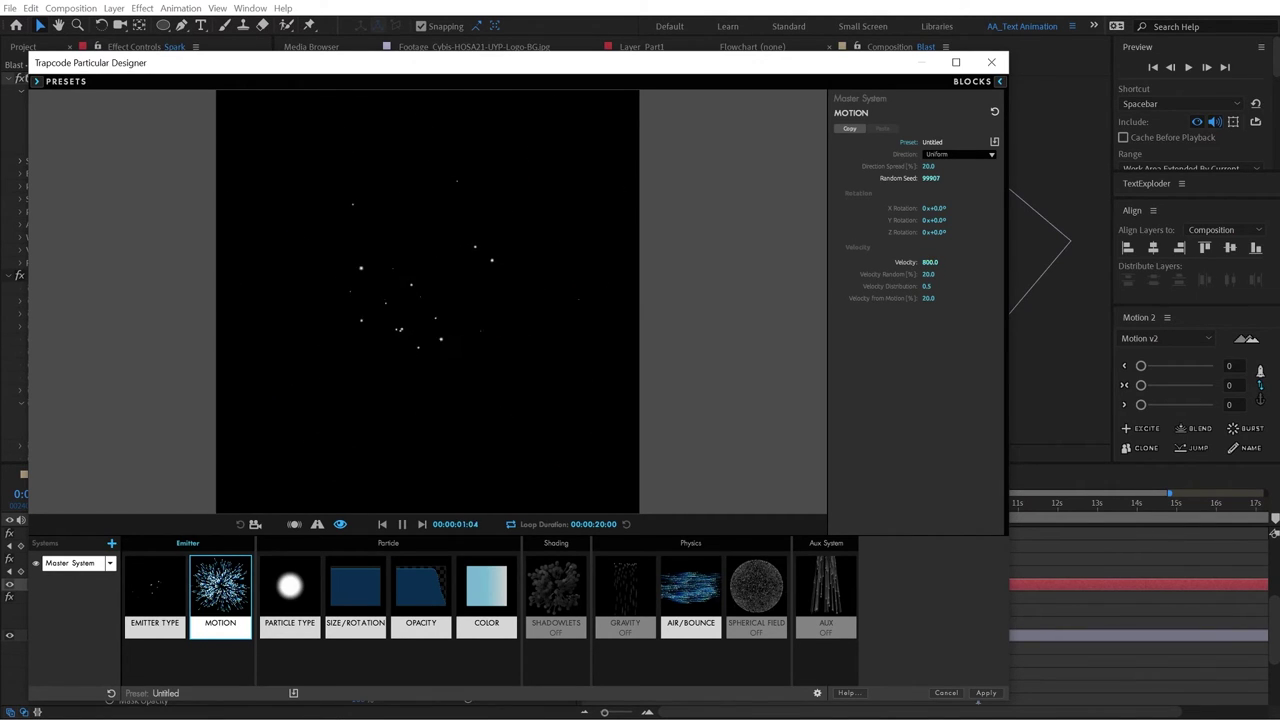
pyautogui.click(930, 262)
pyautogui.write('50')
pyautogui.press('Return')
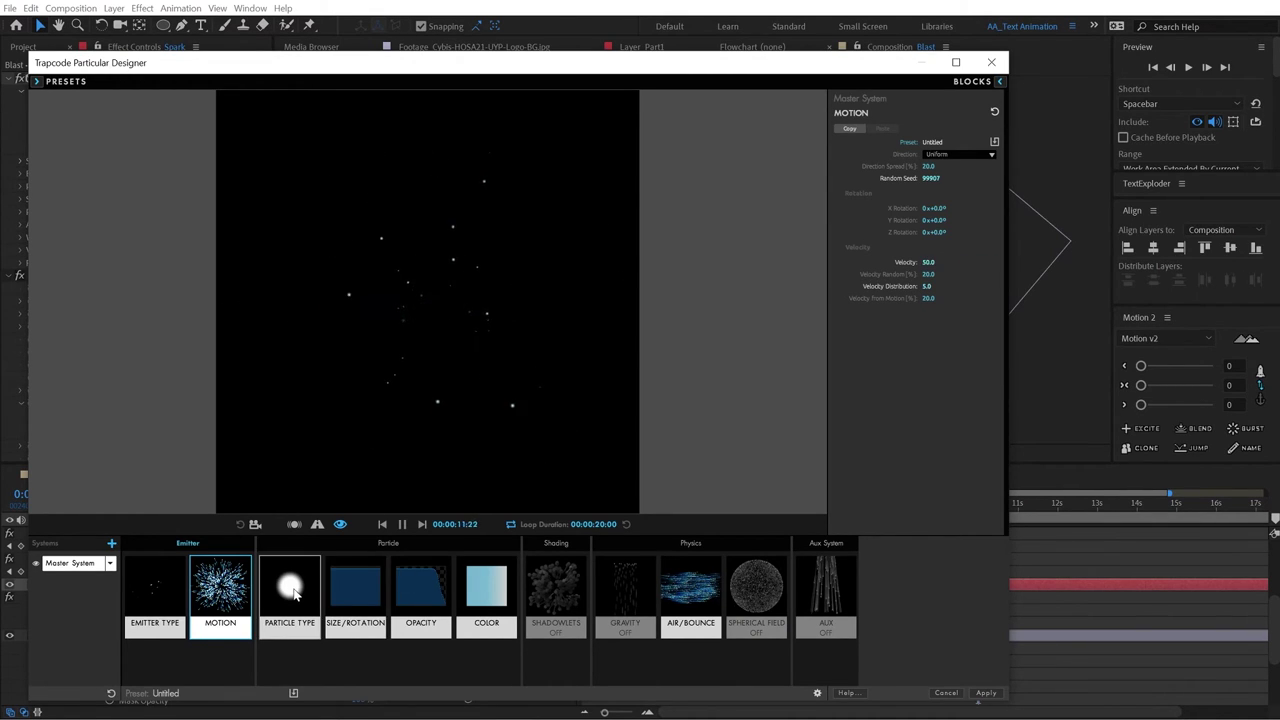
# Step: Set the Spark particles' Life to 15 seconds and their Particle Feather to 55
pyautogui.click(292, 594)
pyautogui.moveTo(927, 186)
pyautogui.mouseDown()
pyautogui.moveTo(954, 186)
pyautogui.moveTo(937, 186)
pyautogui.mouseUp()
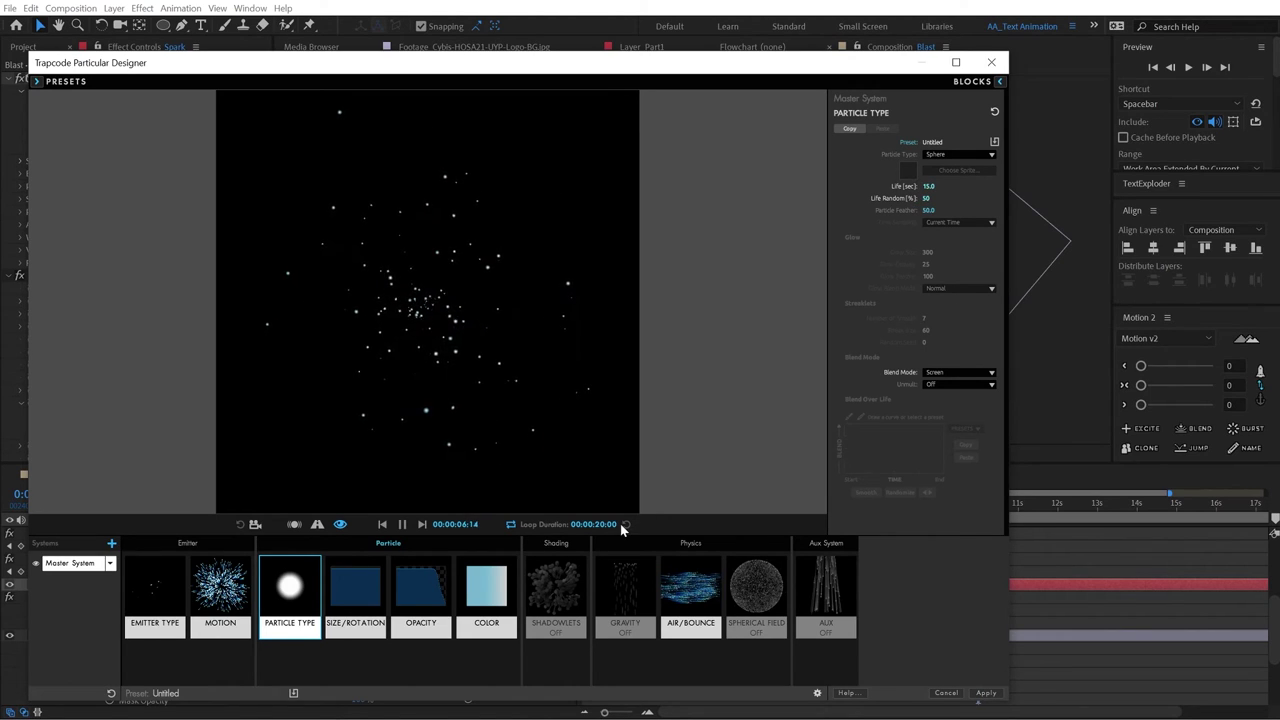
pyautogui.click(928, 210)
pyautogui.write('55')
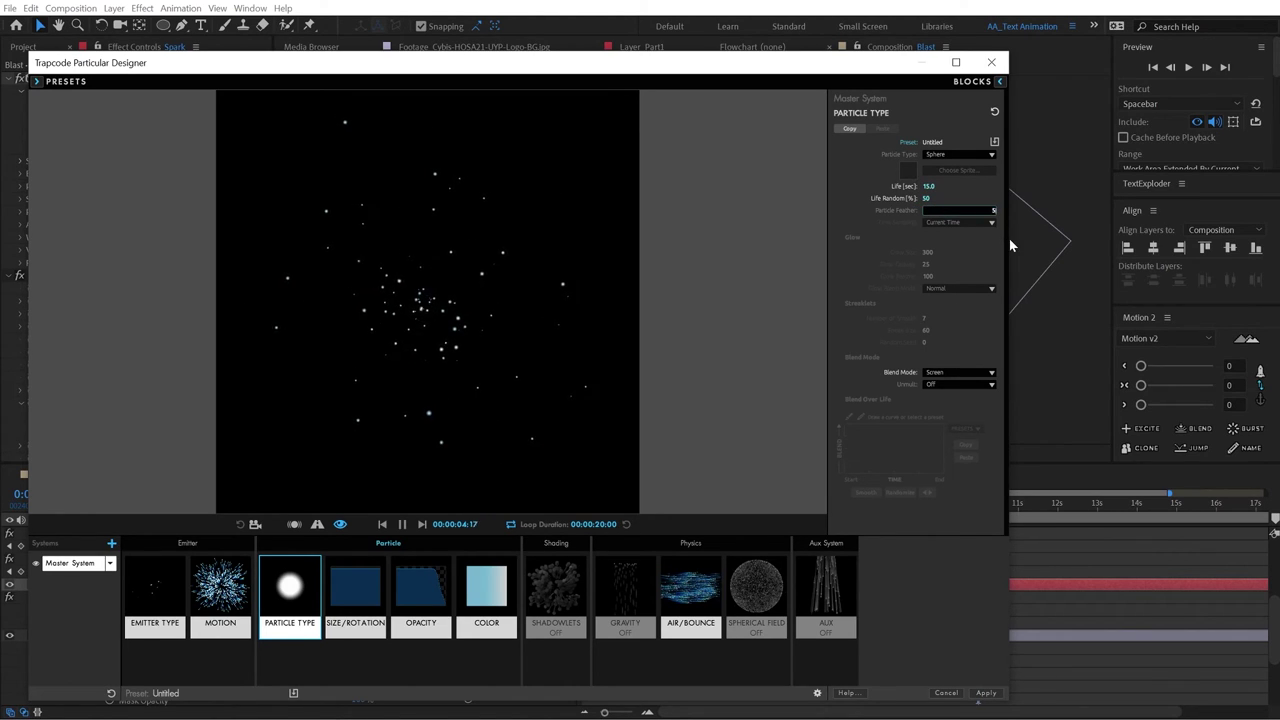
pyautogui.press('Return')
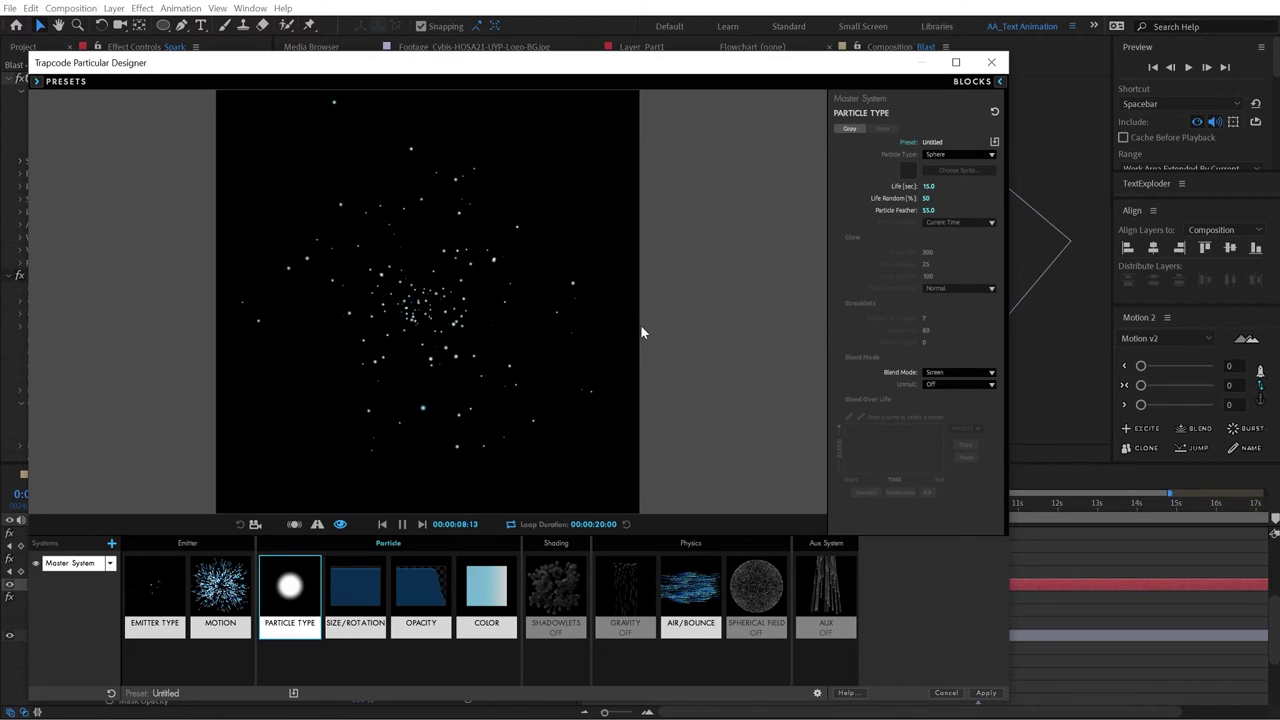
# Step: Set the Spark particles' Size to 21 and Size Random to 22%
pyautogui.click(351, 593)
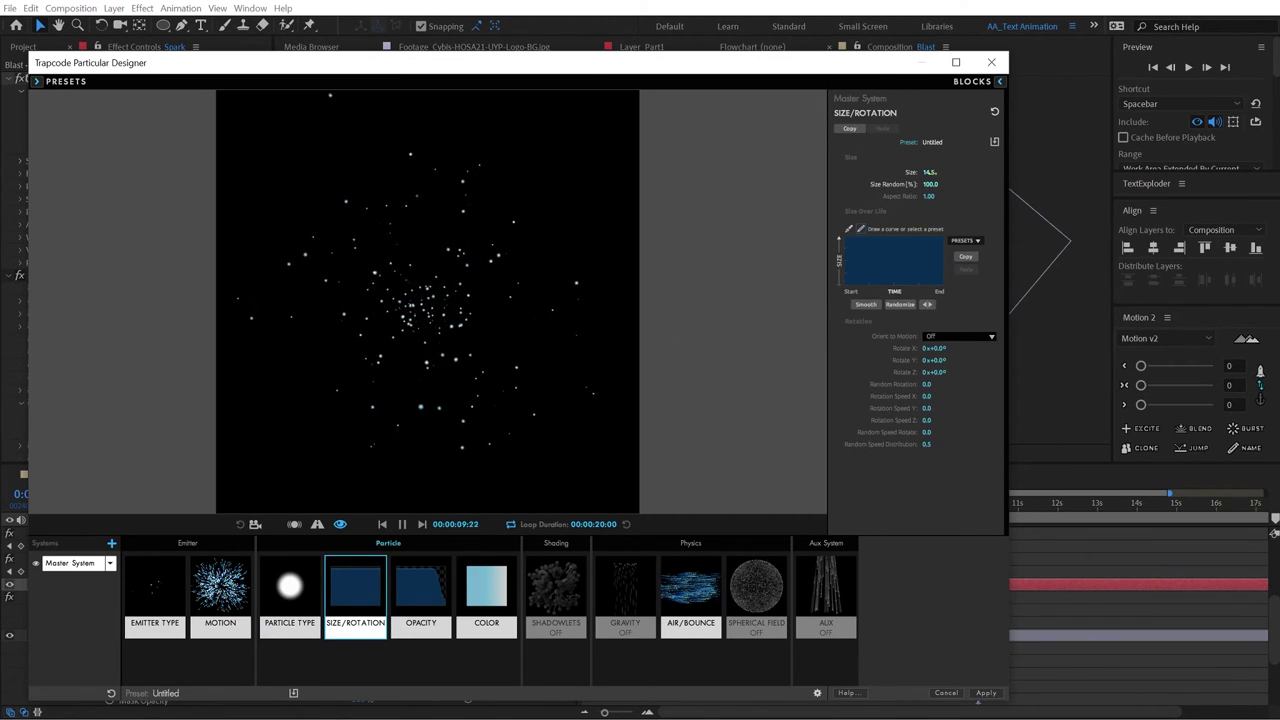
pyautogui.click(933, 172)
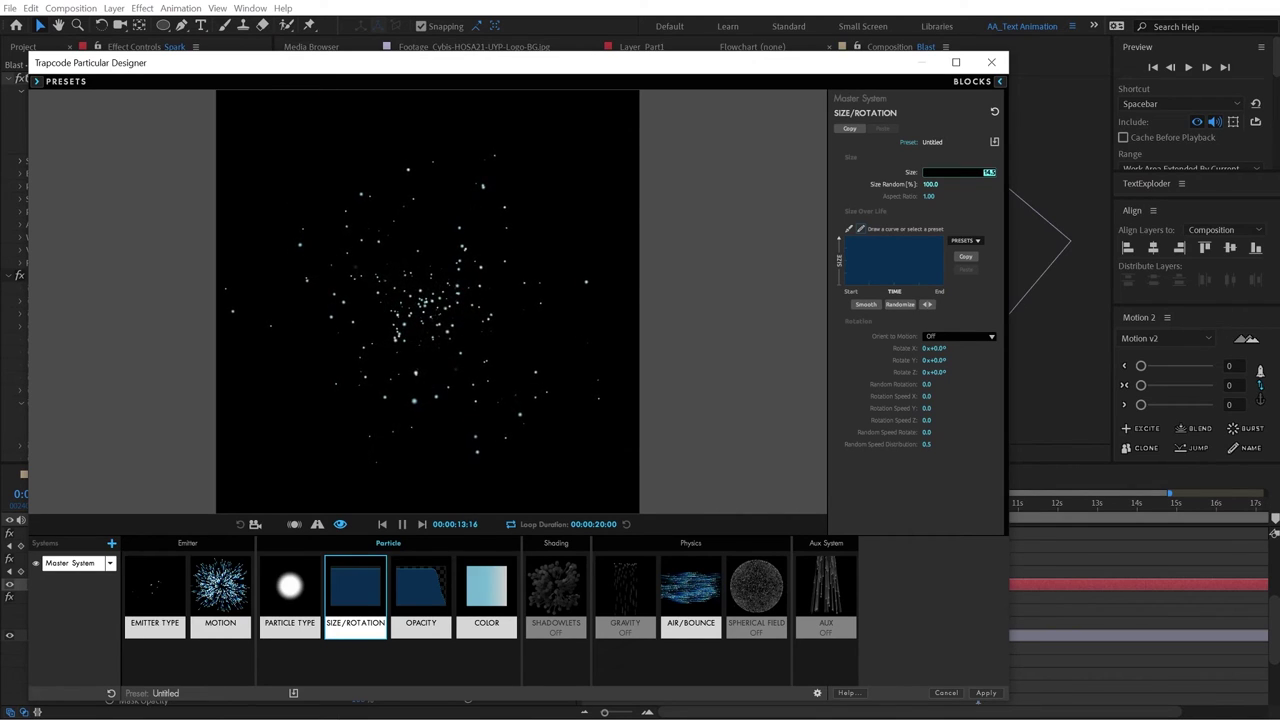
pyautogui.press('Return')
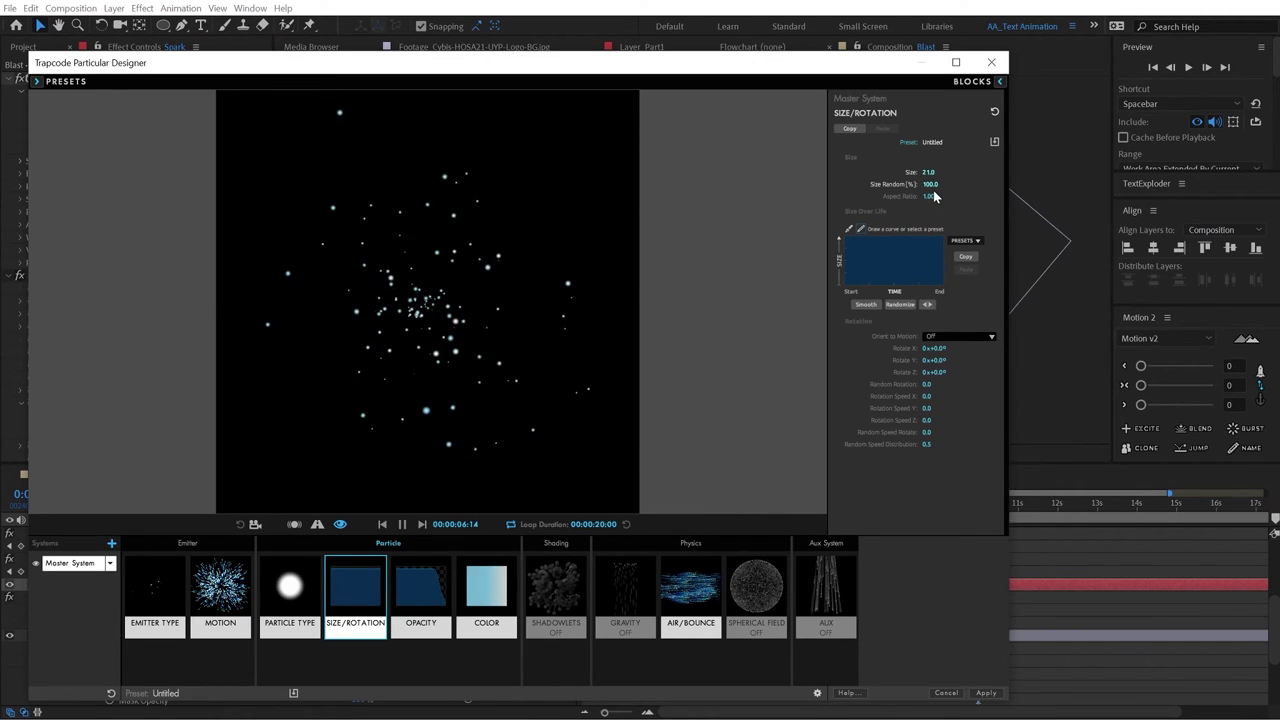
pyautogui.moveTo(931, 186)
pyautogui.mouseDown()
pyautogui.moveTo(1001, 184)
pyautogui.moveTo(911, 184)
pyautogui.mouseUp()
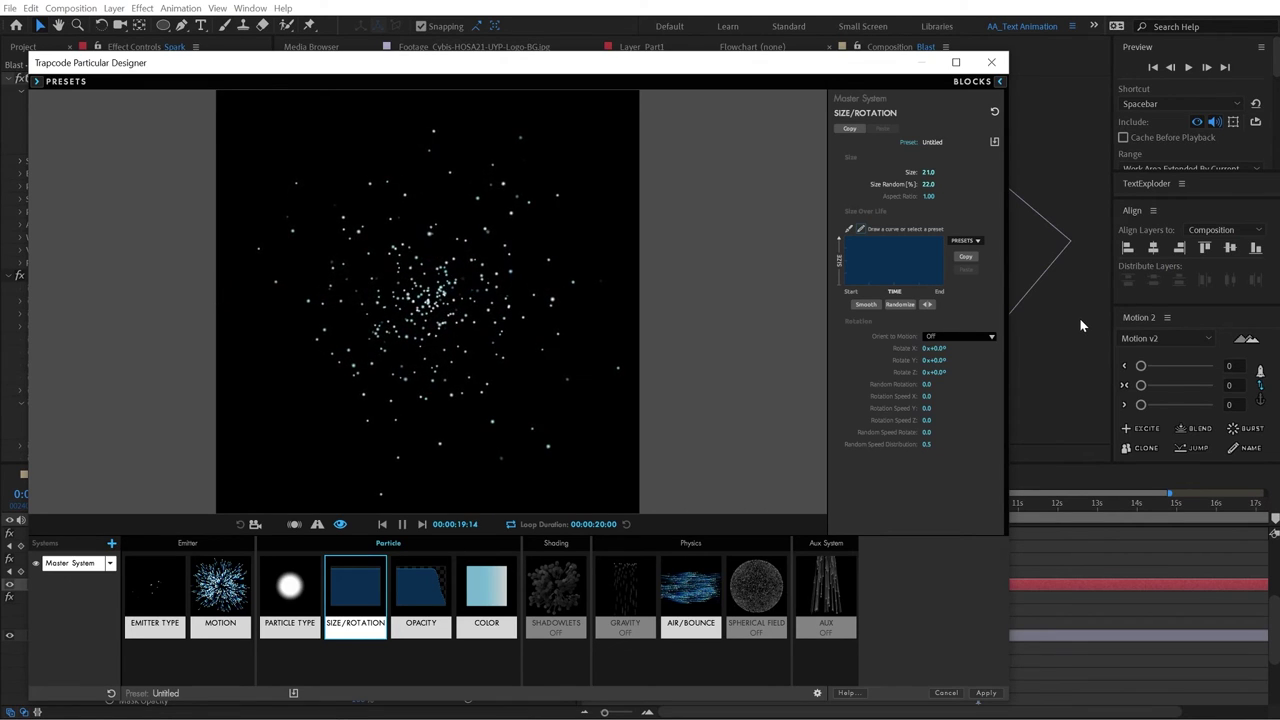
# Step: Shape the Spark particles' Opacity Over Life curve into four sharp peaks so the particles flicker
pyautogui.click(428, 592)
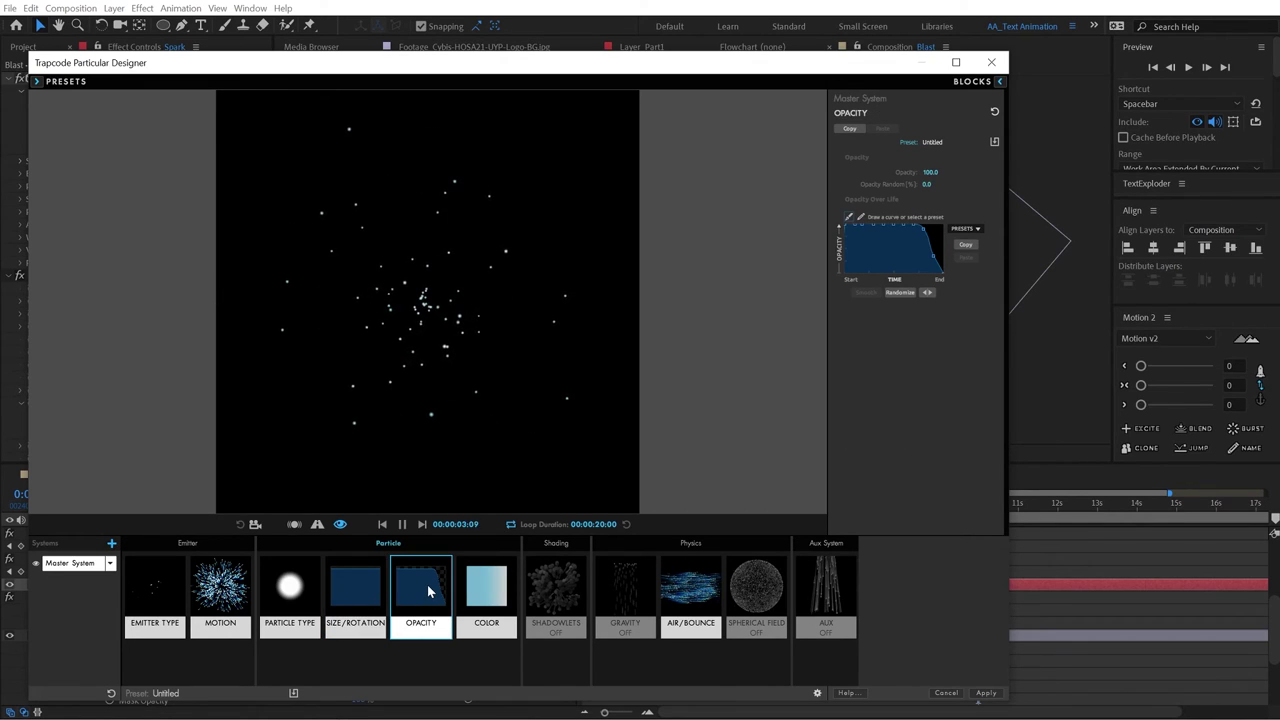
pyautogui.click(886, 291)
pyautogui.click(862, 219)
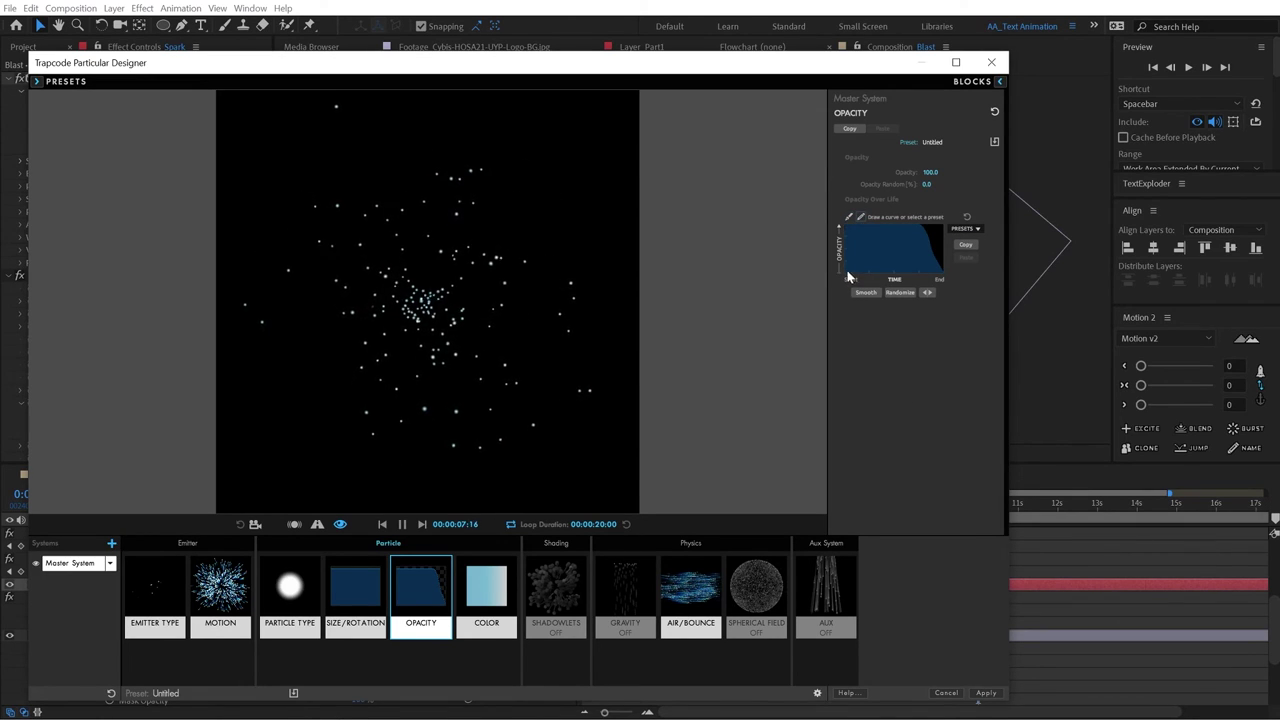
pyautogui.moveTo(847, 269)
pyautogui.mouseDown()
pyautogui.moveTo(864, 227)
pyautogui.moveTo(886, 257)
pyautogui.moveTo(886, 222)
pyautogui.mouseUp()
pyautogui.moveTo(905, 264)
pyautogui.mouseDown()
pyautogui.moveTo(914, 227)
pyautogui.moveTo(924, 239)
pyautogui.mouseUp()
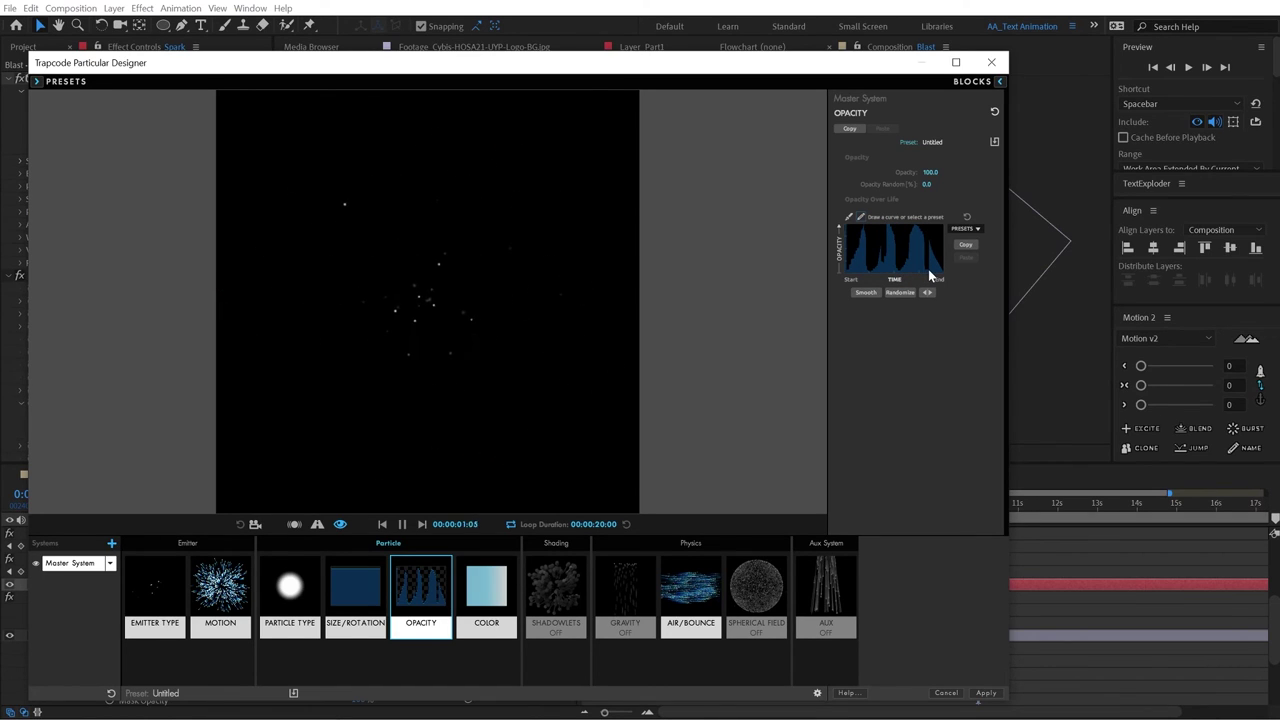
pyautogui.click(849, 217)
pyautogui.moveTo(846, 235); pyautogui.dragTo(884, 273)
pyautogui.moveTo(873, 268); pyautogui.dragTo(902, 294)
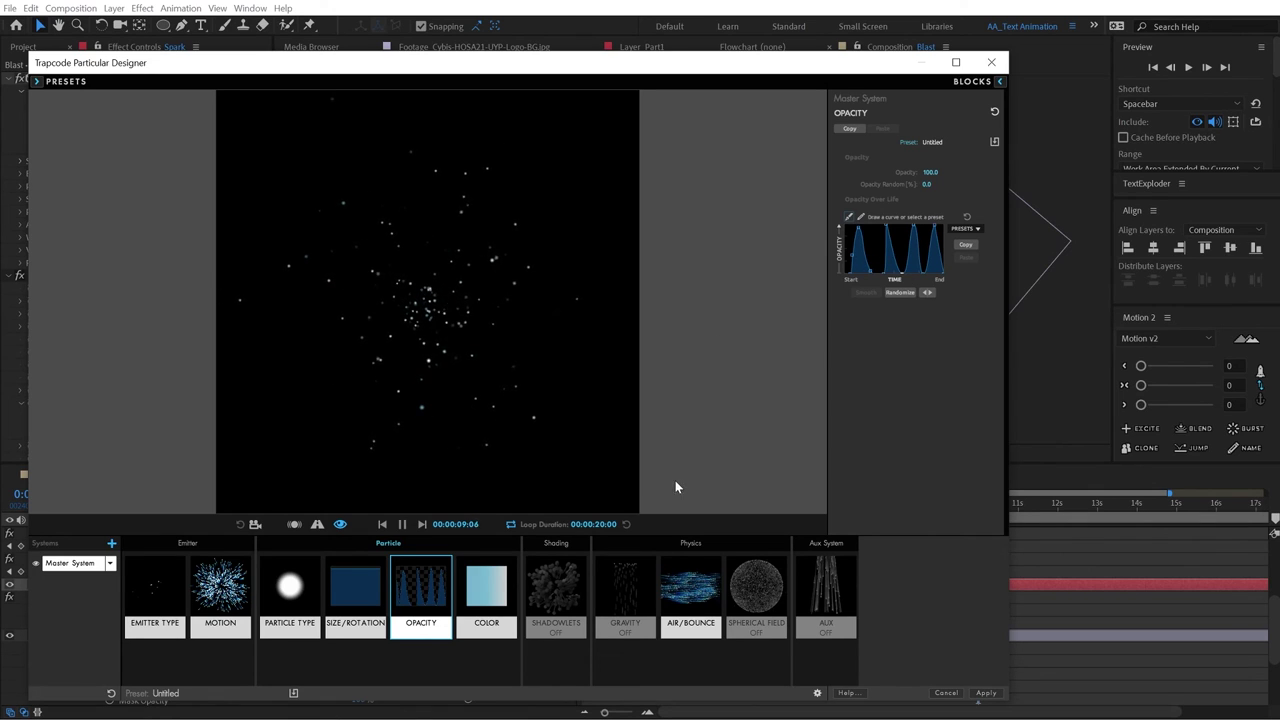
# Step: Set the Spark particles' Spin Amplitude to 21 in the Air physics settings
pyautogui.click(690, 598)
pyautogui.moveTo(928, 262); pyautogui.dragTo(933, 262)
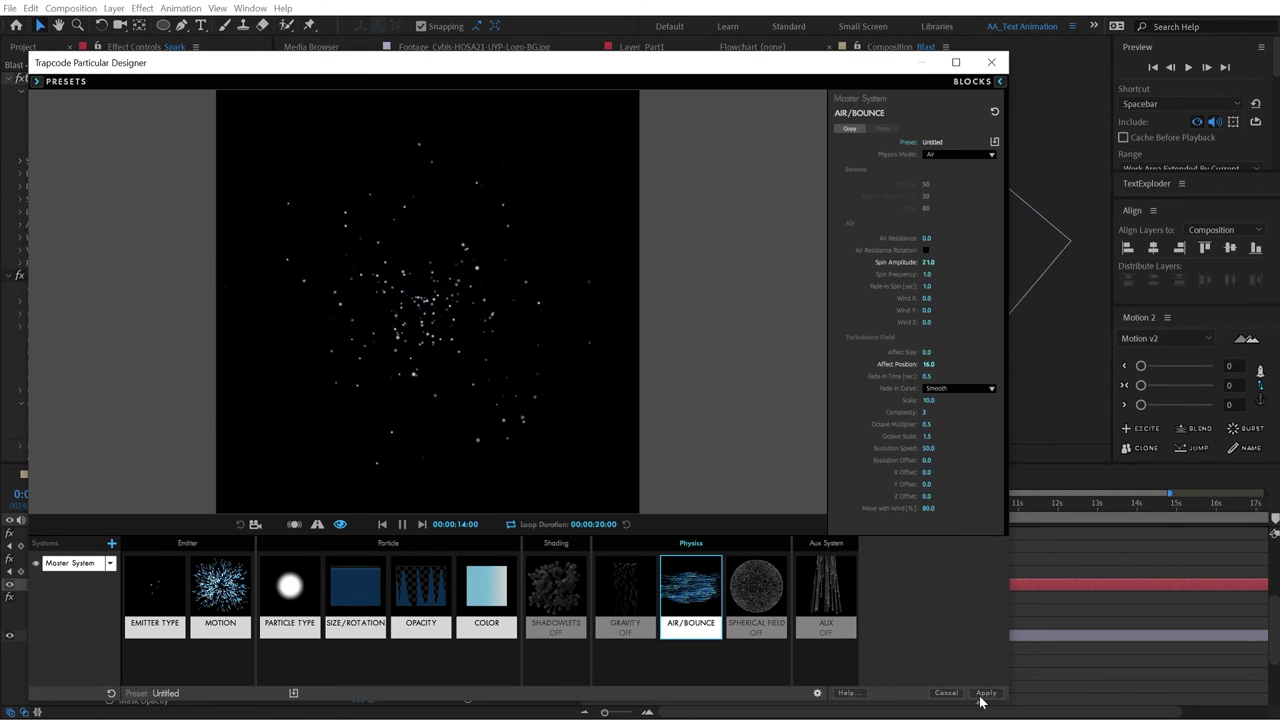
# Step: Apply the particle settings from the Particular Designer to the Spark layer
pyautogui.click(984, 694)
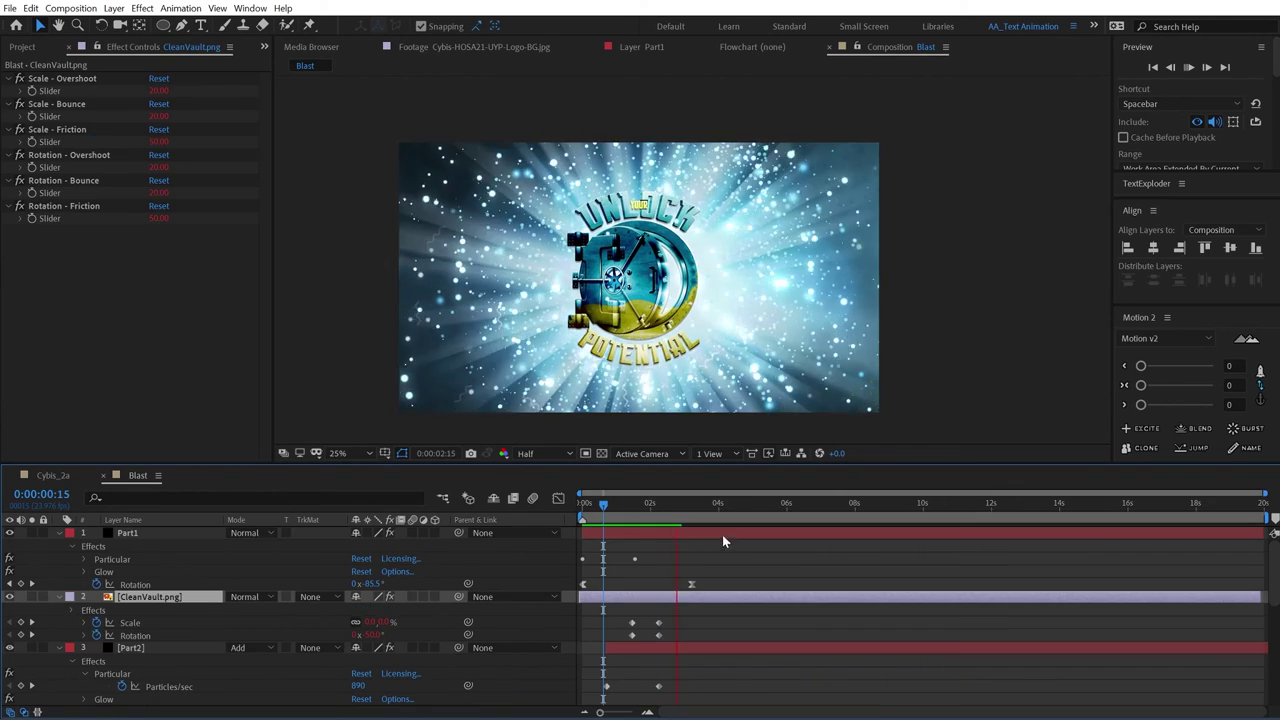
# Step: Play the Blast composition from the first frame to review the particle burst, logo bounce and flickering sparks together
pyautogui.moveTo(714, 507); pyautogui.dragTo(537, 522)
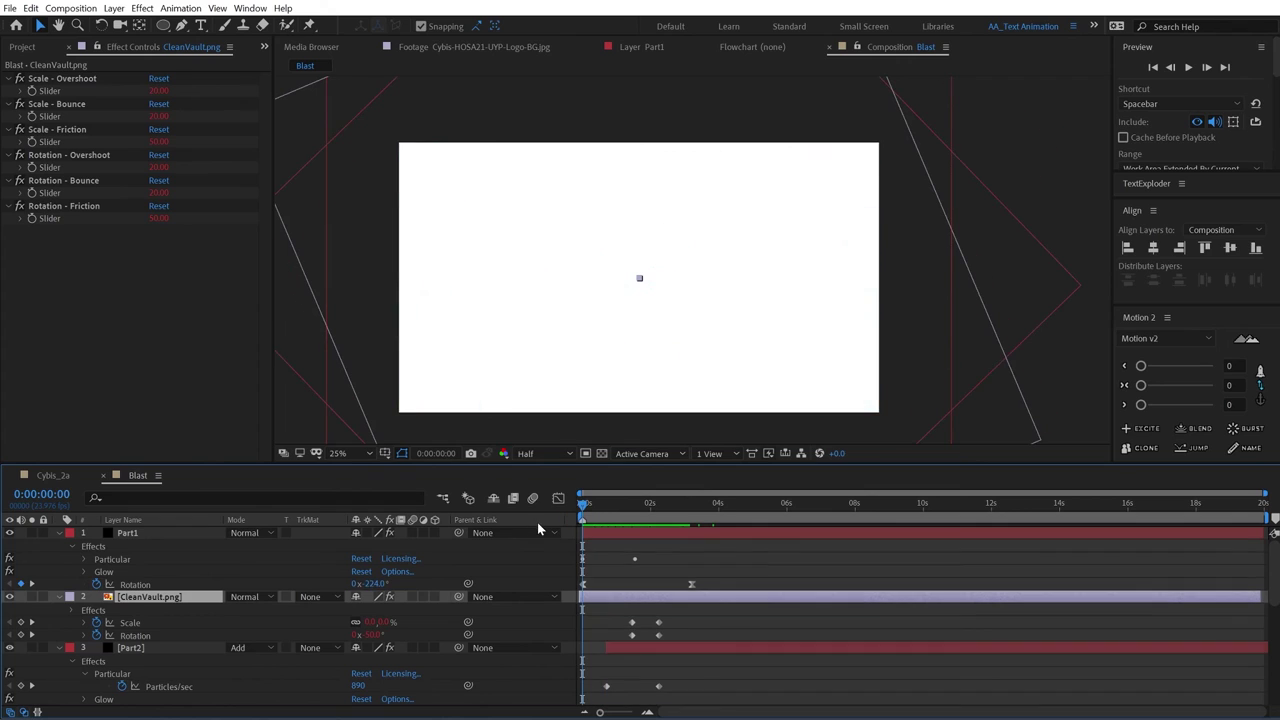
pyautogui.press('space')
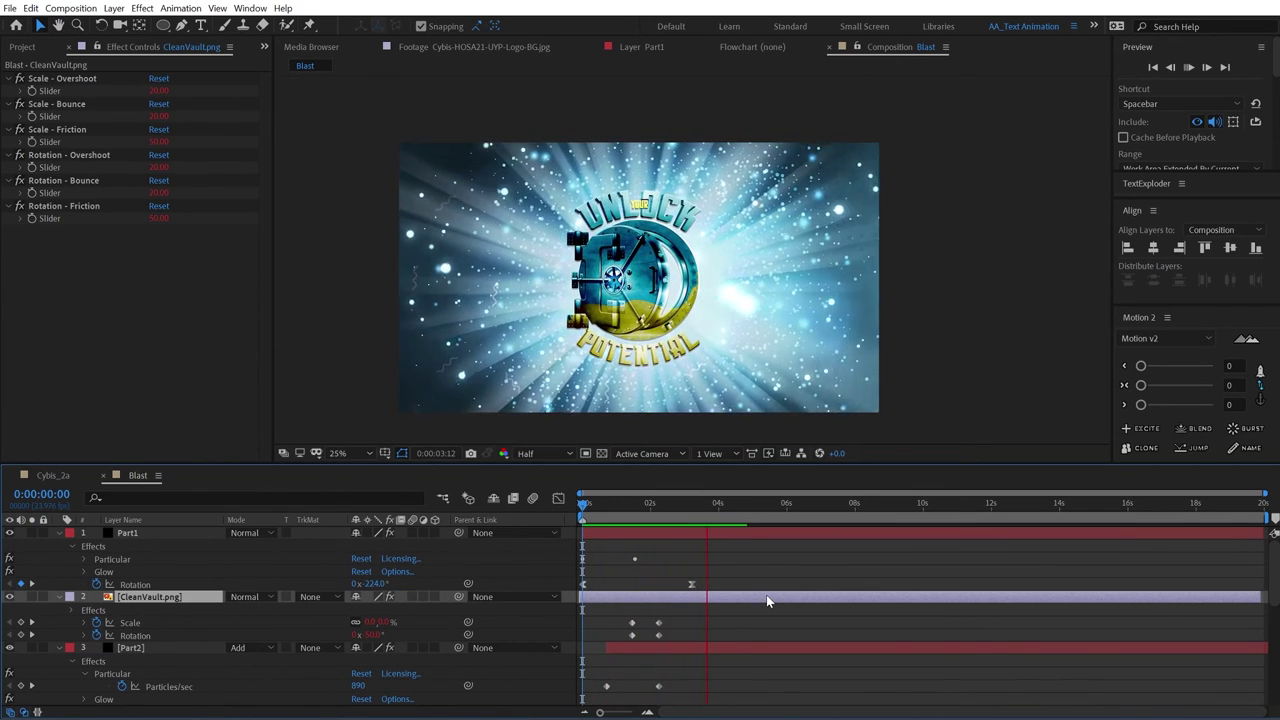
pyautogui.click(736, 514)
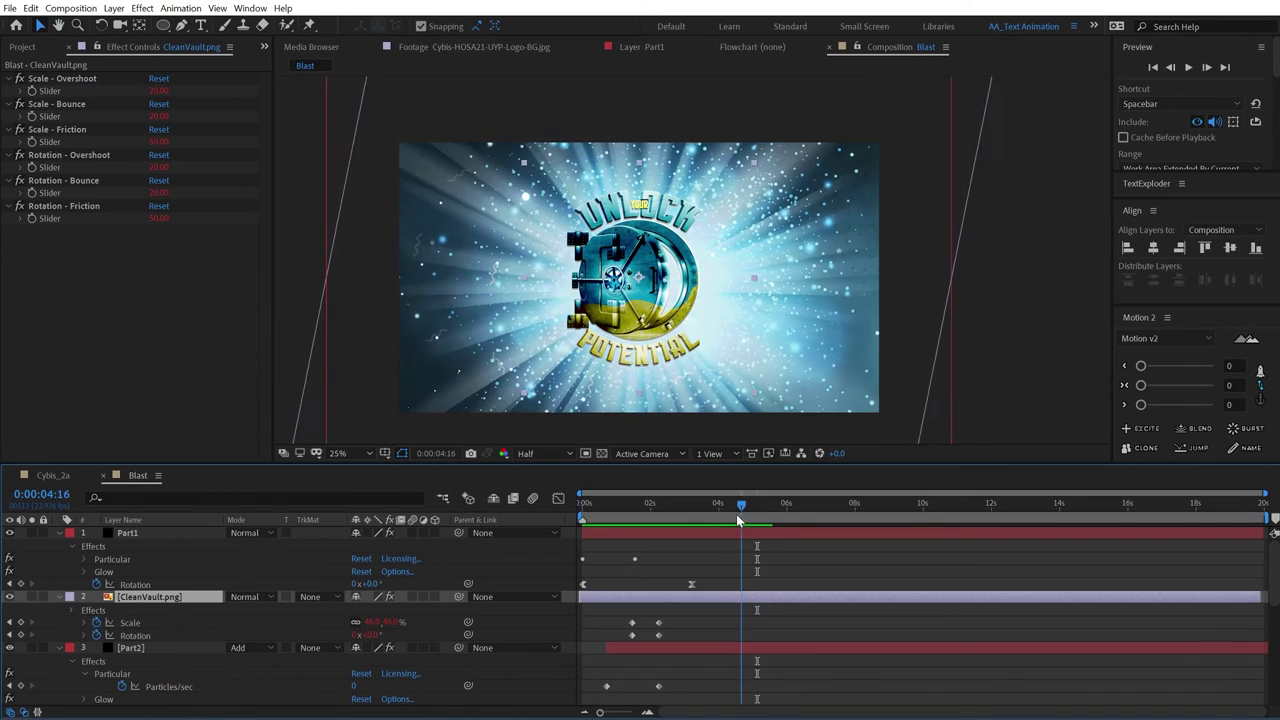
pyautogui.moveTo(739, 514); pyautogui.dragTo(583, 514)
pyautogui.press('space')
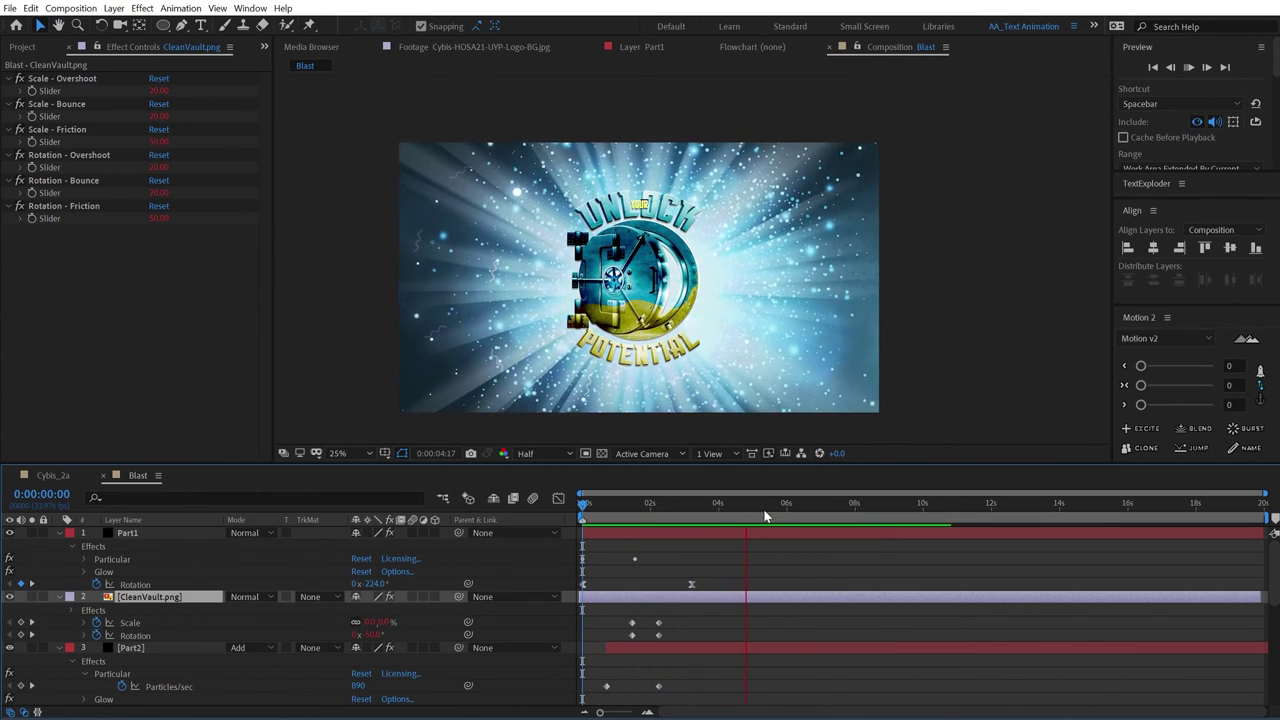
pyautogui.press('space')
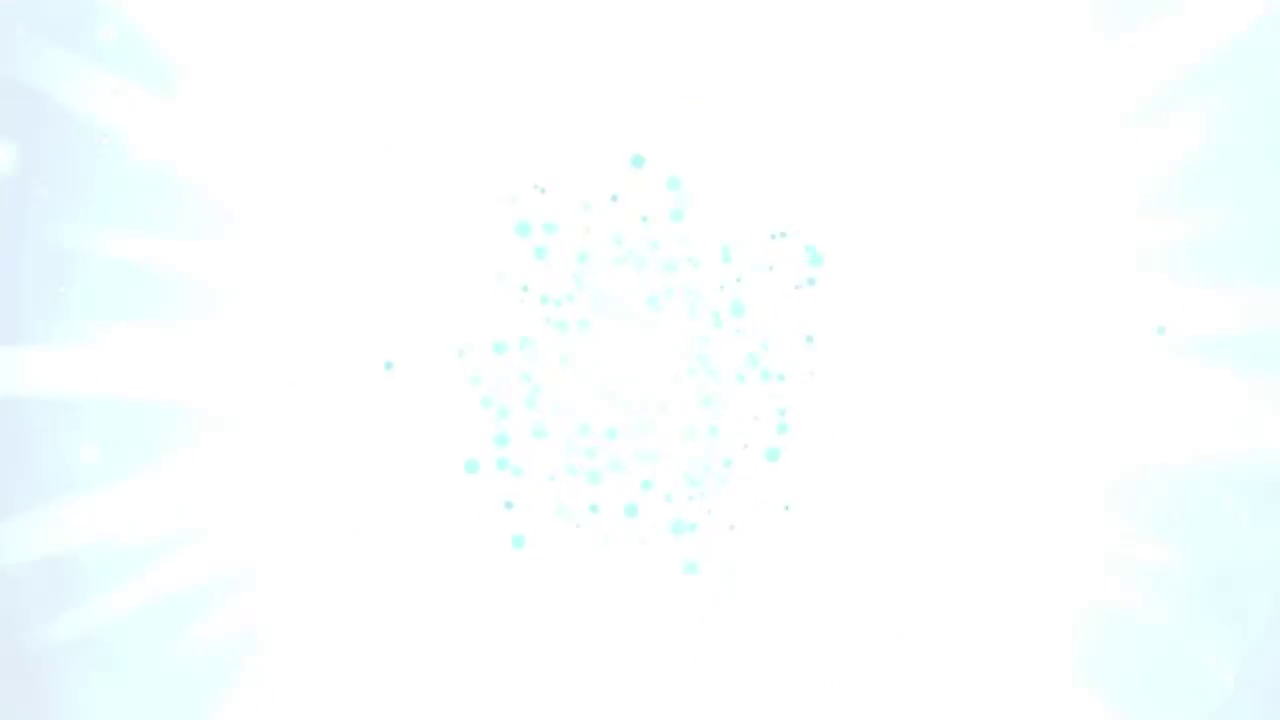